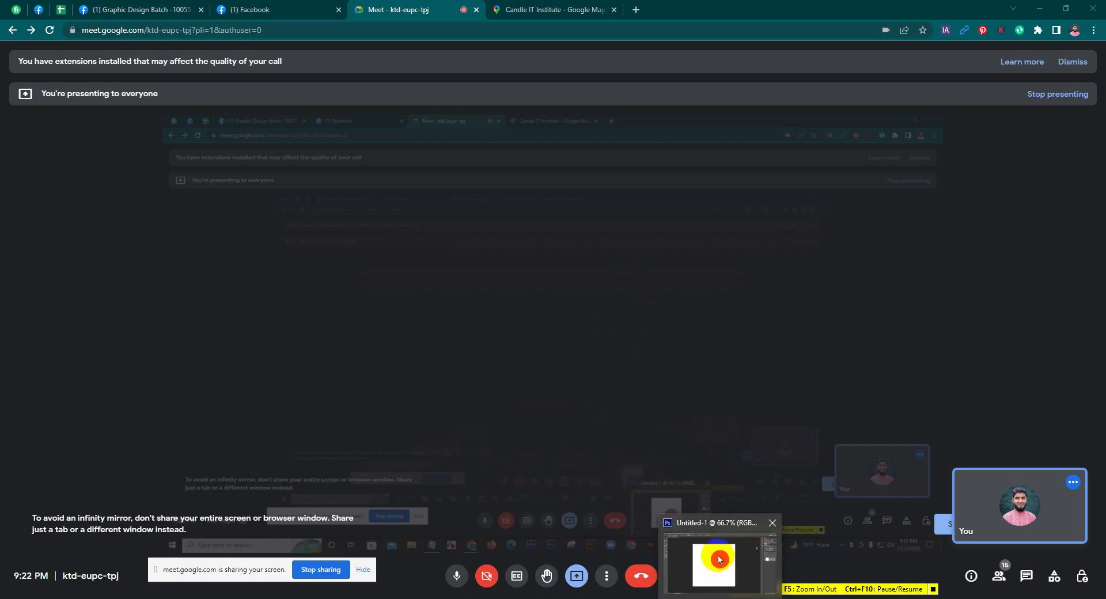
Bring up the blank Photoshop document, then bring the browser window forward.
click(701, 576)
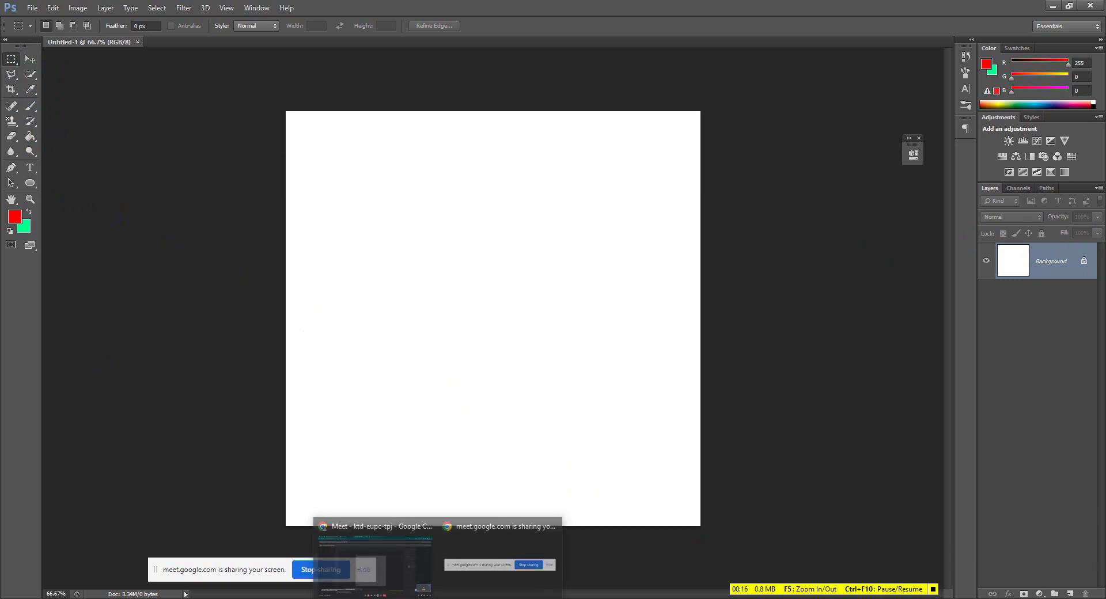
click(378, 556)
Open the Facebook tab showing the Photoshop course's Class 04 and Class 05 list.
click(268, 8)
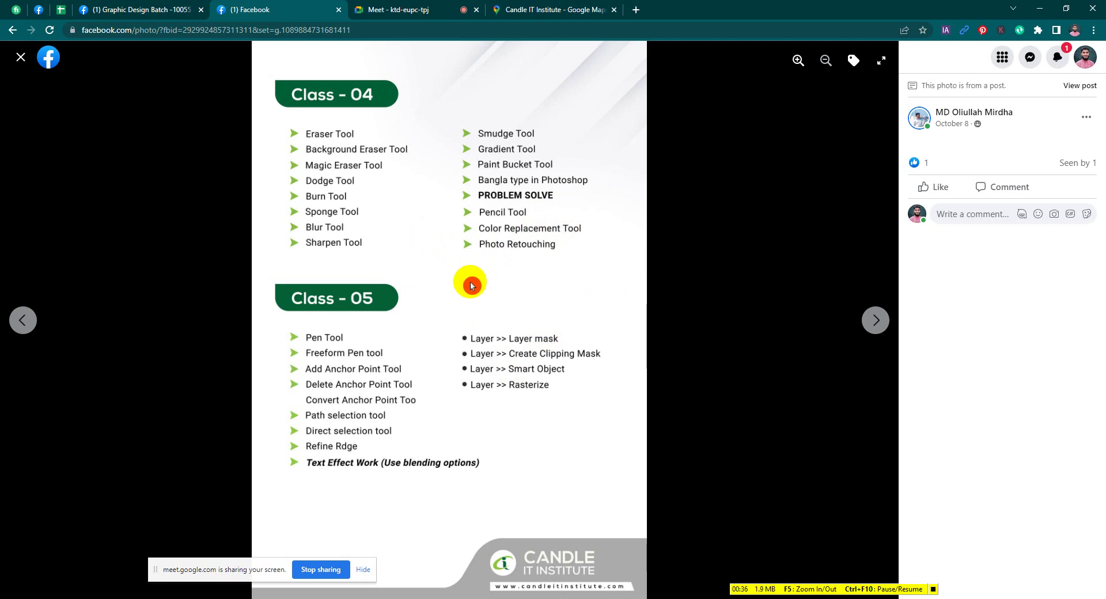
Leave the class-list photo and return to the blank Untitled-1 document in Photoshop.
drag(416, 284, 432, 279)
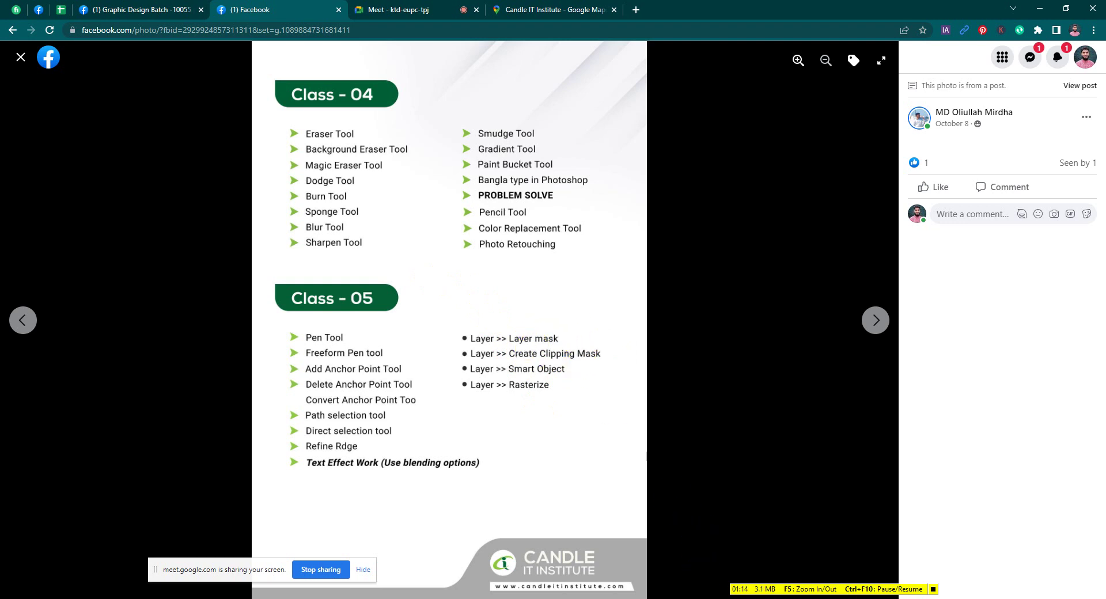
click(716, 573)
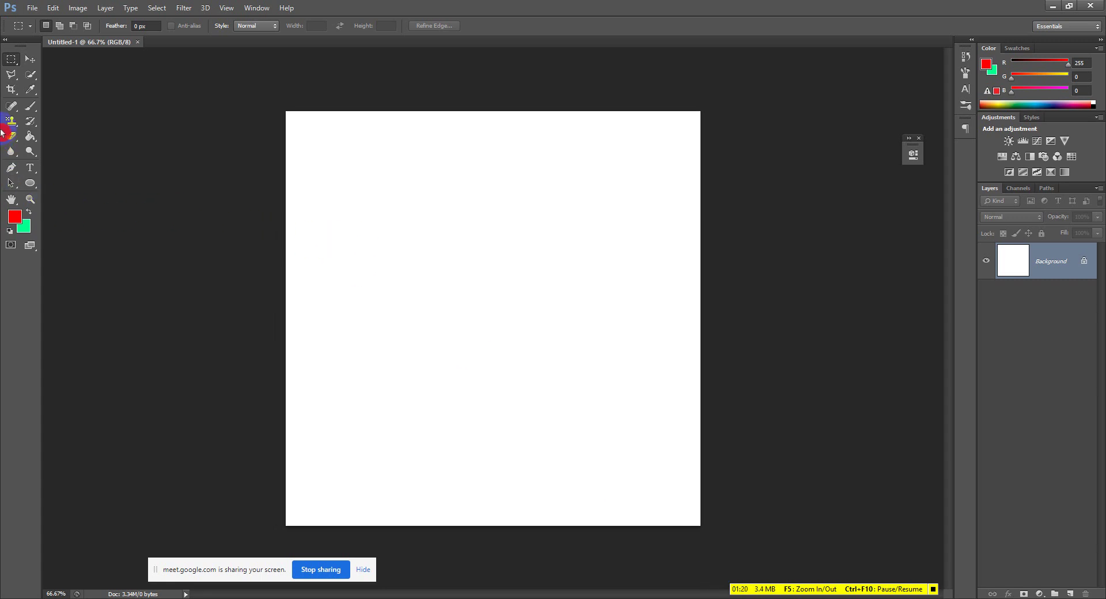
Select the Pen tool and set its drawing mode to Shape.
click(11, 167)
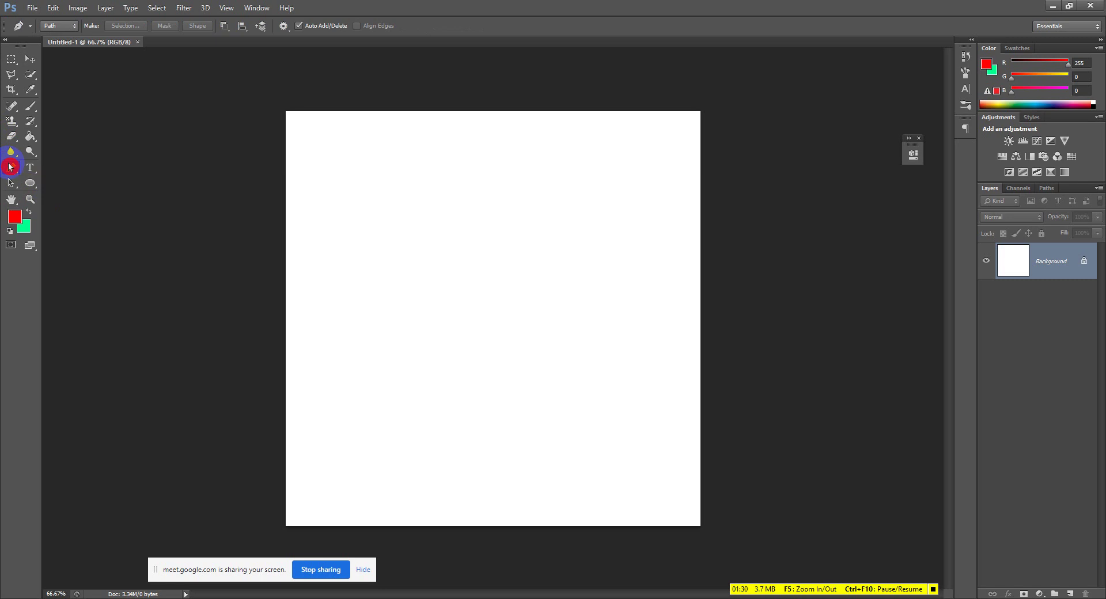
click(10, 167)
click(60, 24)
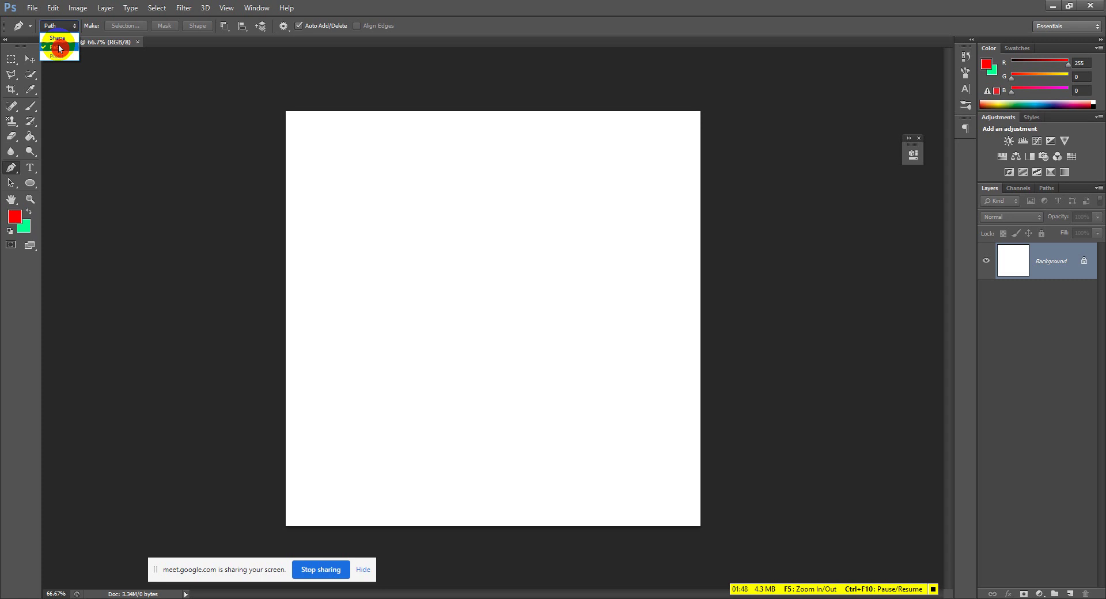
click(49, 38)
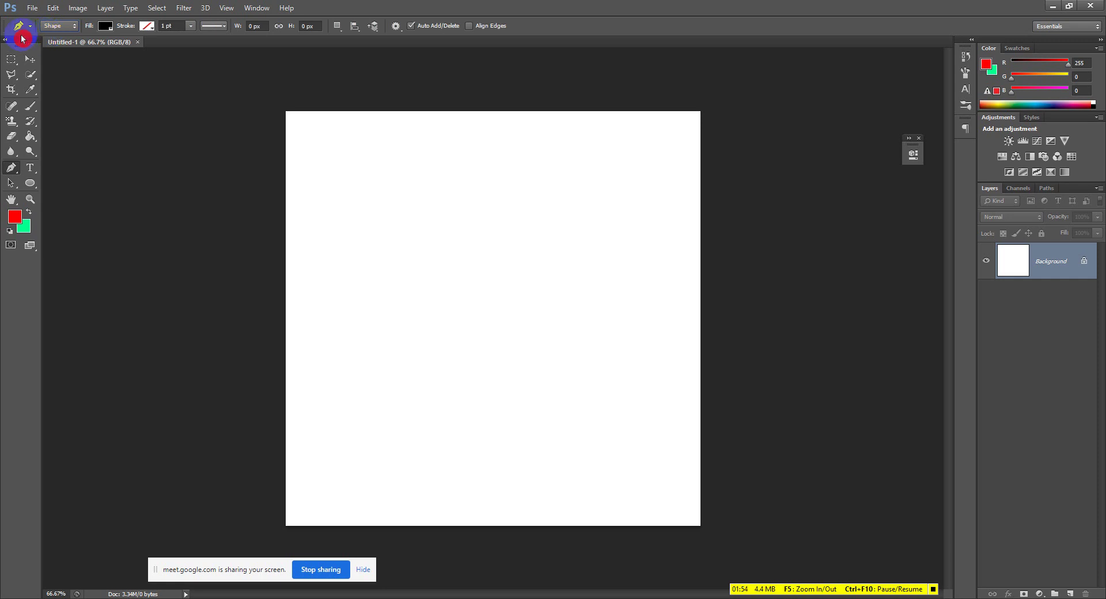
Try the shape fill as solid black, no colour, and then solid blue.
click(53, 7)
click(110, 28)
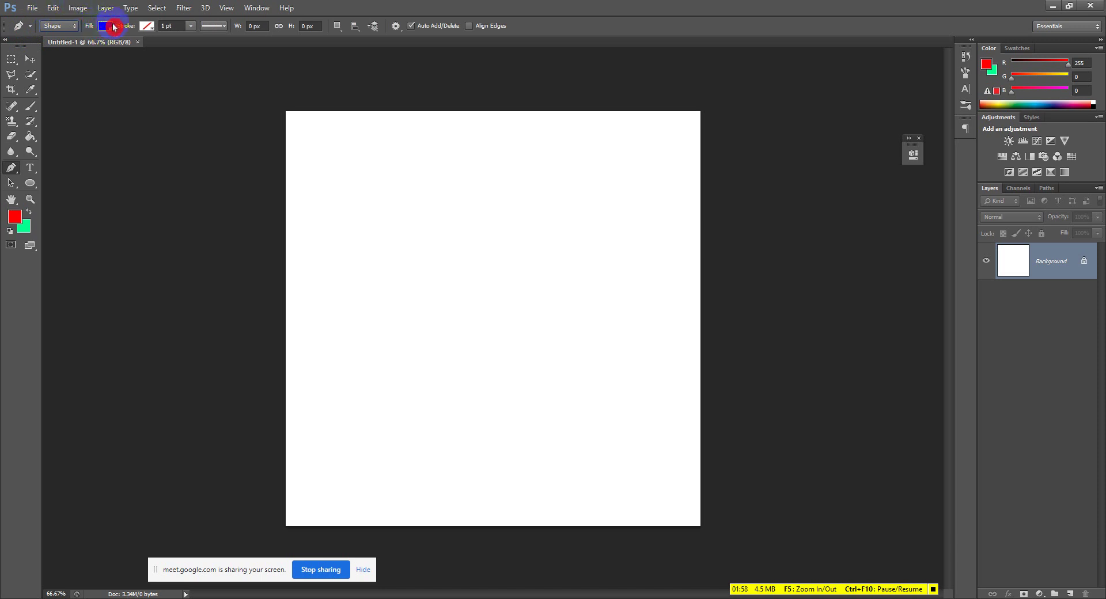
click(147, 31)
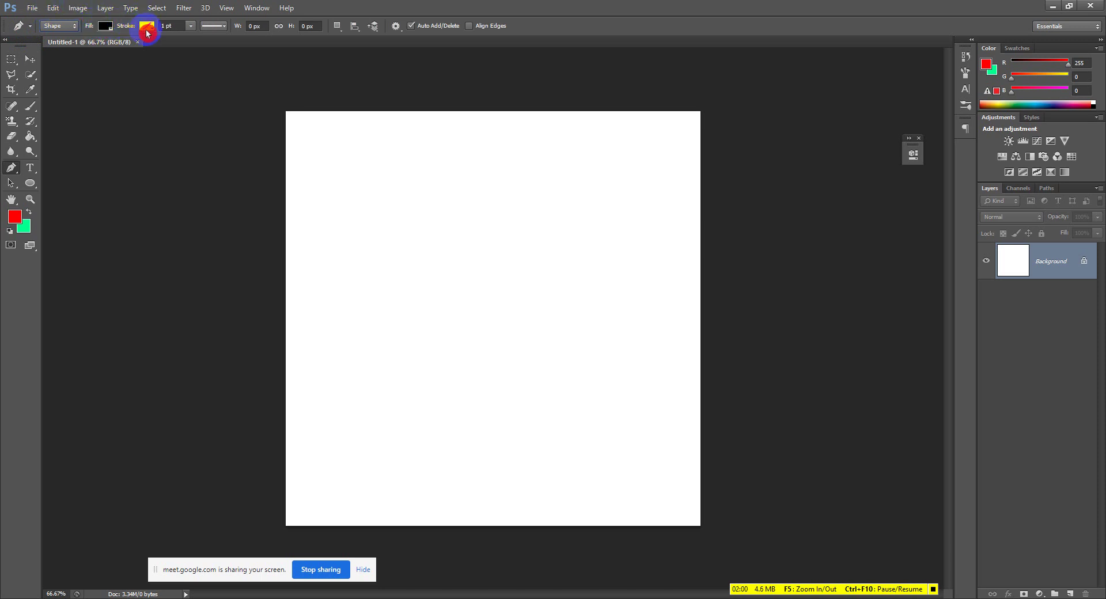
click(109, 29)
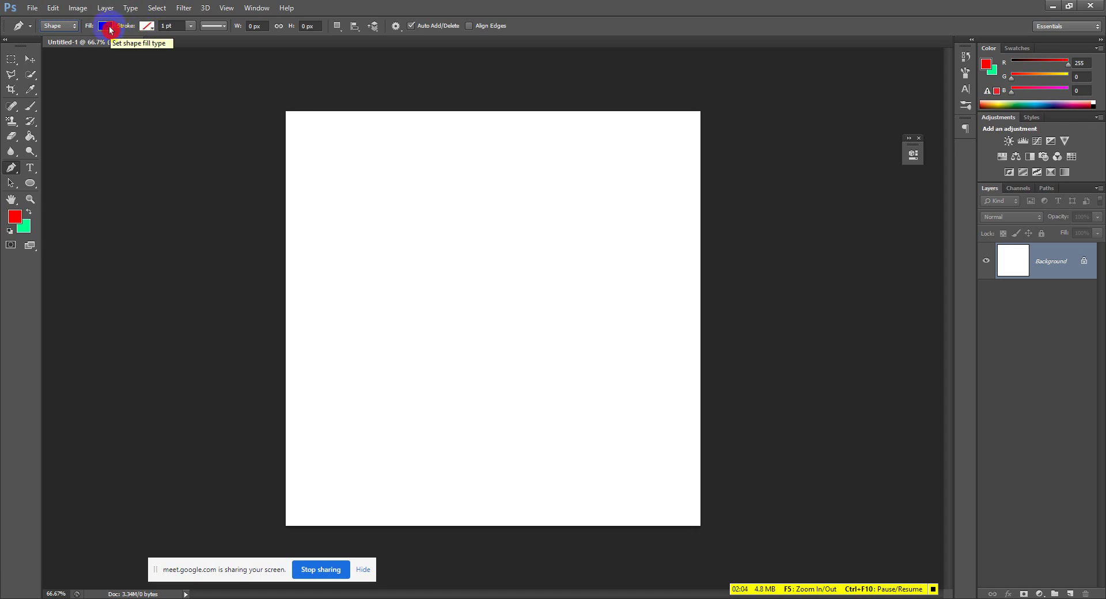
click(111, 30)
click(79, 48)
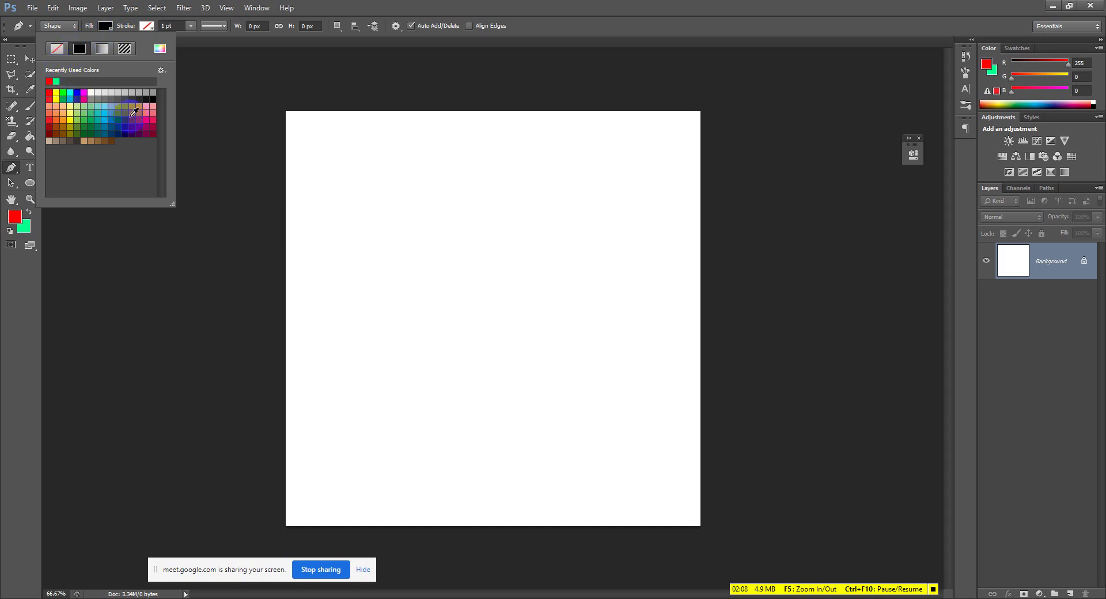
click(102, 55)
click(57, 48)
click(75, 49)
click(76, 92)
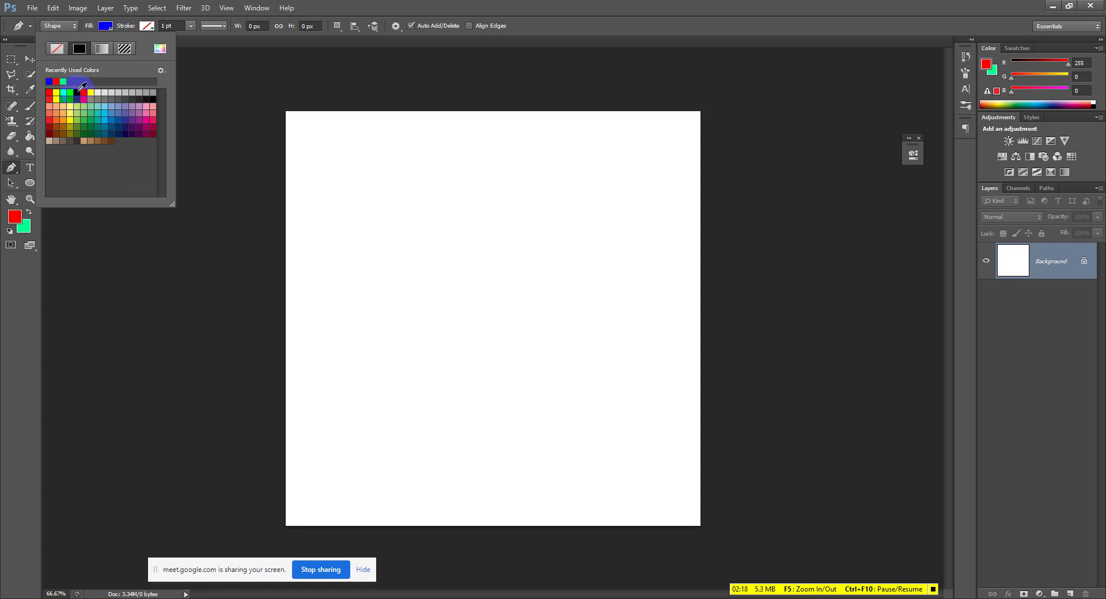
Preview gradient and pattern fills, then settle on a solid red shape fill.
click(104, 49)
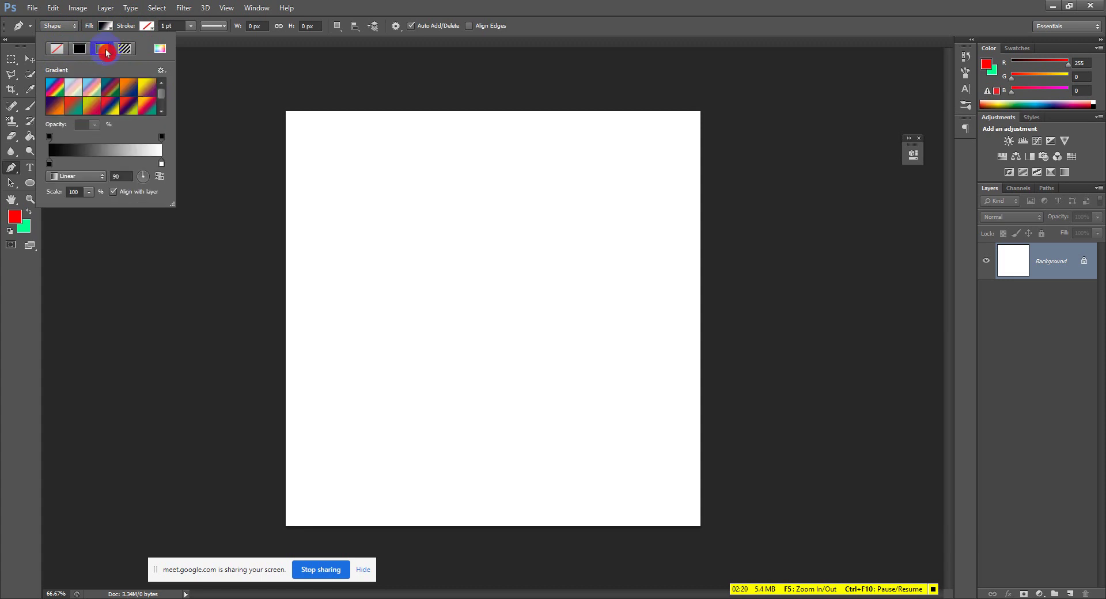
click(131, 52)
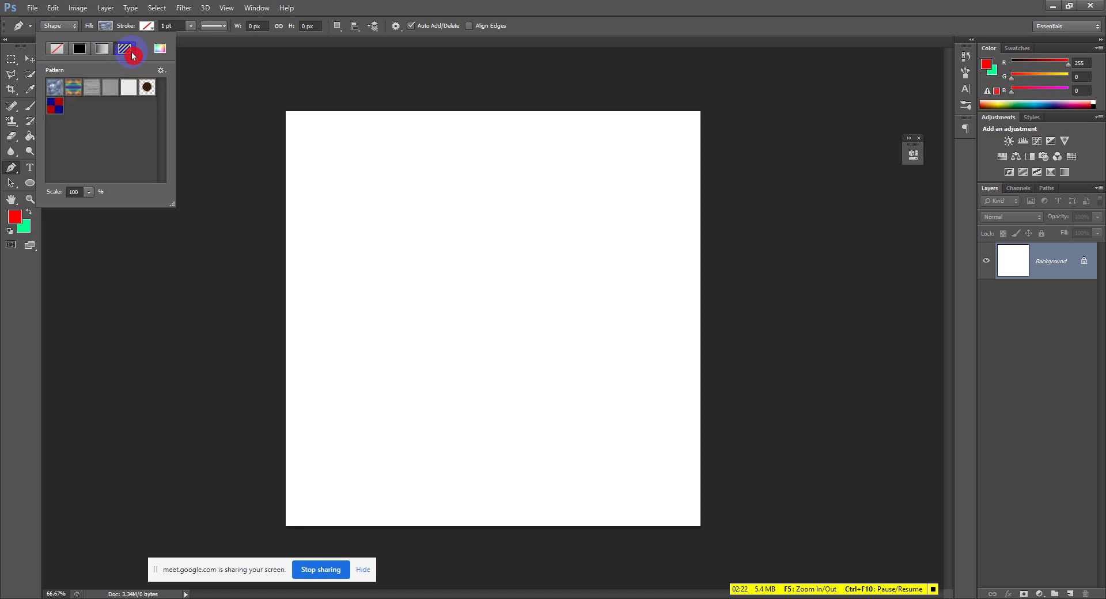
click(97, 52)
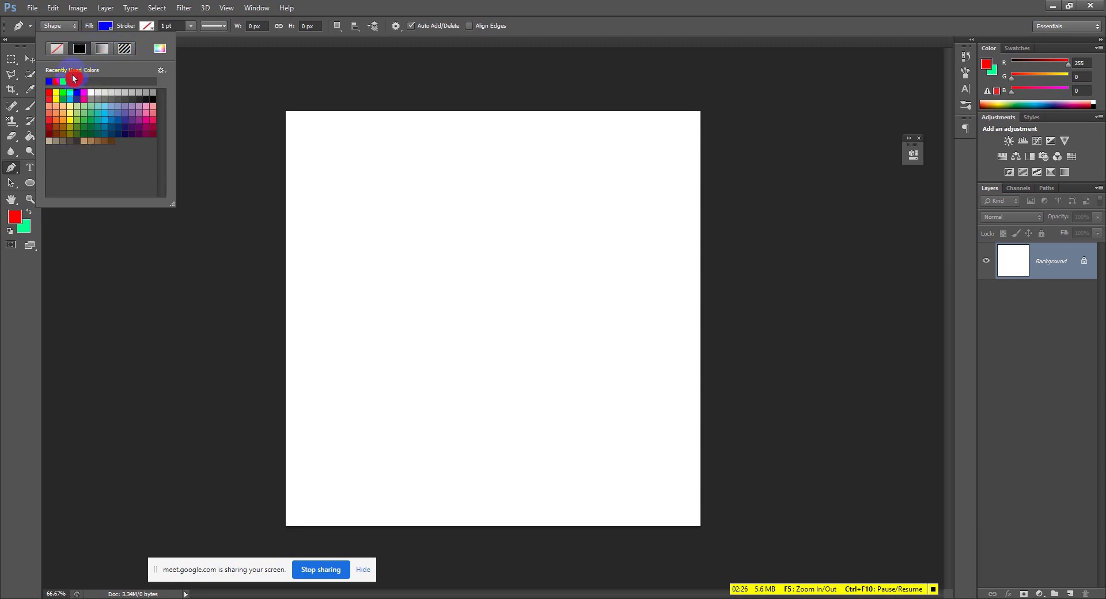
click(56, 75)
click(166, 26)
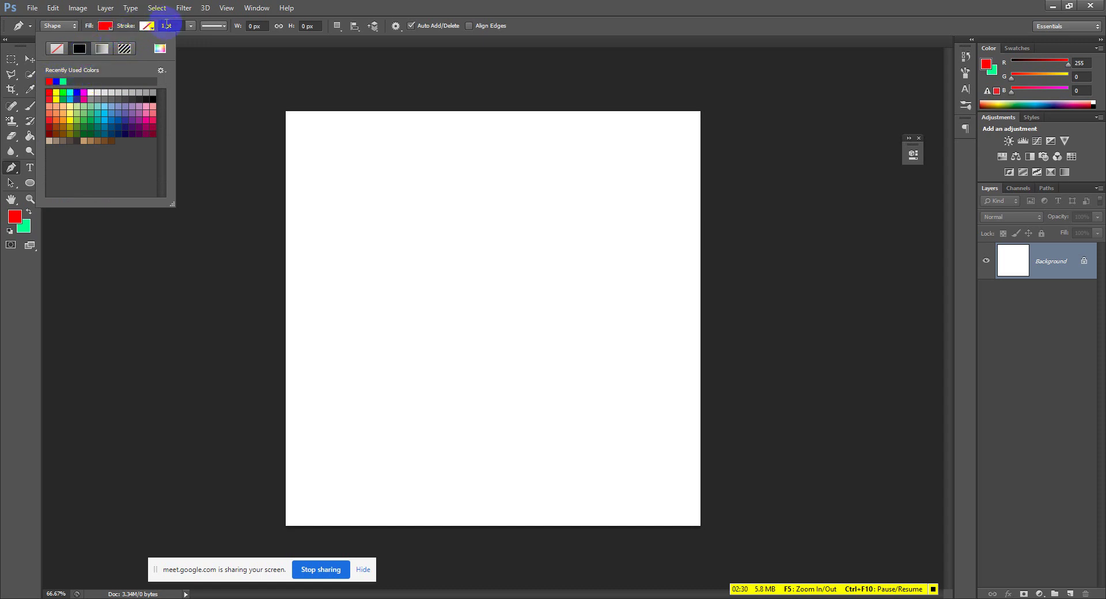
click(108, 28)
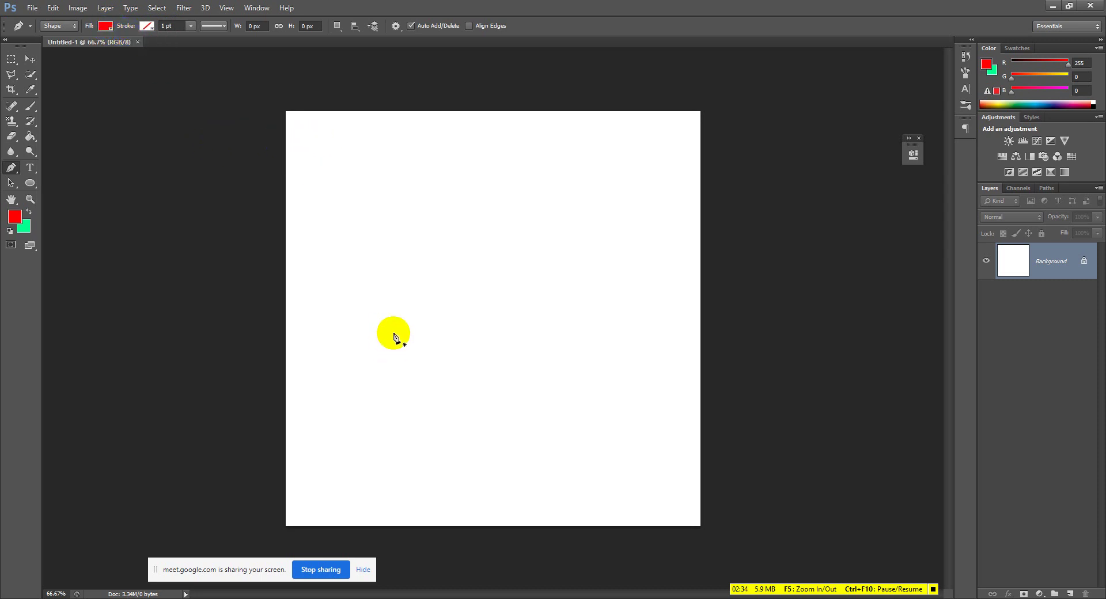
Draw a four-cornered red shape of about 412 × 379 px, closing at the first corner.
click(341, 211)
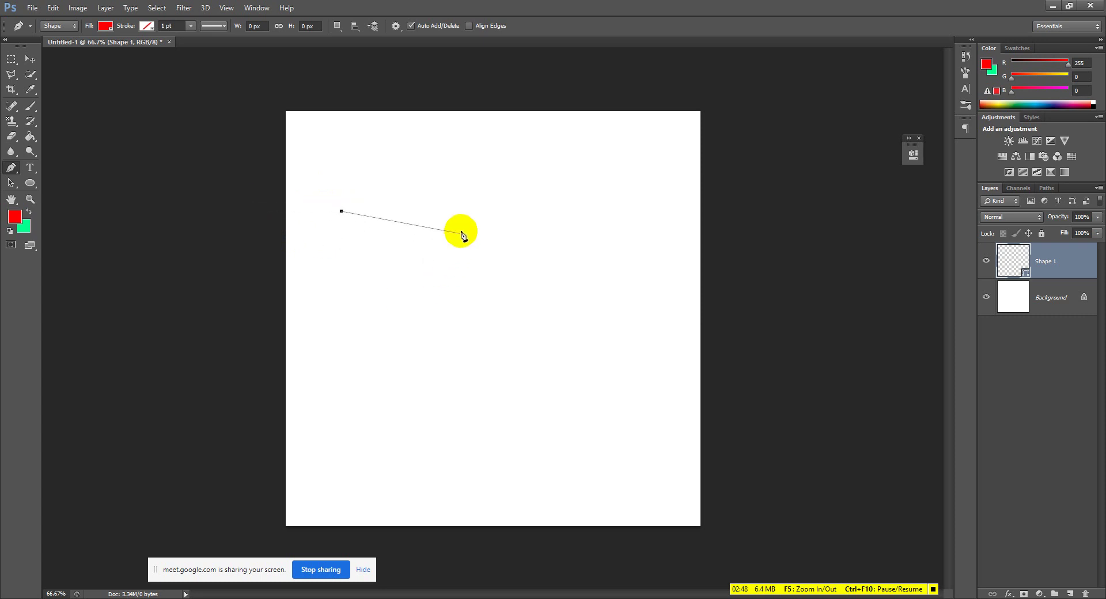
click(498, 213)
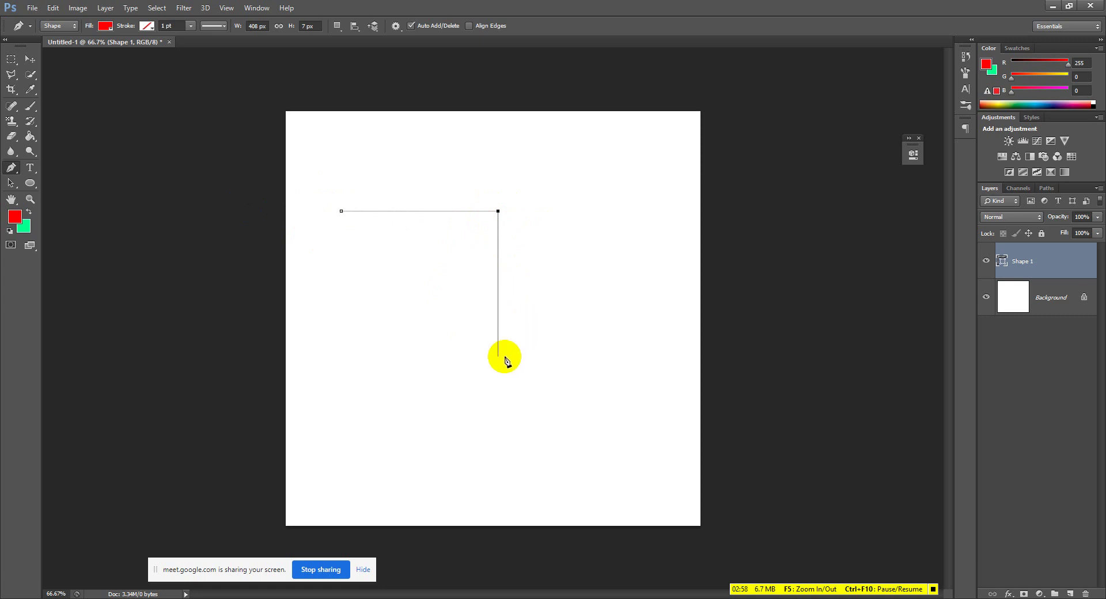
click(498, 356)
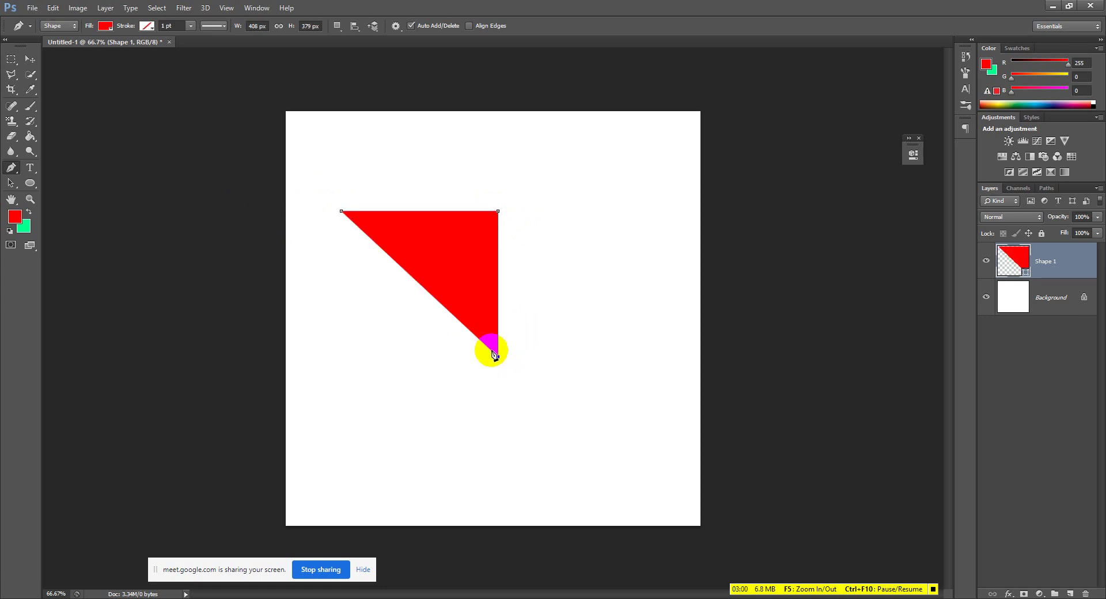
click(339, 356)
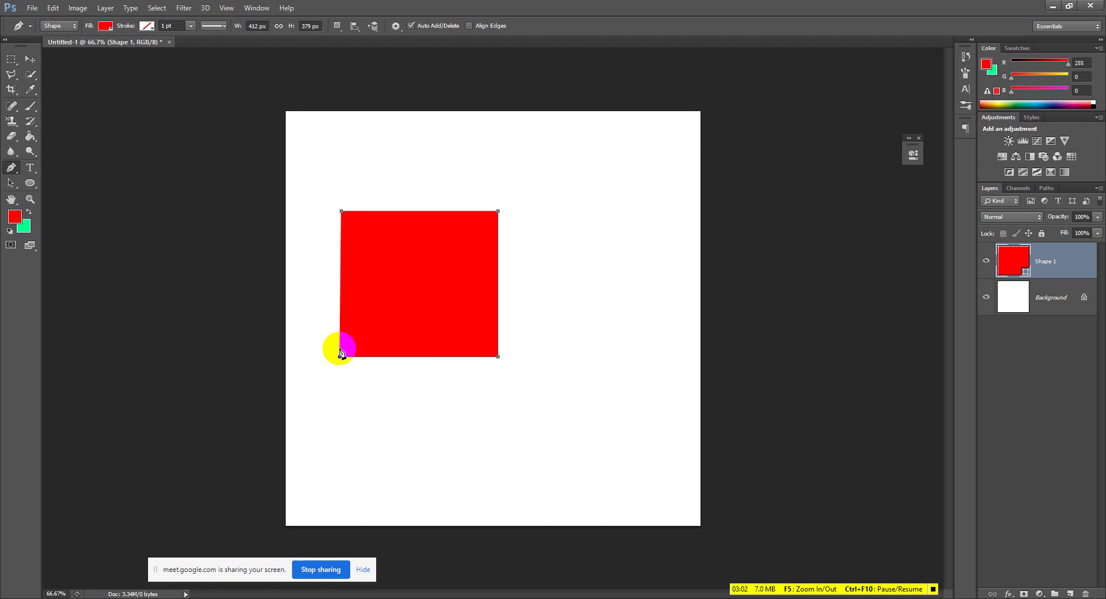
click(341, 211)
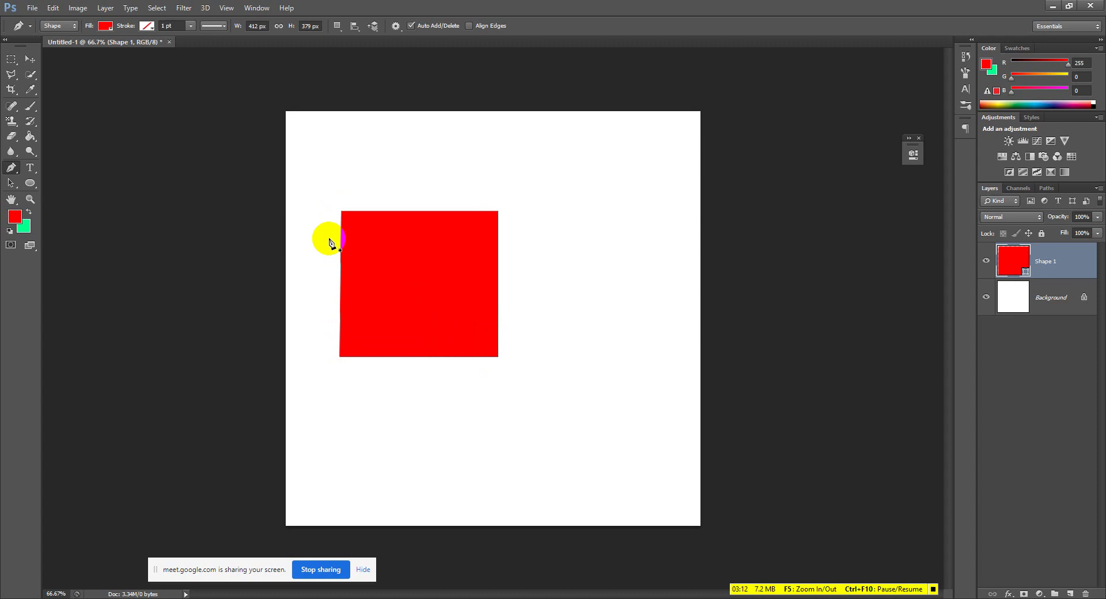
Change the Shape 1 fill colour from red to blue in the Color Picker.
double_click(1007, 279)
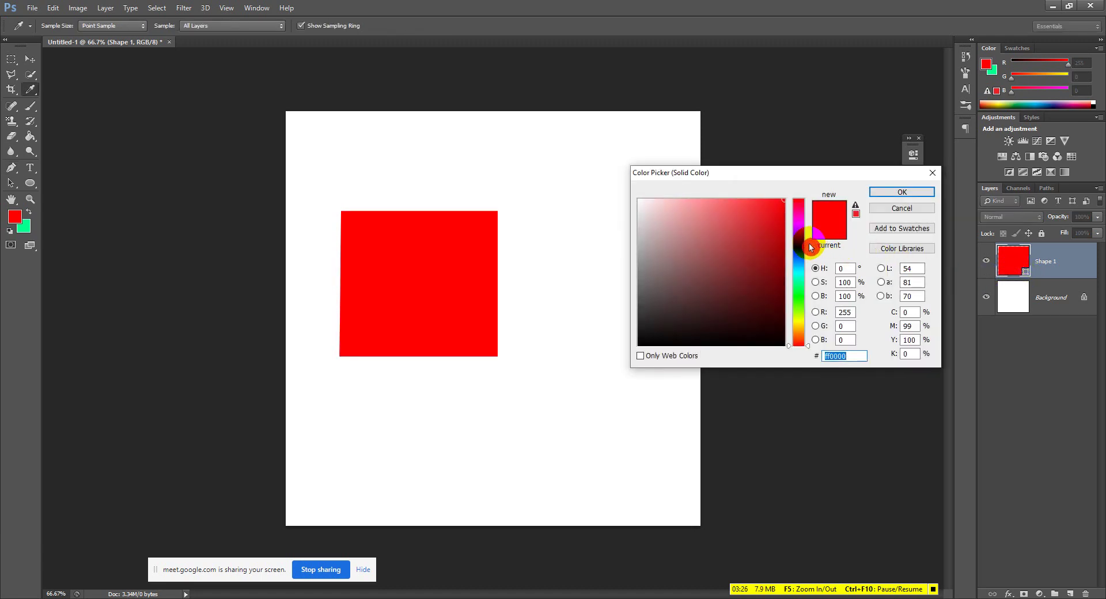
drag(796, 212, 802, 253)
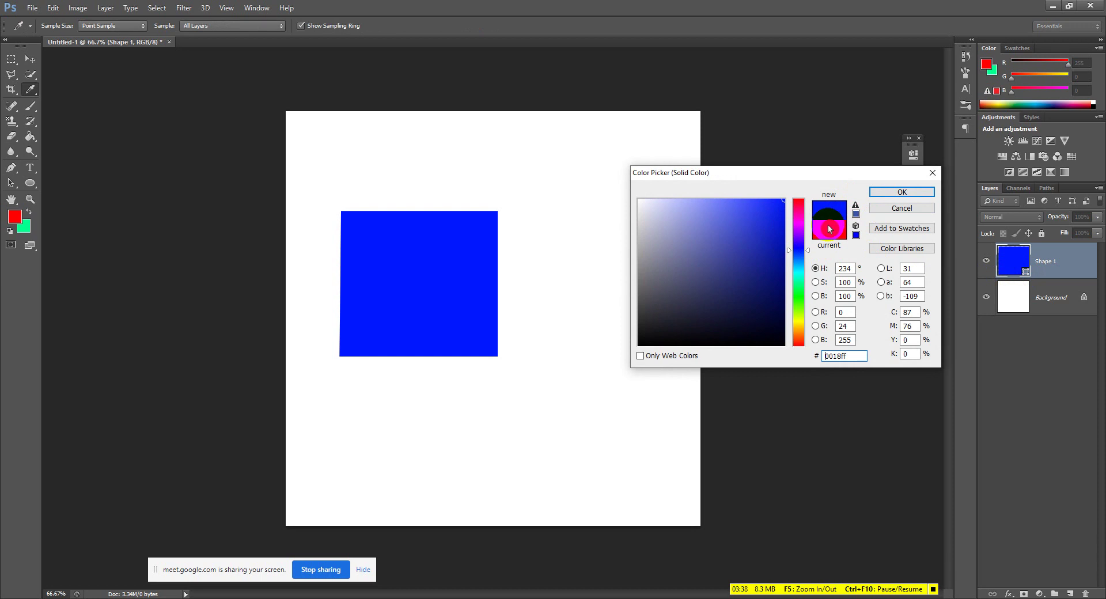
click(902, 192)
click(886, 198)
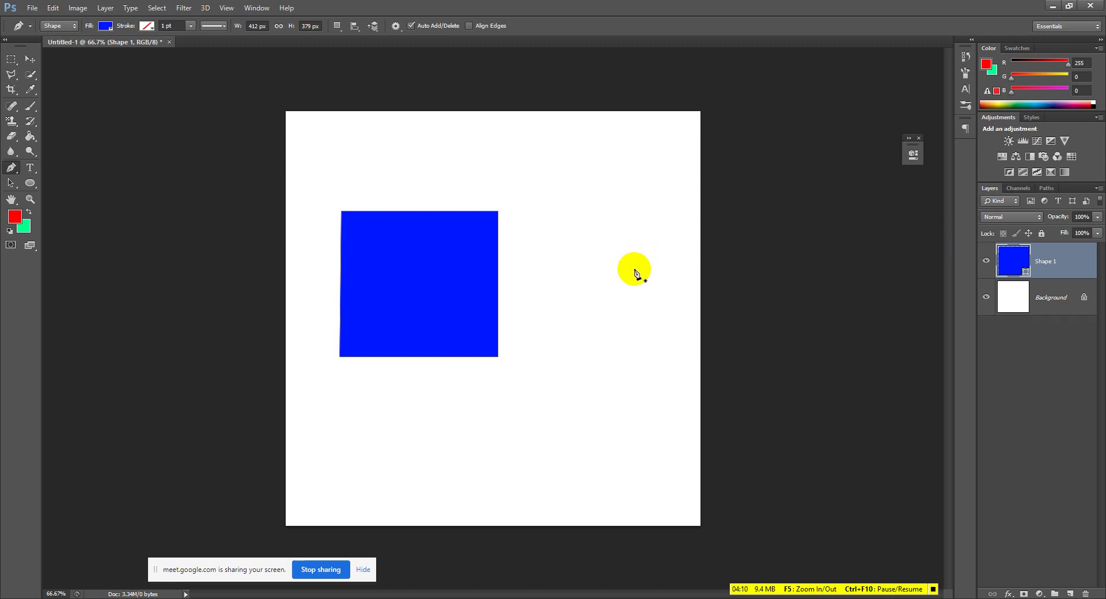
Undo the blue square, then draw a red rectangle practice shape and delete it.
key(ctrl+z)
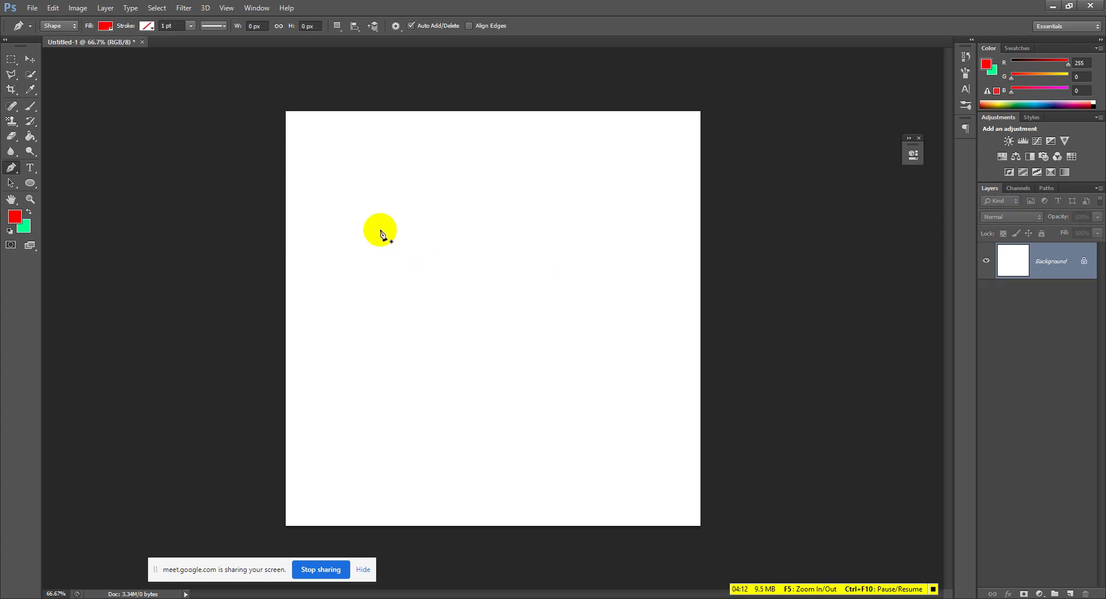
click(380, 229)
click(556, 230)
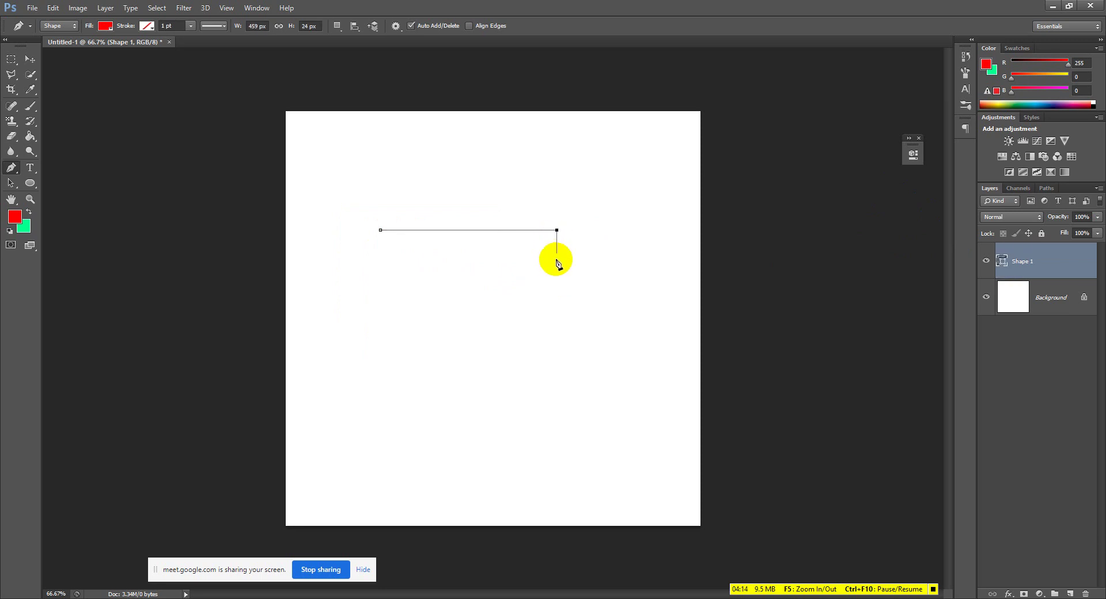
click(556, 368)
click(375, 368)
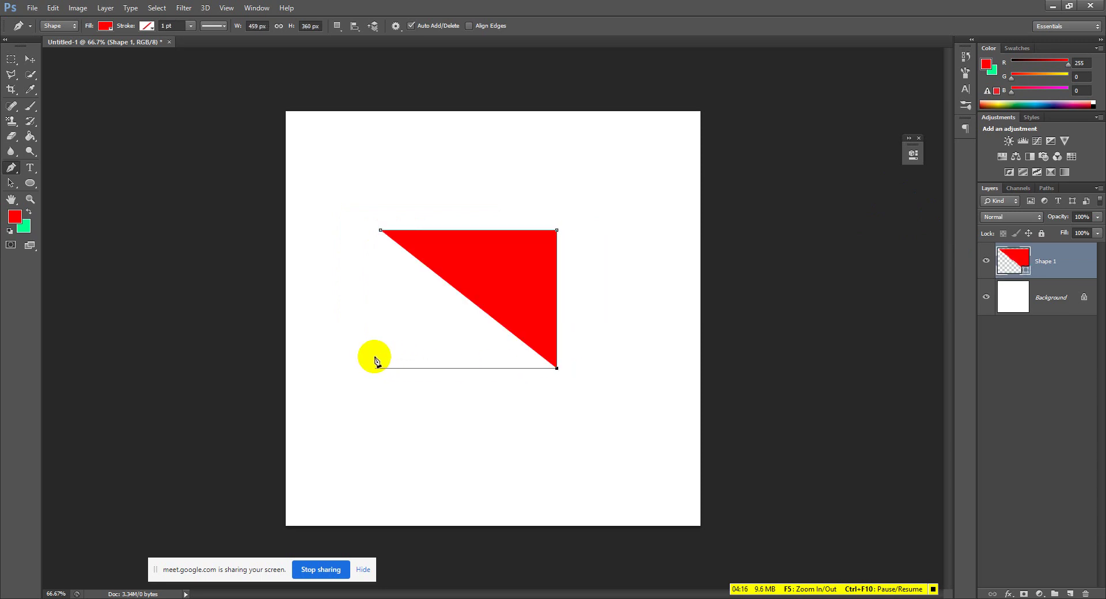
click(380, 231)
drag(375, 233, 494, 311)
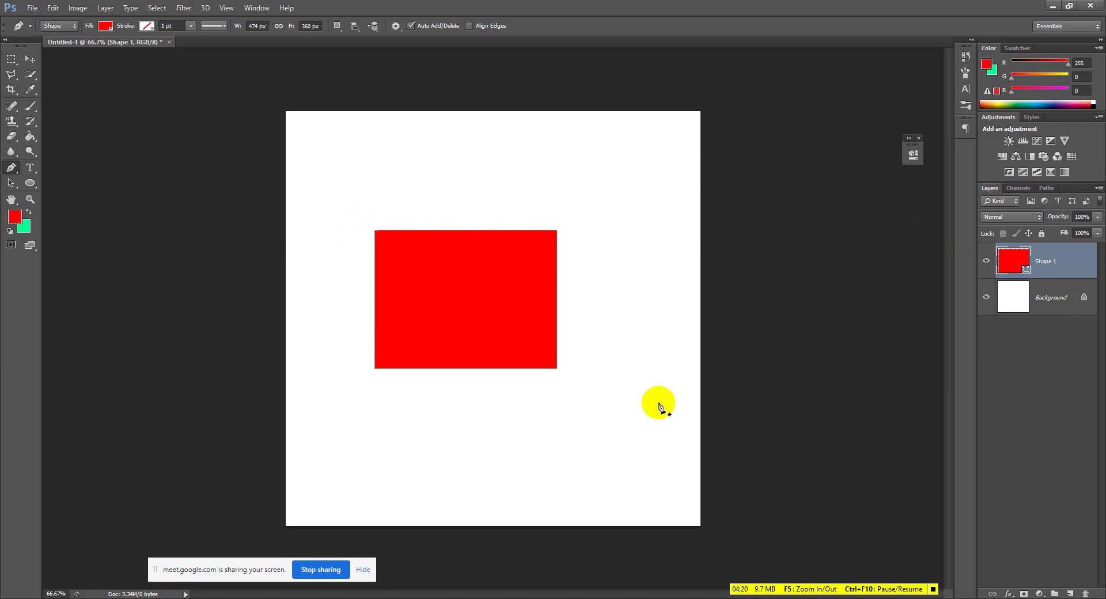
key(Delete)
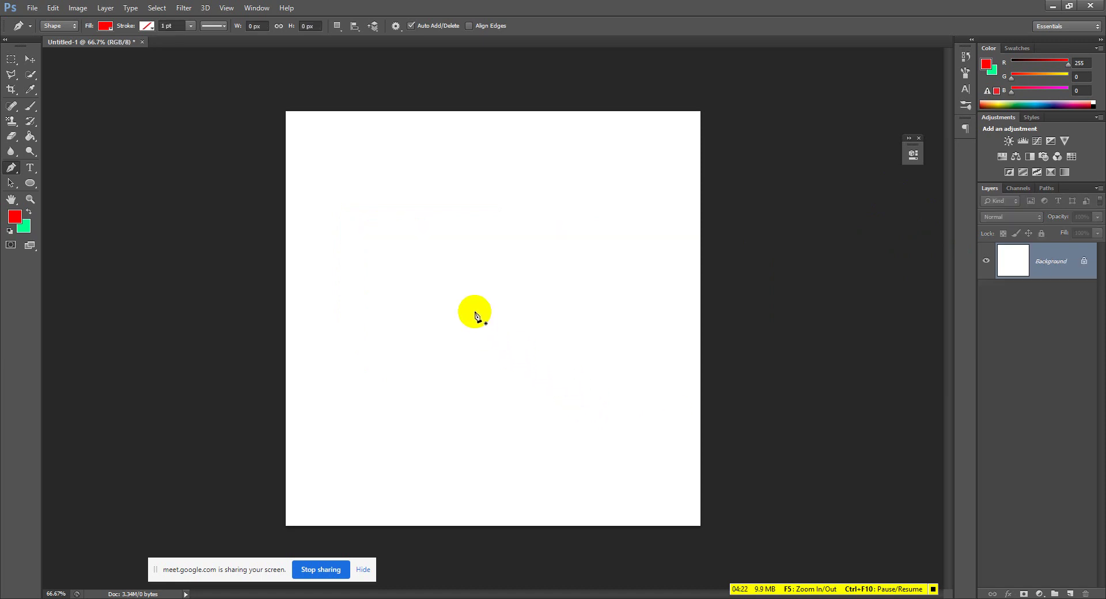
Draw a curved red shape from dragged pen points, then delete it.
click(436, 263)
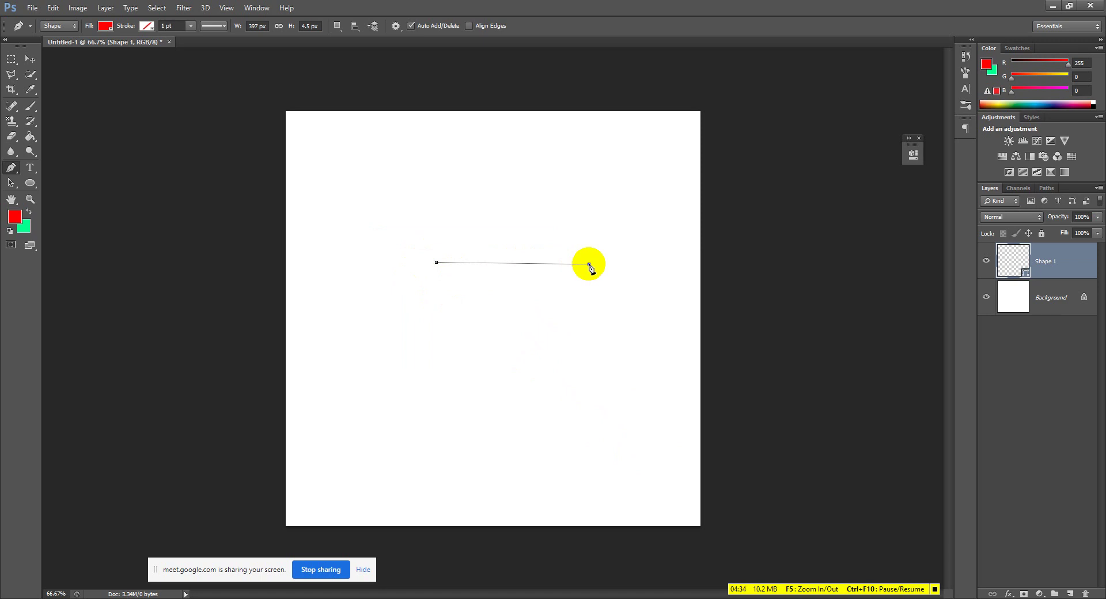
drag(589, 263, 662, 349)
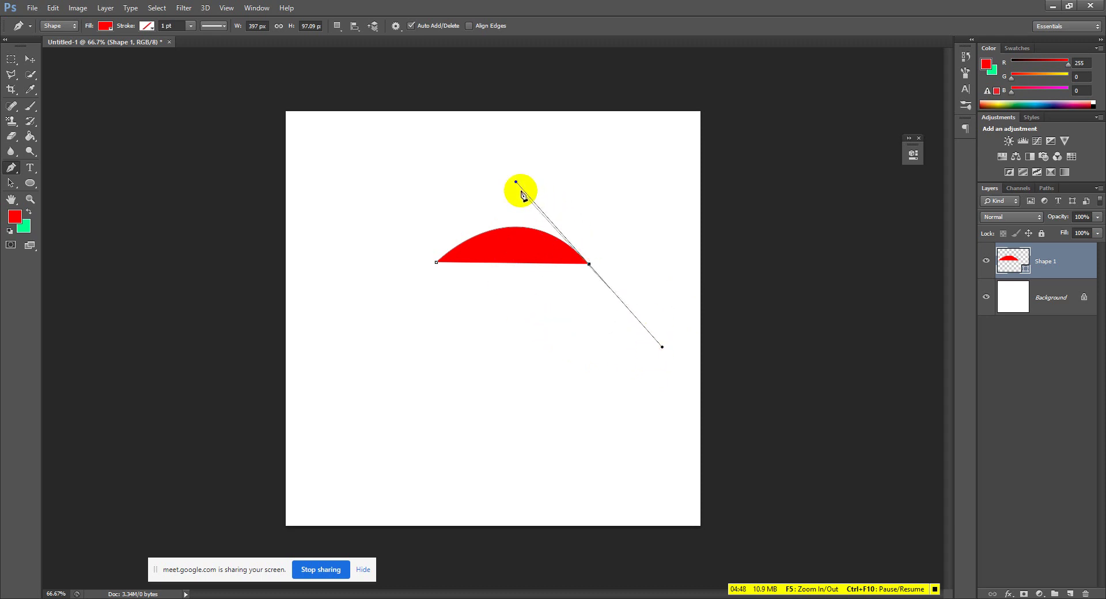
drag(615, 359, 599, 366)
drag(531, 360, 395, 300)
drag(435, 264, 470, 331)
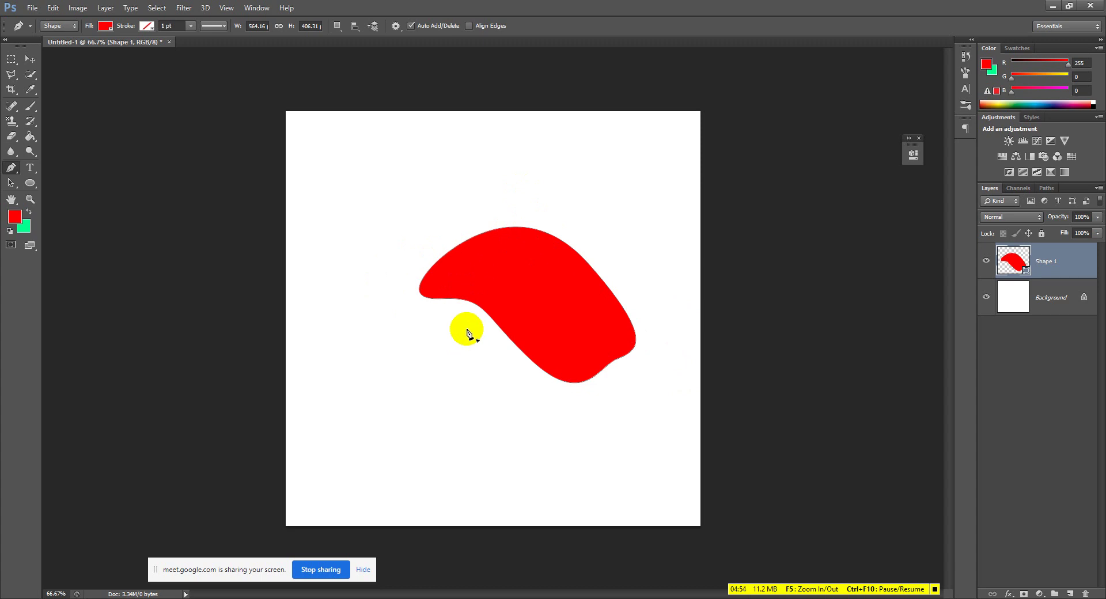
key(Delete)
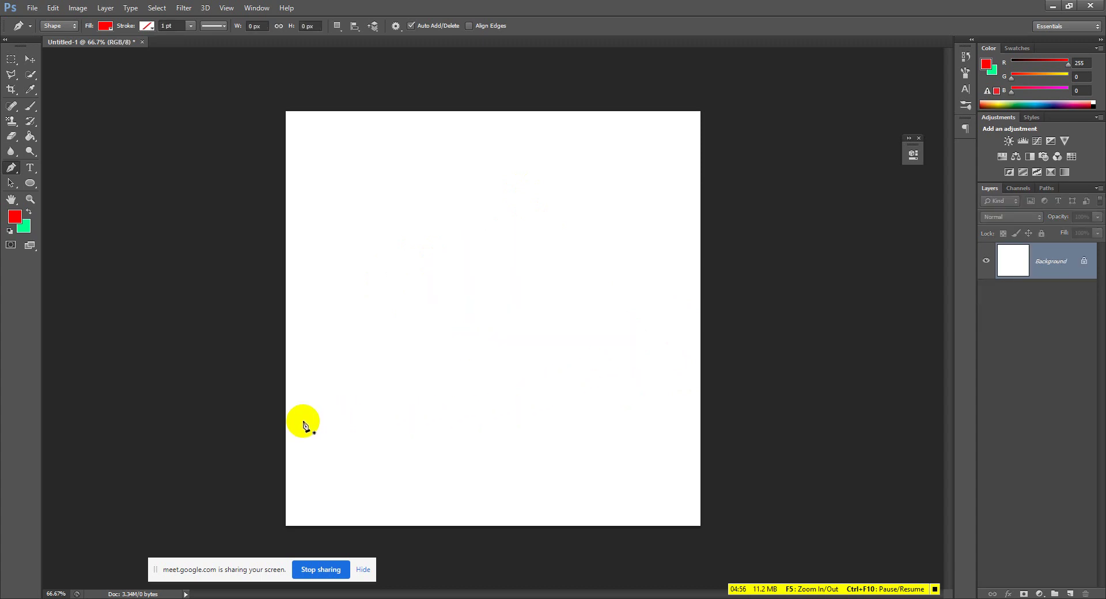
click(285, 415)
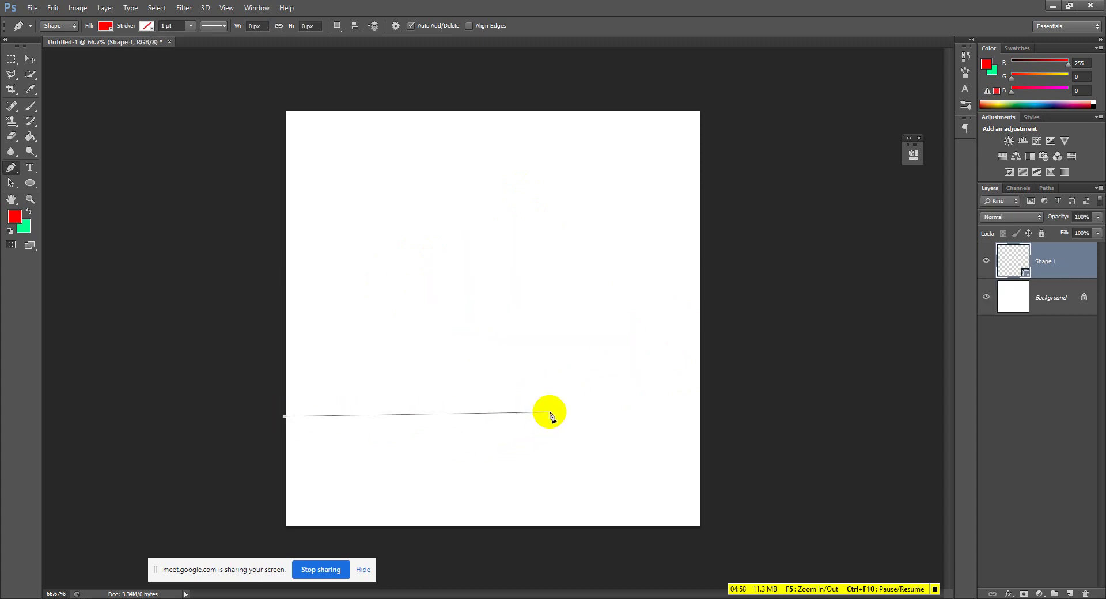
drag(544, 415, 668, 465)
click(758, 387)
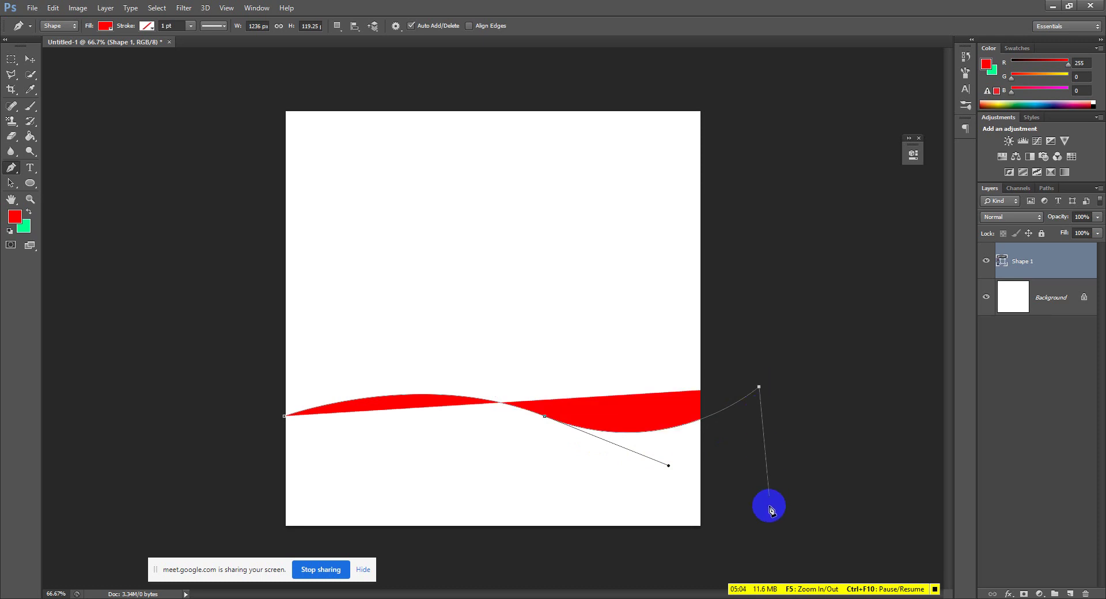
click(760, 548)
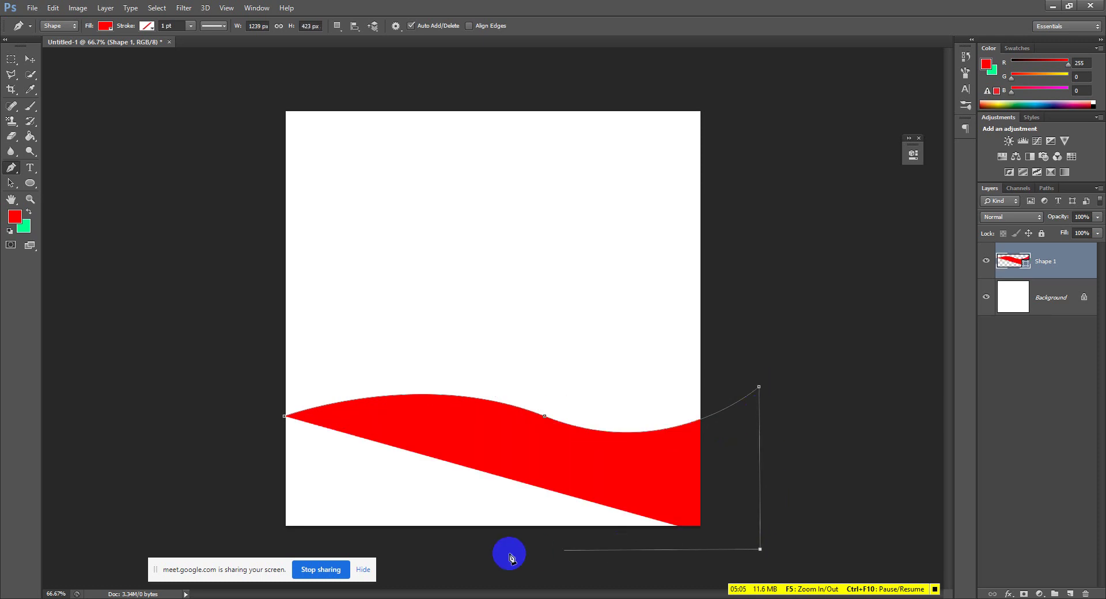
click(229, 536)
click(286, 415)
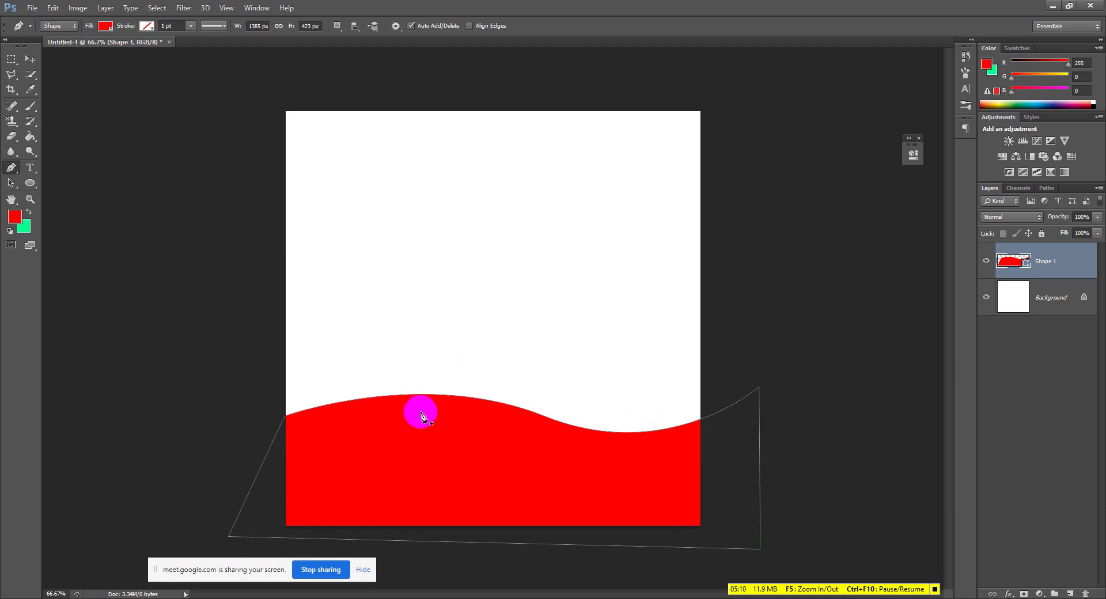
key(v)
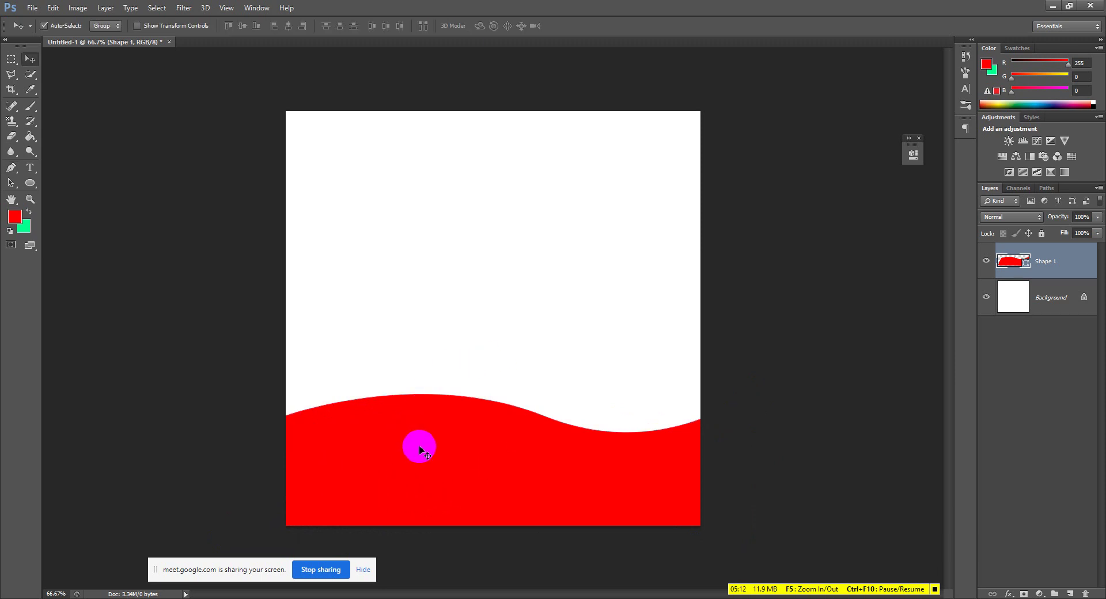
drag(419, 445, 406, 479)
key(Delete)
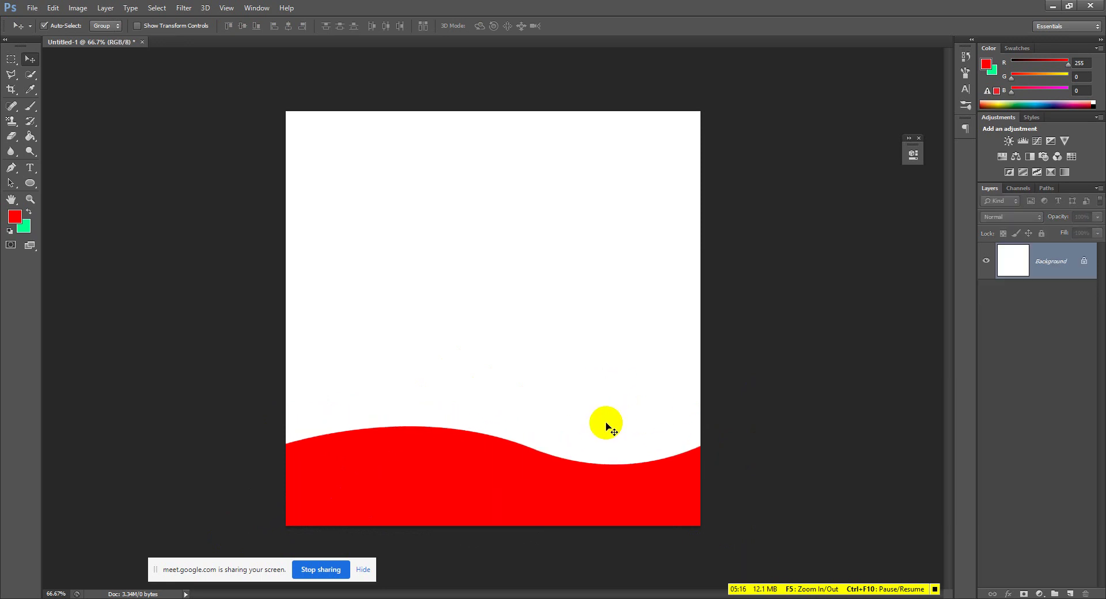
key(p)
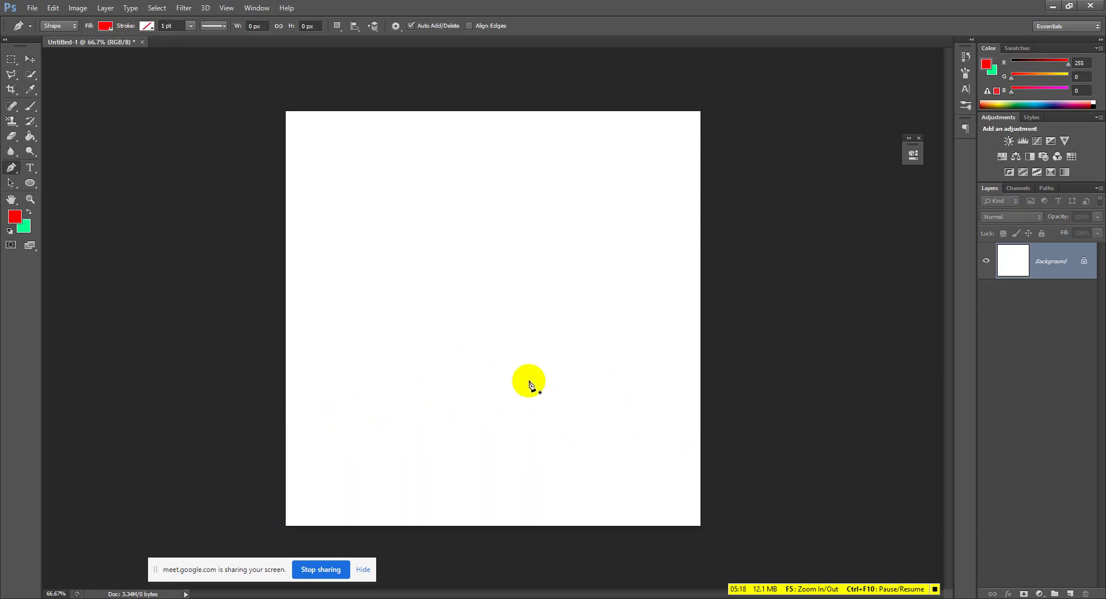
Start a curved red path, then discard the unfinished shape.
click(421, 290)
drag(516, 273, 588, 317)
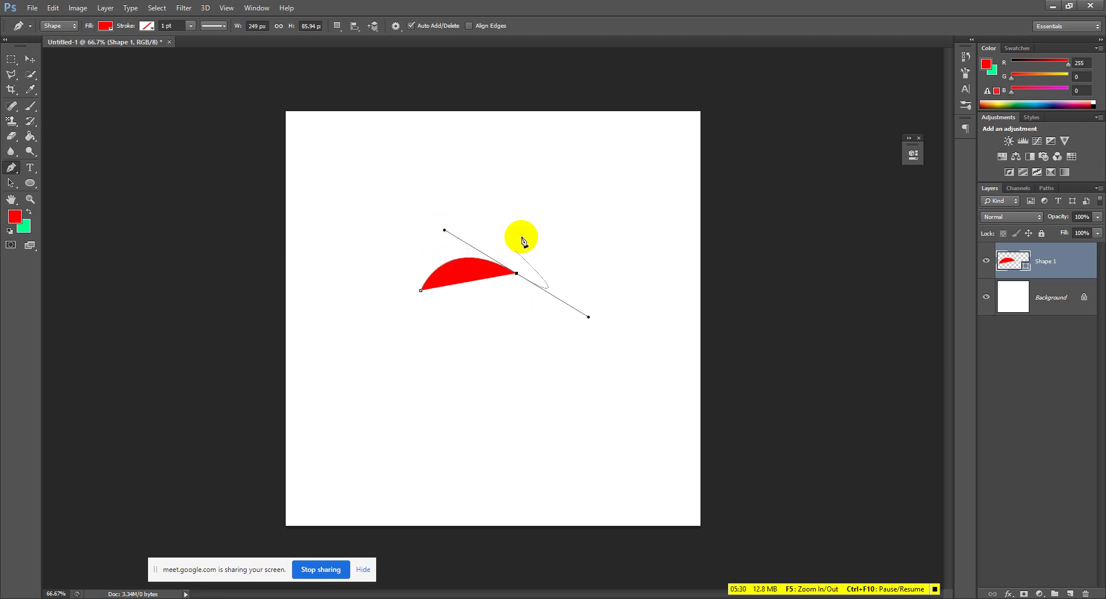
click(452, 262)
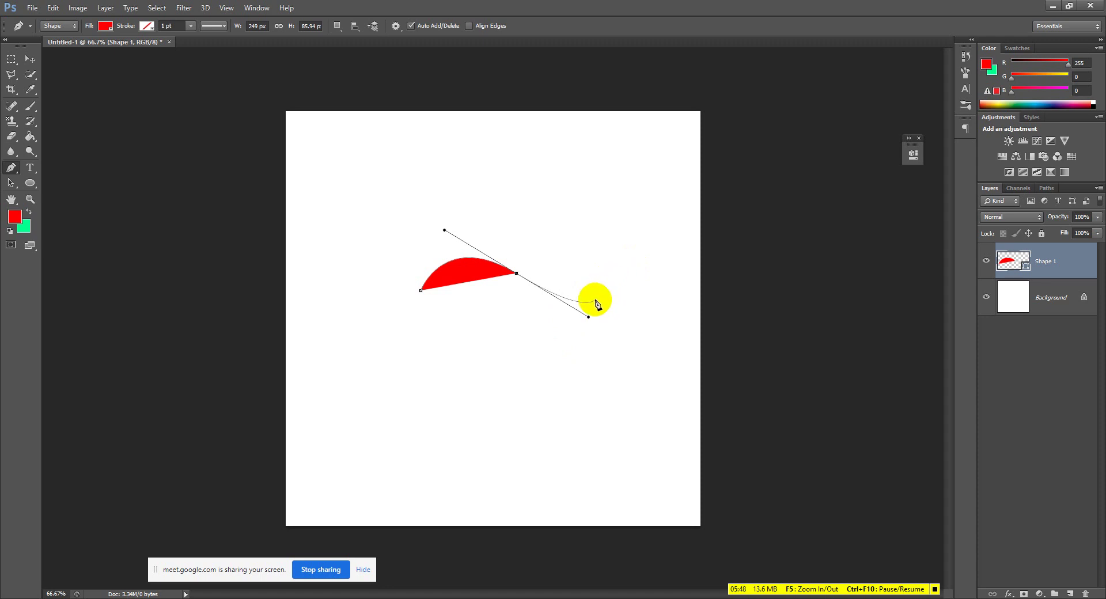
click(486, 264)
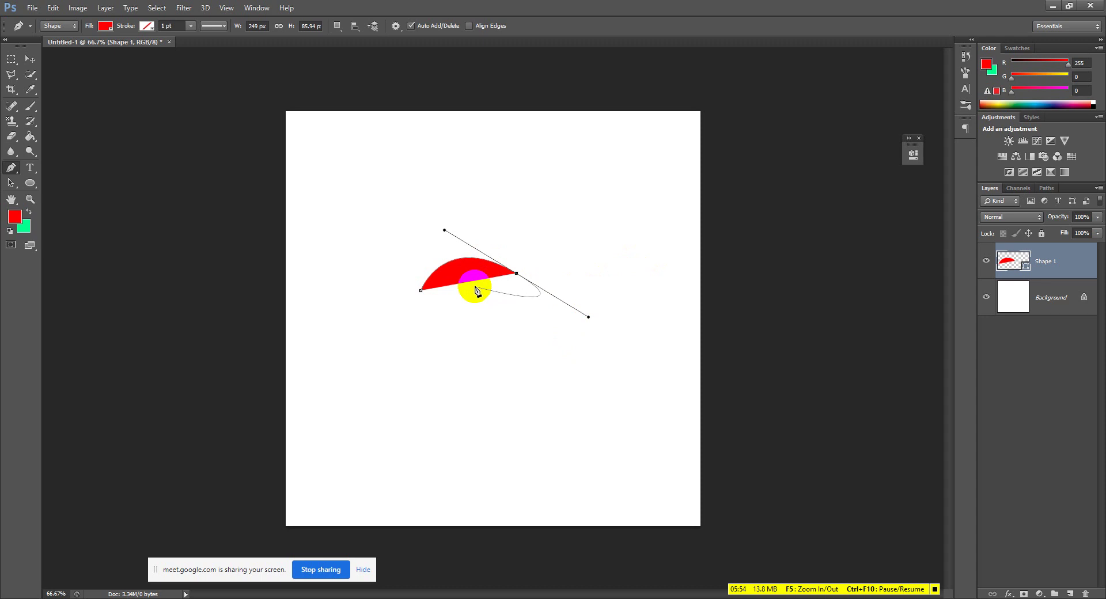
key(Delete)
Begin a fresh upper-left path with a curved second anchor and reshape its arch.
click(347, 234)
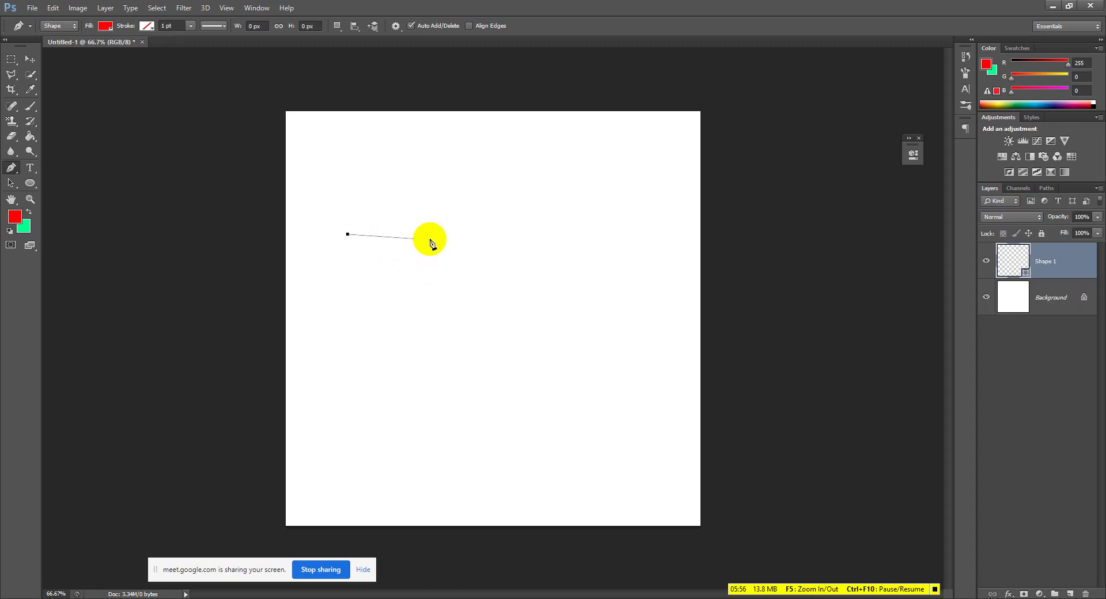
drag(461, 238, 524, 300)
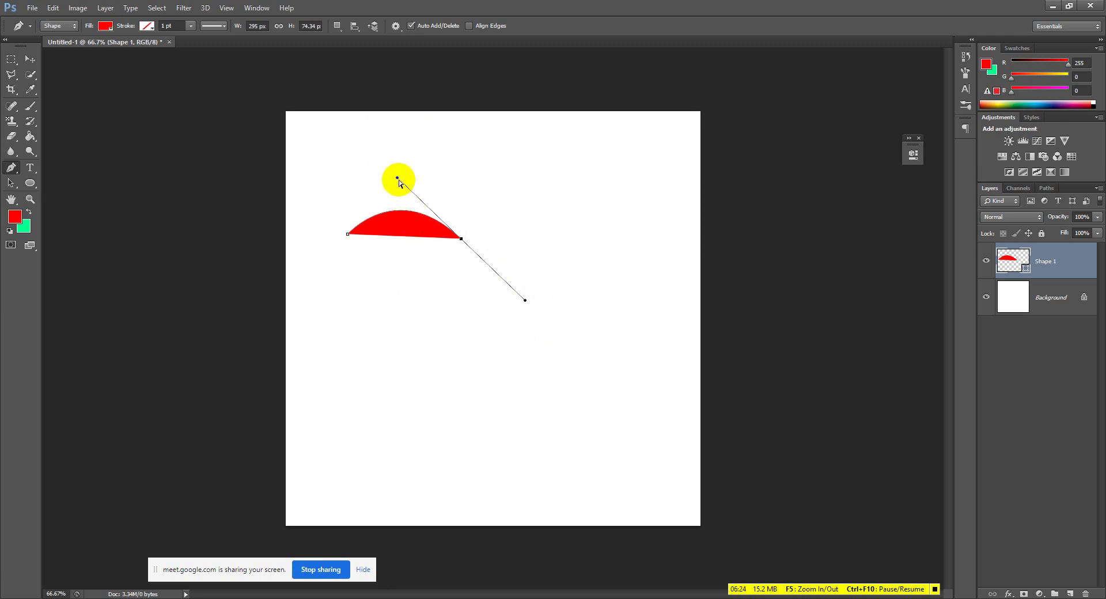
drag(396, 179, 384, 340)
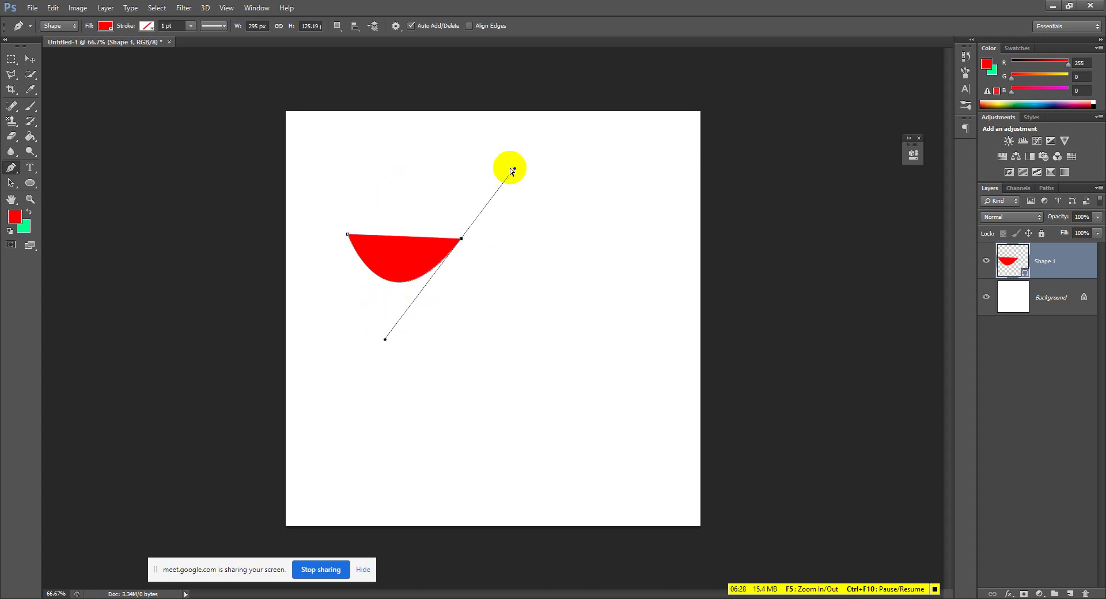
drag(514, 170, 520, 299)
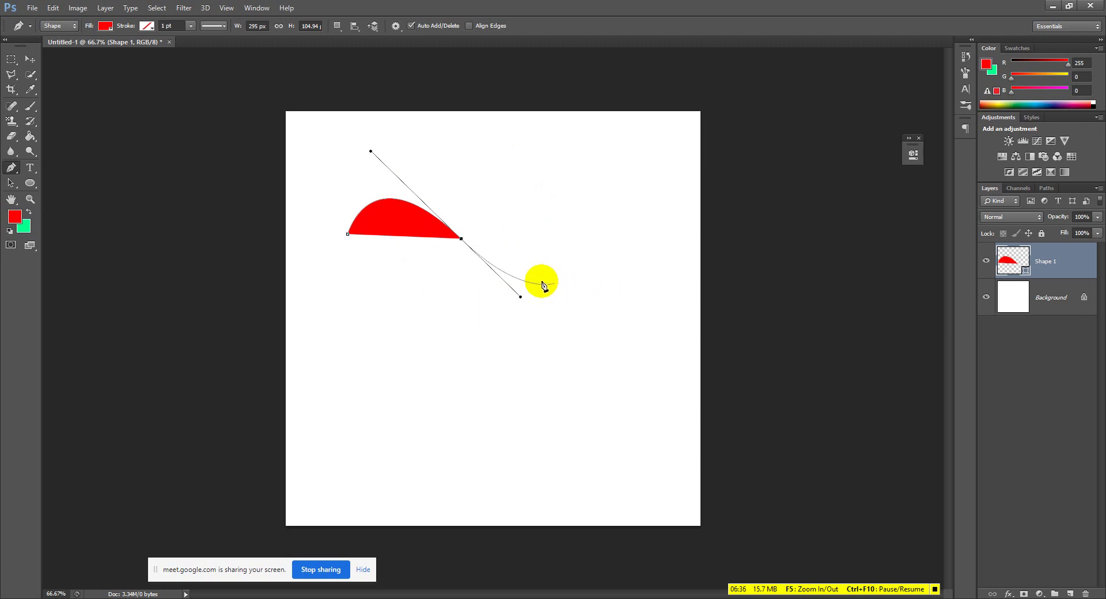
drag(371, 152, 417, 165)
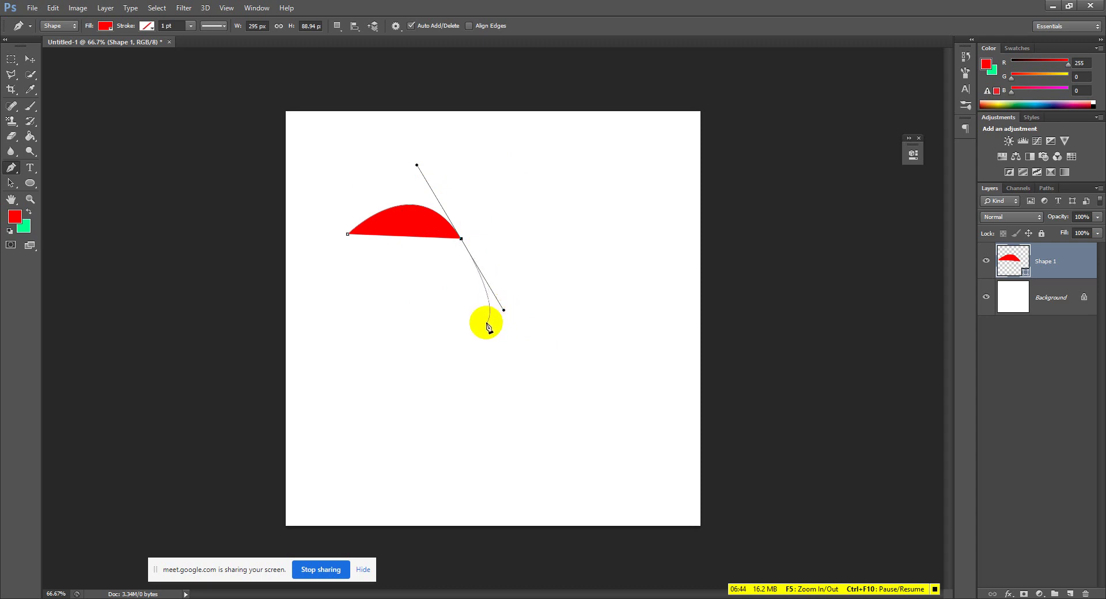
Break the curve handle with Alt, add straight right and bottom corners, and close the shape.
key(alt)
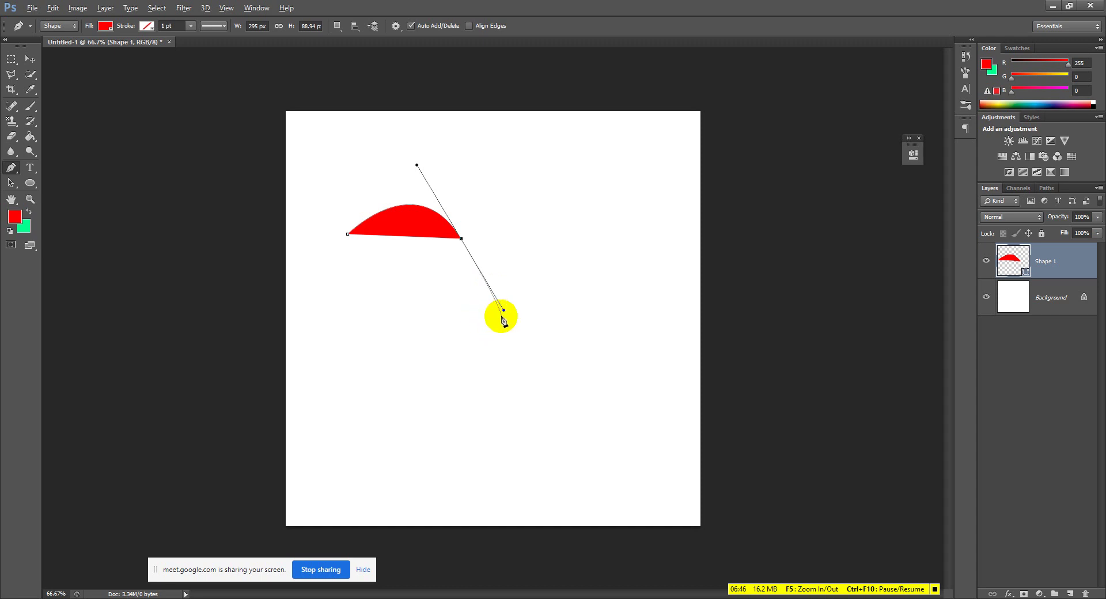
drag(504, 310, 505, 241)
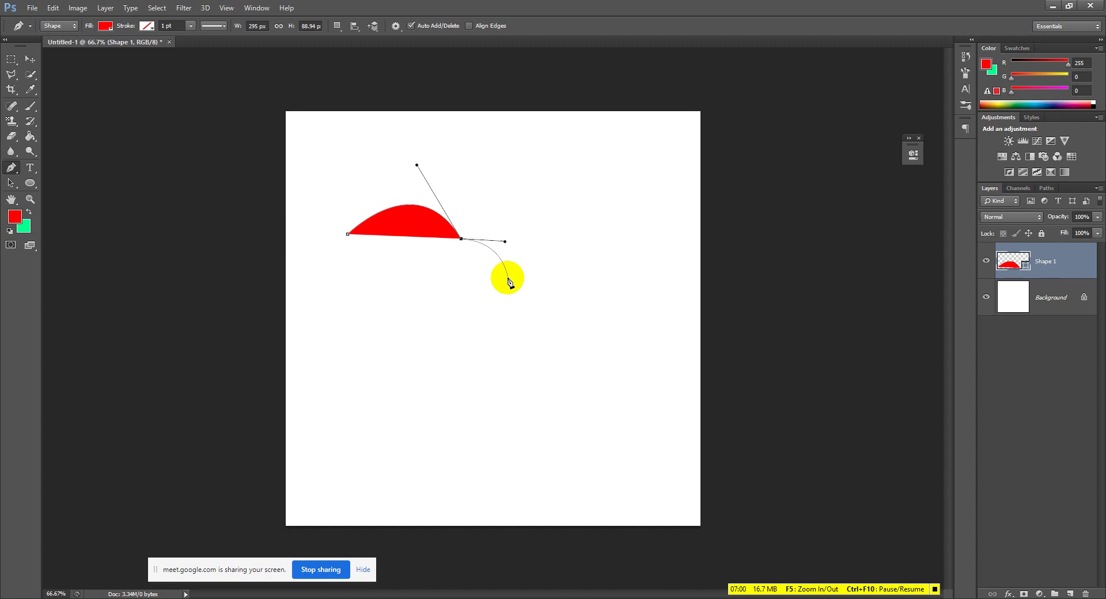
click(461, 238)
drag(476, 263, 478, 309)
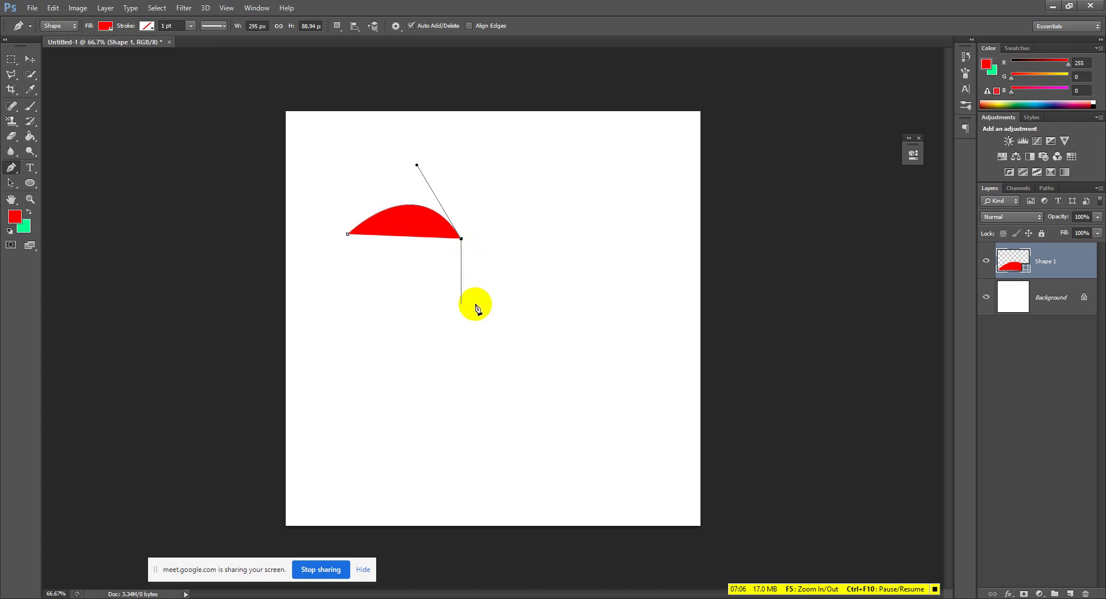
shift+click(476, 305)
shift+click(344, 284)
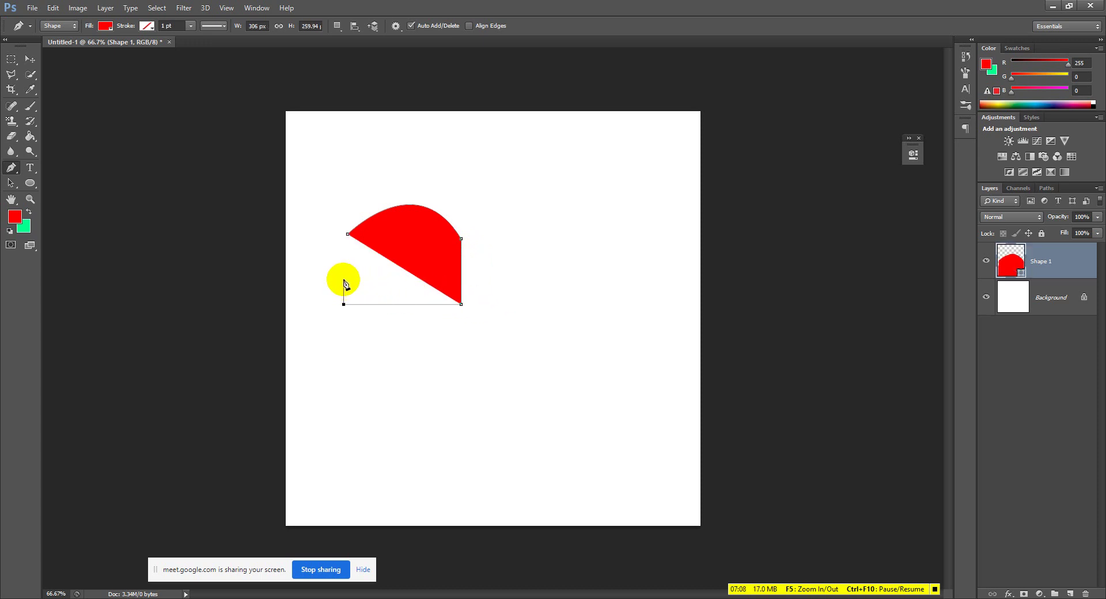
click(349, 243)
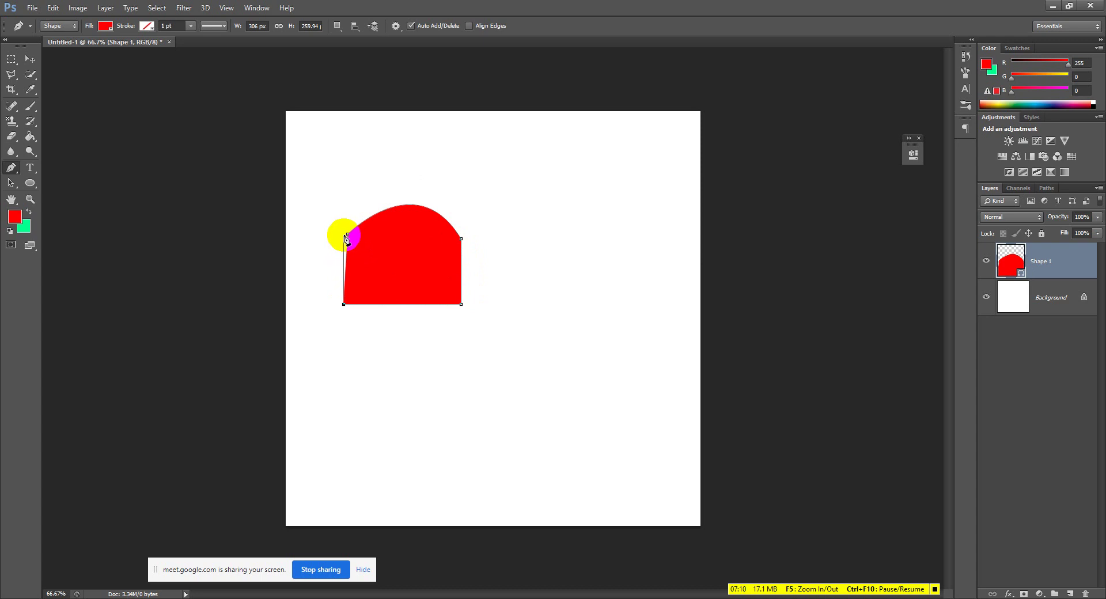
Delete the curved-top shape, then draw a red freeform blob with curved points and delete it.
key(Delete)
click(447, 262)
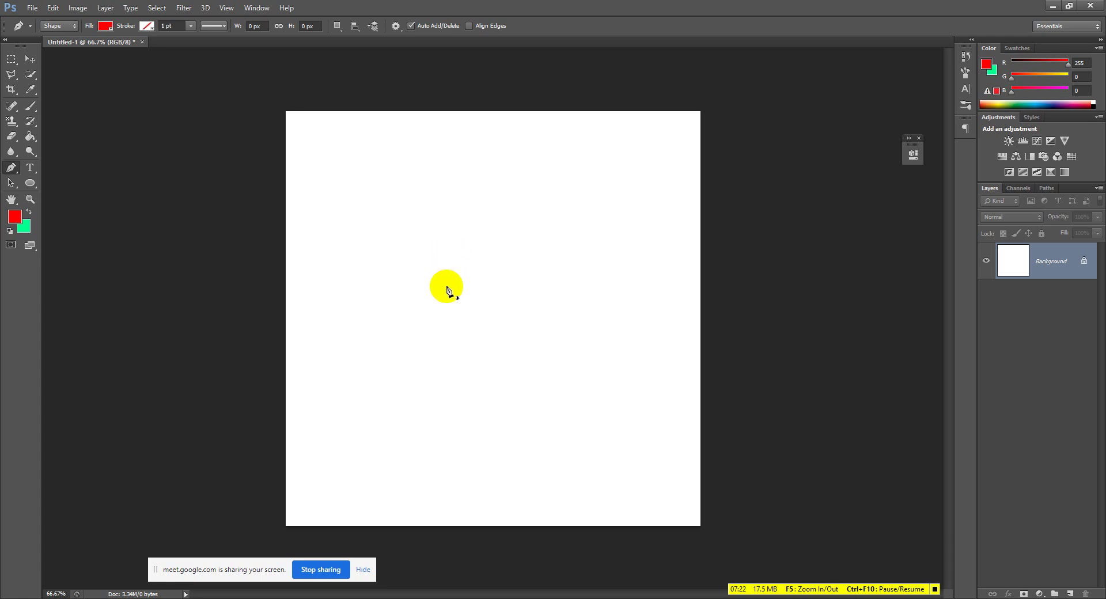
click(371, 243)
click(435, 241)
drag(434, 240, 499, 261)
drag(478, 316, 313, 302)
drag(319, 258, 394, 290)
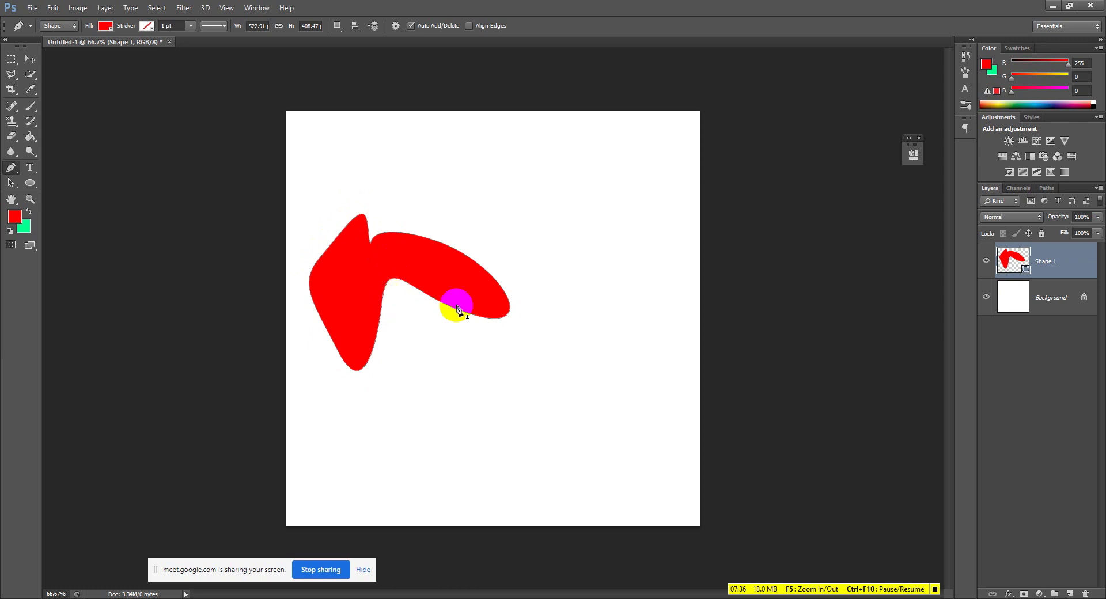
key(Delete)
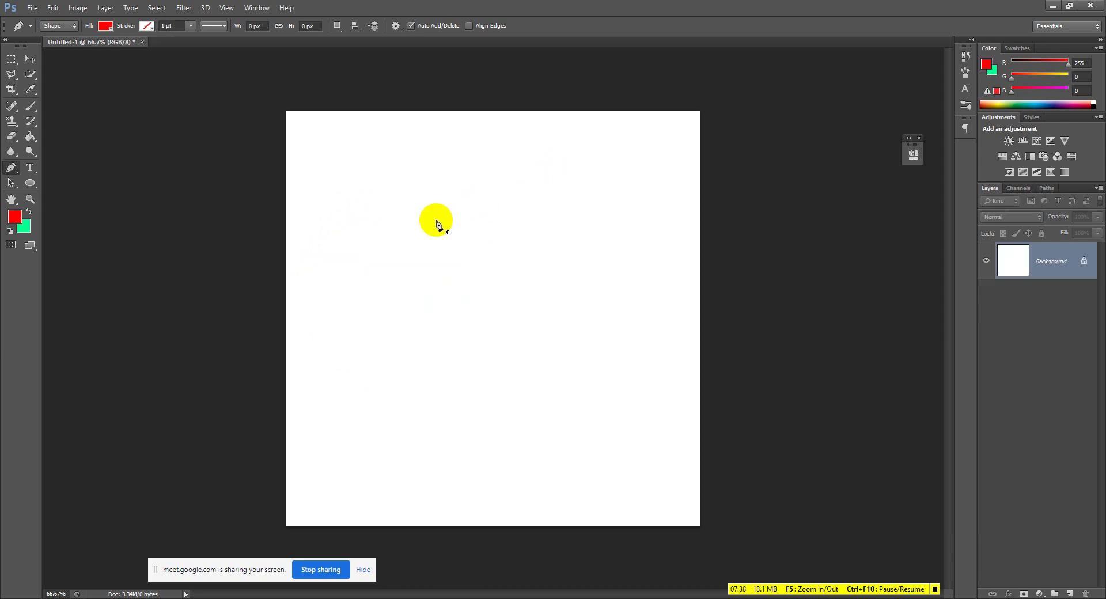
Draw a closed red bowl shape about 440 × 86 px, with a flat top and a downward-curving bottom.
click(393, 229)
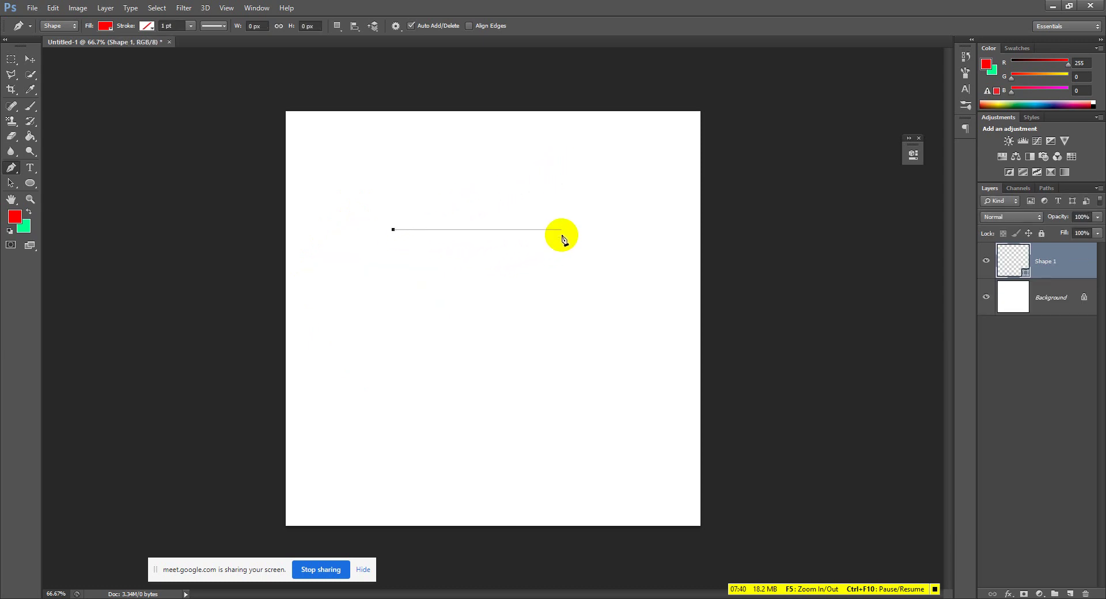
drag(584, 260, 661, 318)
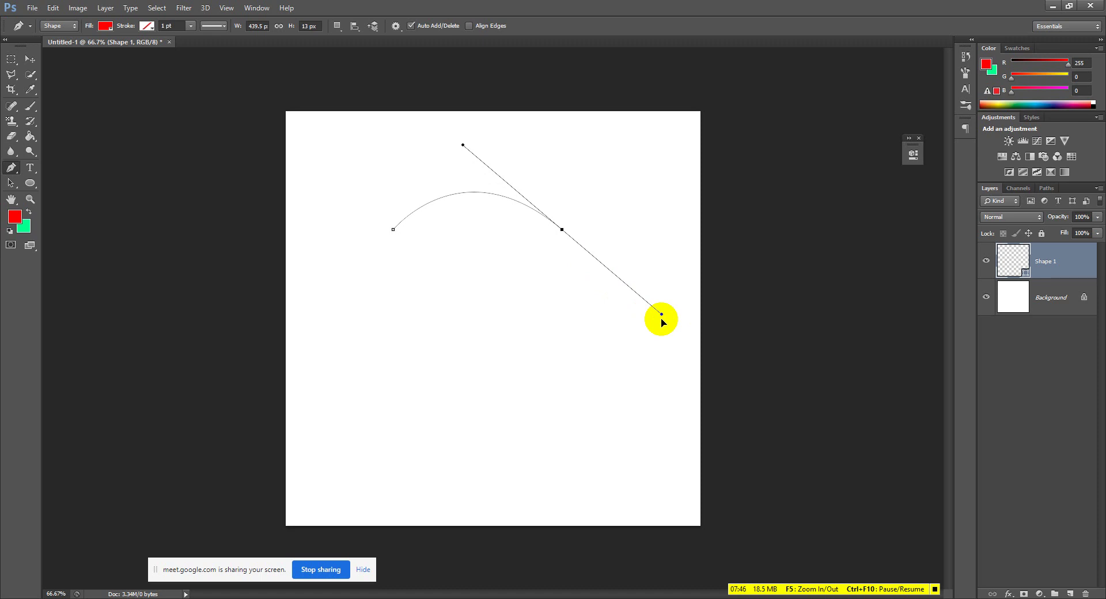
drag(661, 319, 661, 318)
drag(462, 146, 440, 304)
drag(671, 165, 593, 272)
drag(552, 308, 521, 341)
drag(666, 285, 650, 230)
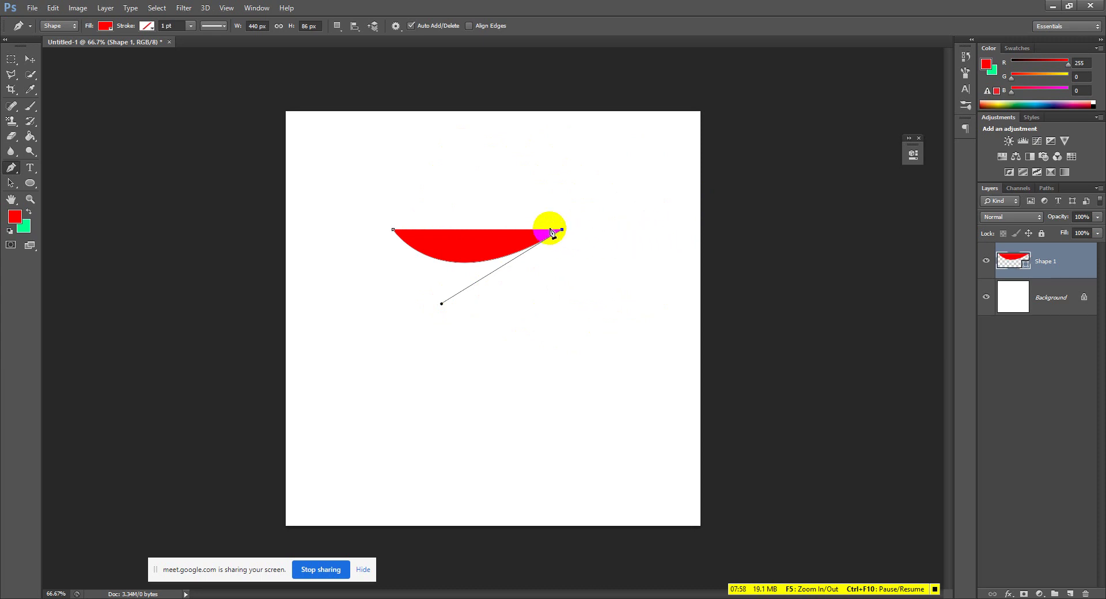
click(393, 231)
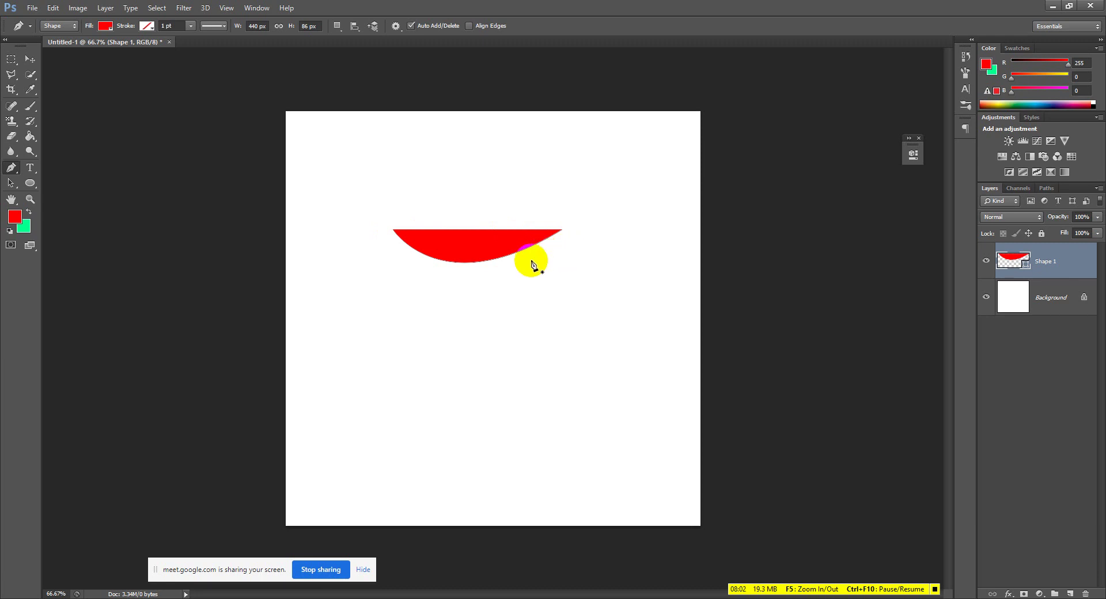
Check the shape's 440 px width and 86 px height in the options bar.
click(255, 26)
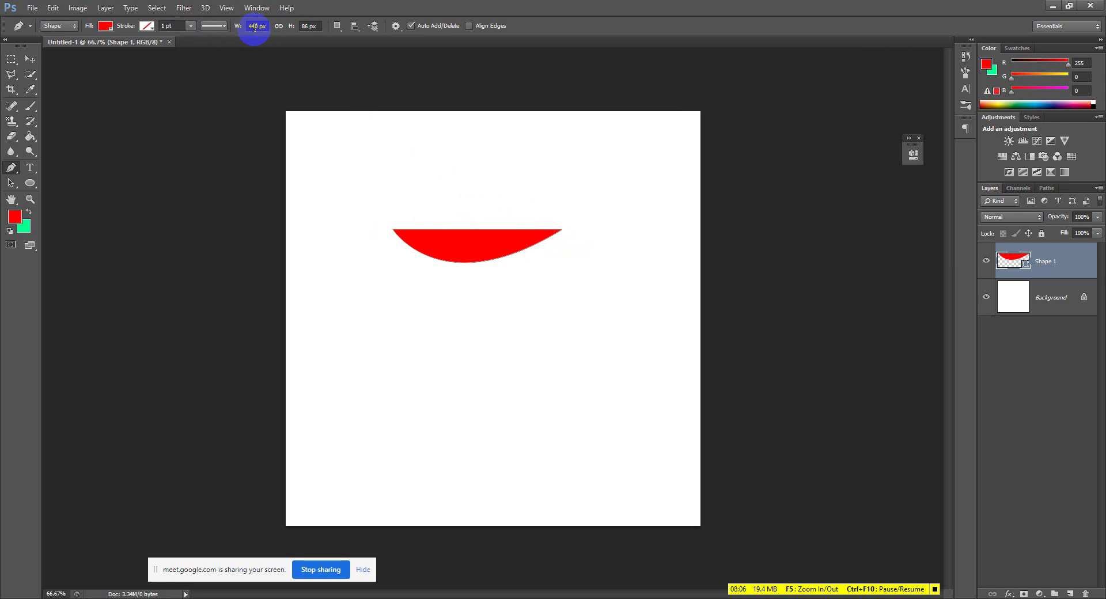
click(309, 26)
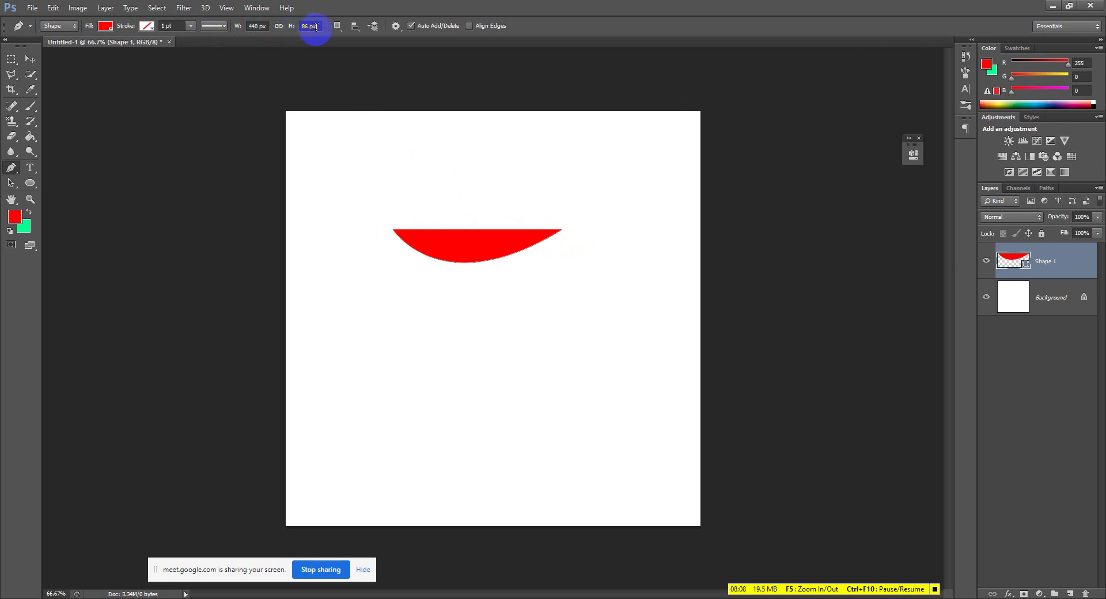
click(294, 33)
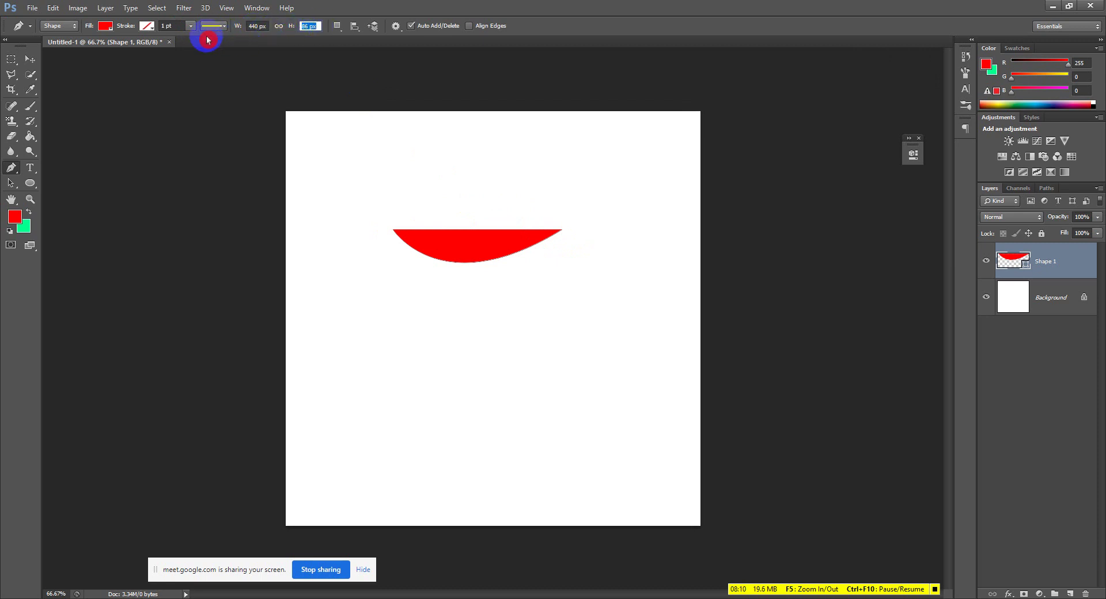
Give the shape a blue stroke 6 pt thick.
click(139, 33)
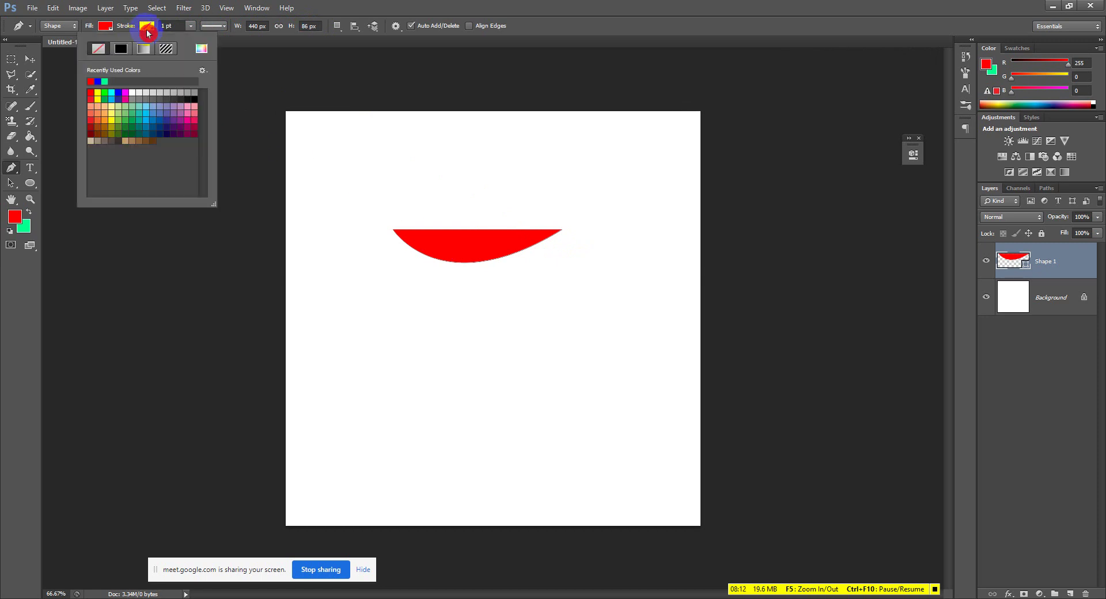
click(104, 80)
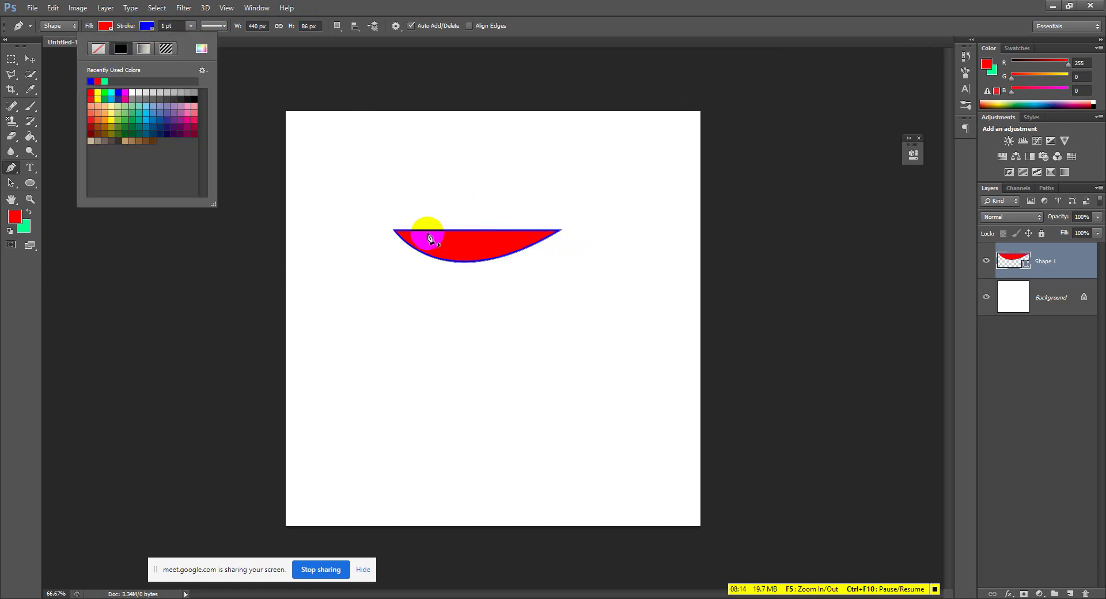
click(181, 27)
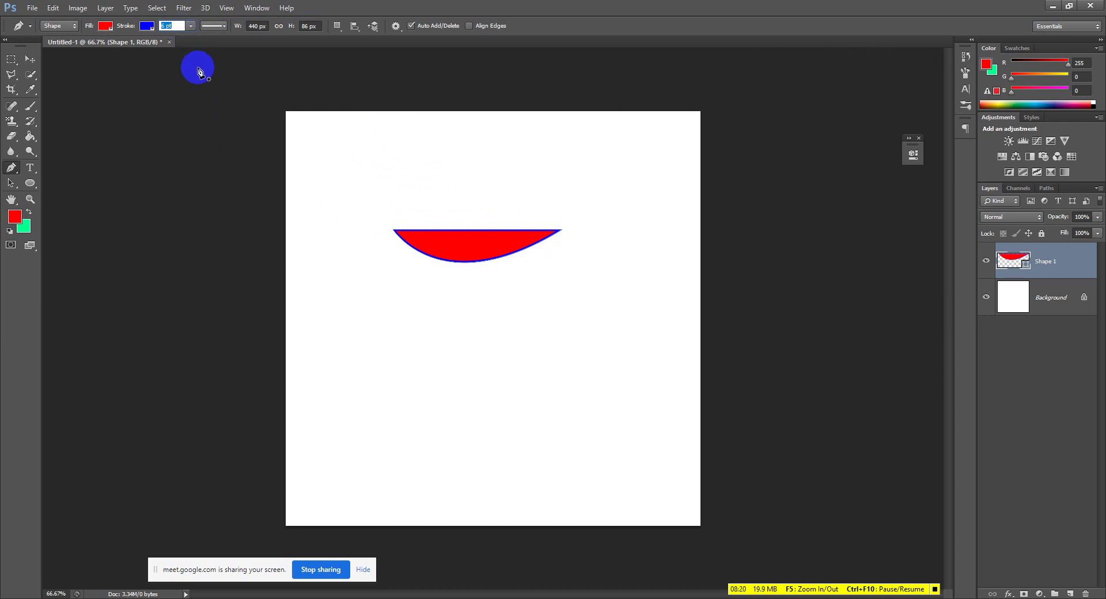
key(Return)
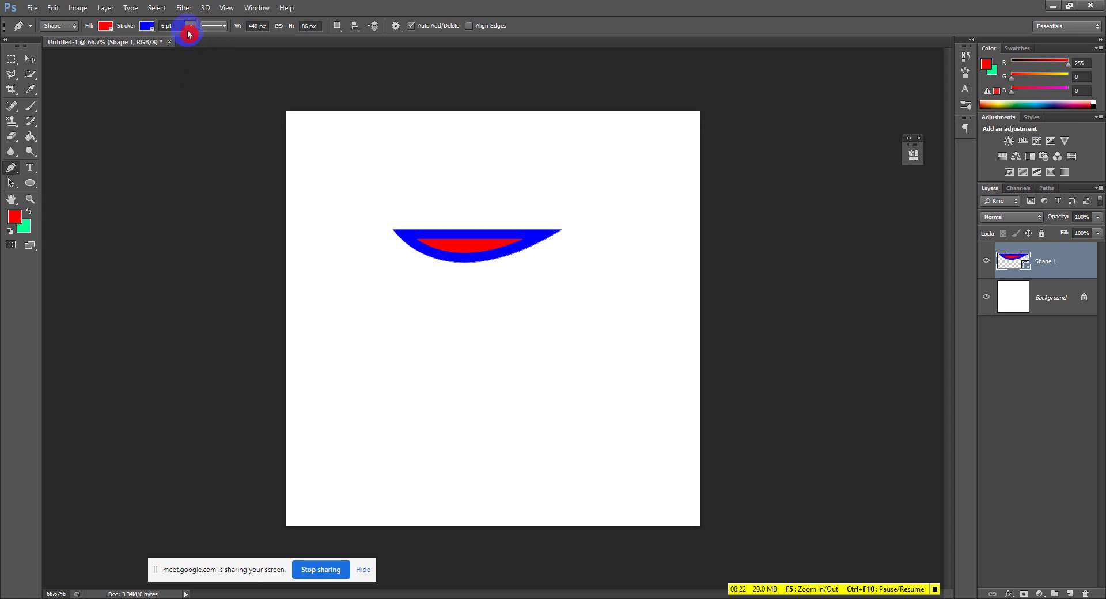
Set the stroke back to No Color, removing the blue outline.
click(146, 26)
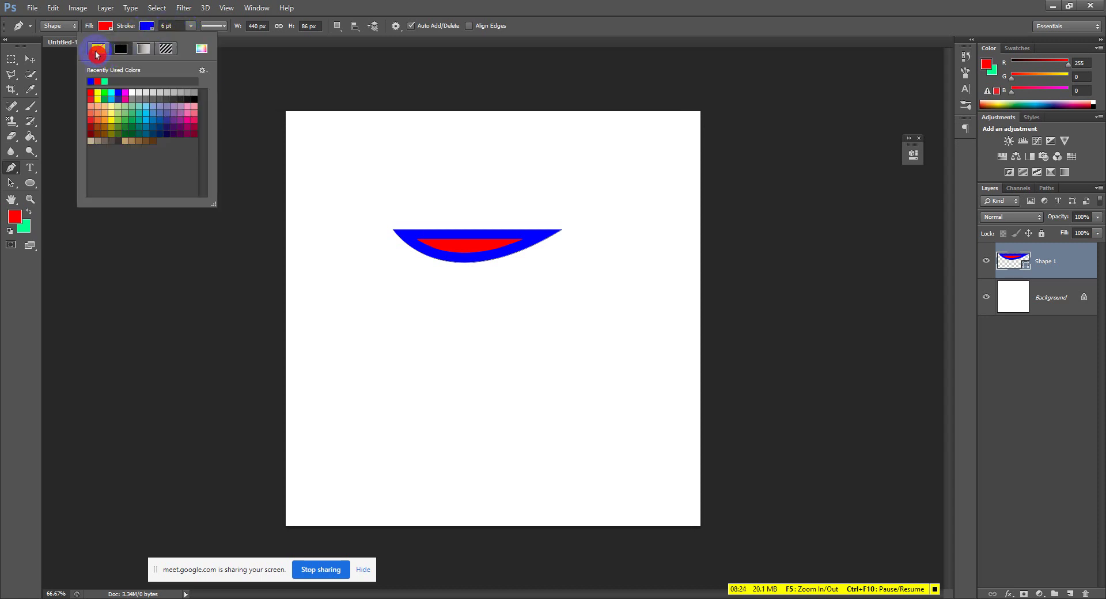
click(98, 50)
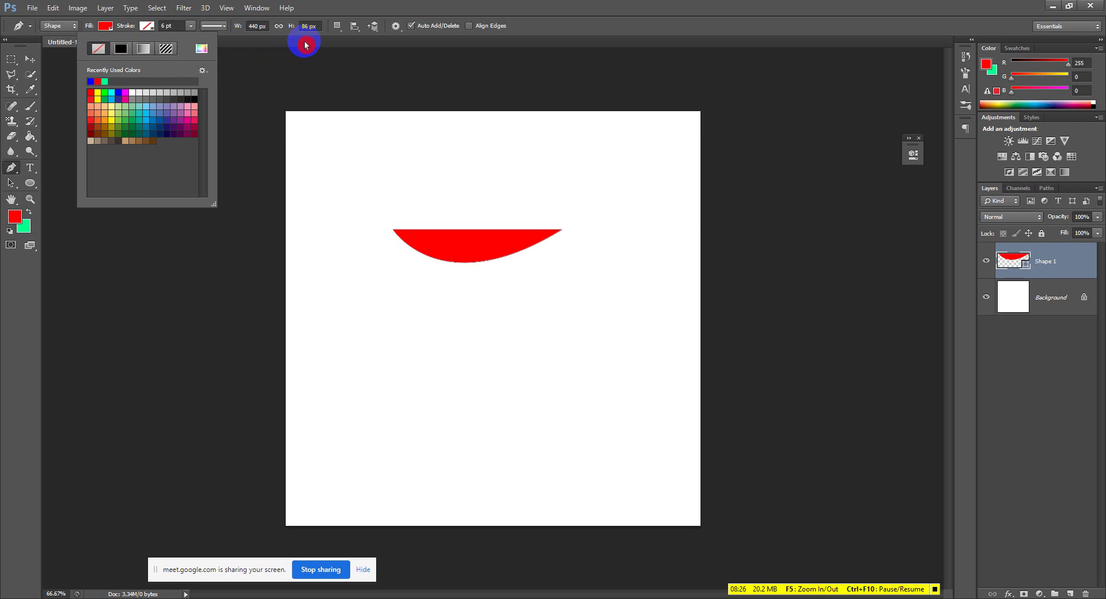
click(334, 28)
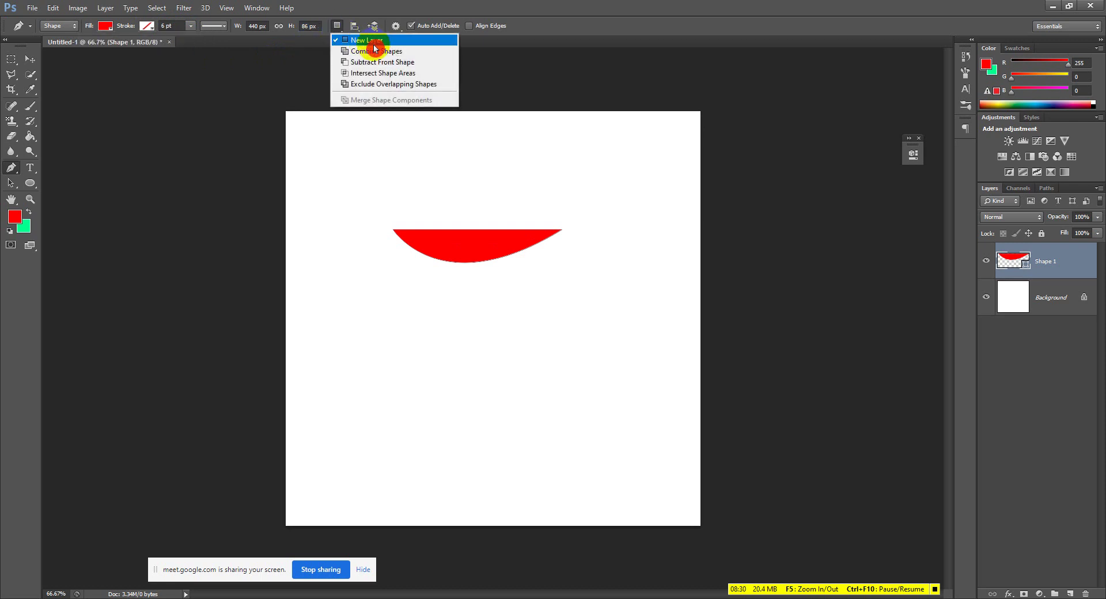
Draw a red diamond shape on a new layer, then delete it.
click(374, 43)
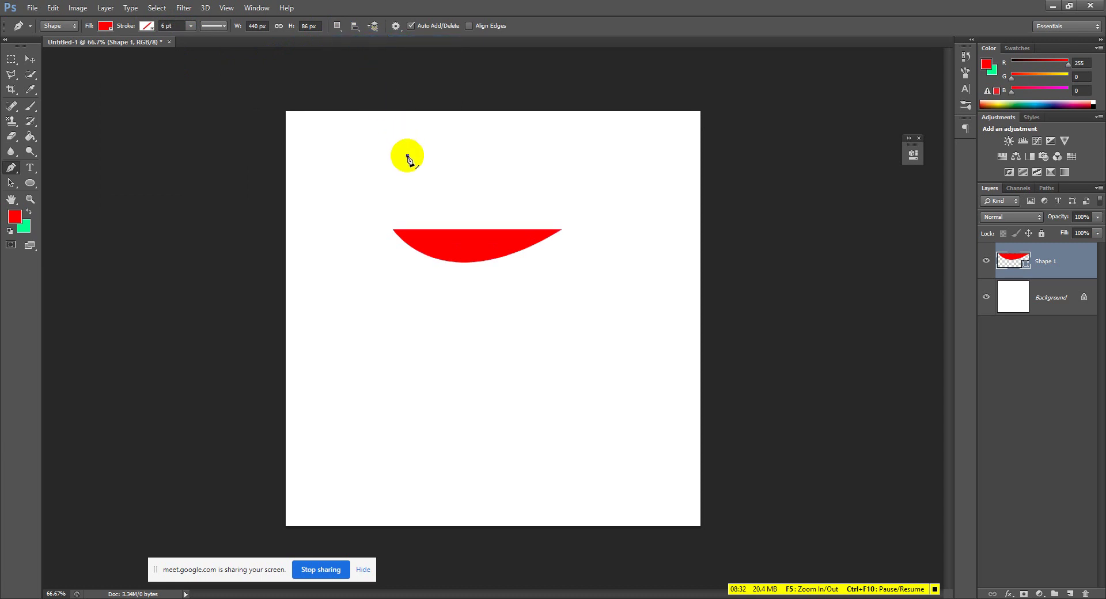
click(407, 155)
click(485, 186)
click(568, 143)
click(480, 116)
click(407, 156)
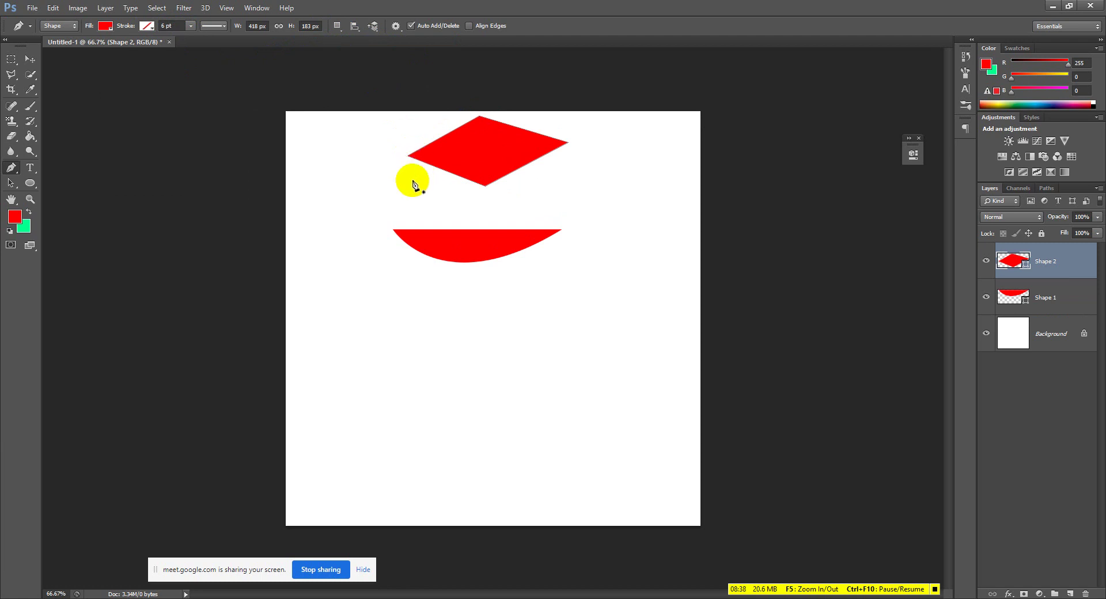
key(Delete)
key(Delete)
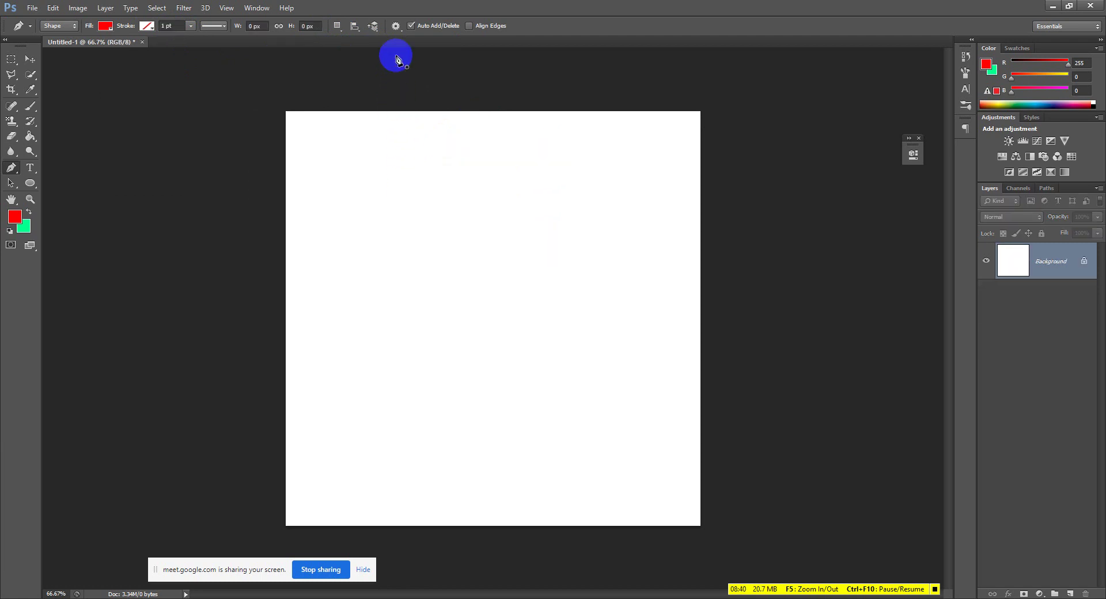
Draw a red triangle on a new shape layer.
click(338, 26)
click(342, 42)
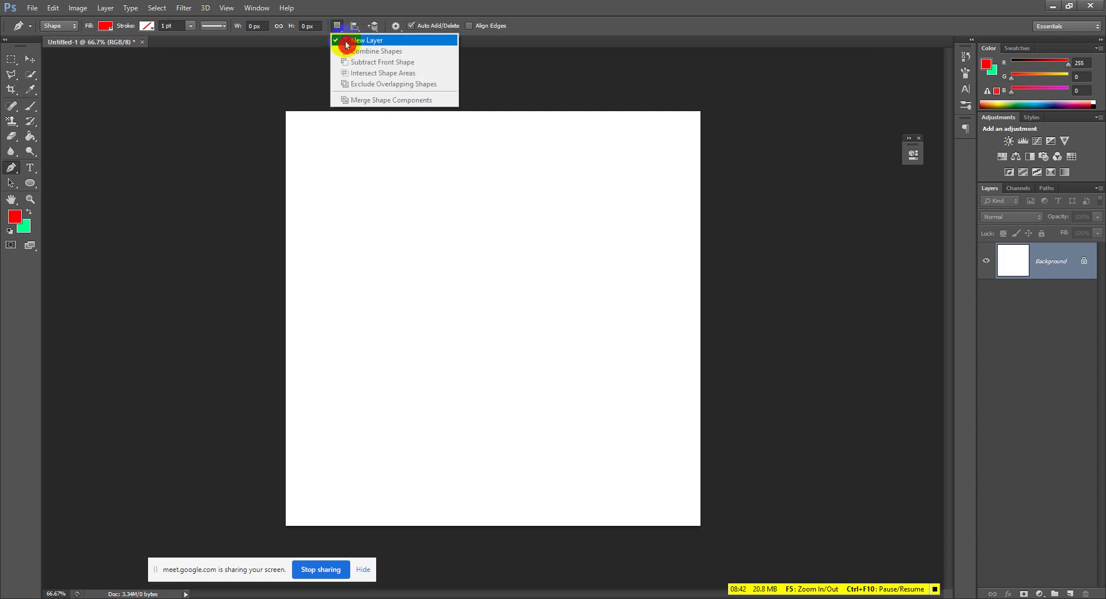
click(391, 148)
click(385, 237)
click(438, 209)
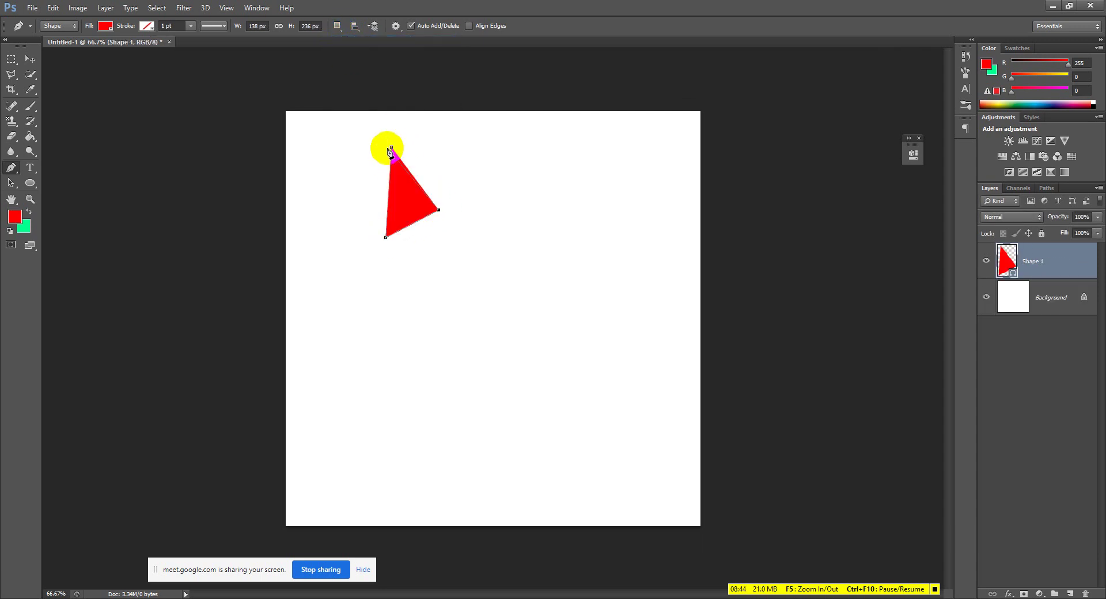
click(391, 150)
Switch to Combine Shapes and add a quadrilateral area to the triangle.
click(338, 26)
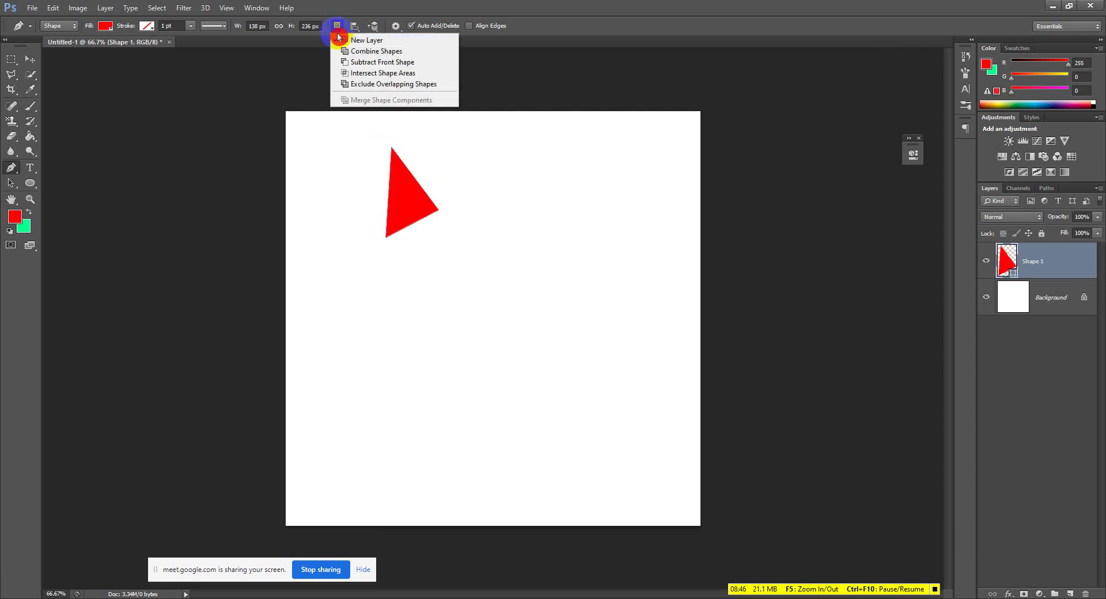
click(344, 53)
click(393, 142)
click(338, 280)
click(480, 274)
click(482, 172)
click(391, 118)
click(384, 147)
click(394, 141)
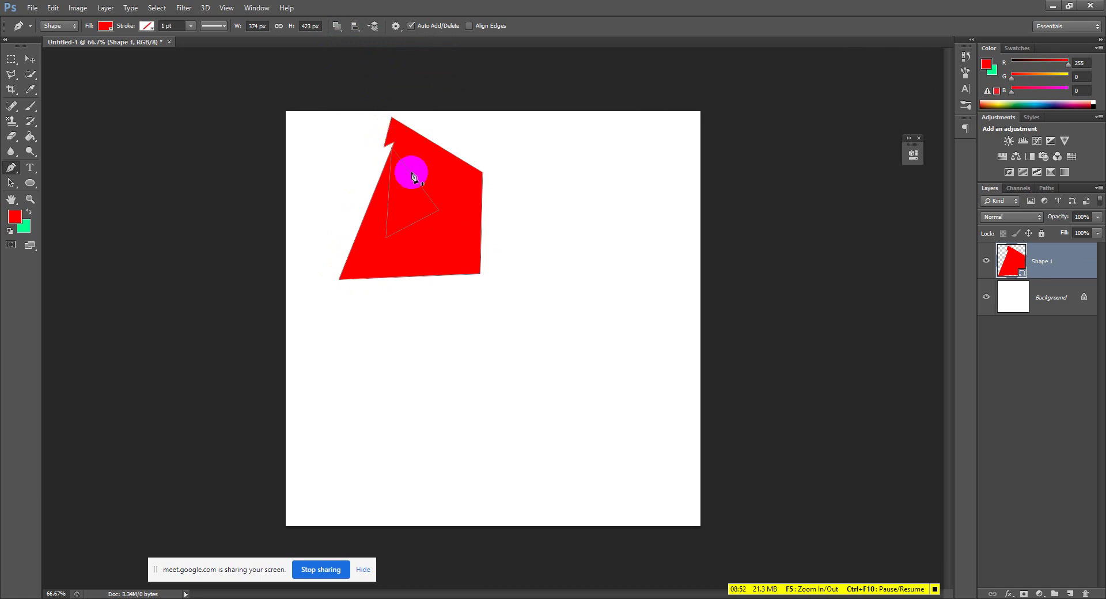
Try Subtract Front Shape and other path operations, then delete the combined red shape.
click(337, 26)
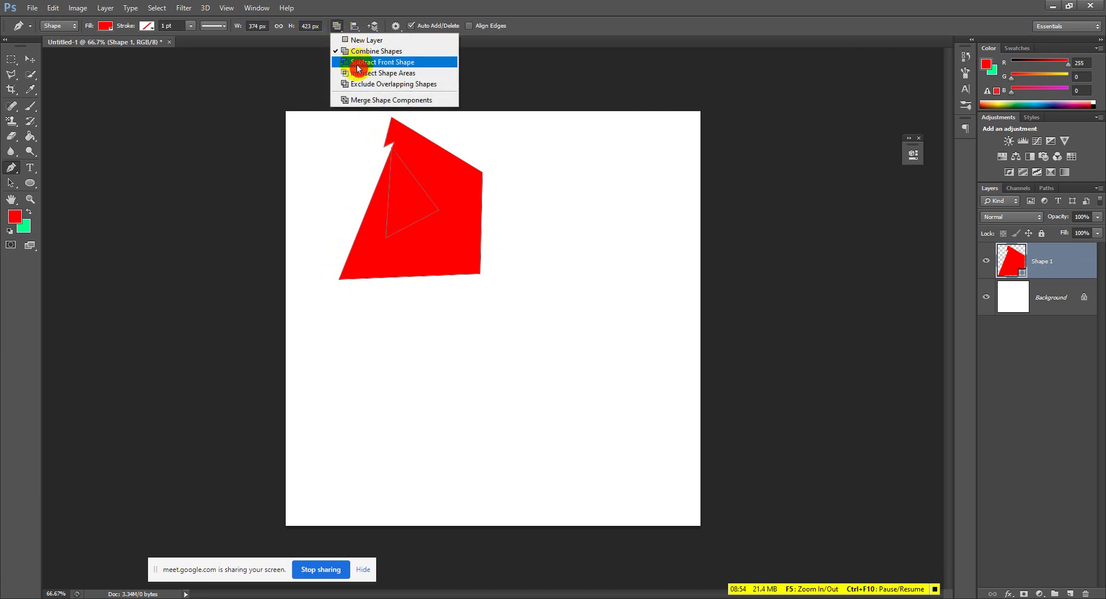
click(354, 63)
click(337, 26)
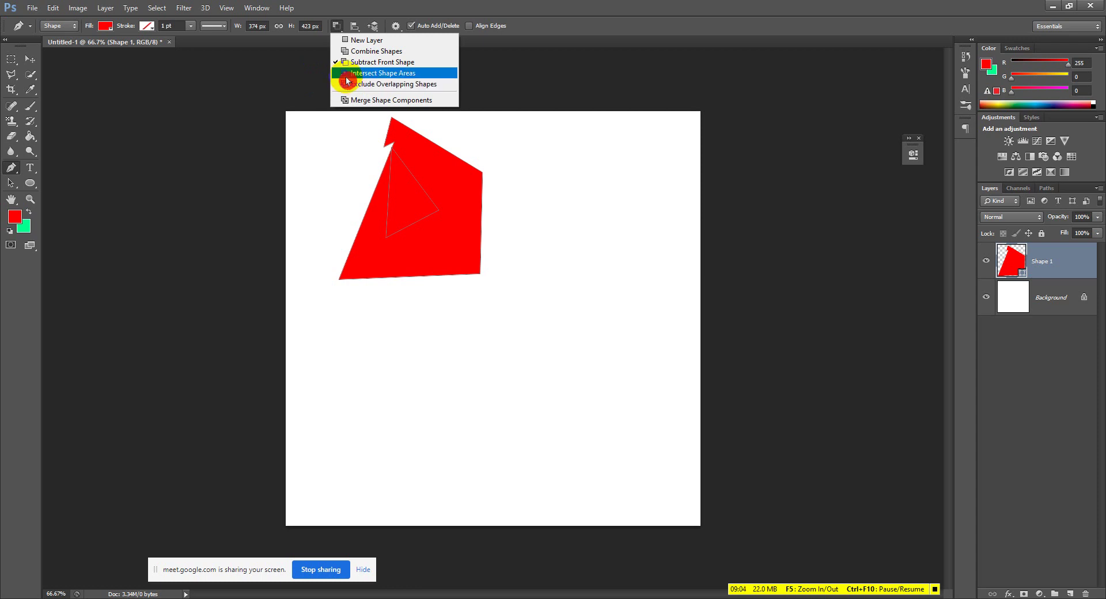
click(349, 47)
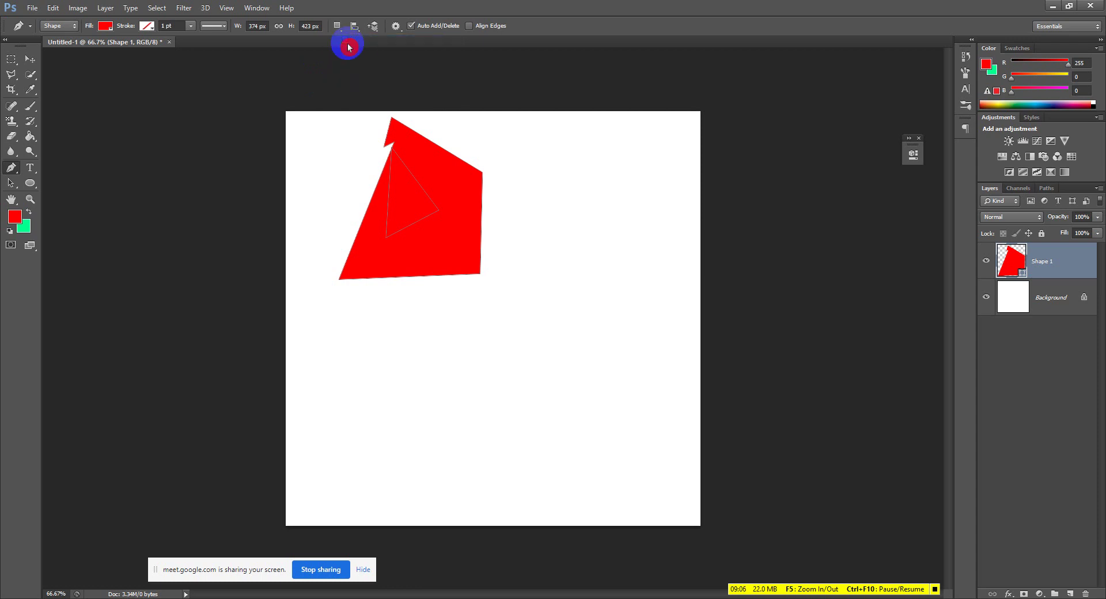
key(Delete)
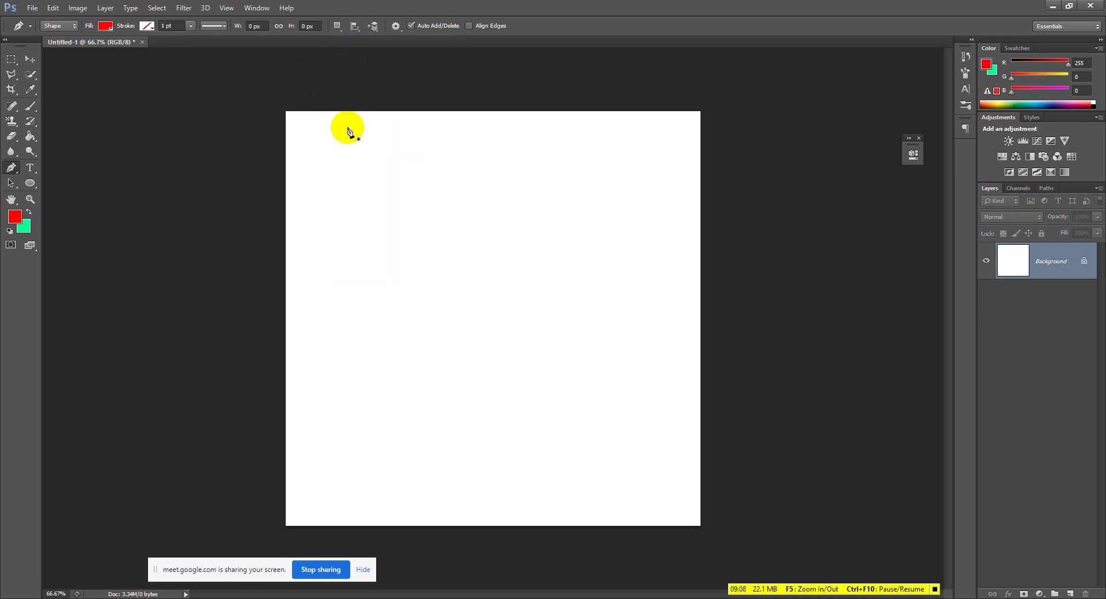
Draw a red five-sided shape, then undo it corner by corner.
click(341, 152)
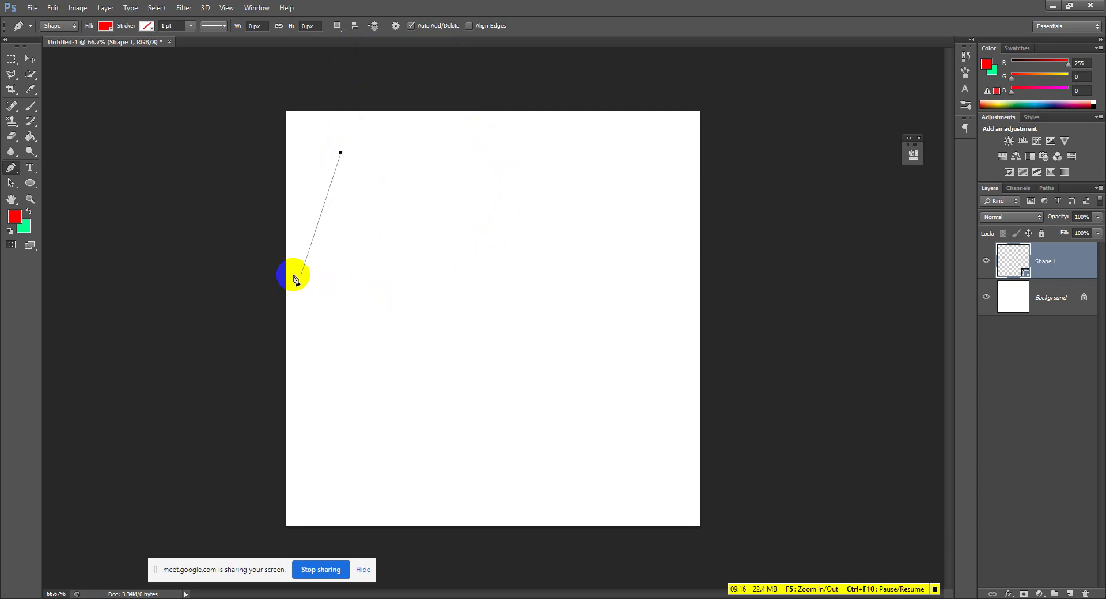
click(552, 118)
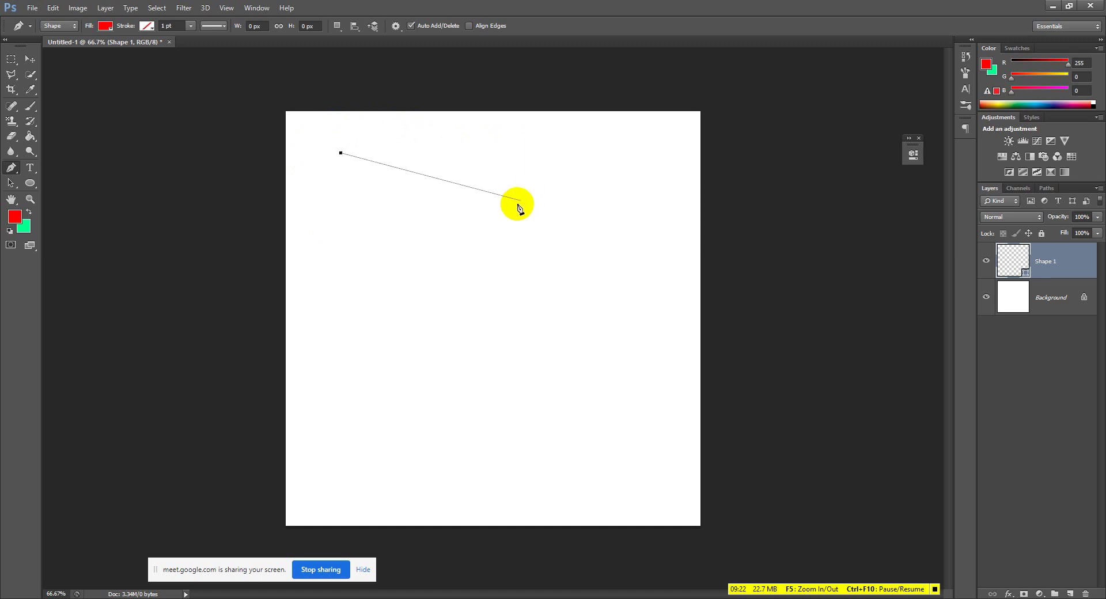
click(405, 102)
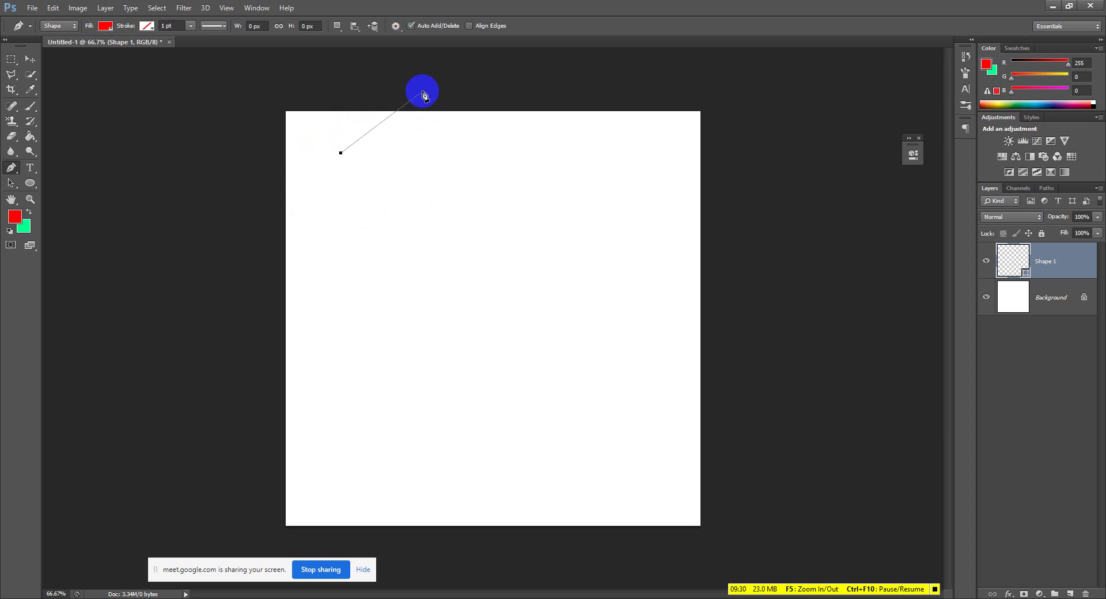
click(395, 26)
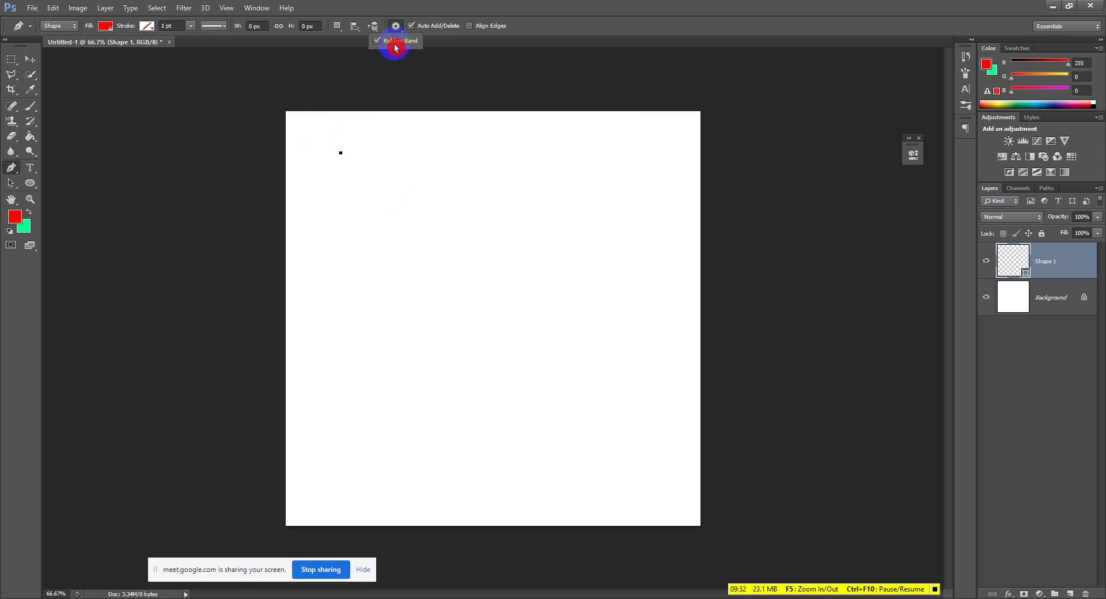
click(466, 158)
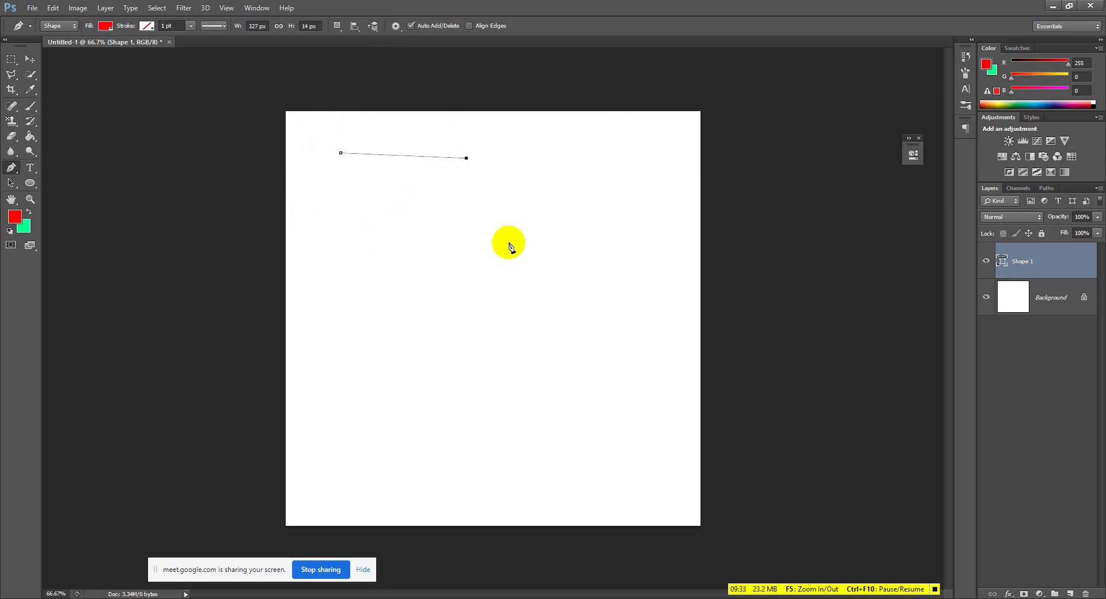
click(521, 308)
click(367, 415)
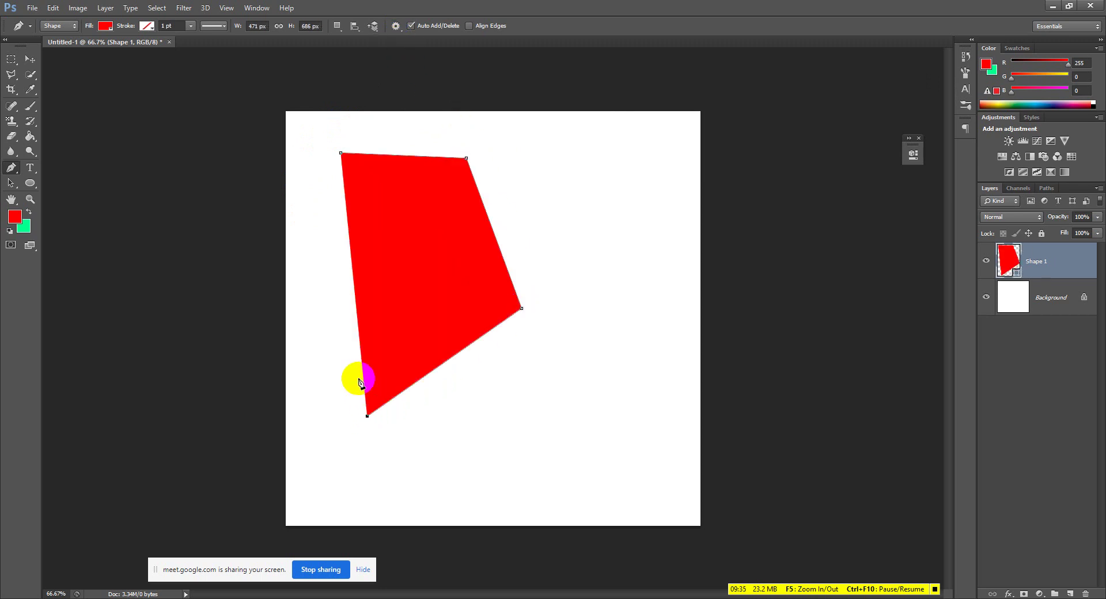
click(312, 297)
click(318, 193)
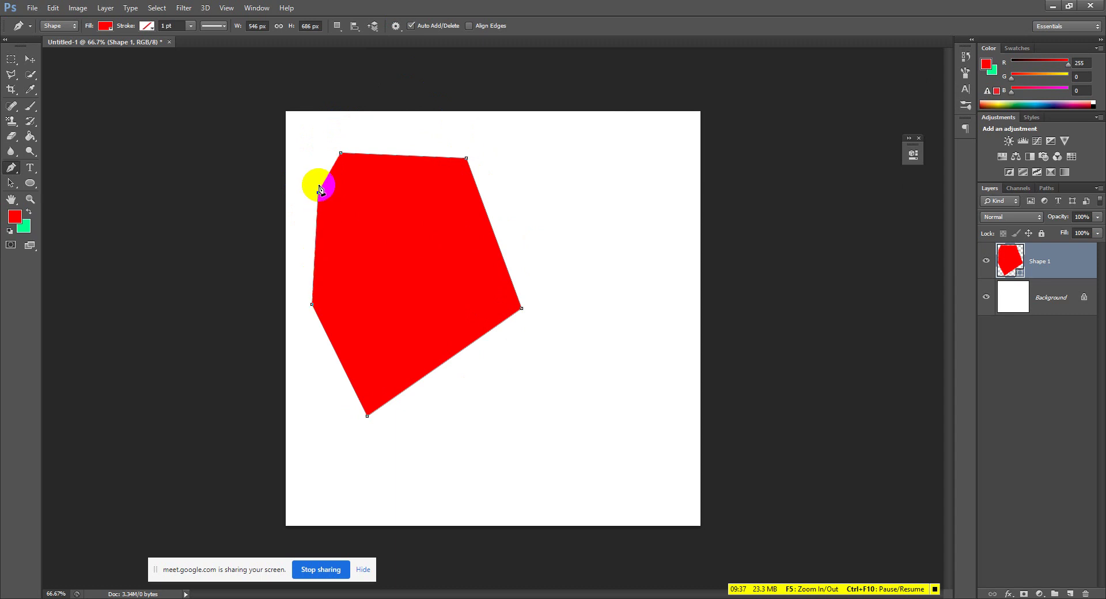
click(341, 154)
key(ctrl+alt+z)
key(ctrl+alt+z)
key(ctrl+alt+z)
key(ctrl+alt+z)
key(ctrl+alt+z)
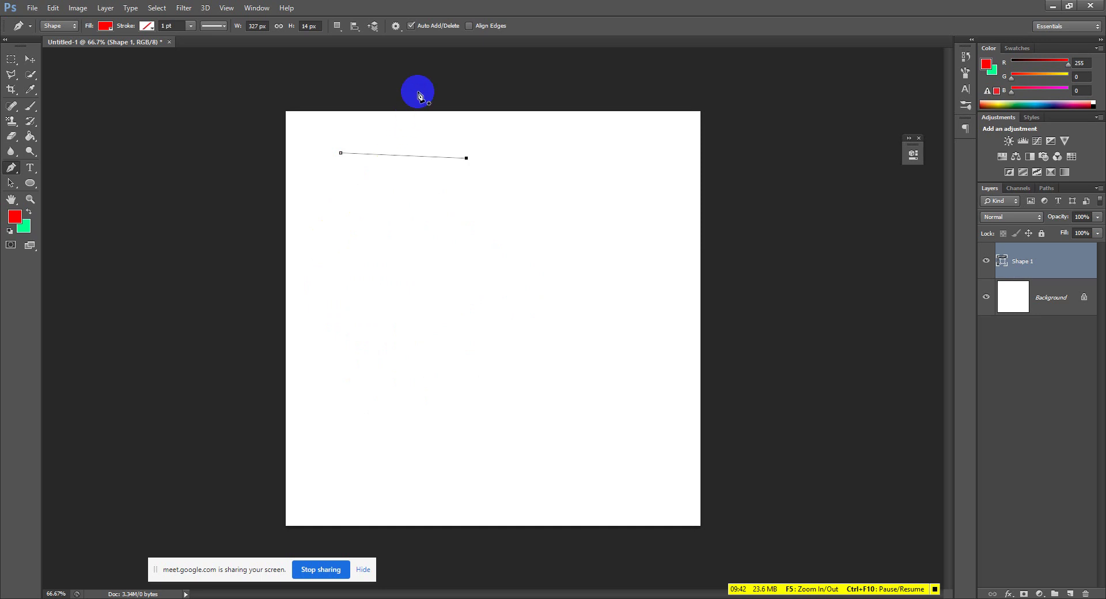
Turn on Rubber Band, draw another red pentagon, then undo back to a blank canvas.
click(392, 27)
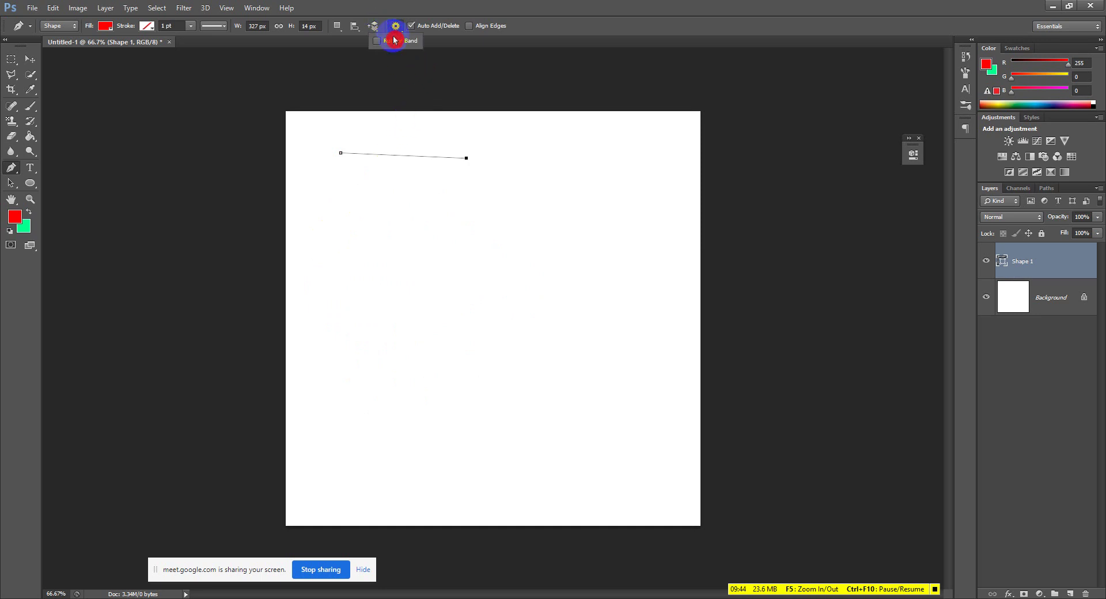
click(394, 45)
click(558, 165)
click(553, 251)
click(392, 265)
click(423, 177)
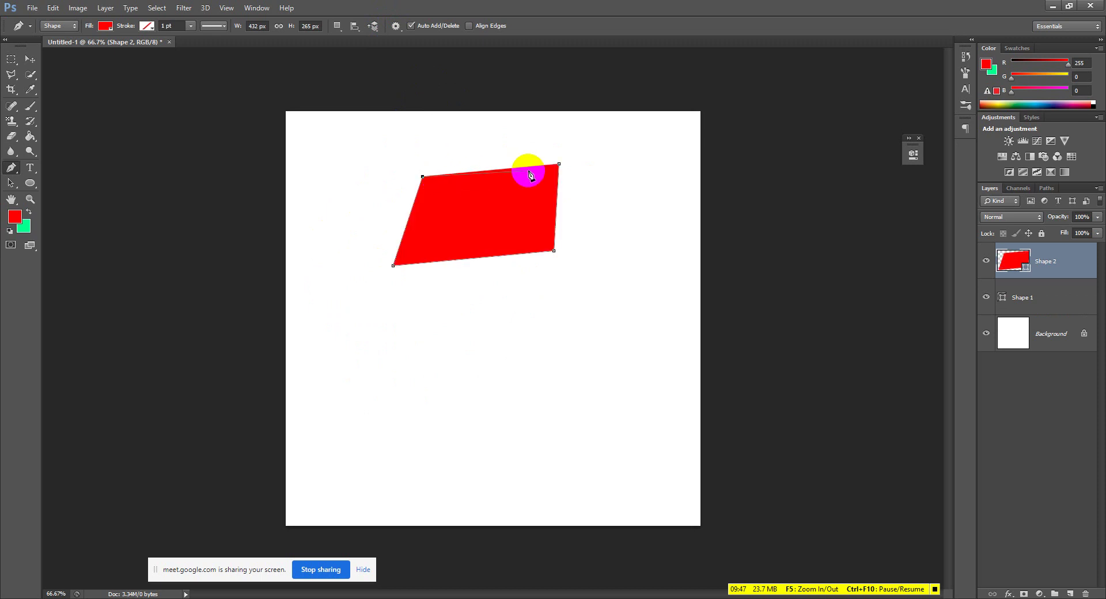
click(527, 118)
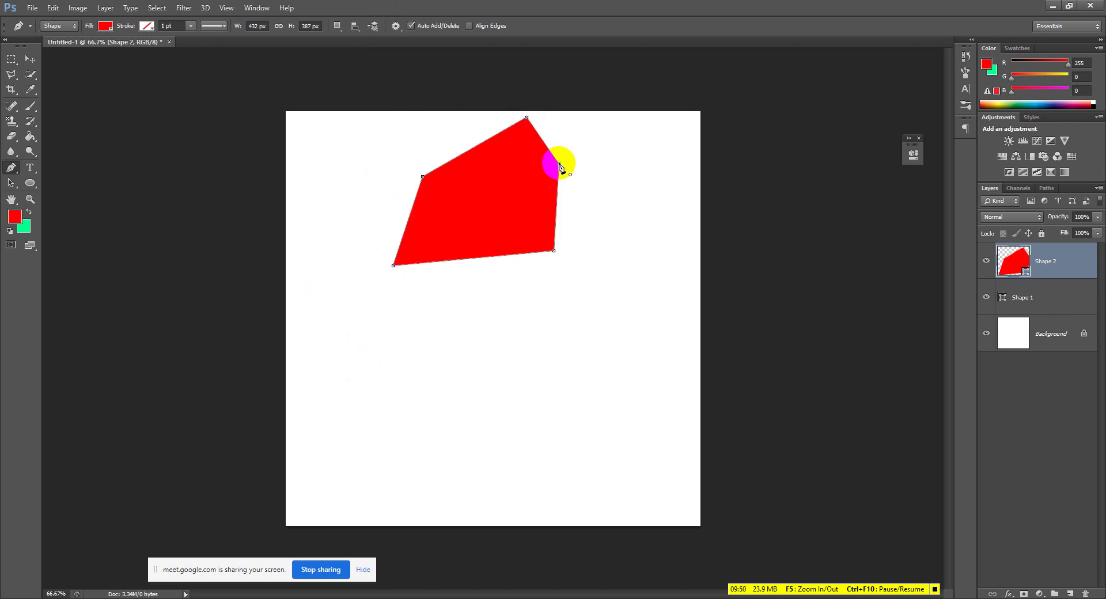
click(558, 165)
key(ctrl+alt+z)
key(ctrl+alt+z)
key(ctrl+alt+z)
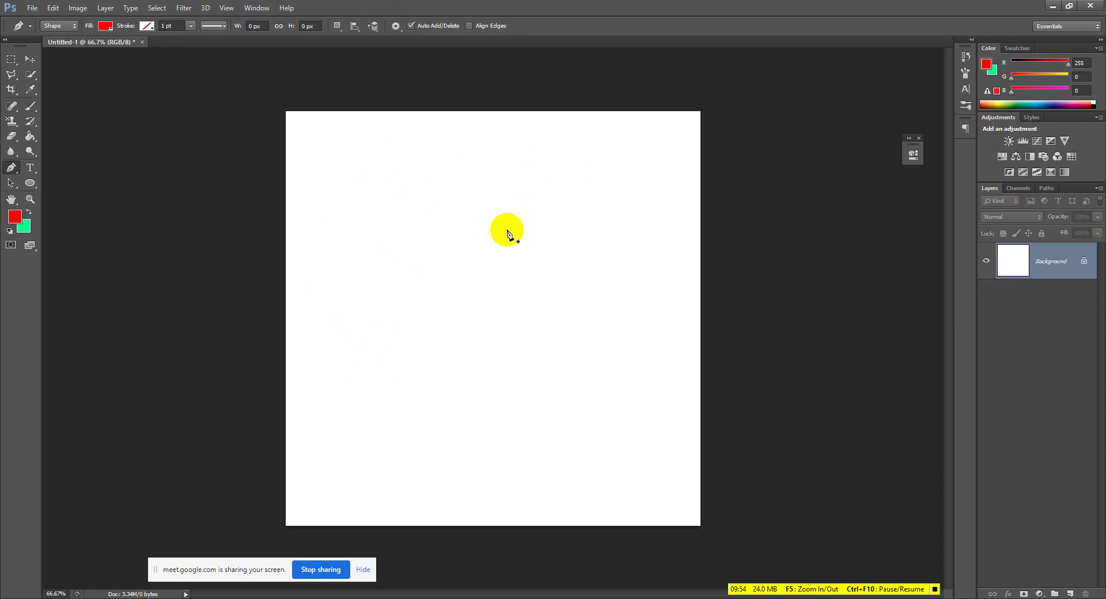
click(66, 27)
Switch the pen to Path mode with Combine Shapes, then bring up File > Open.
click(52, 42)
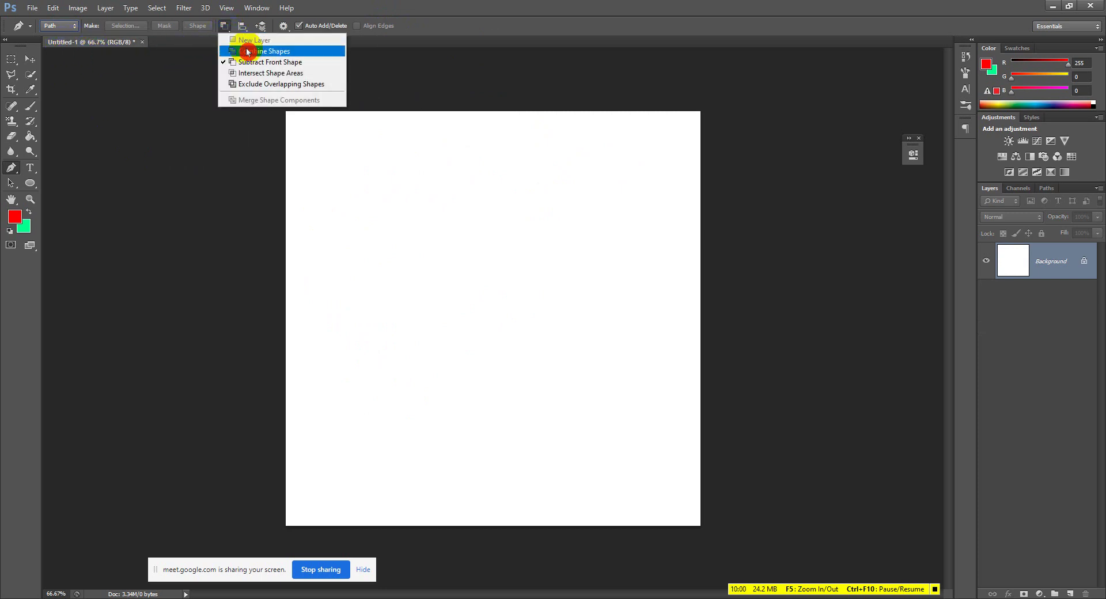
click(275, 54)
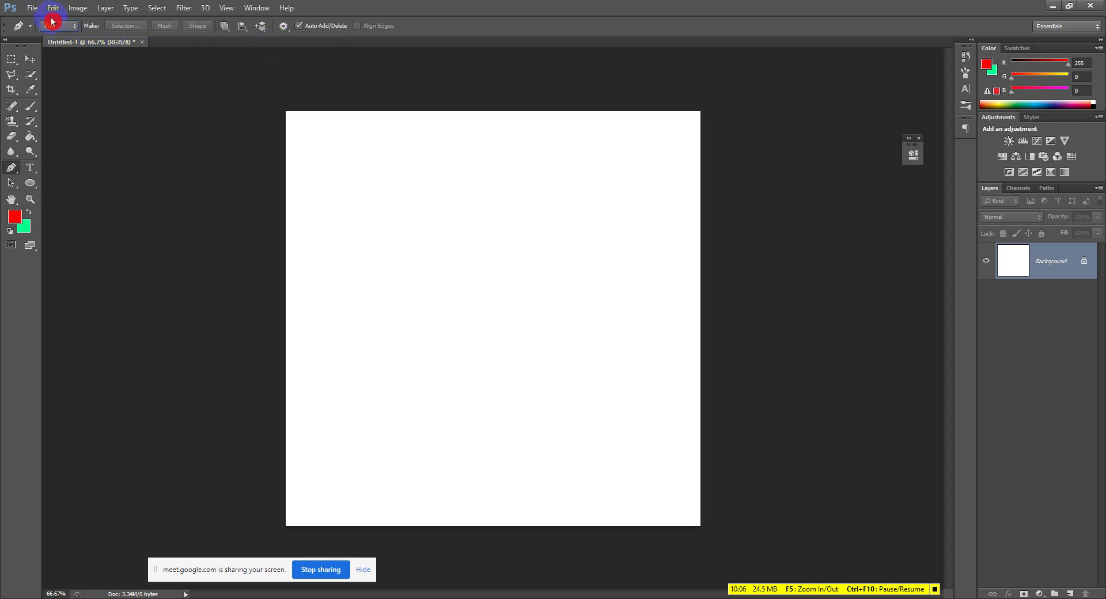
click(34, 11)
click(43, 32)
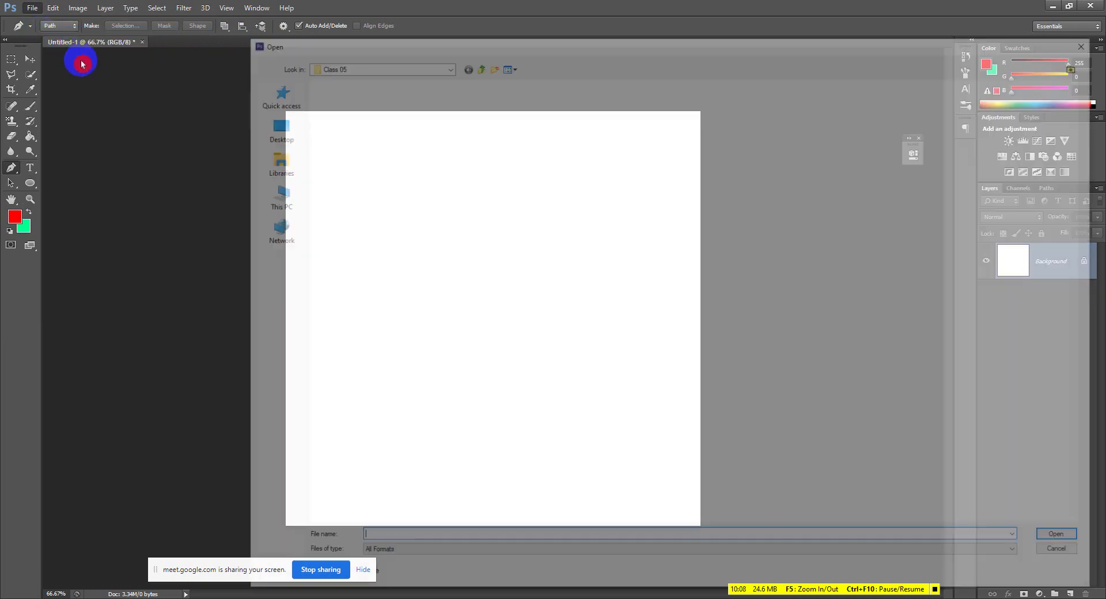
Open dinera-mug-gray-blue__0642544_PE701242_S5.jpg from the Class 05 folder.
click(921, 119)
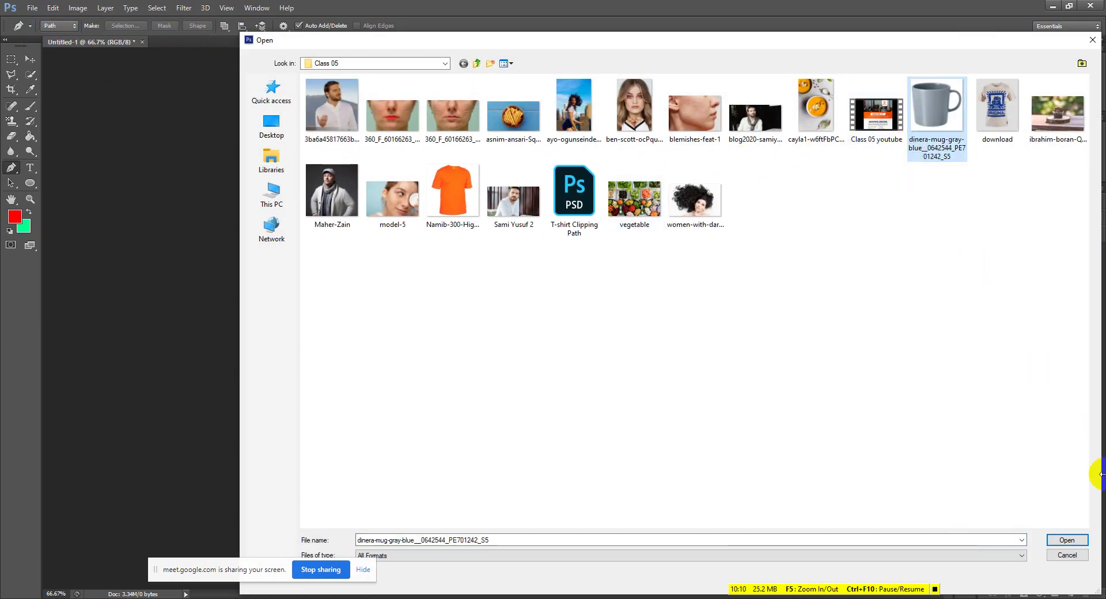
click(1067, 541)
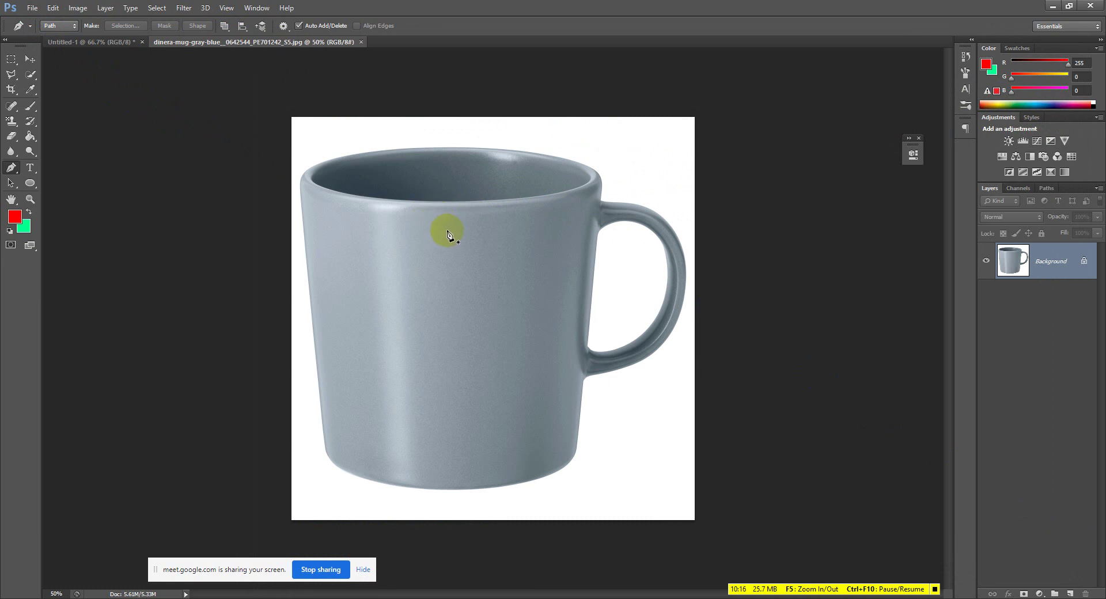
Convert the mug photo's locked Background into an editable layer named Layer 0.
click(433, 207)
double_click(1083, 262)
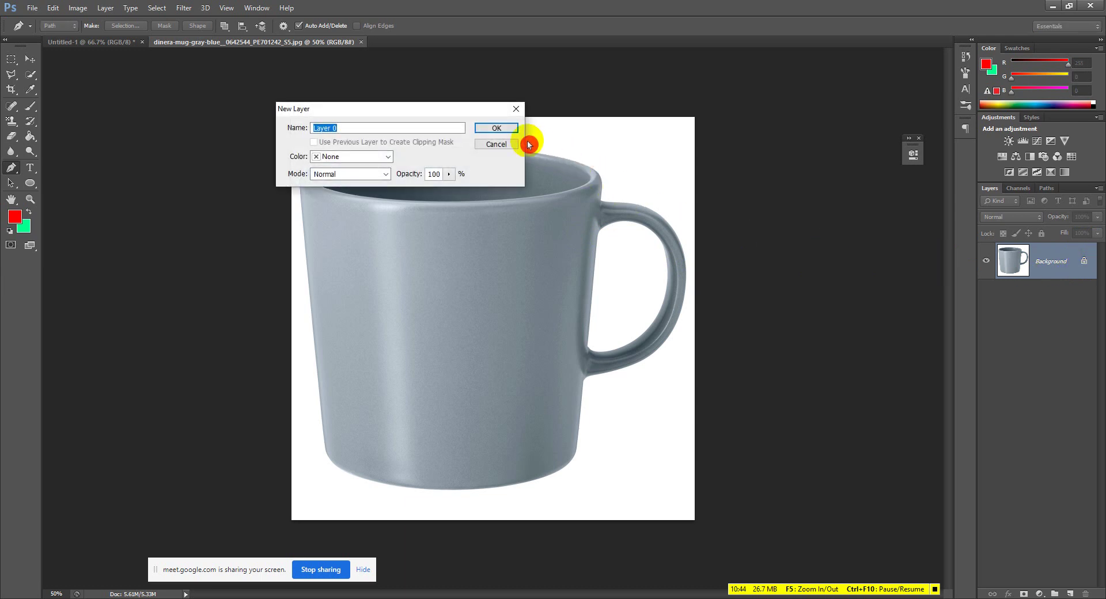
click(505, 130)
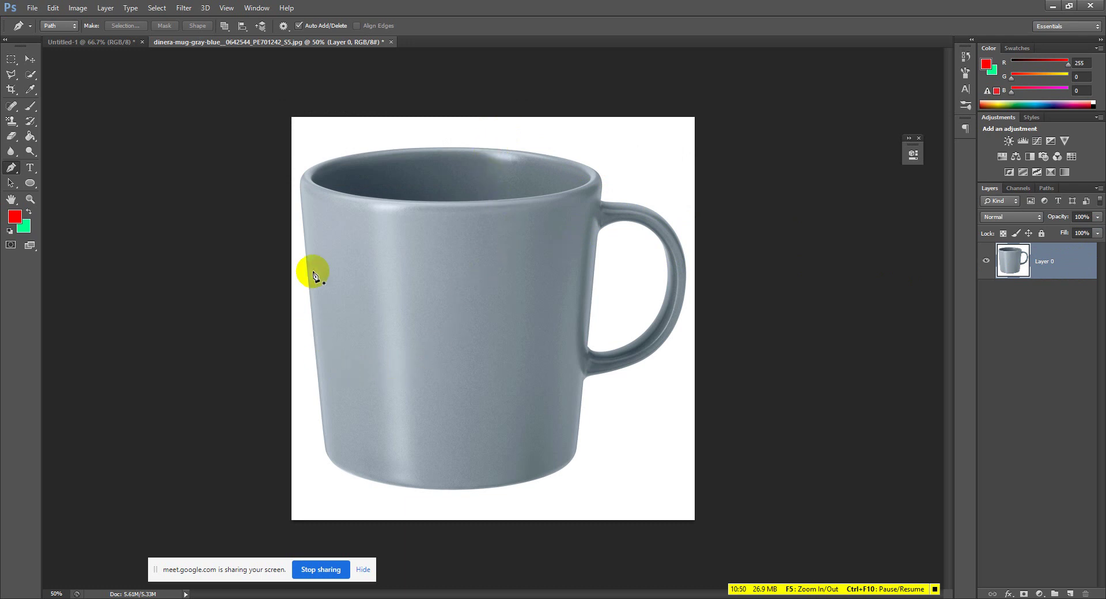
Start a pen path on the mug's left edge near the rim and add an anchor lower down.
scroll(312, 265, up, 2)
scroll(240, 172, up, 5)
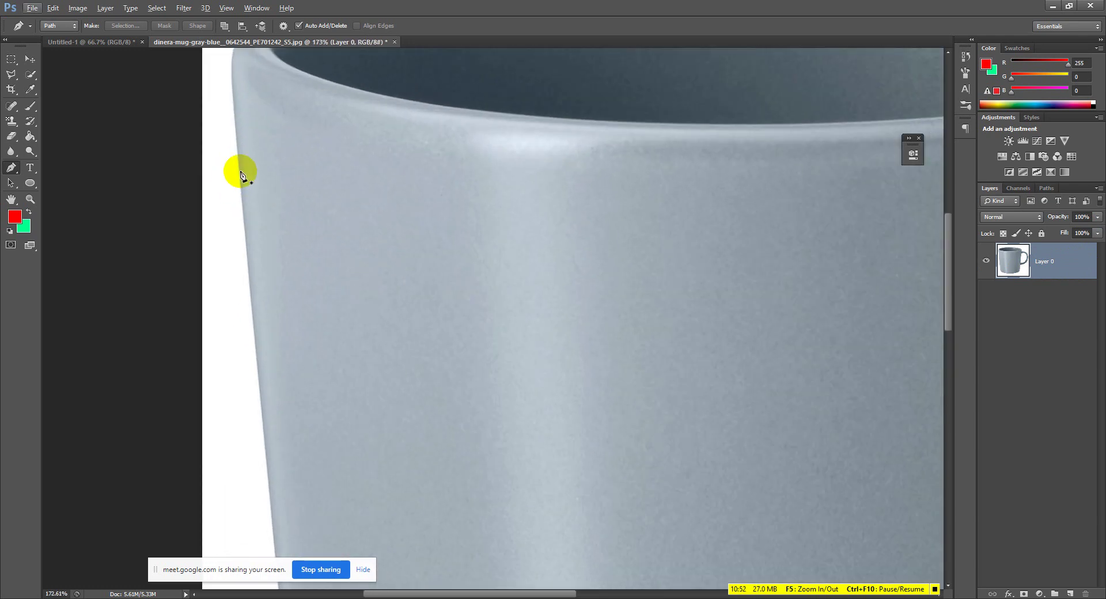
click(239, 169)
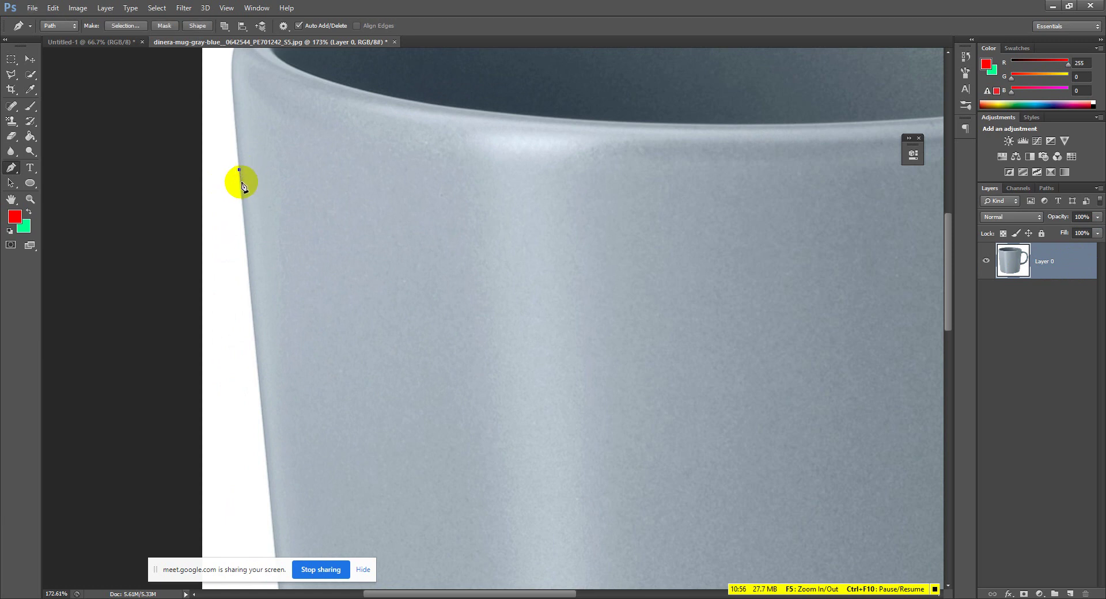
scroll(264, 239, down, 3)
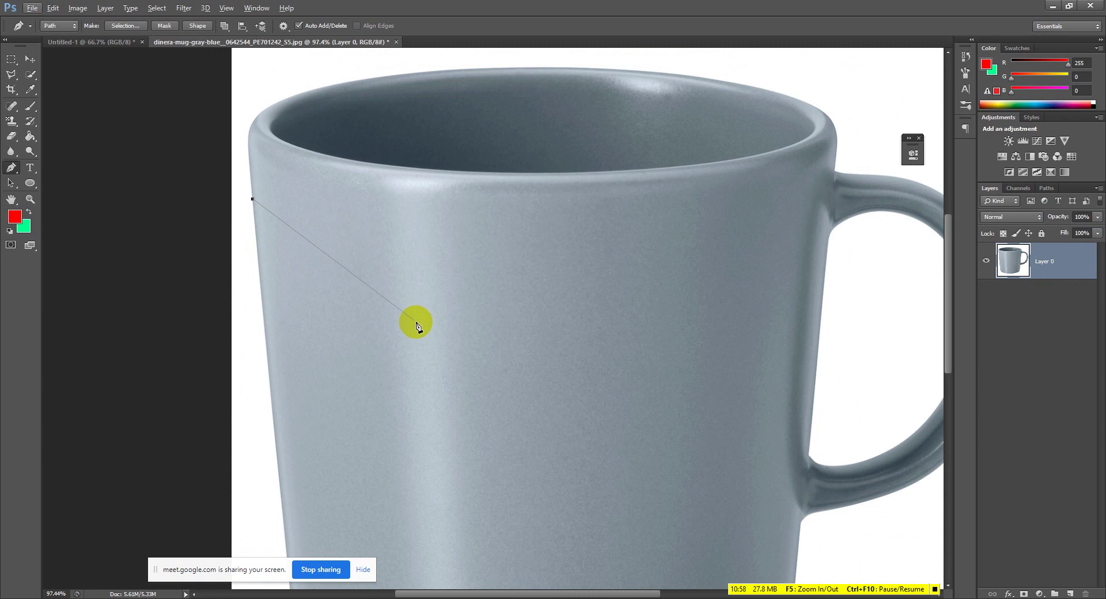
drag(419, 326, 403, 266)
drag(362, 378, 383, 227)
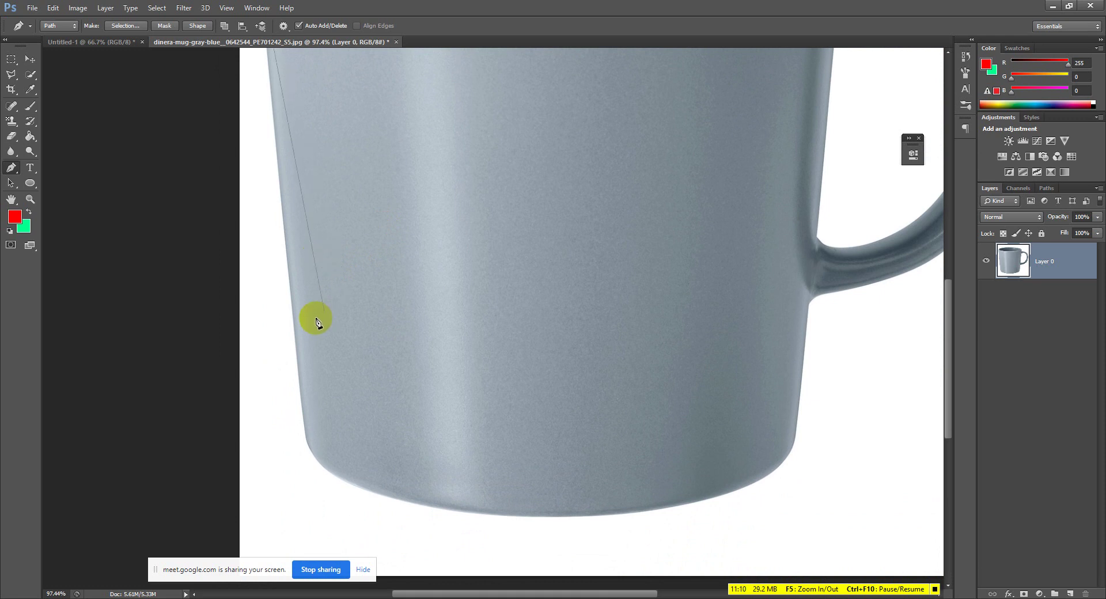
scroll(297, 322, up, 5)
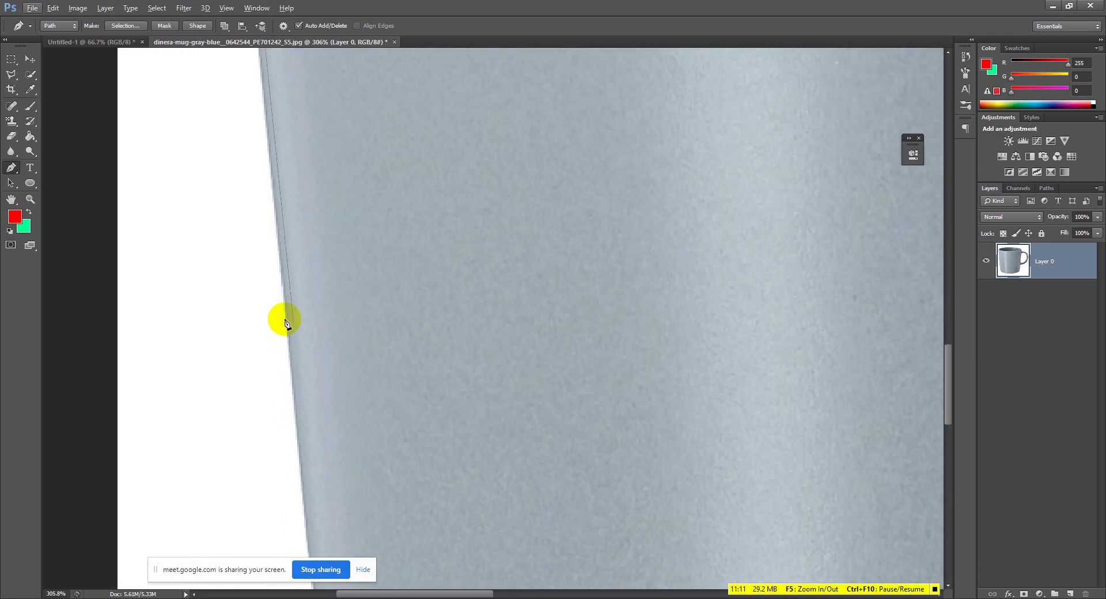
click(287, 321)
Pan down to the mug's bottom and add a curved anchor at its lower-left corner.
scroll(294, 324, down, 3)
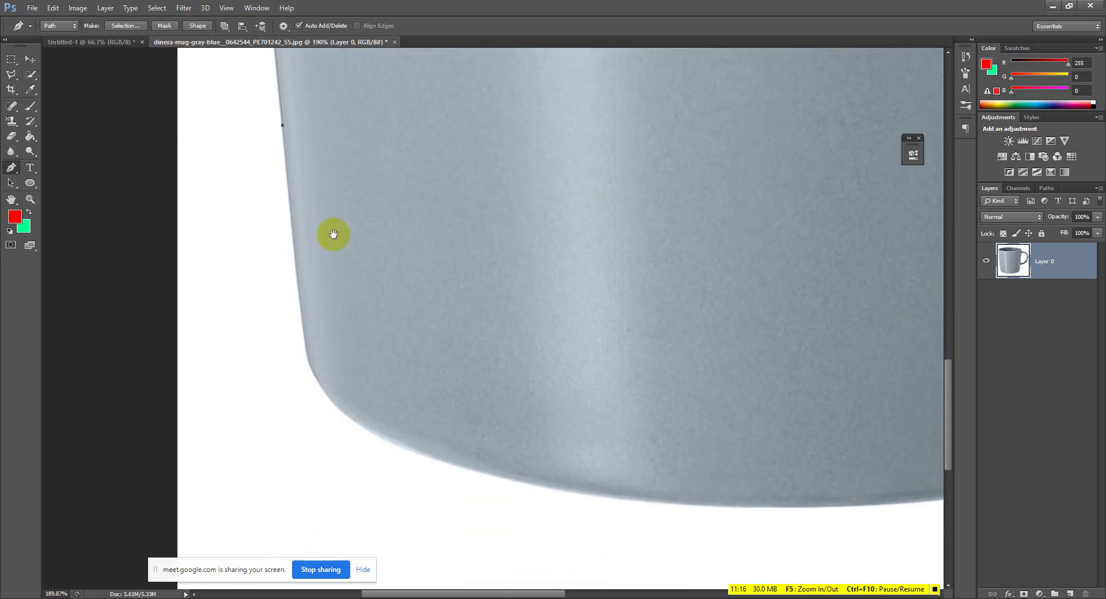
scroll(294, 352, up, 3)
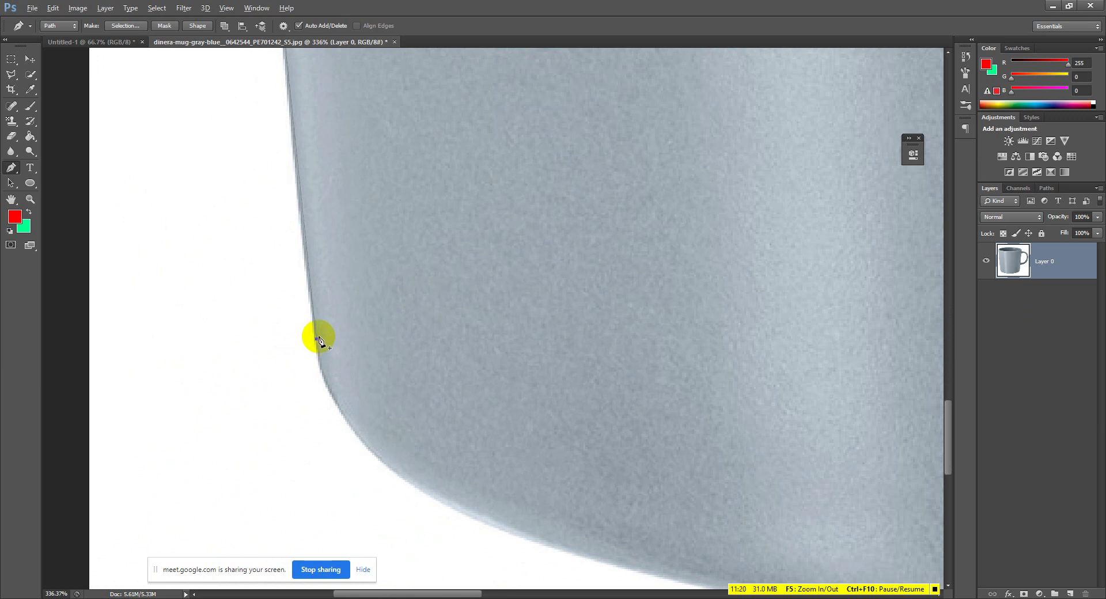
scroll(320, 341, down, 8)
drag(336, 326, 368, 382)
drag(389, 151, 407, 254)
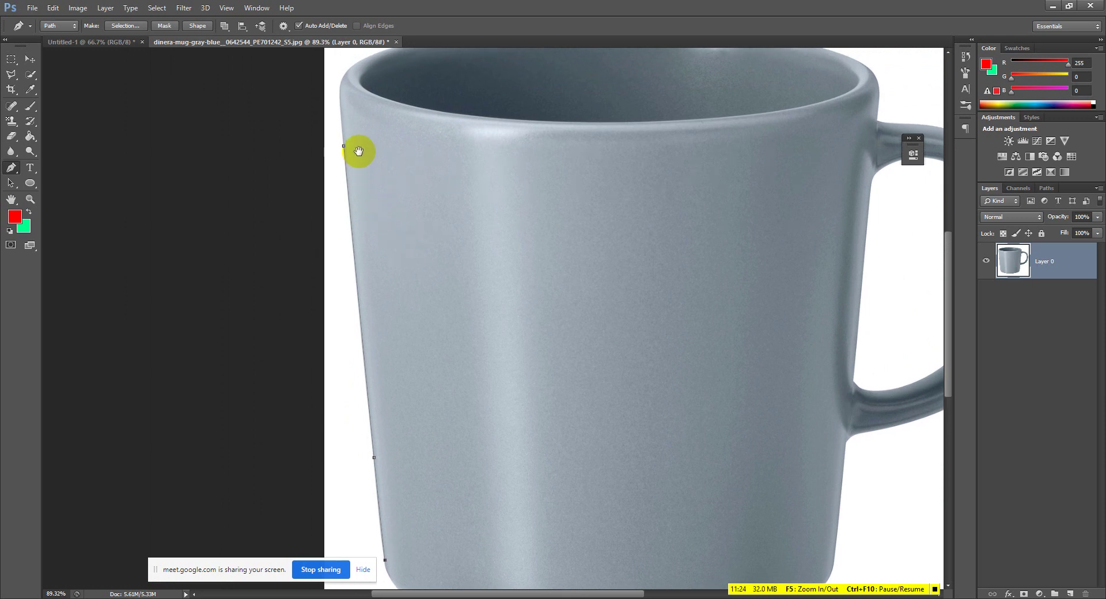
drag(386, 328, 377, 197)
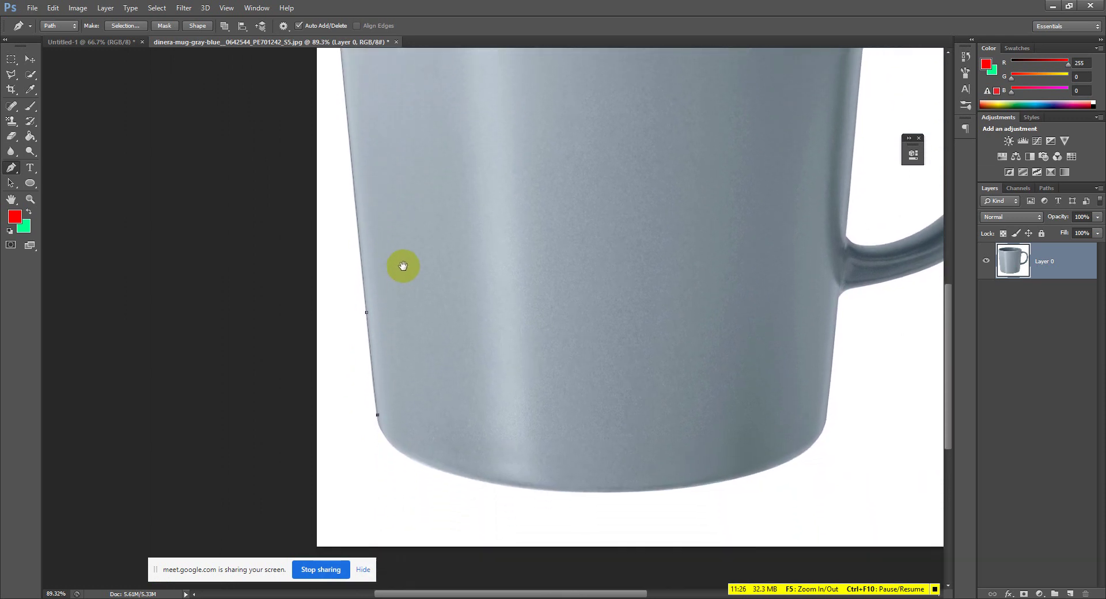
scroll(424, 424, up, 5)
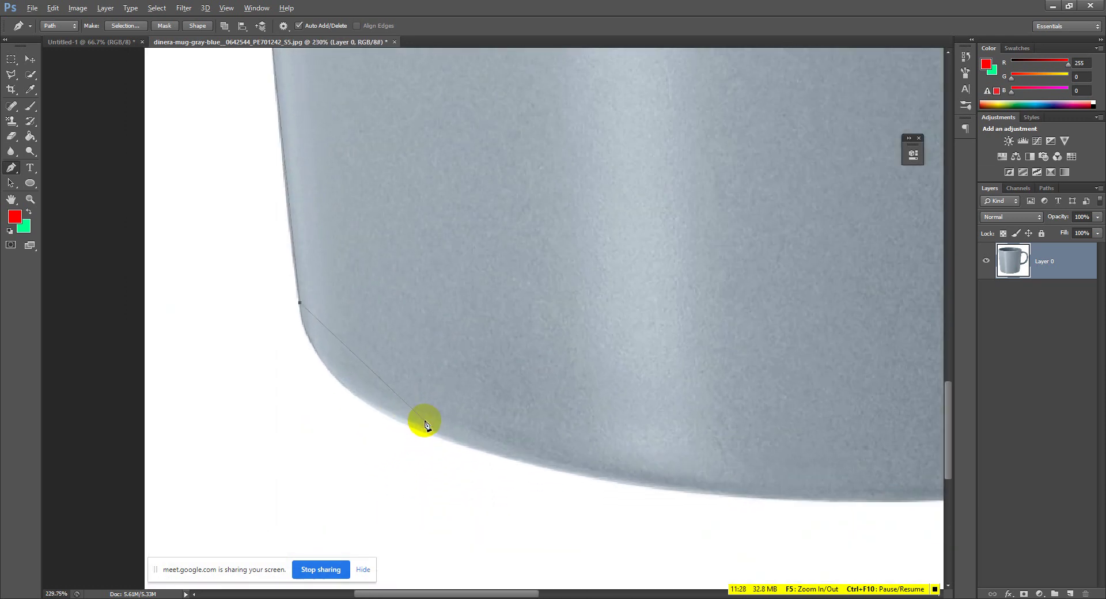
scroll(425, 424, up, 2)
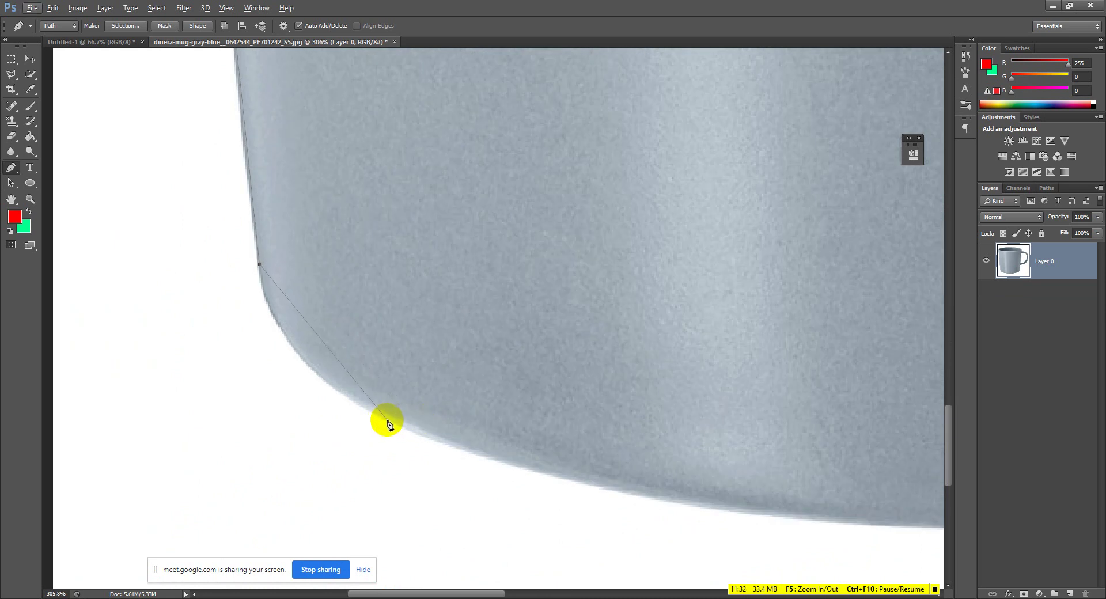
drag(388, 420, 486, 463)
Retry the curved anchor at the mug's lower-left corner several times.
key(ctrl+z)
drag(380, 415, 483, 458)
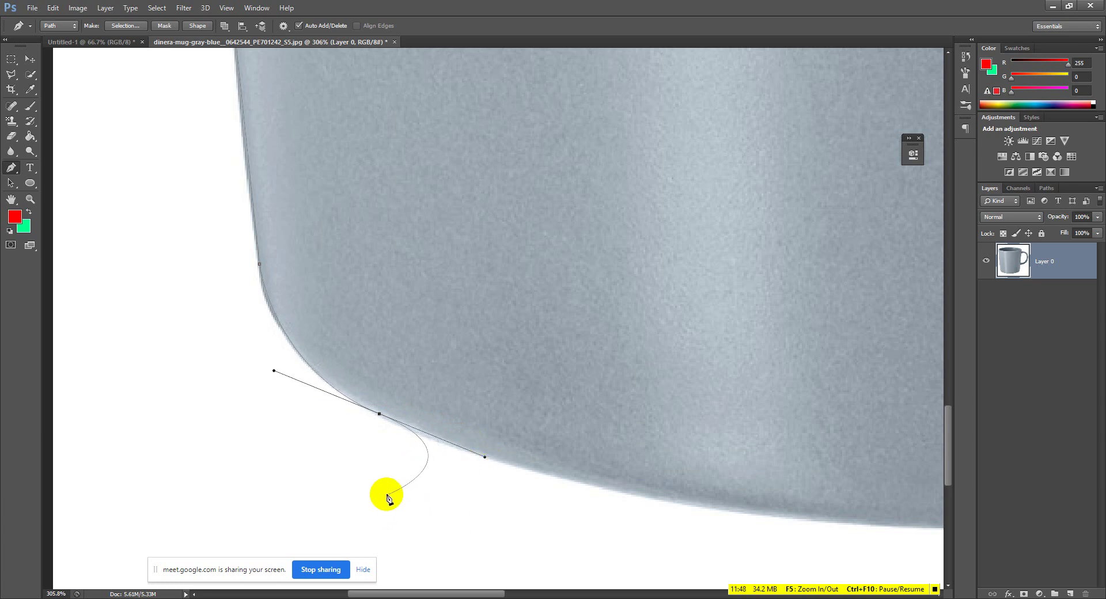
key(ctrl+z)
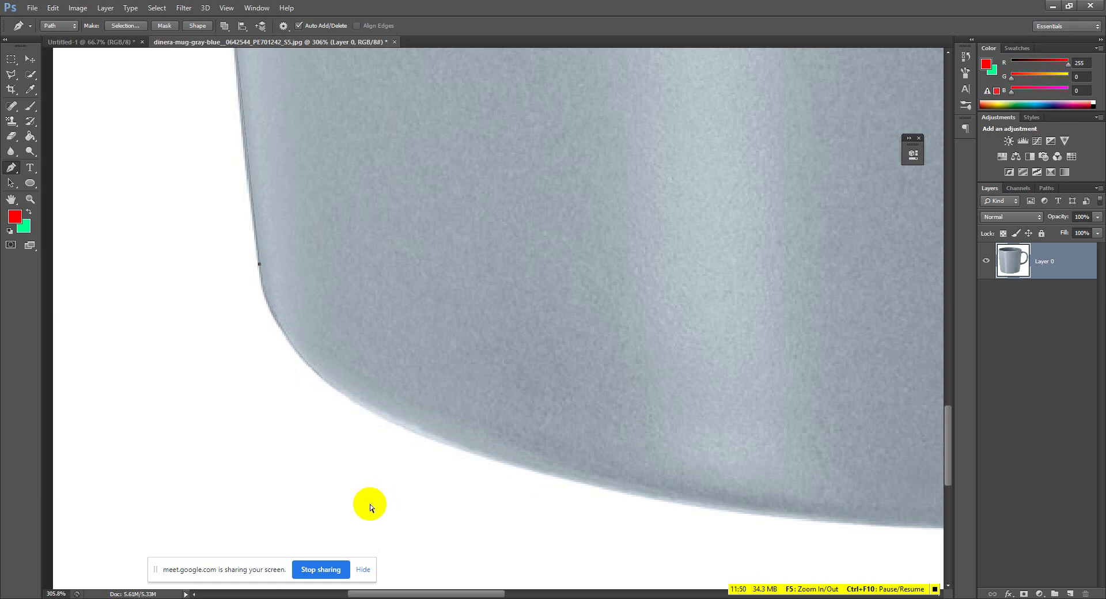
drag(383, 418, 382, 498)
key(ctrl+z)
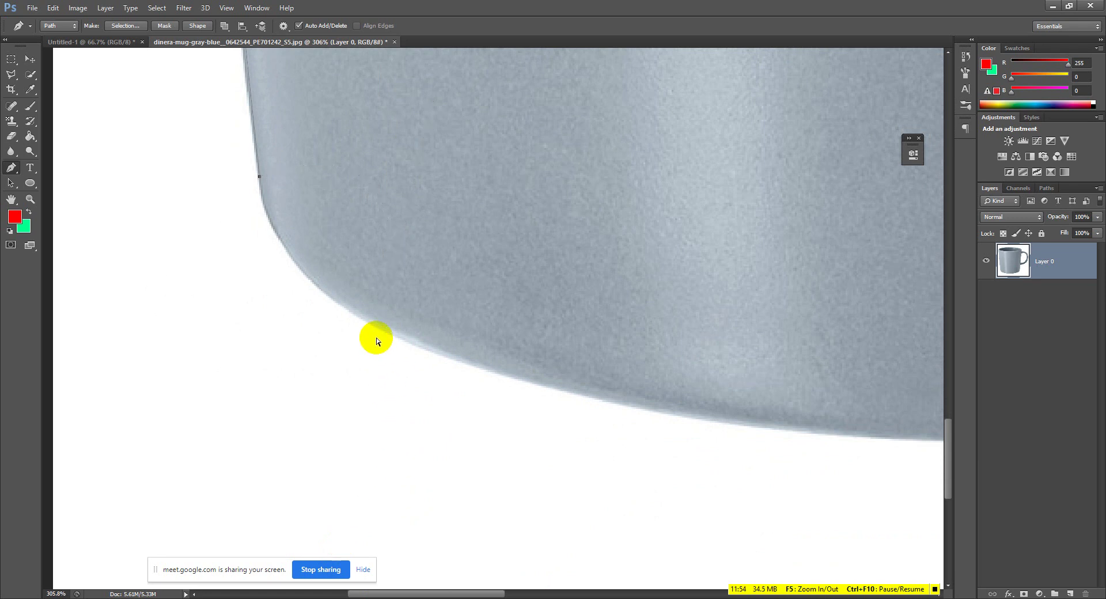
drag(408, 329, 509, 335)
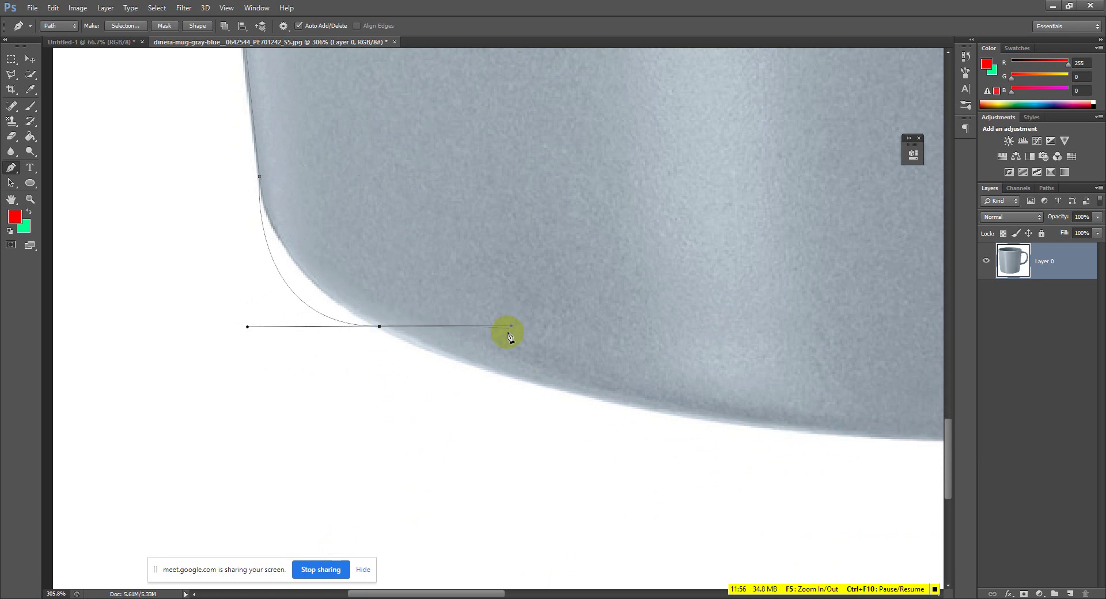
key(ctrl+z)
drag(403, 334, 322, 256)
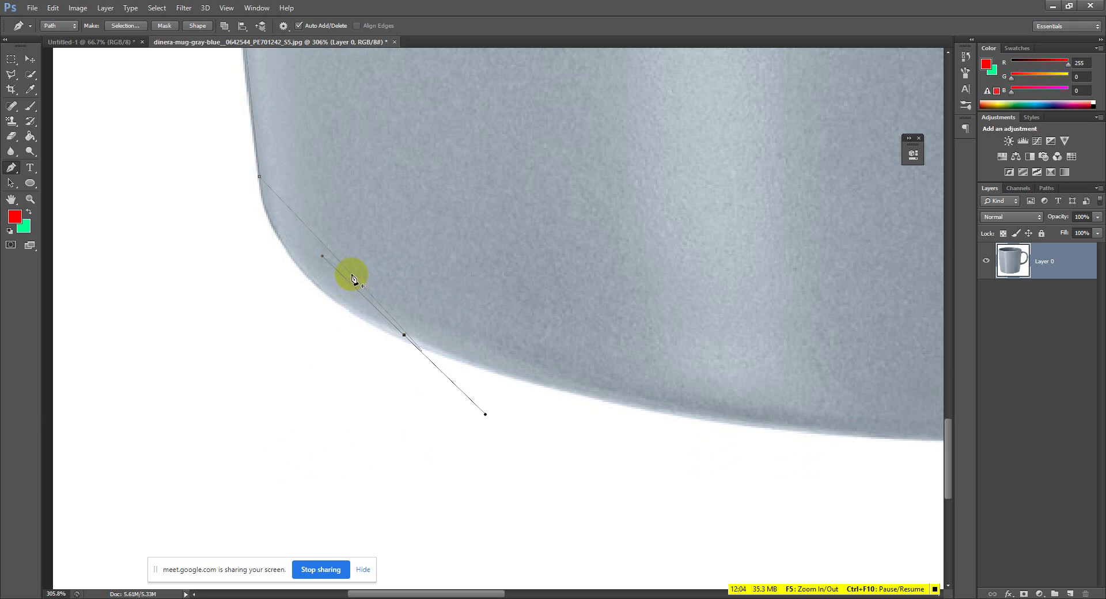
drag(323, 258, 556, 387)
Redraw the corner anchor and bend its curve to hug the mug's rounded corner.
key(ctrl+z)
key(ctrl+alt+z)
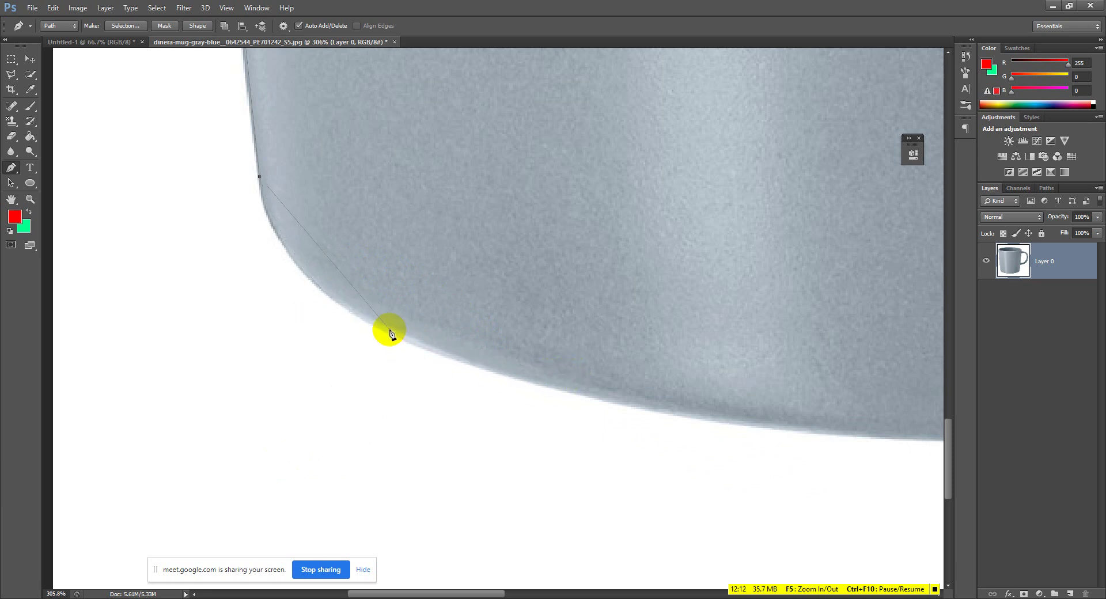
drag(388, 332, 496, 374)
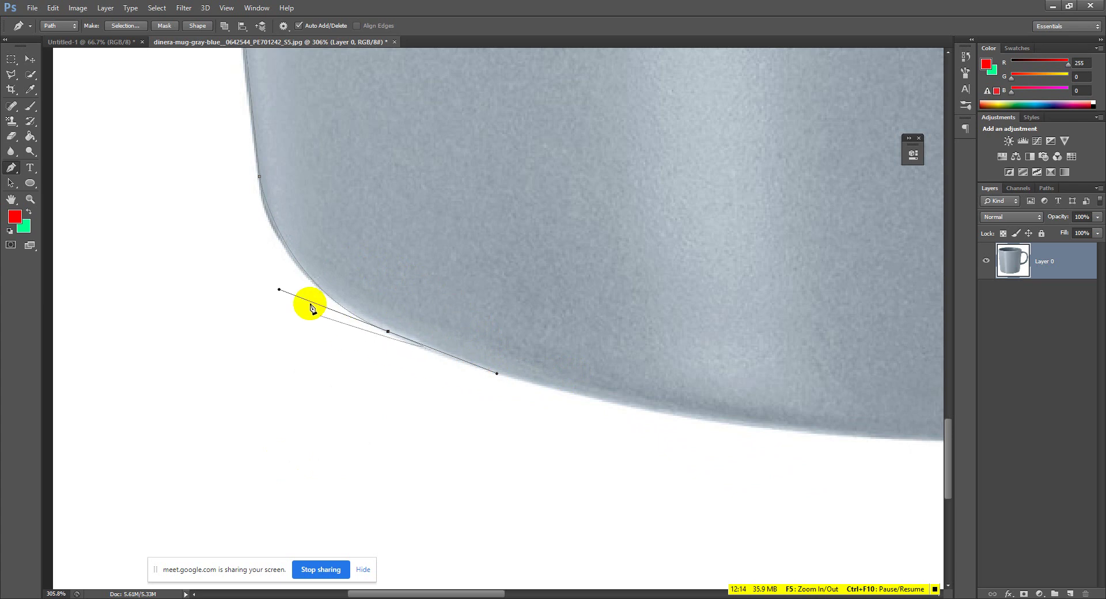
drag(278, 290, 265, 273)
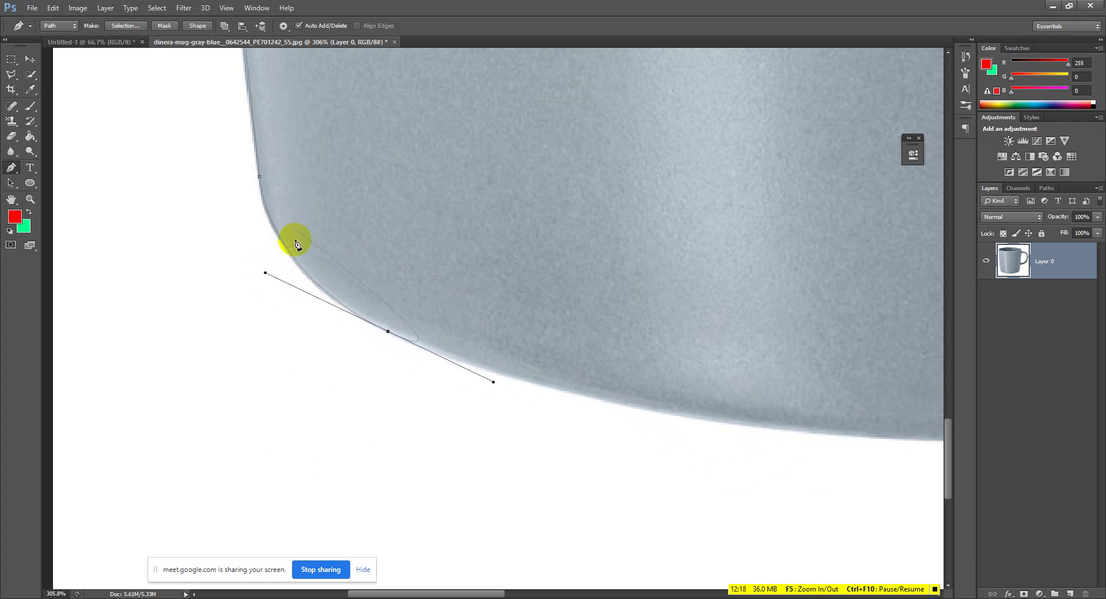
scroll(290, 254, up, 8)
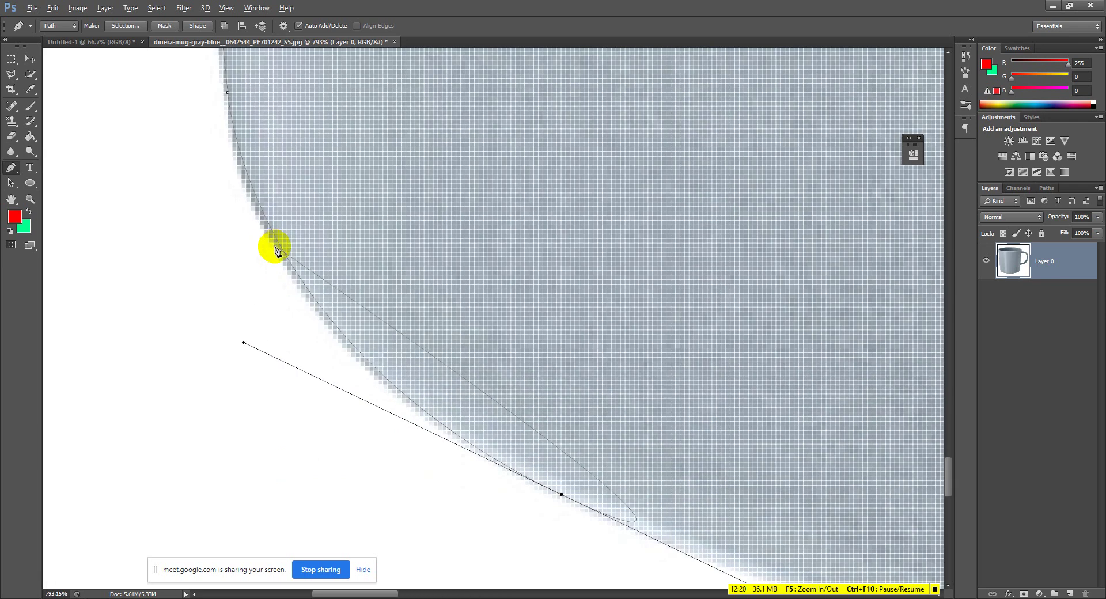
scroll(282, 264, up, 2)
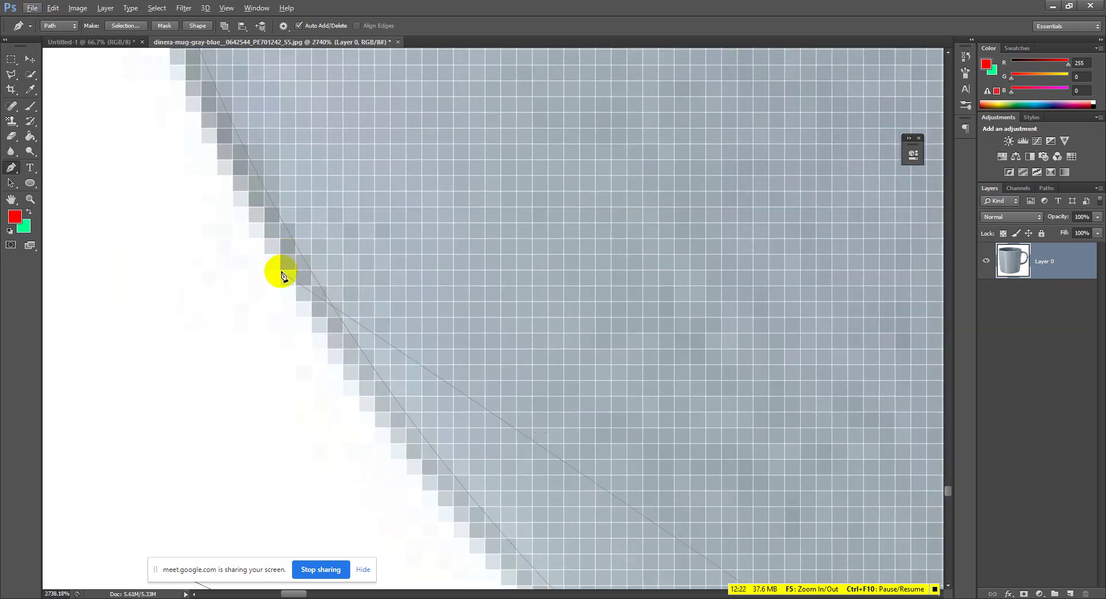
scroll(282, 279, down, 10)
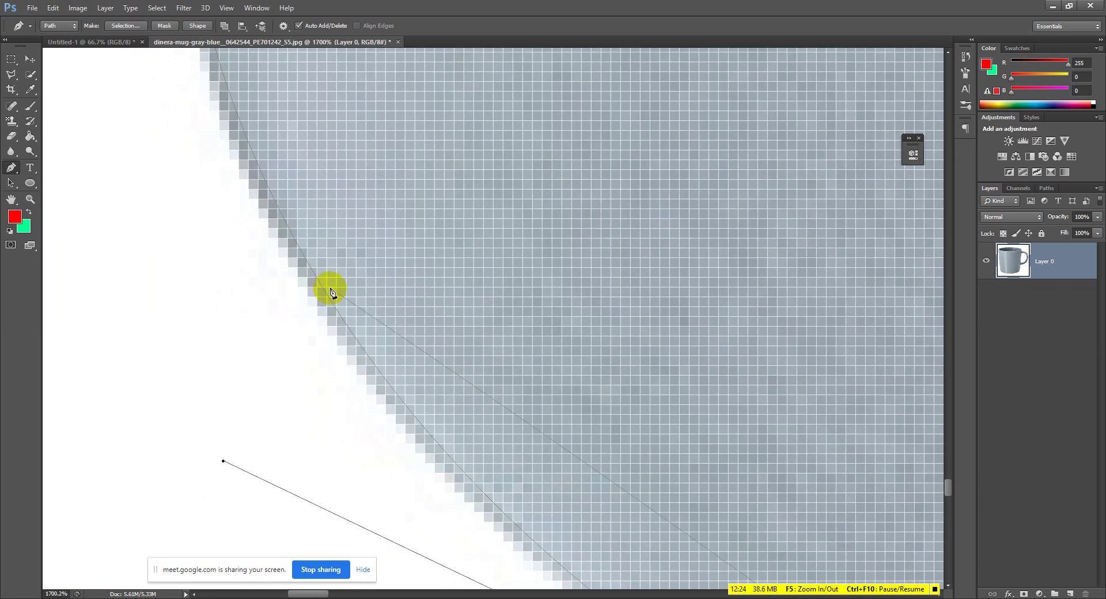
scroll(372, 298, down, 1)
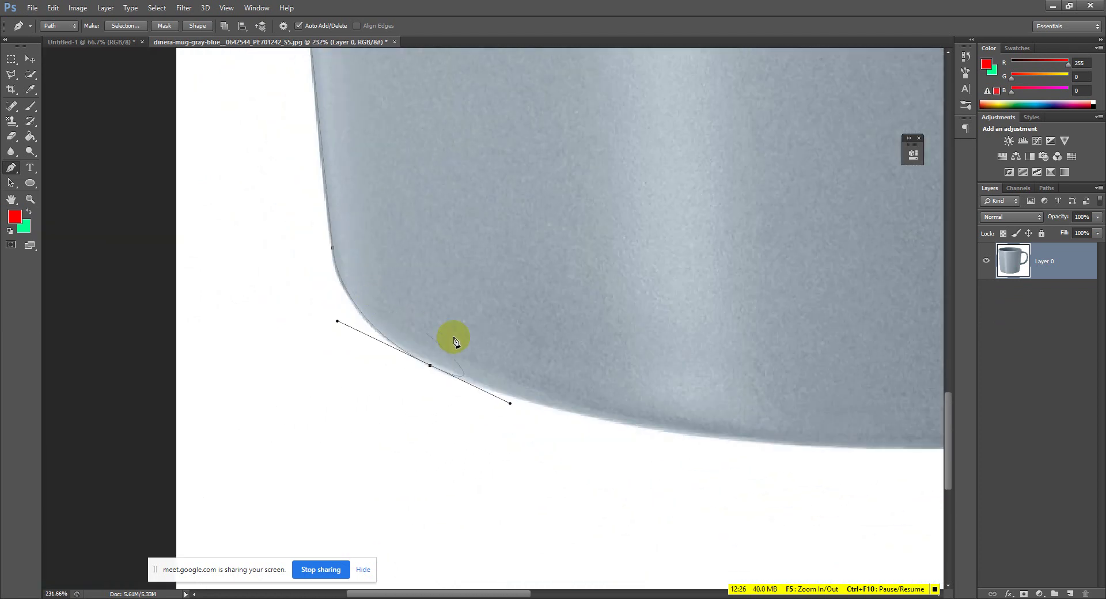
drag(684, 390, 482, 429)
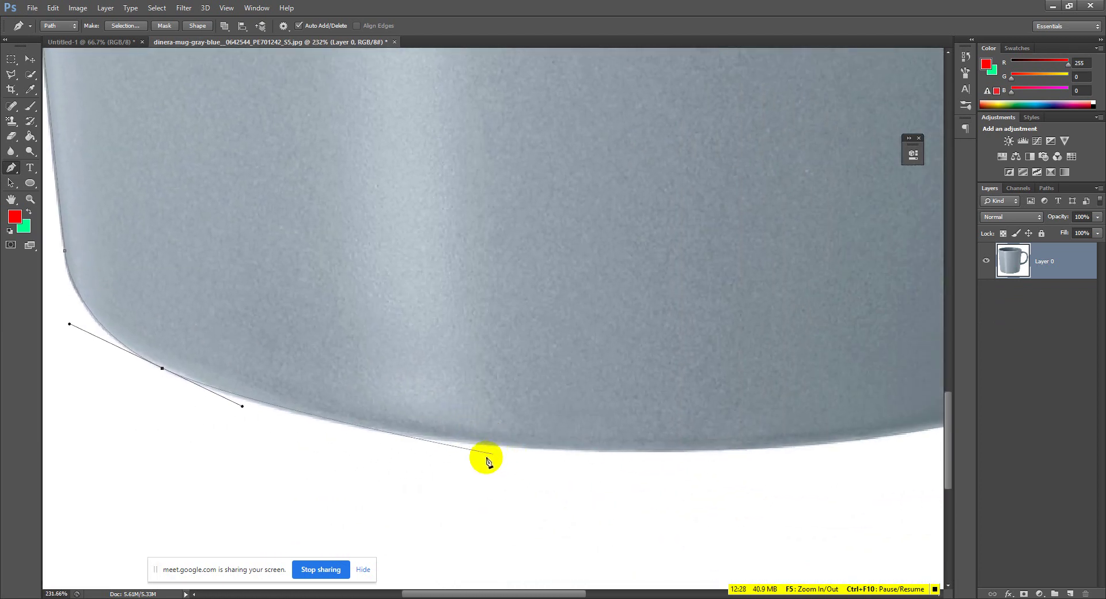
Add a curved anchor along the mug's bottom edge and one near its lower-right corner.
scroll(461, 442, up, 3)
drag(513, 410, 768, 427)
scroll(803, 427, down, 3)
scroll(375, 425, up, 1)
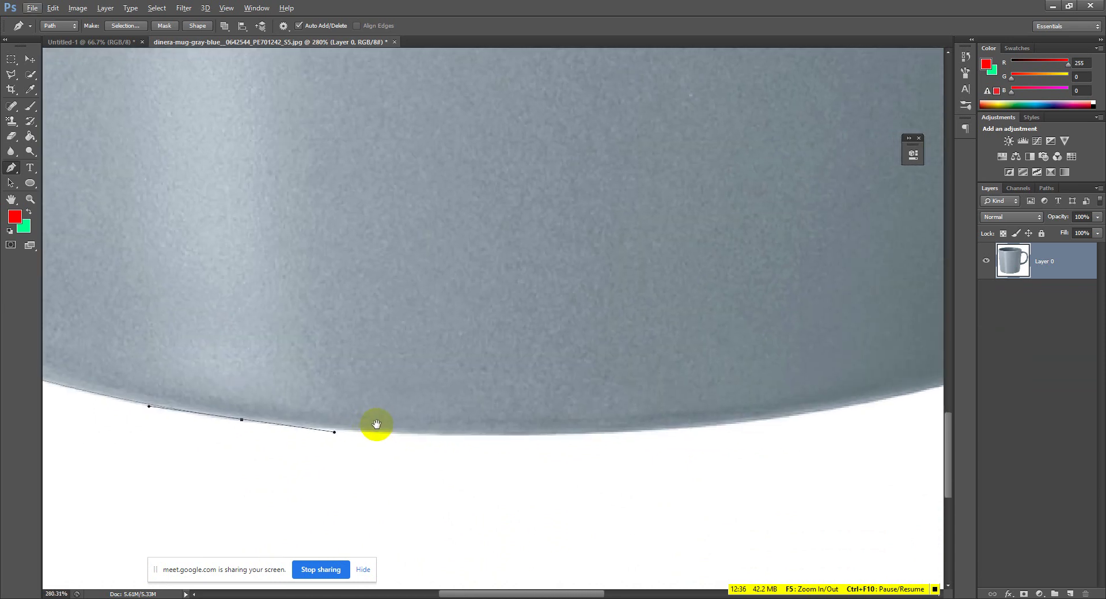
drag(834, 422, 660, 467)
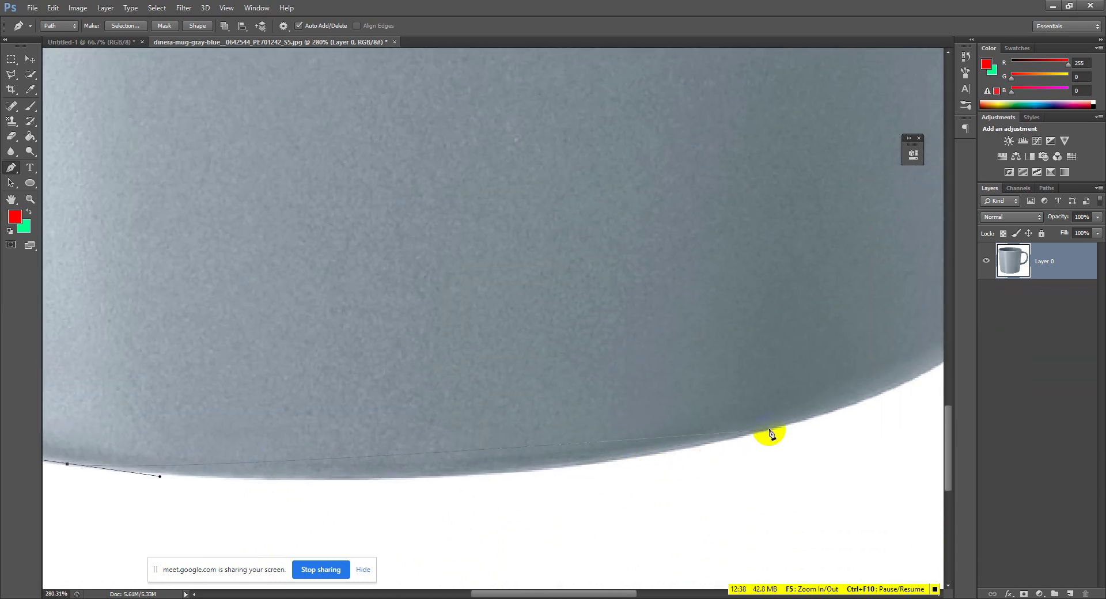
drag(770, 429, 848, 410)
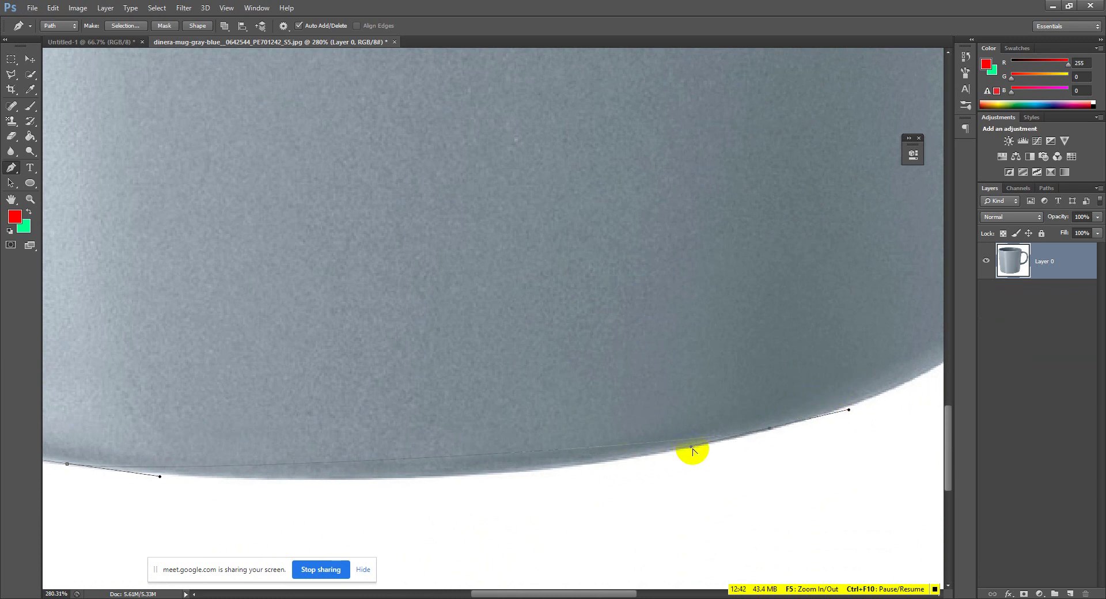
click(505, 502)
Curve the path around the lower-right corner, shortening the outgoing handle with Alt.
scroll(594, 459, down, 5)
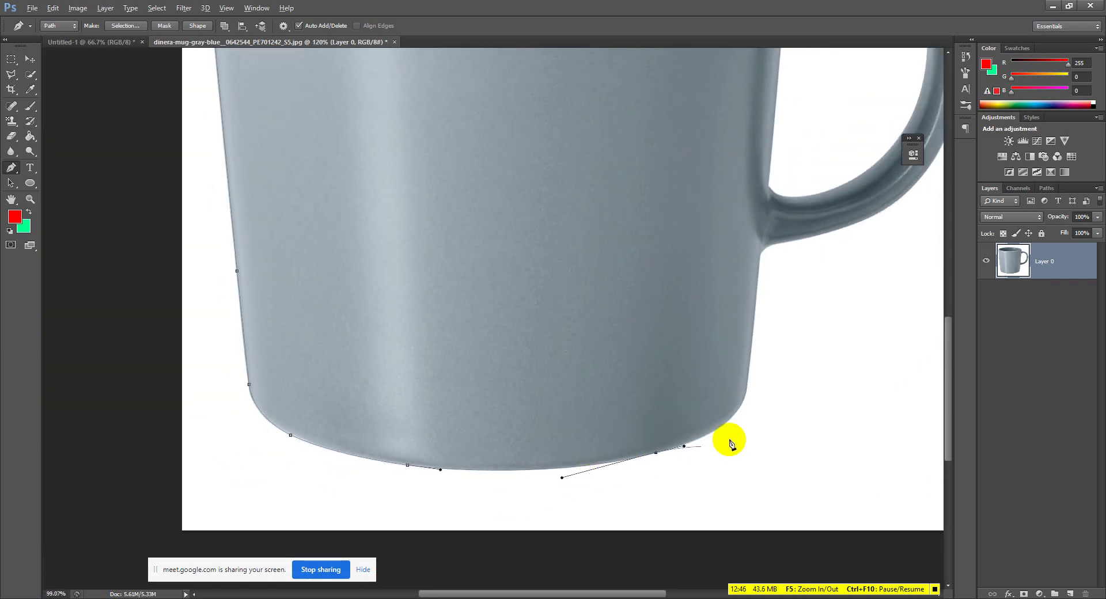
drag(753, 366, 493, 432)
scroll(425, 505, up, 5)
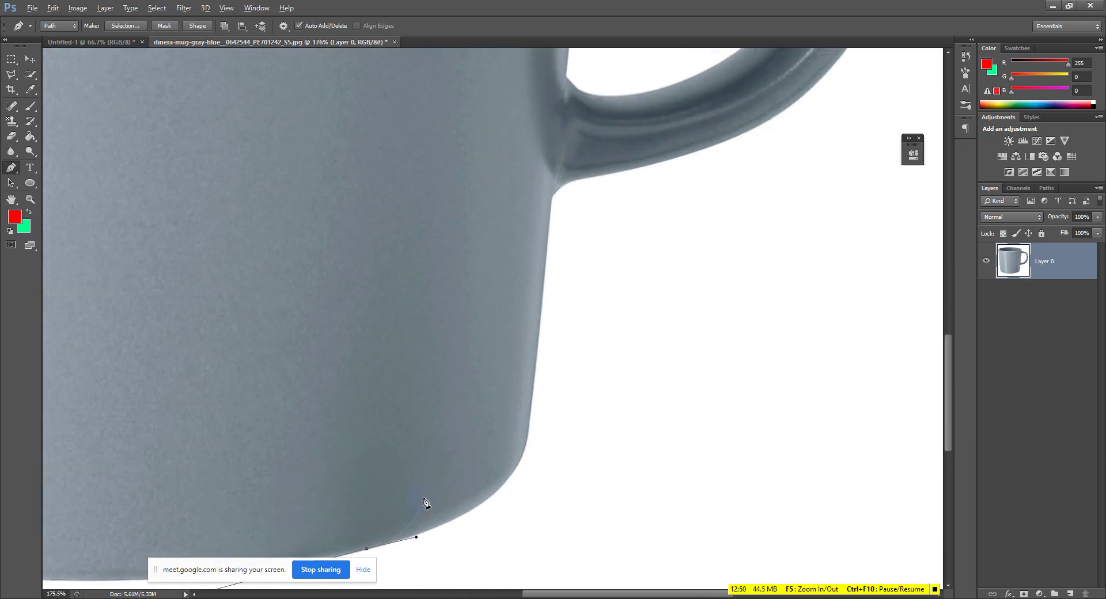
drag(469, 473, 650, 339)
click(11, 199)
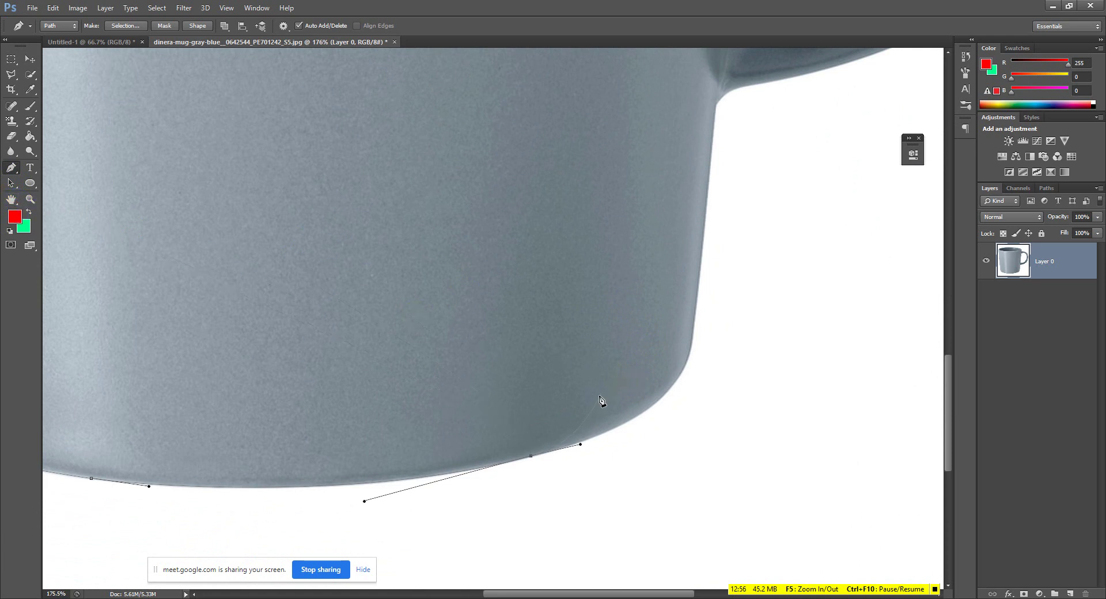
drag(612, 383, 618, 460)
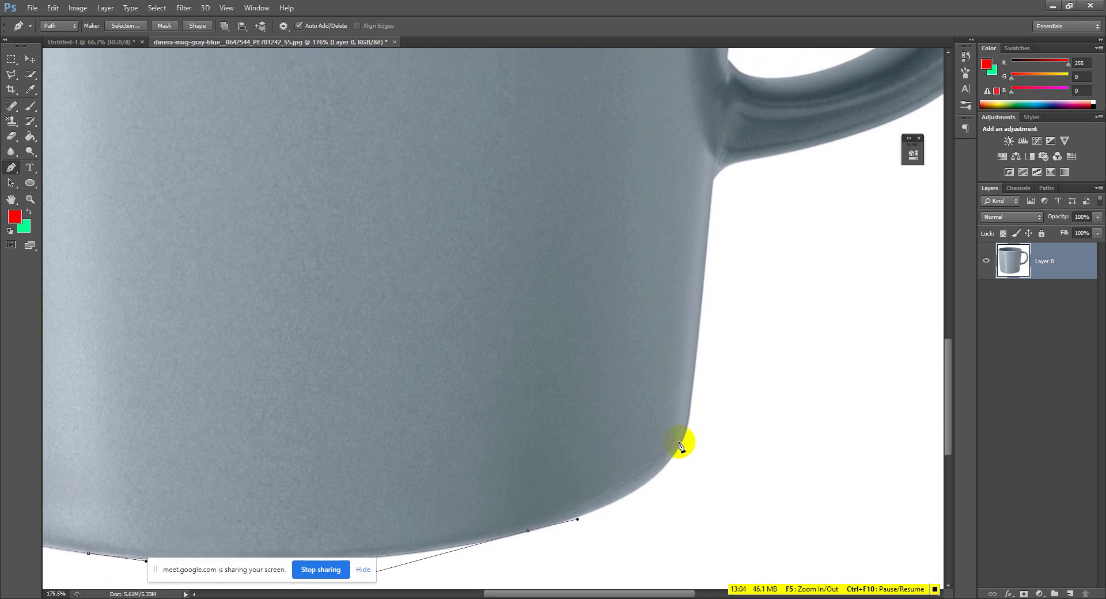
key(ctrl+z)
drag(681, 442, 714, 392)
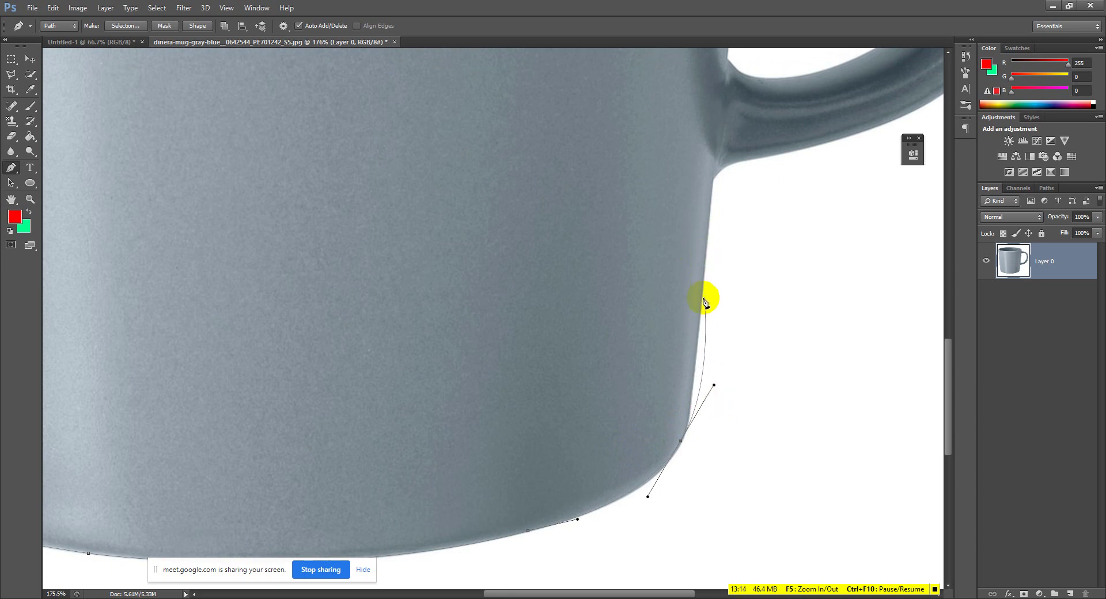
key(alt)
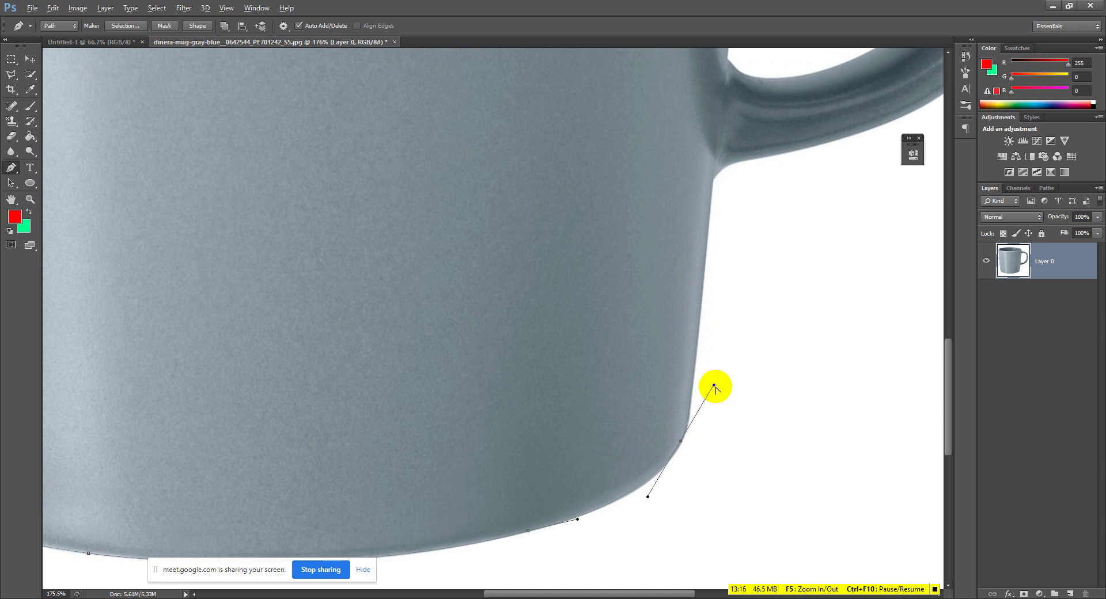
drag(714, 385, 695, 416)
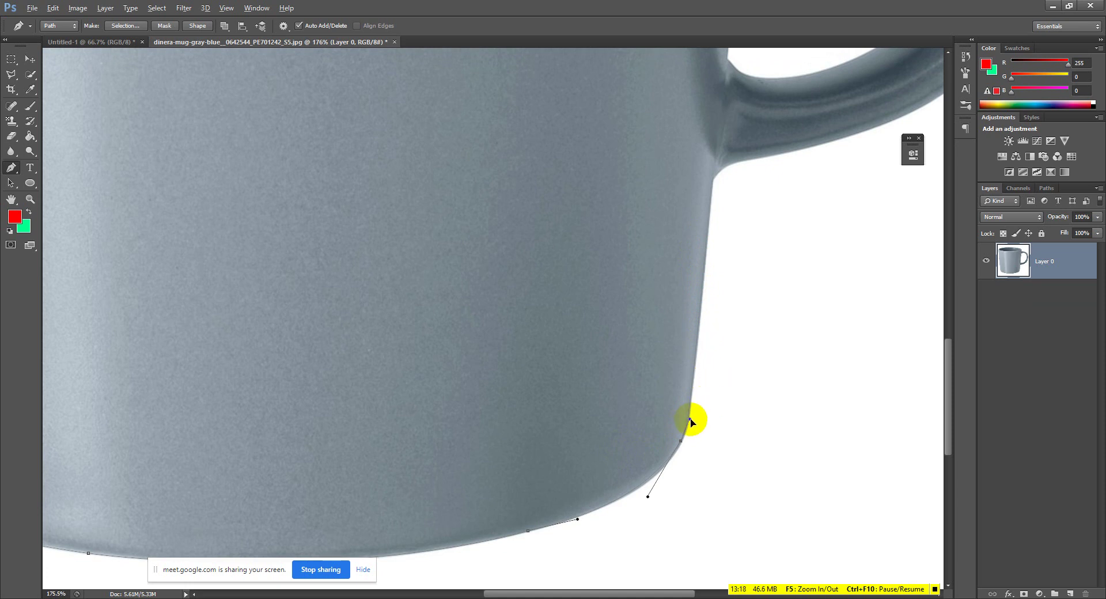
Add anchors up the mug's right side to where the handle joins.
click(688, 422)
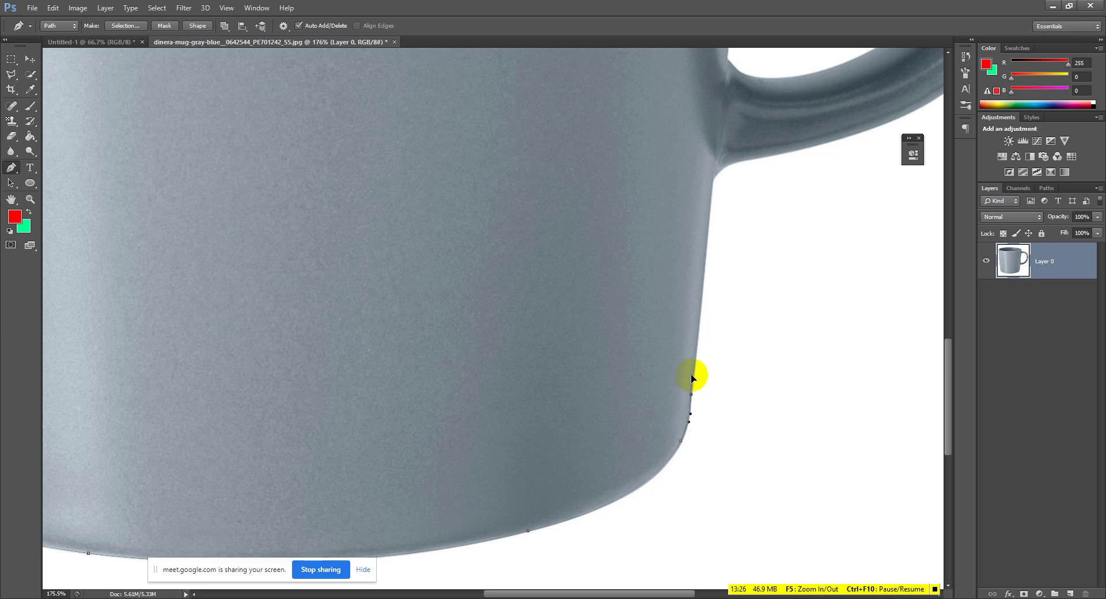
click(691, 375)
drag(721, 365, 582, 476)
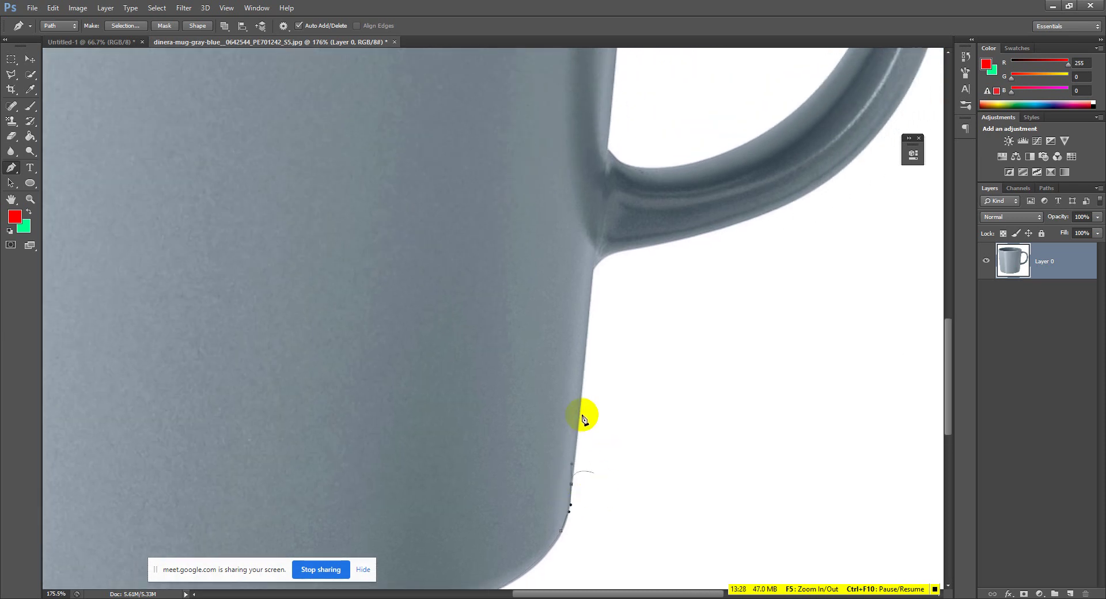
click(592, 291)
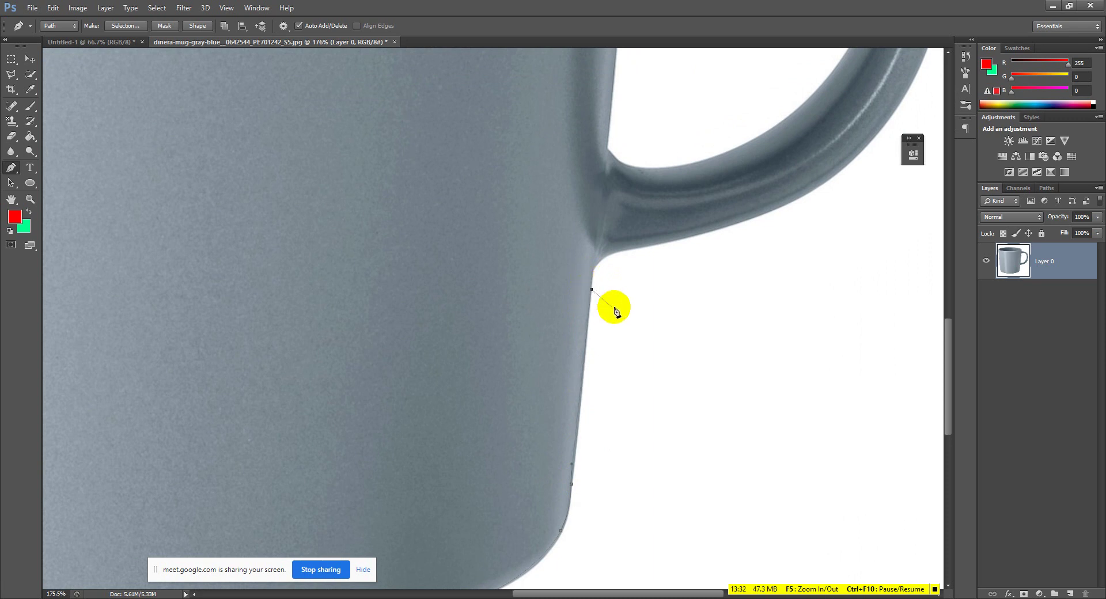
scroll(501, 380, up, 3)
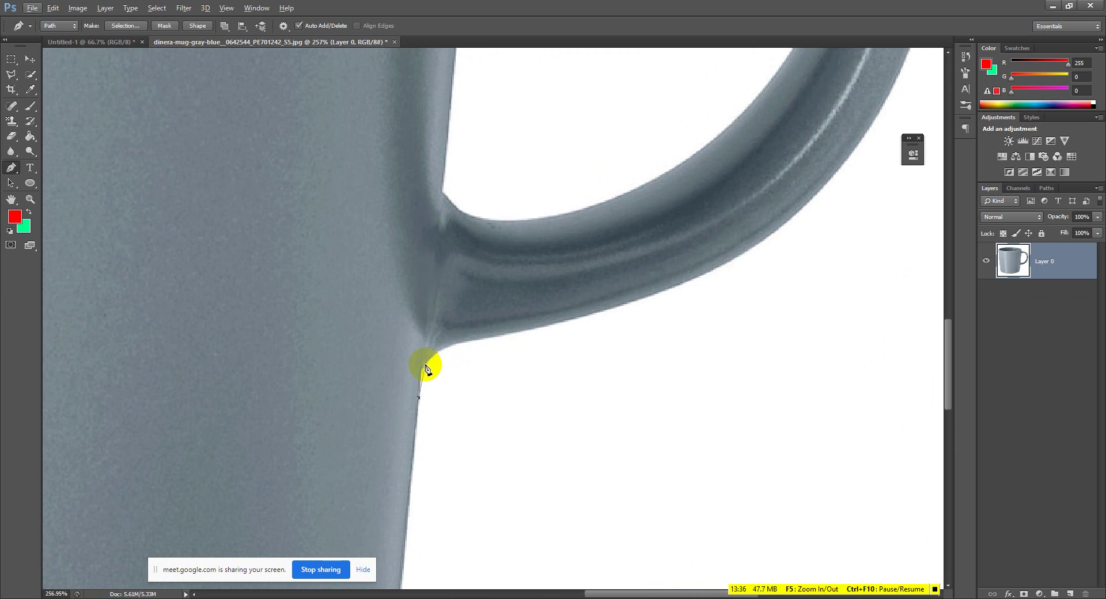
Trace the handle's underside and outer curve with smooth Pen anchors, undoing one misplaced point.
drag(425, 365, 434, 360)
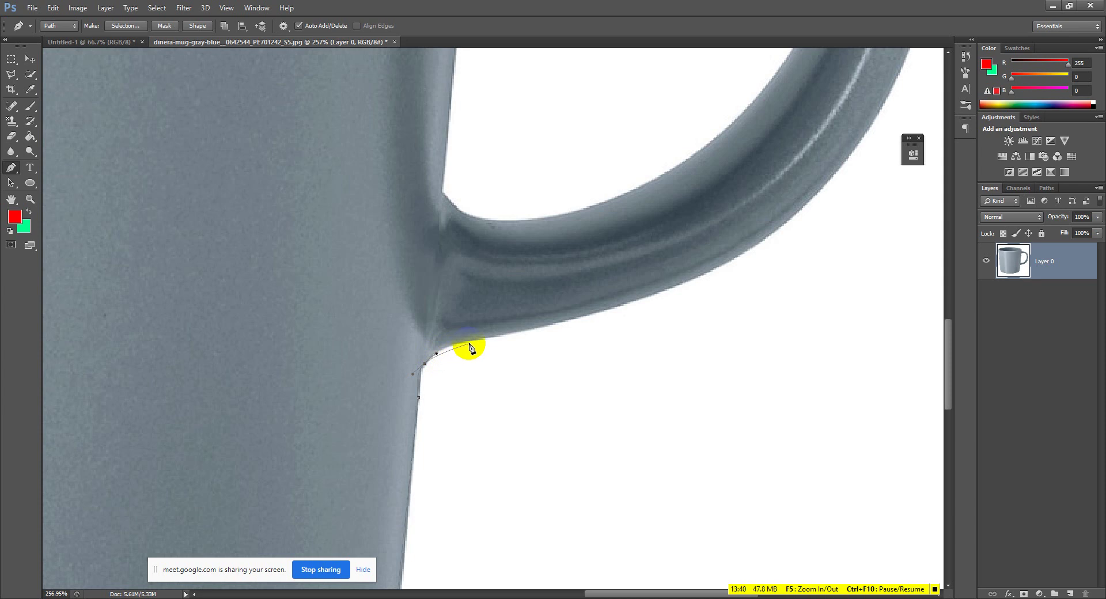
drag(481, 338, 523, 332)
scroll(619, 347, down, 2)
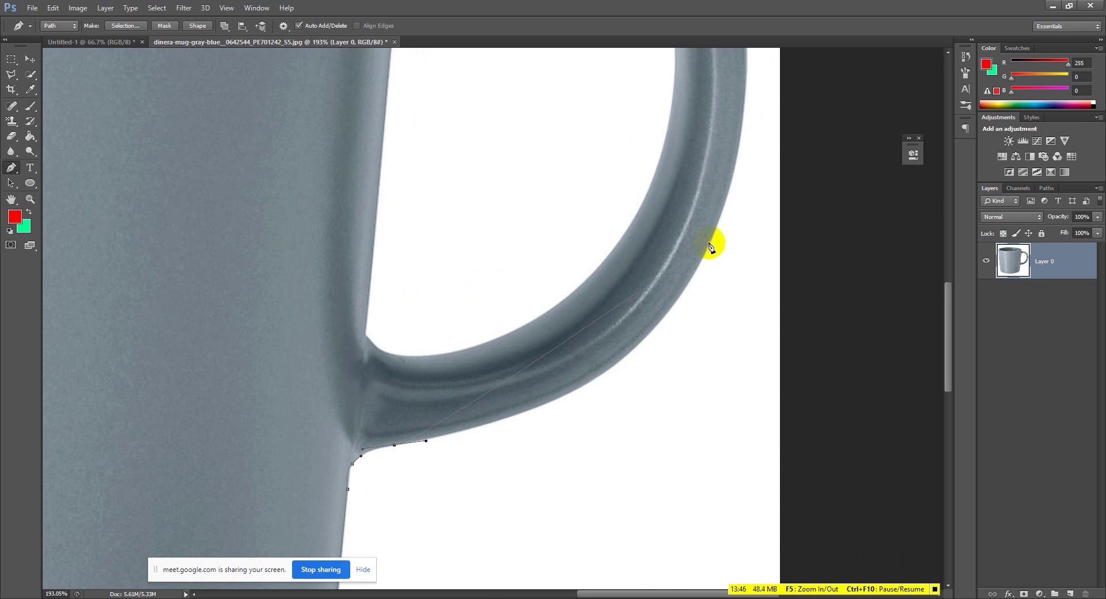
drag(709, 243, 725, 170)
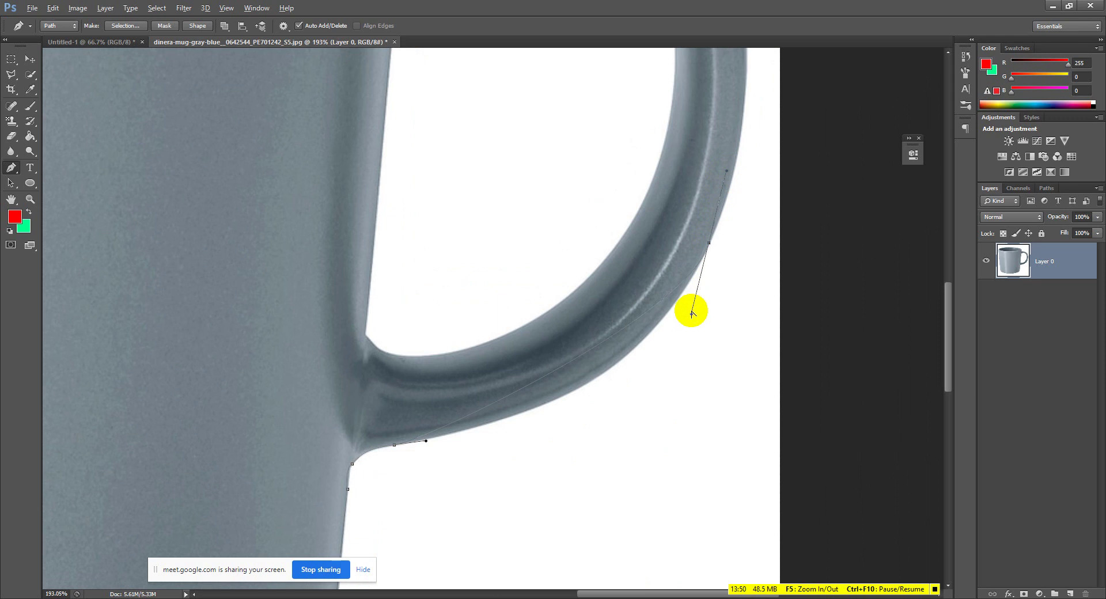
drag(691, 315, 639, 409)
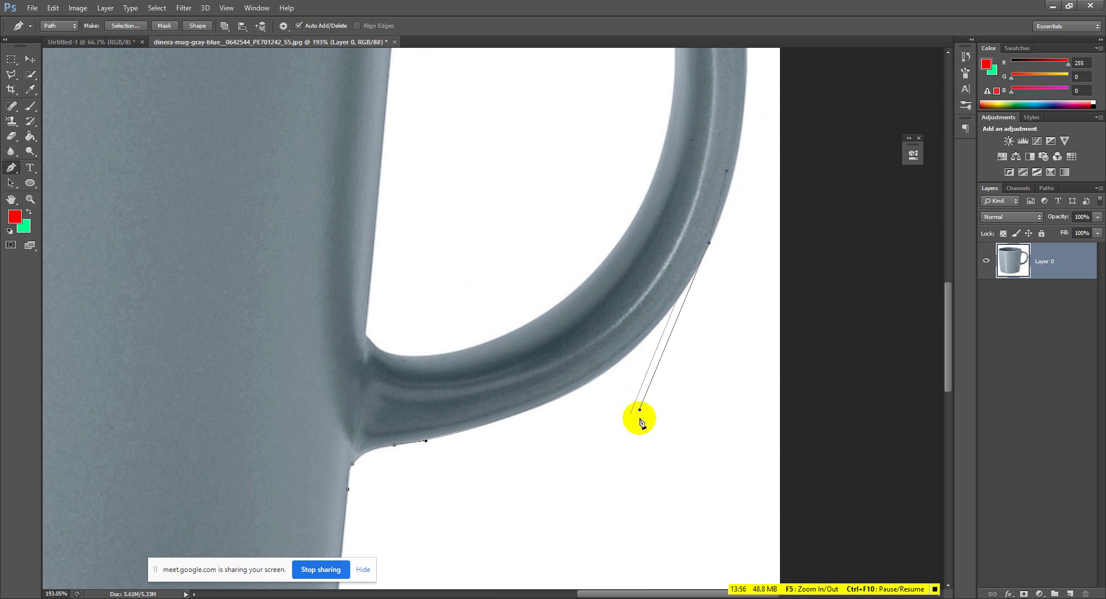
key(ctrl+alt+z)
key(ctrl+alt+z)
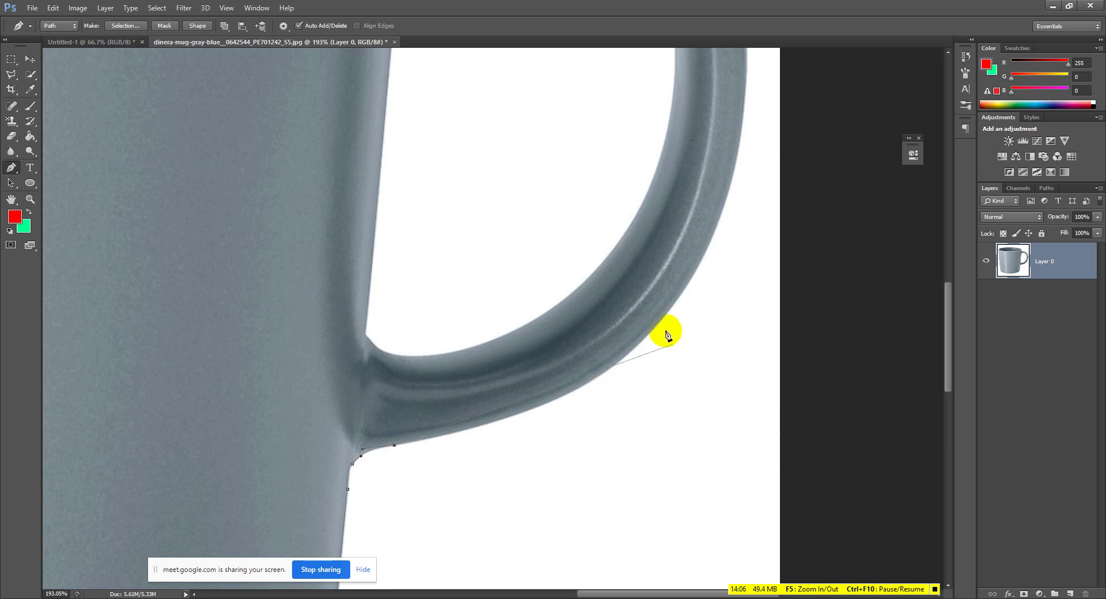
drag(674, 301, 652, 340)
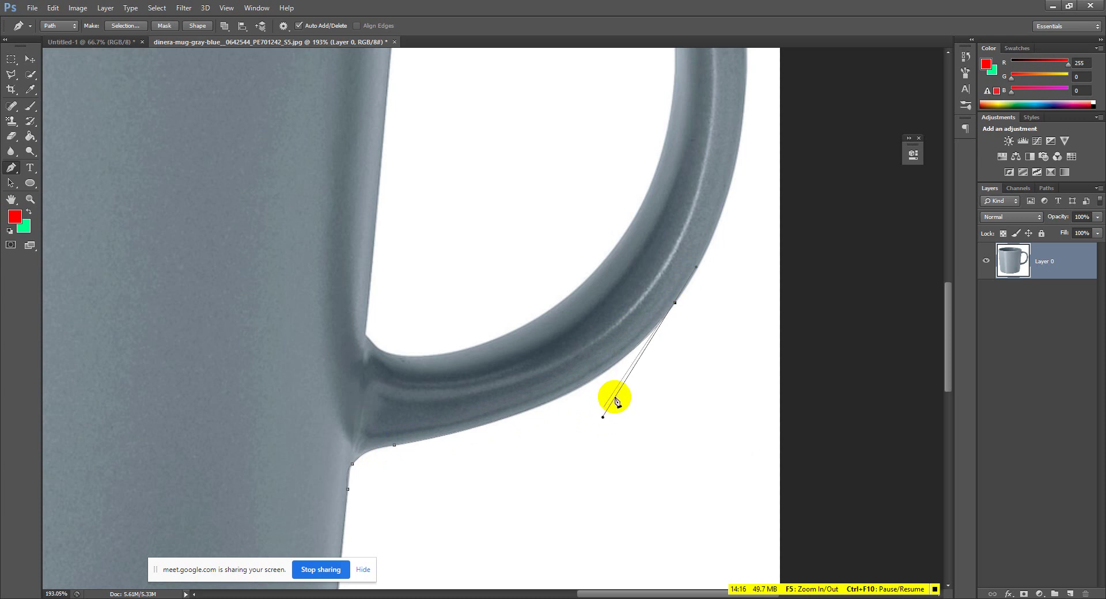
scroll(616, 395, down, 5)
scroll(708, 236, up, 3)
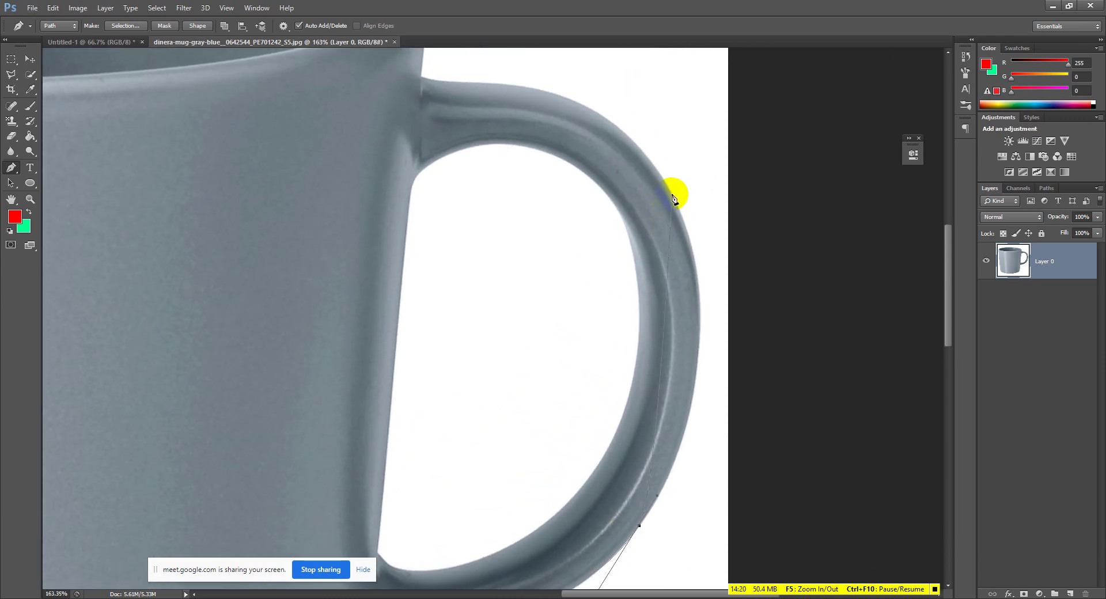
Add curved Pen anchors over the top of the handle to where it meets the mug body.
drag(671, 194, 665, 180)
click(741, 361)
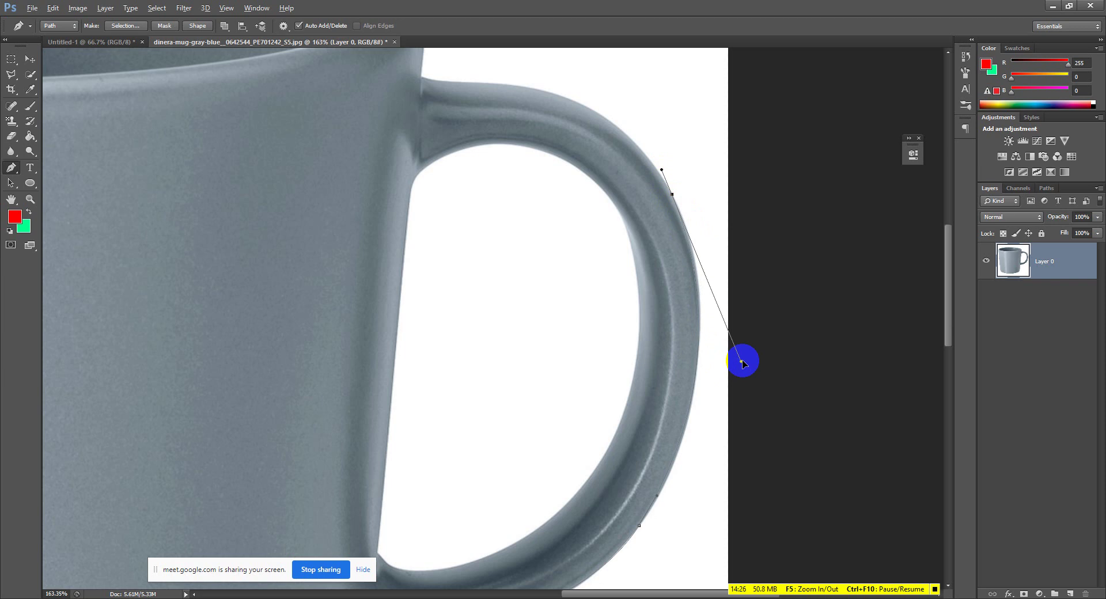
drag(633, 201, 760, 377)
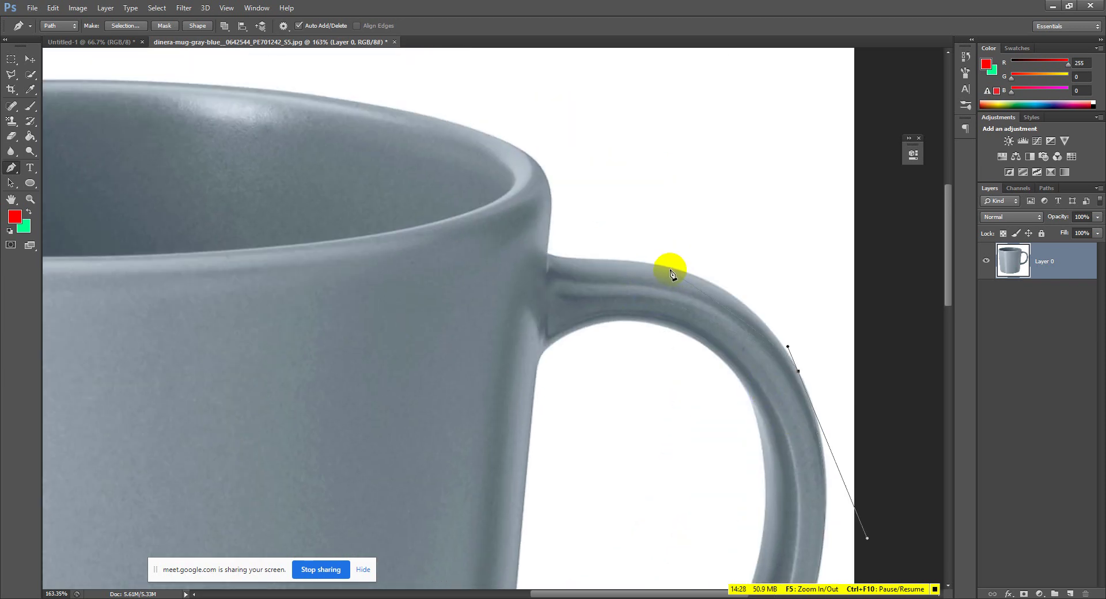
drag(661, 271, 692, 272)
drag(667, 268, 625, 258)
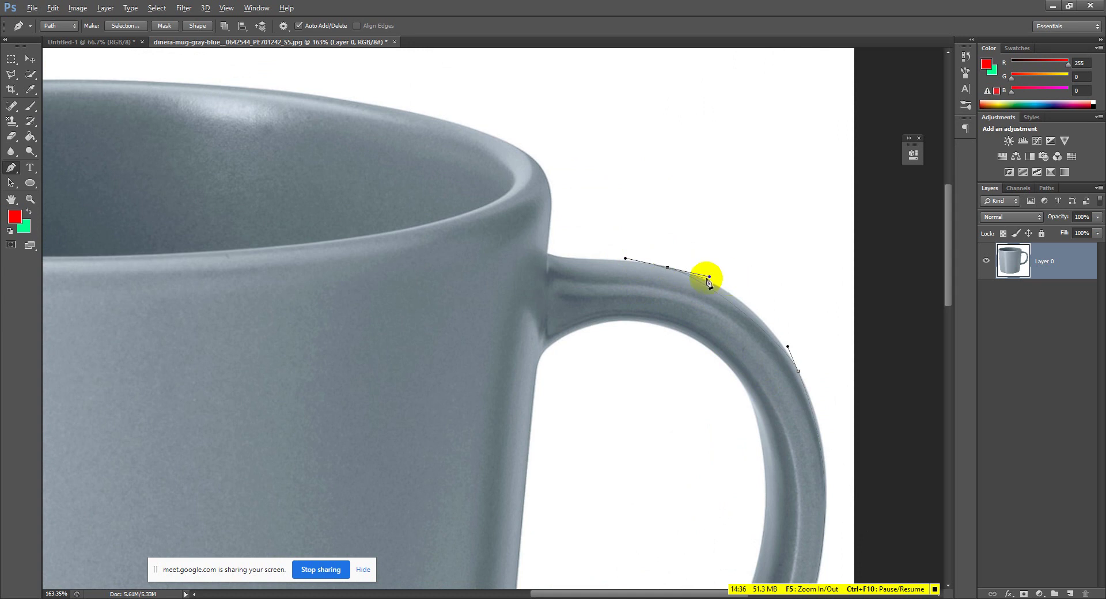
drag(709, 277, 740, 285)
scroll(733, 279, left, 5)
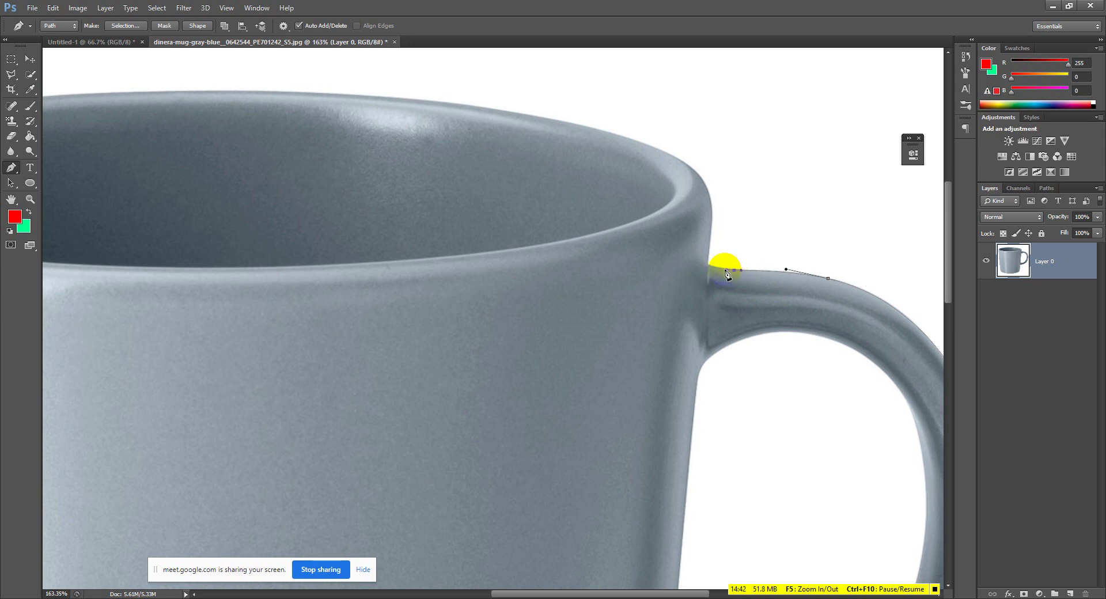
drag(714, 274, 729, 271)
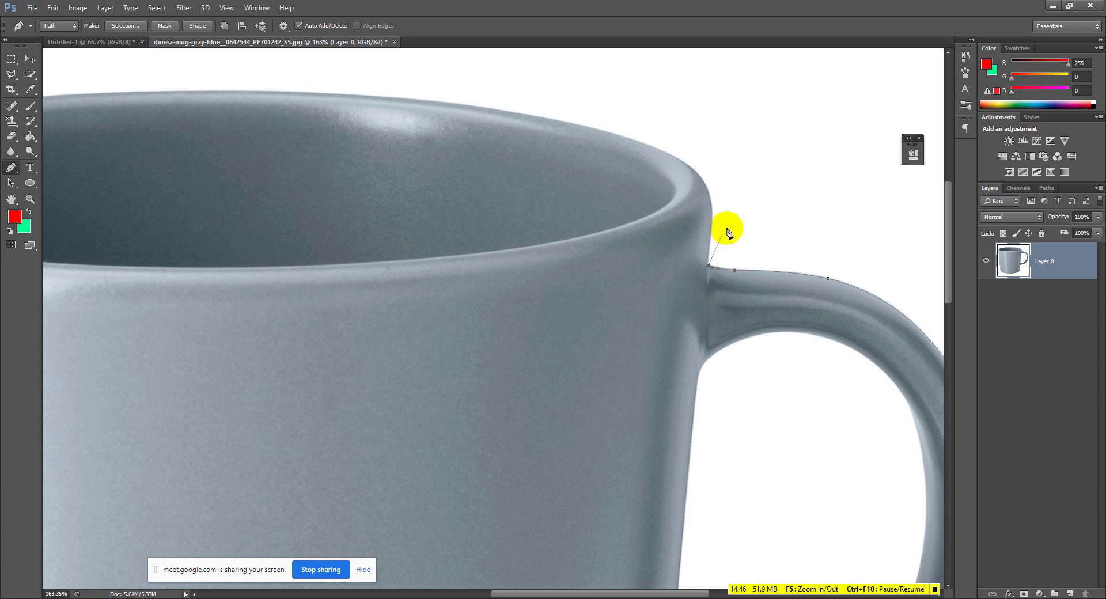
scroll(726, 230, up, 5)
key(alt)
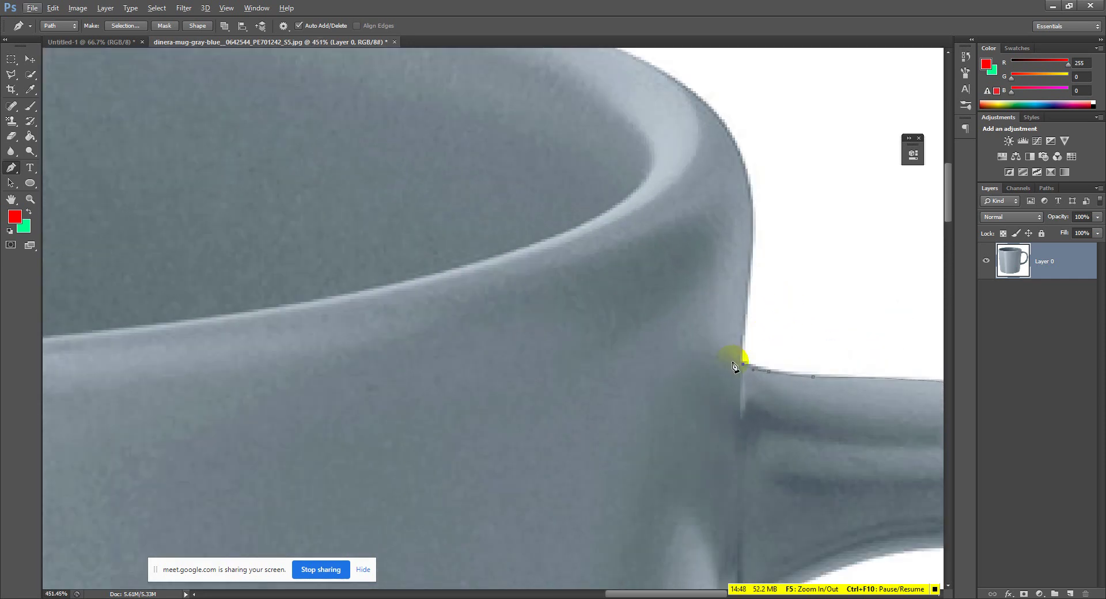
Extend the path up the mug's right edge onto the rim, undoing one misplaced anchor.
drag(742, 367, 787, 313)
scroll(777, 321, up, 3)
click(783, 316)
scroll(783, 315, up, 2)
scroll(783, 315, left, 1)
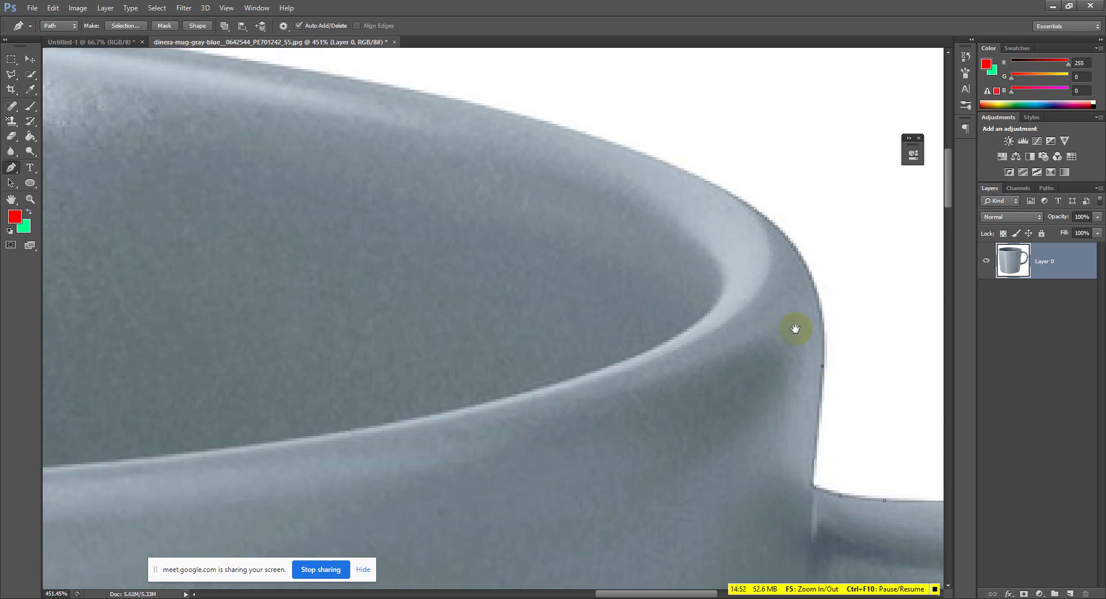
drag(713, 182, 592, 149)
key(ctrl+z)
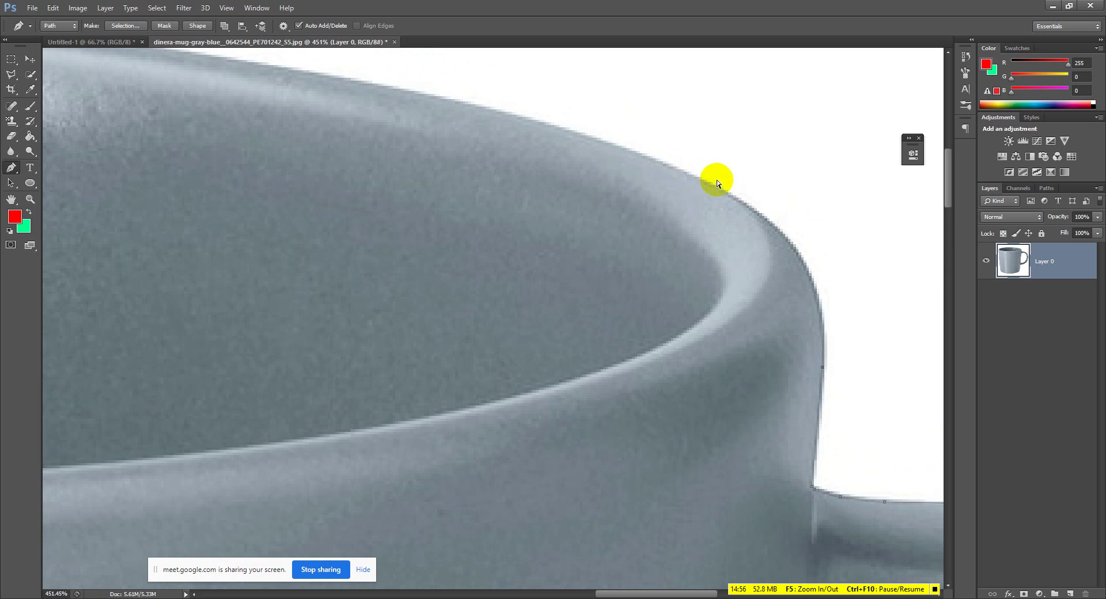
click(675, 171)
drag(779, 219, 851, 249)
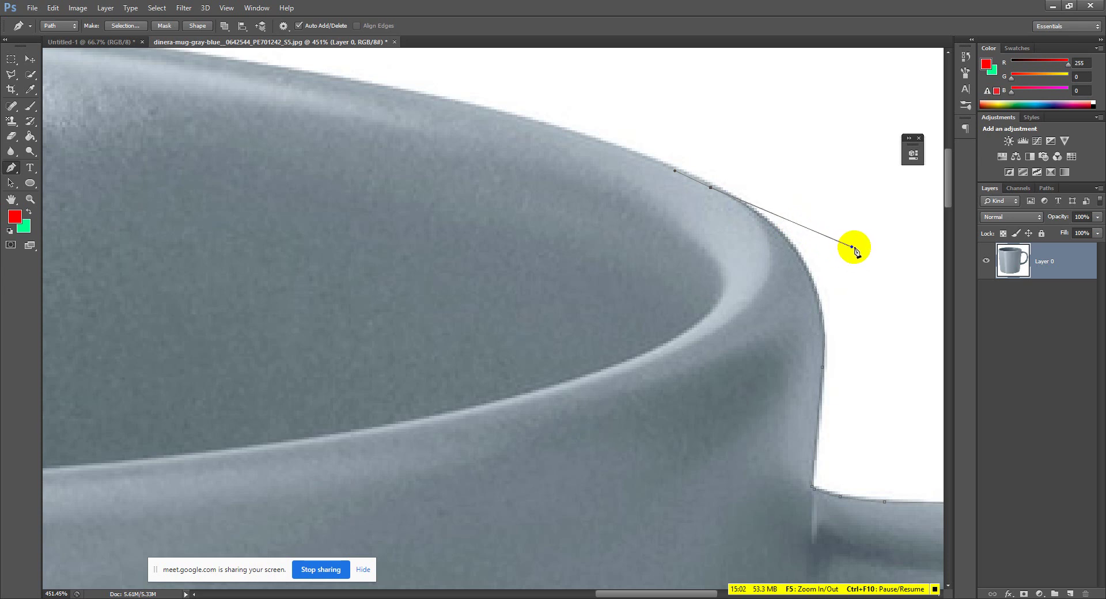
drag(851, 247, 806, 239)
Continue the curved path across the top of the mug rim.
scroll(780, 279, down, 3)
drag(173, 204, 390, 227)
drag(469, 172, 771, 164)
scroll(283, 208, down, 3)
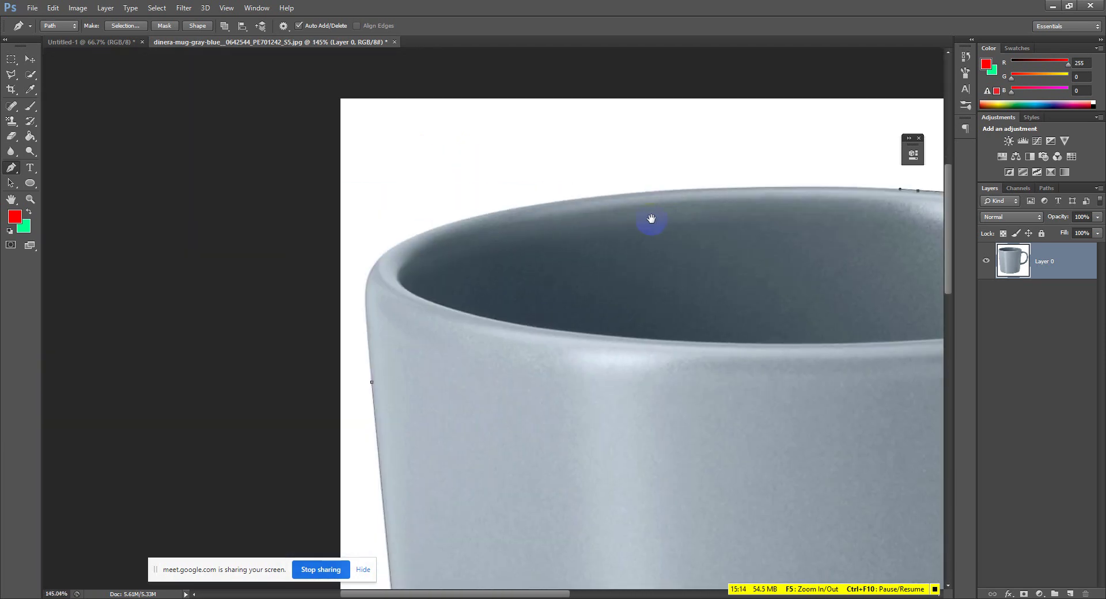
scroll(496, 227, up, 2)
drag(495, 173, 459, 178)
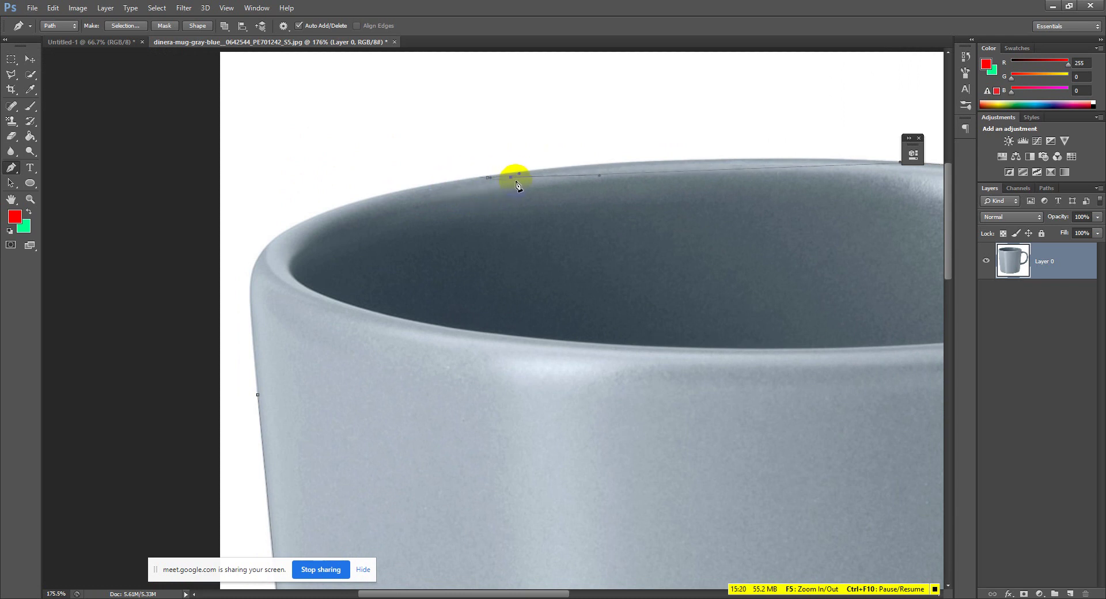
drag(514, 182, 682, 151)
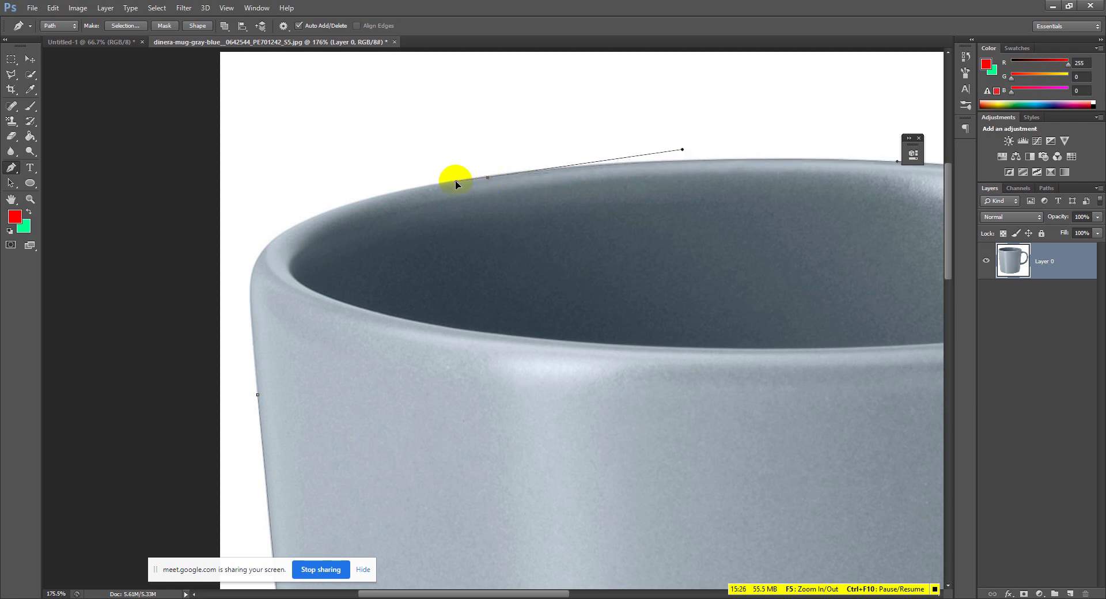
Carry the path around the rim's left corner and down the mug's left side.
drag(425, 212, 469, 170)
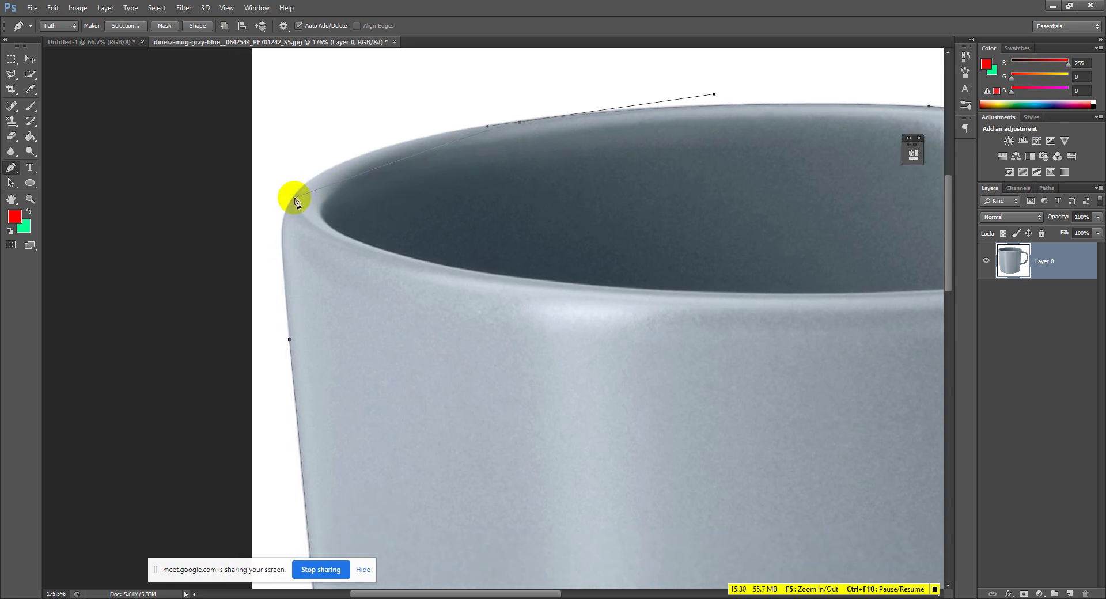
mouse_move(286, 228)
mouse_down()
mouse_move(266, 252)
mouse_move(282, 224)
mouse_up()
click(283, 216)
drag(288, 296, 292, 330)
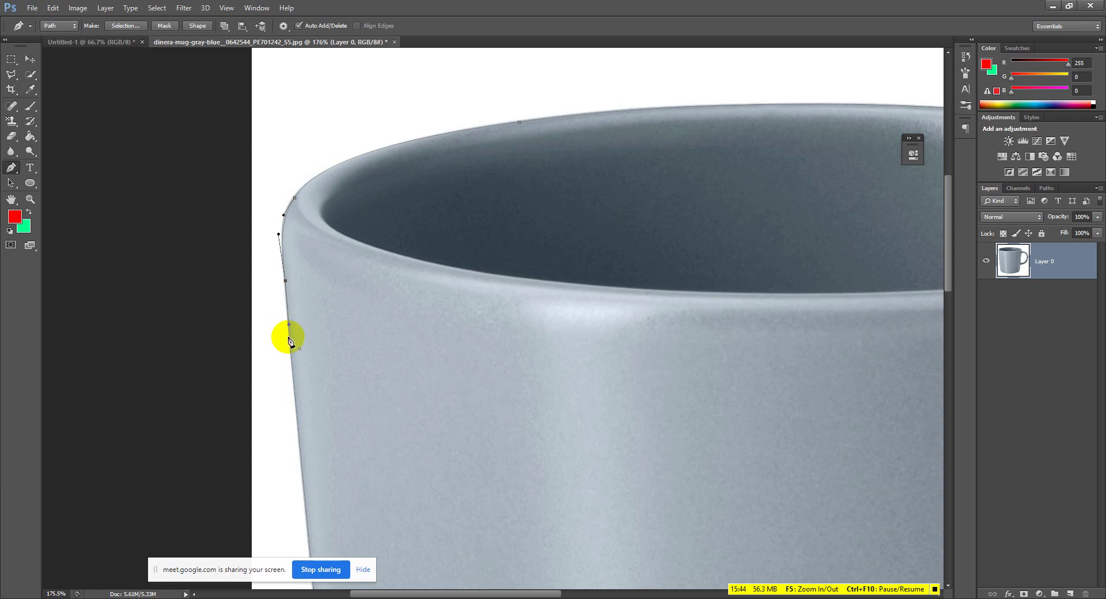
scroll(377, 331, down, 8)
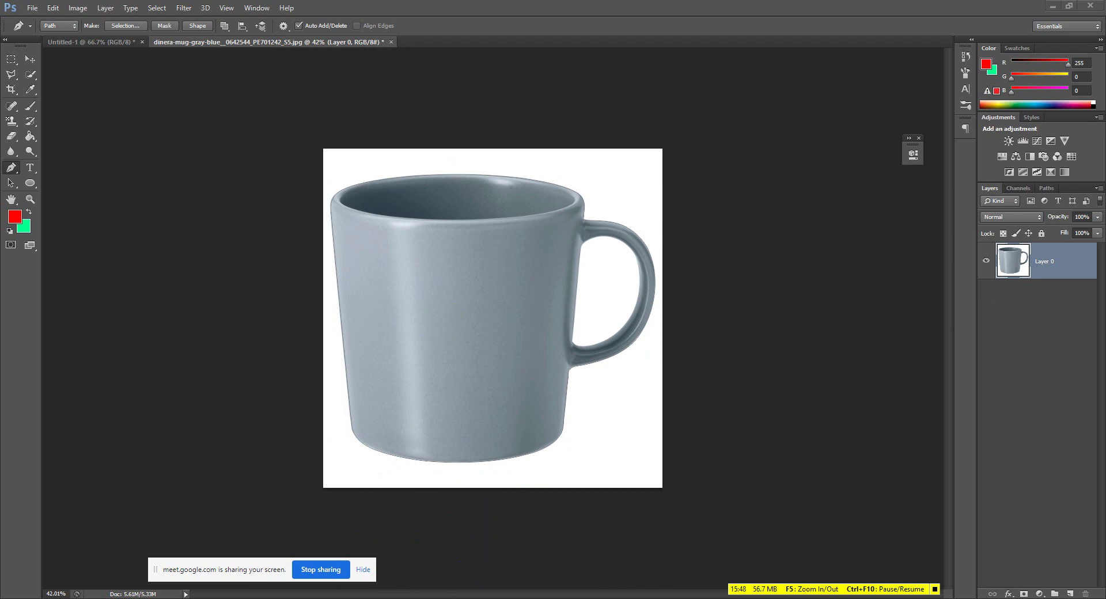
Admit the waiting participant to the video call, then return to Photoshop.
mouse_move(438, 598)
click(409, 570)
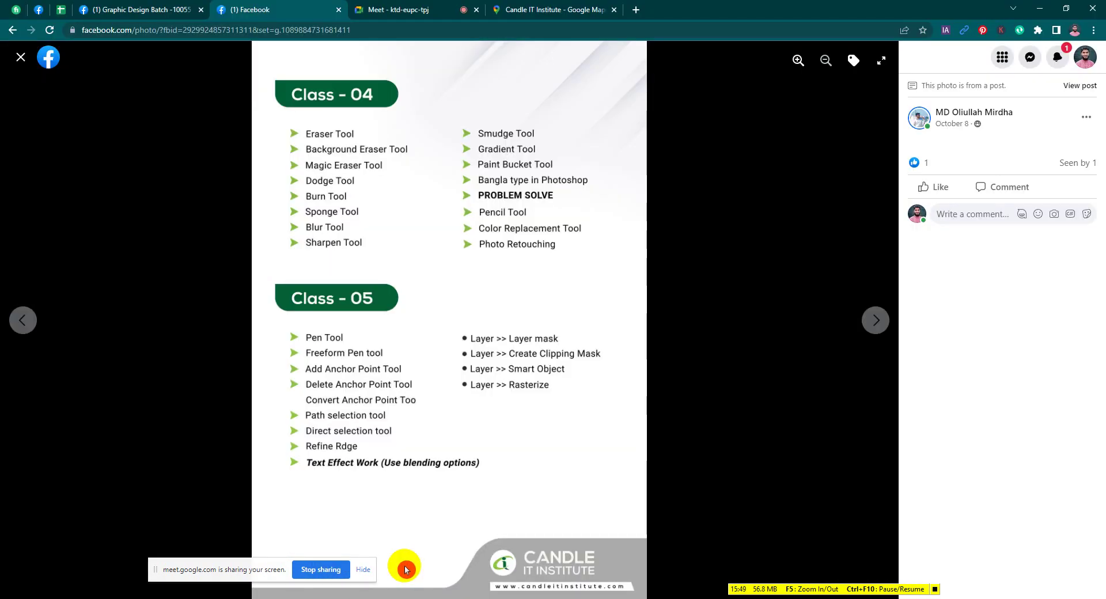
click(438, 9)
click(672, 108)
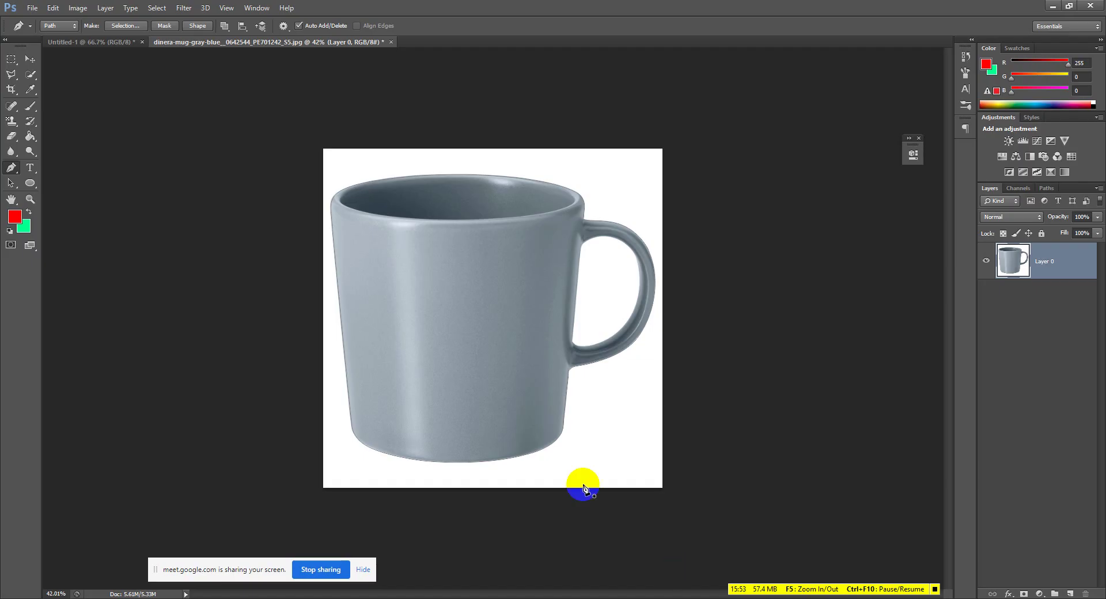
click(714, 597)
scroll(612, 296, up, 5)
click(248, 47)
scroll(659, 224, down, 4)
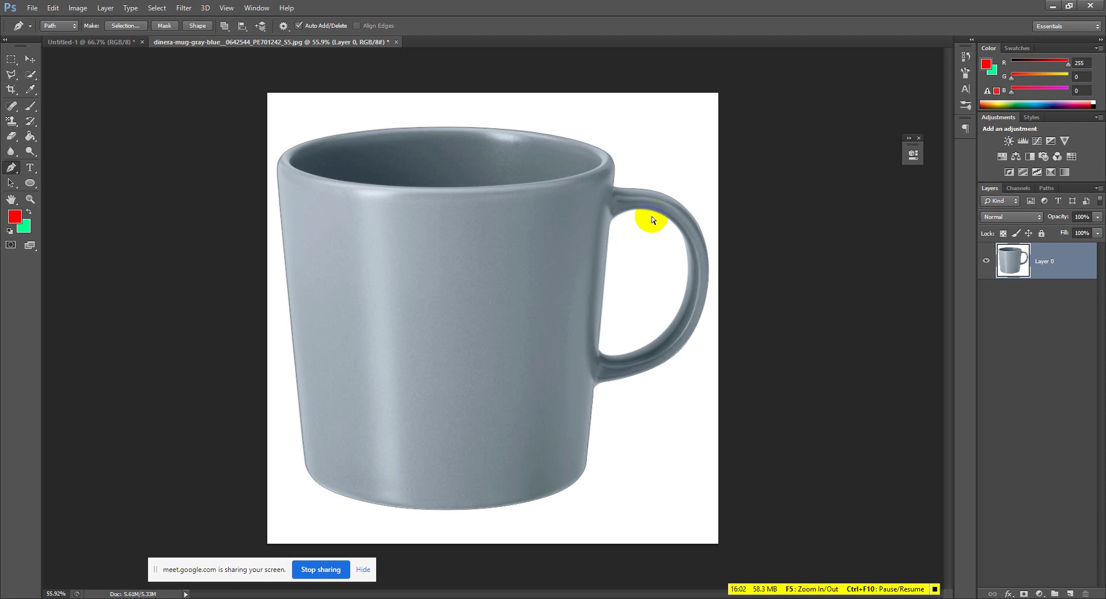
key(ctrl+Return)
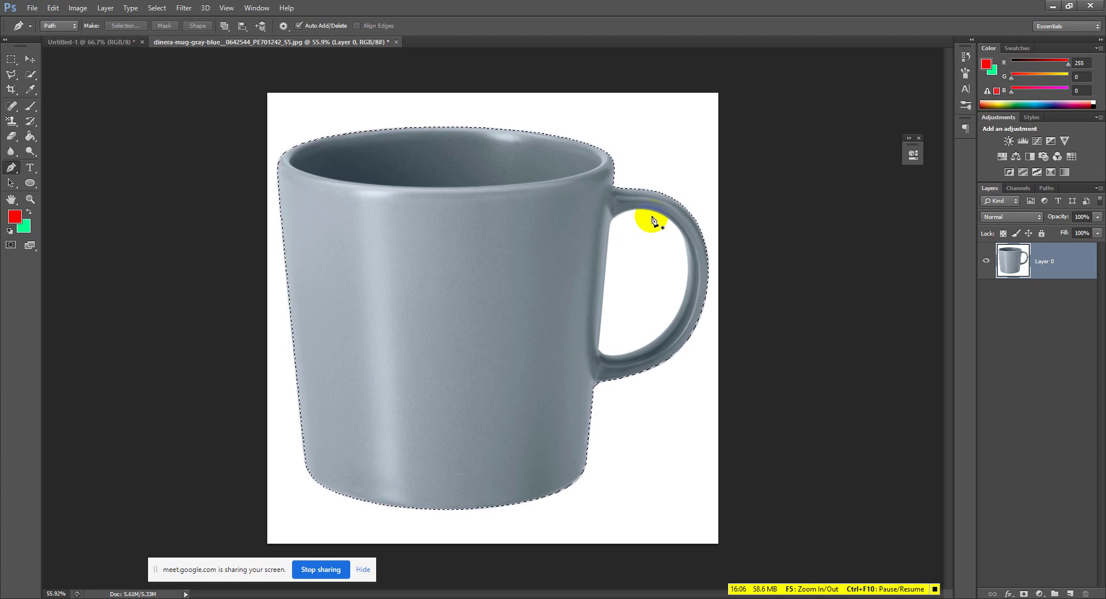
key(ctrl+j)
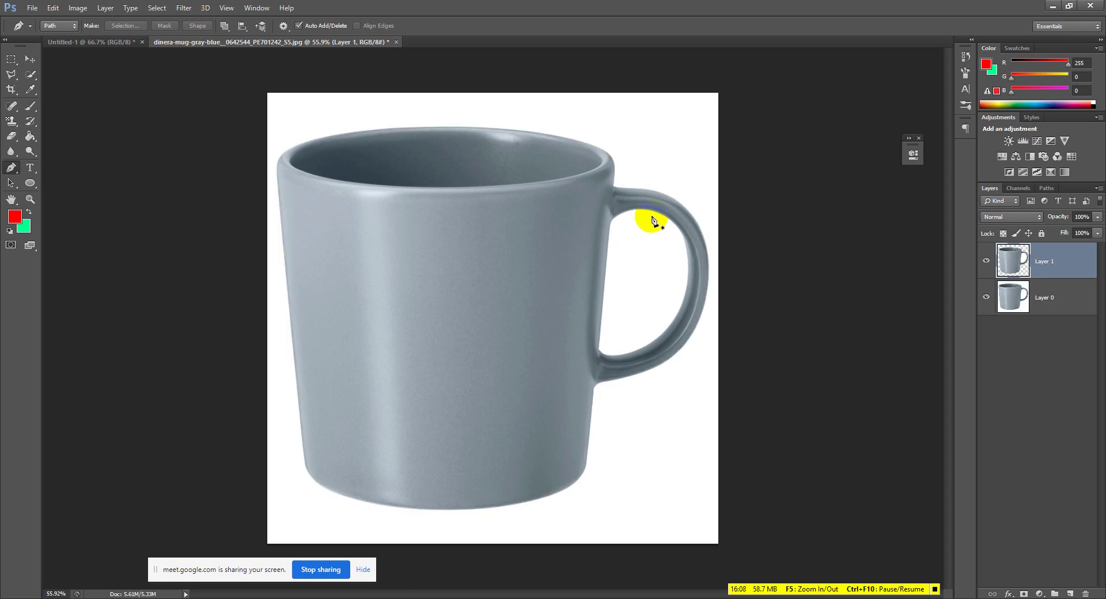
click(986, 297)
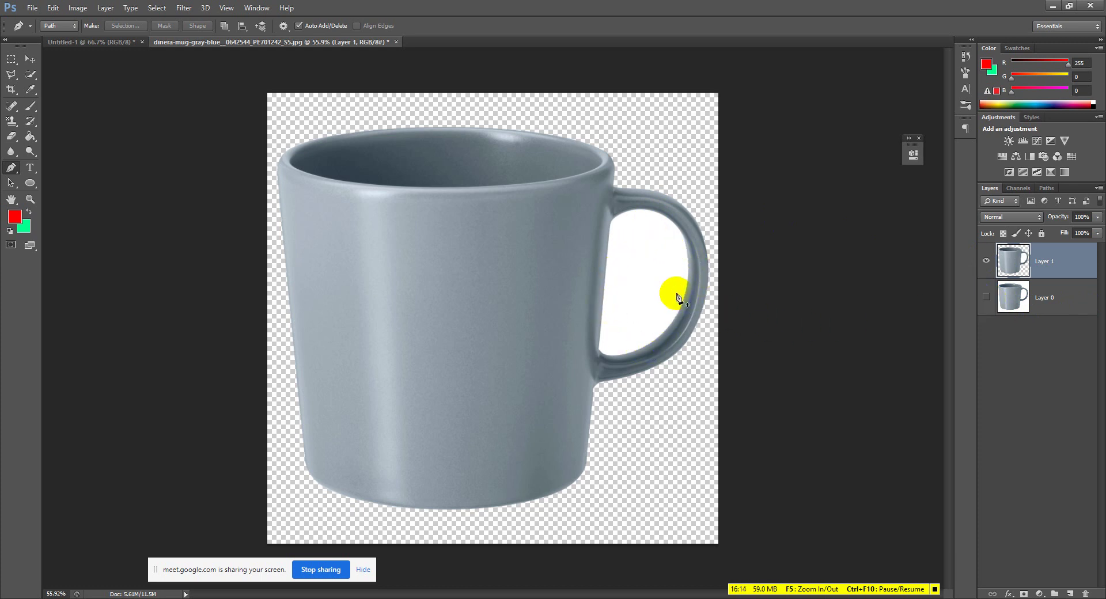
key(ctrl+alt+z)
key(ctrl+alt+z)
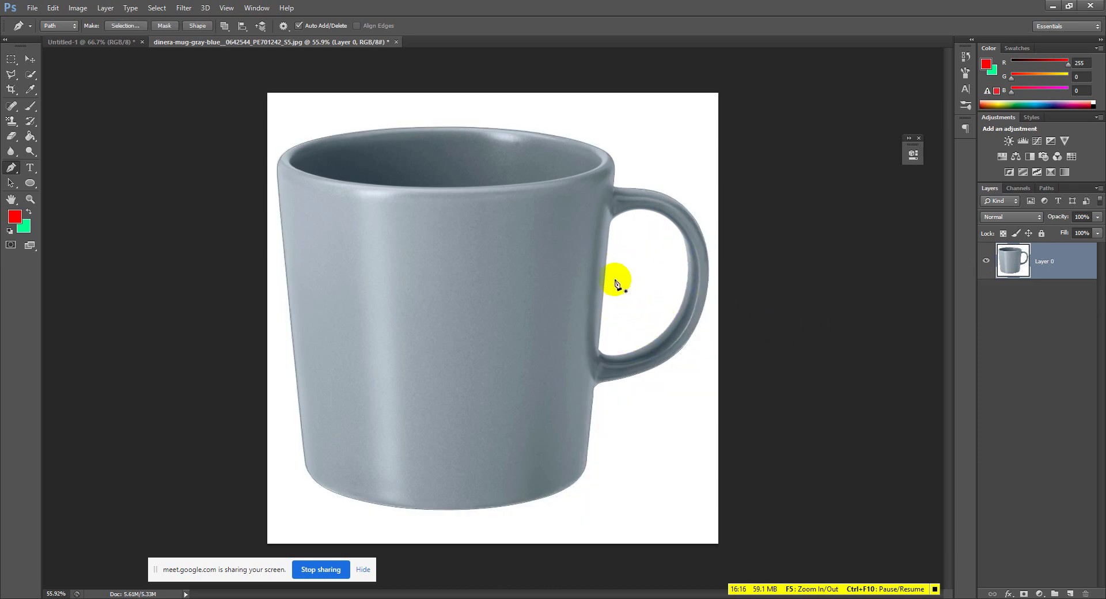
scroll(495, 144, up, 3)
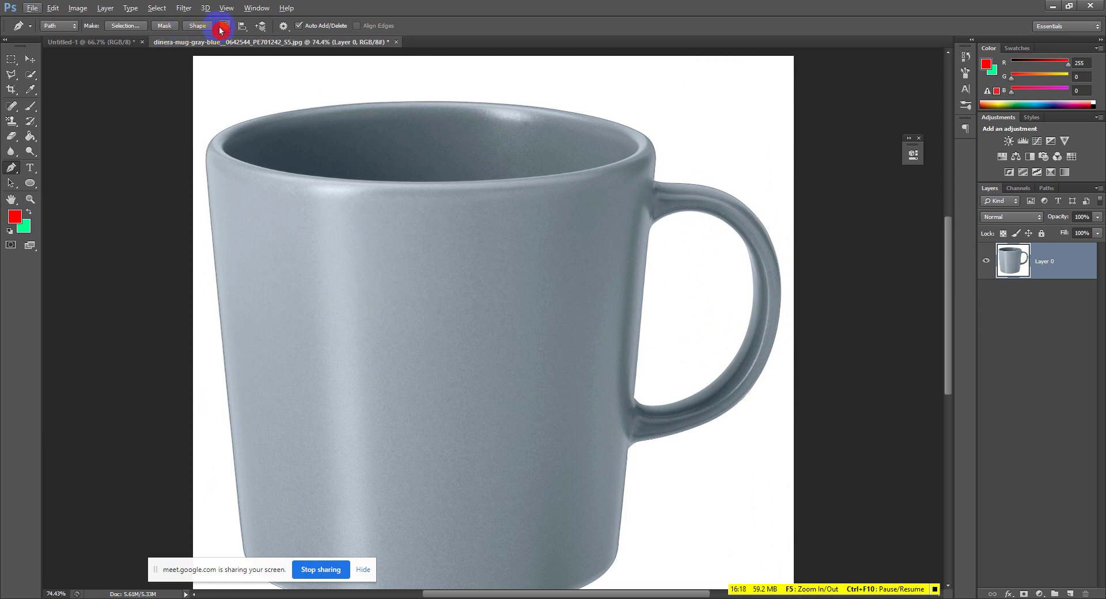
Set Path Operations to Subtract Front Shape, select the mug outline, and reselect the Pen tool.
click(221, 31)
click(234, 65)
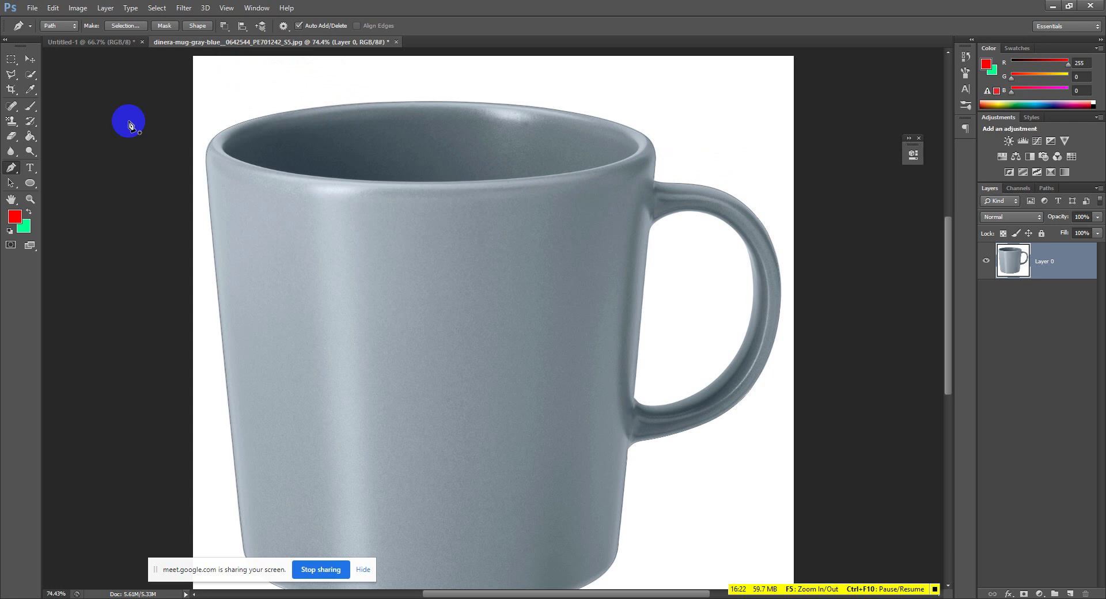
click(10, 184)
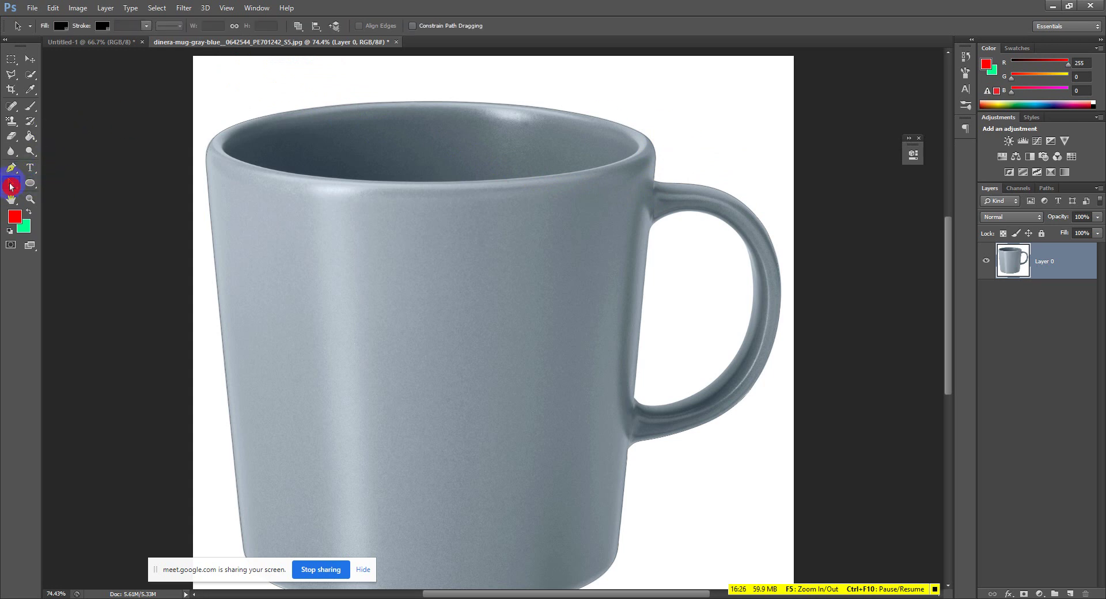
click(205, 178)
click(12, 168)
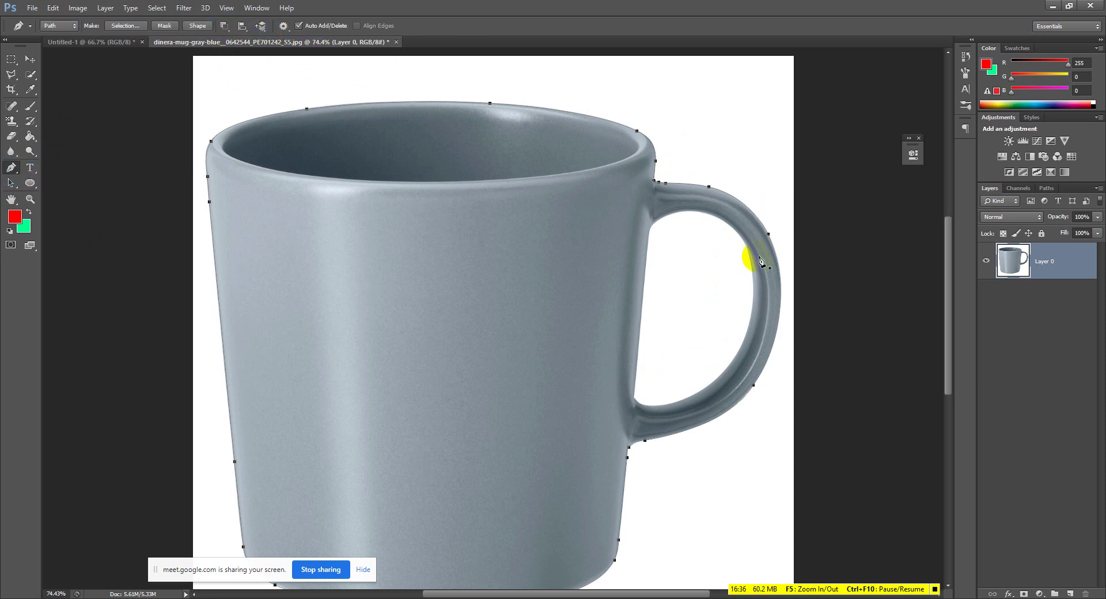
scroll(749, 251, up, 5)
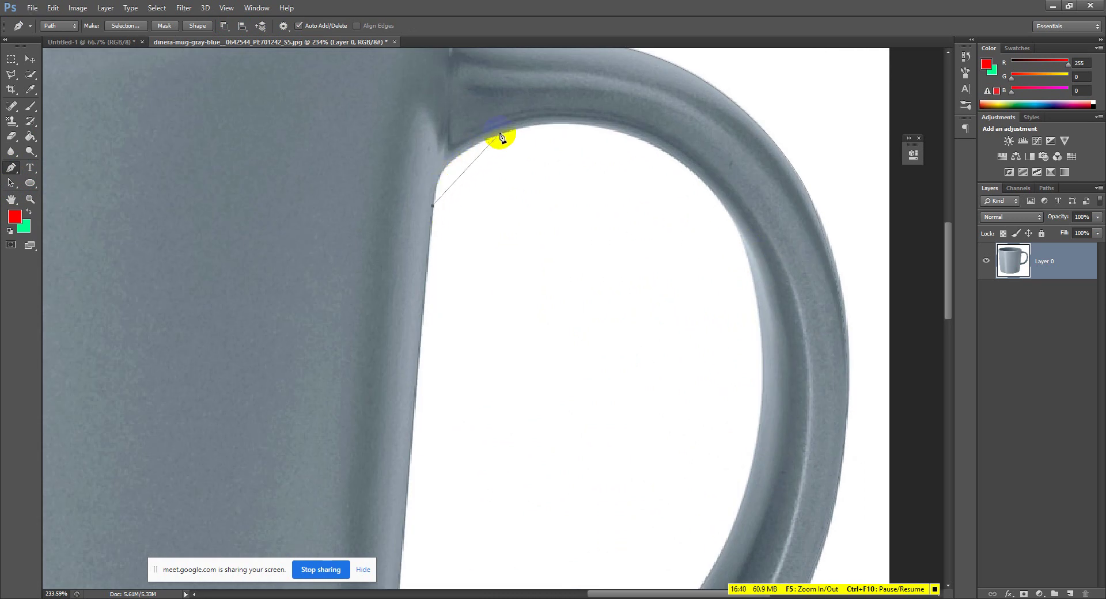
Start a second path on the handle's inner edge and curve it down the inside.
click(486, 144)
drag(479, 142, 508, 131)
drag(704, 188, 661, 237)
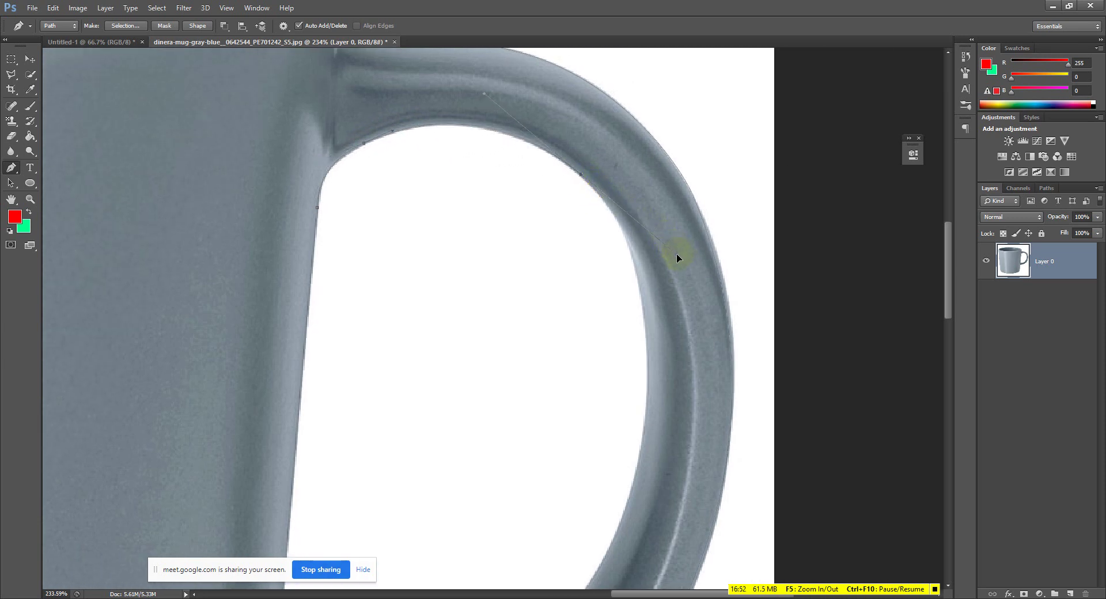
drag(675, 254, 607, 222)
click(581, 349)
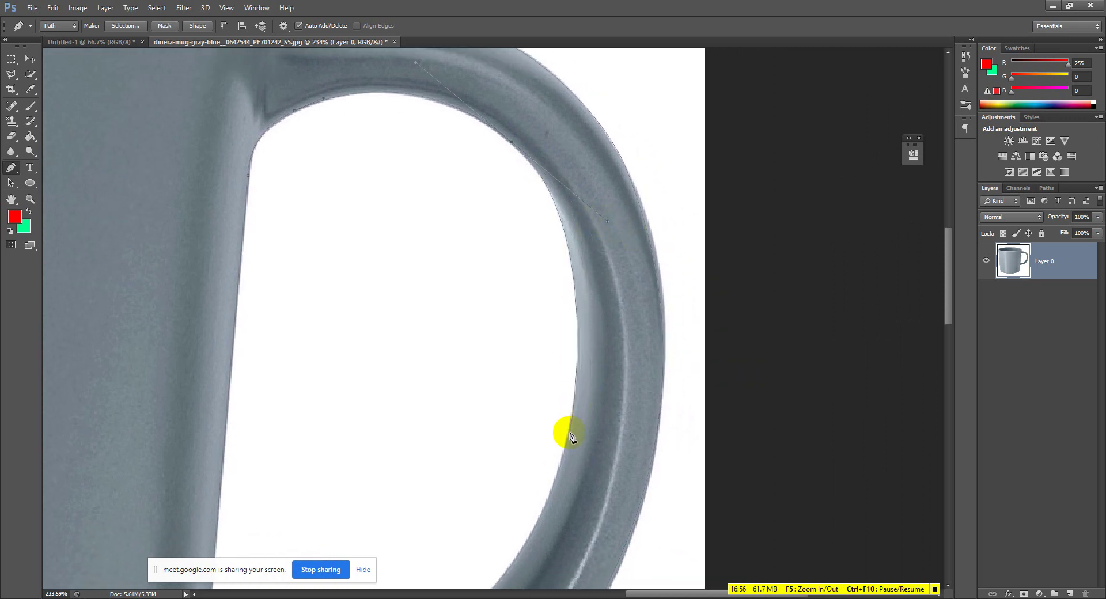
drag(570, 433, 660, 228)
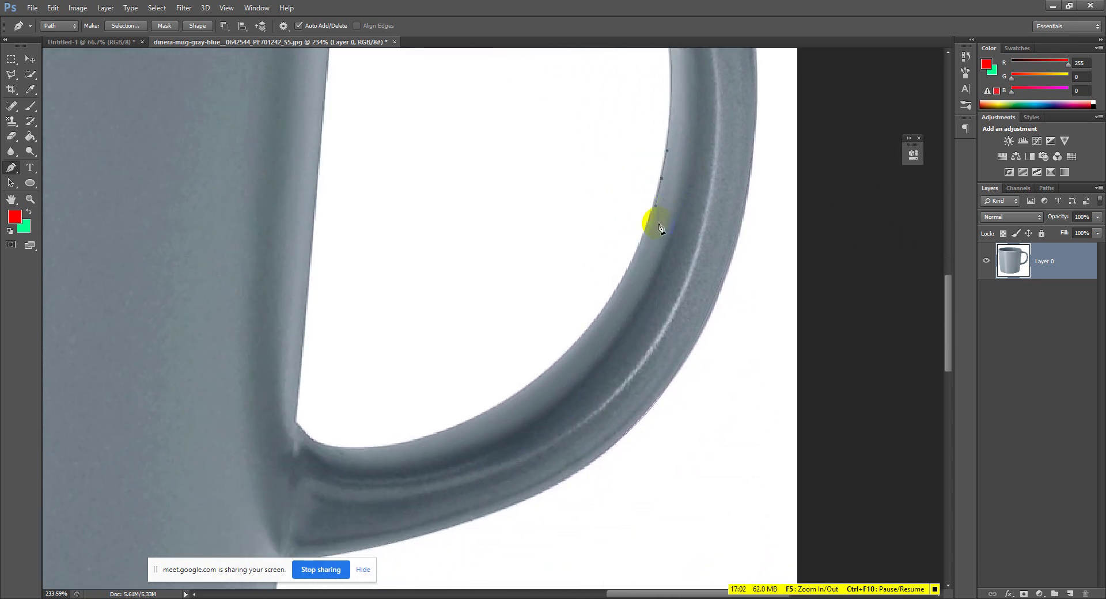
Curve the inner path around the handle's lower inside and corner, then fit the mug in view.
drag(537, 379, 612, 282)
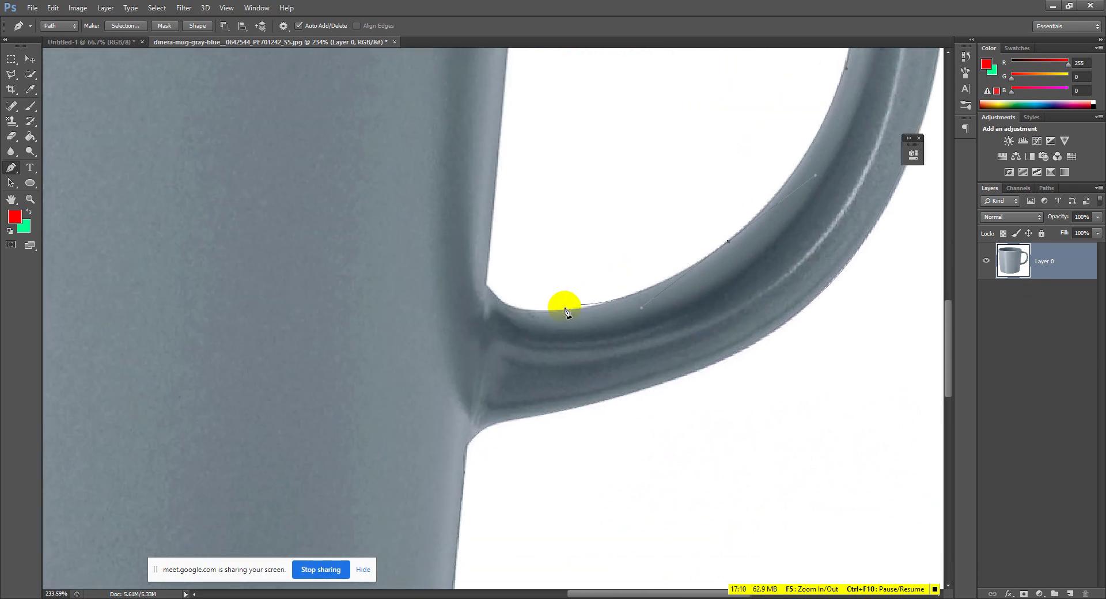
mouse_move(552, 310)
mouse_down()
mouse_move(538, 305)
mouse_move(567, 311)
mouse_up()
click(501, 306)
drag(501, 307, 494, 292)
drag(521, 209, 526, 382)
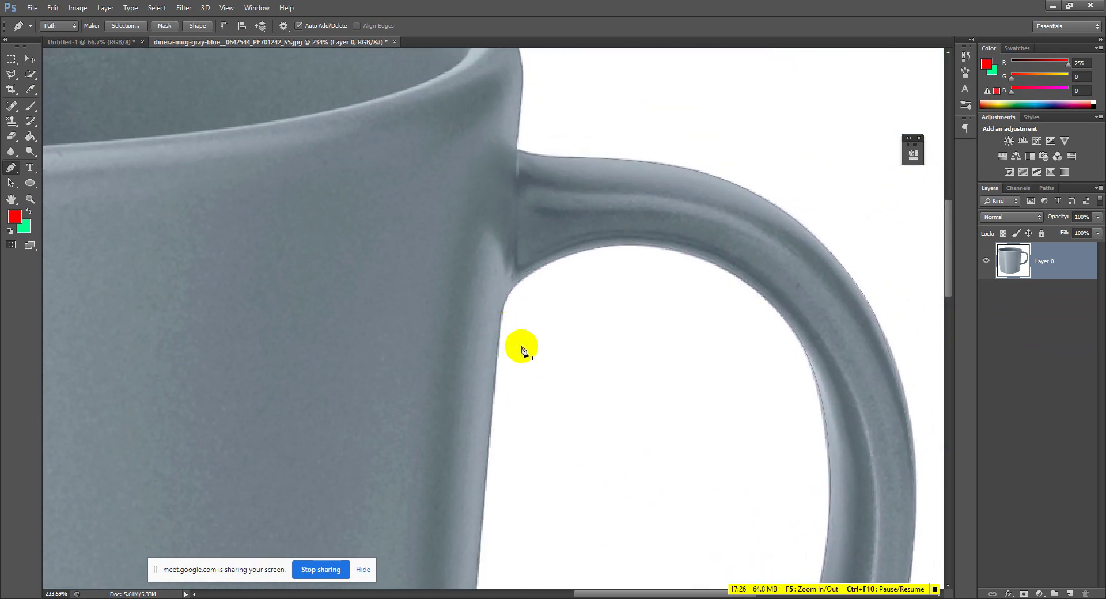
key(ctrl+minus)
key(ctrl+minus)
key(ctrl+minus)
key(ctrl+minus)
key(ctrl+minus)
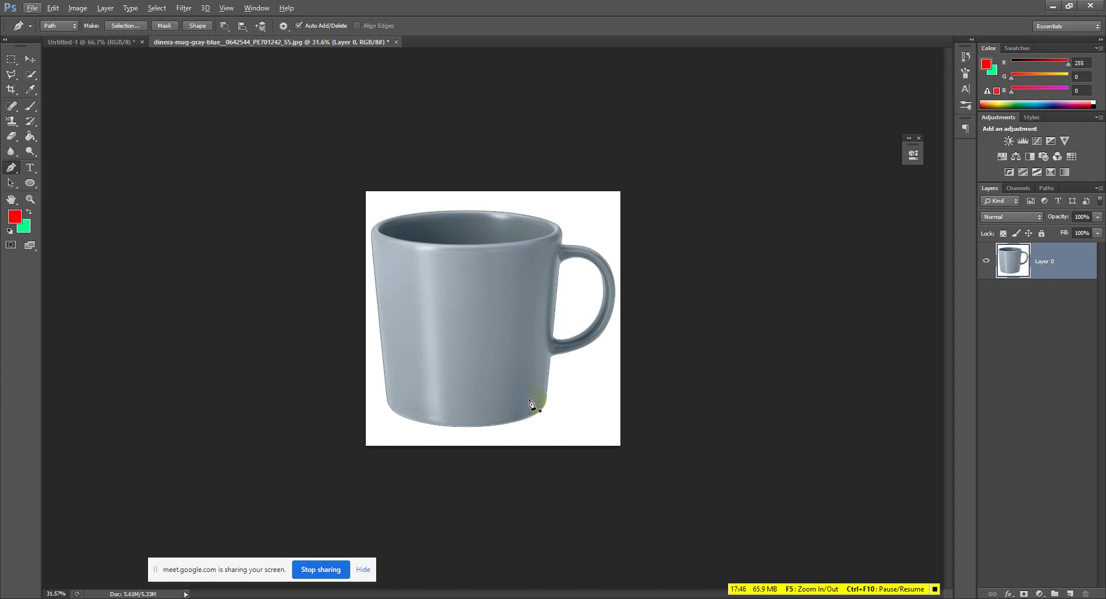
Close the mug outline and load it as a selection, undoing a trial layer copy.
click(455, 242)
key(ctrl+Return)
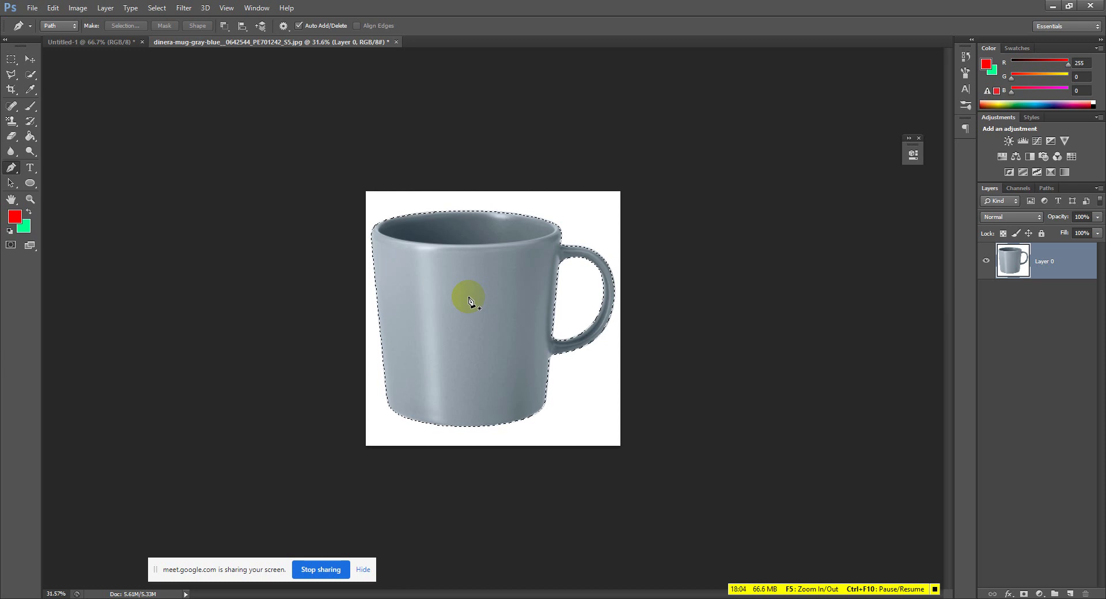
key(ctrl+j)
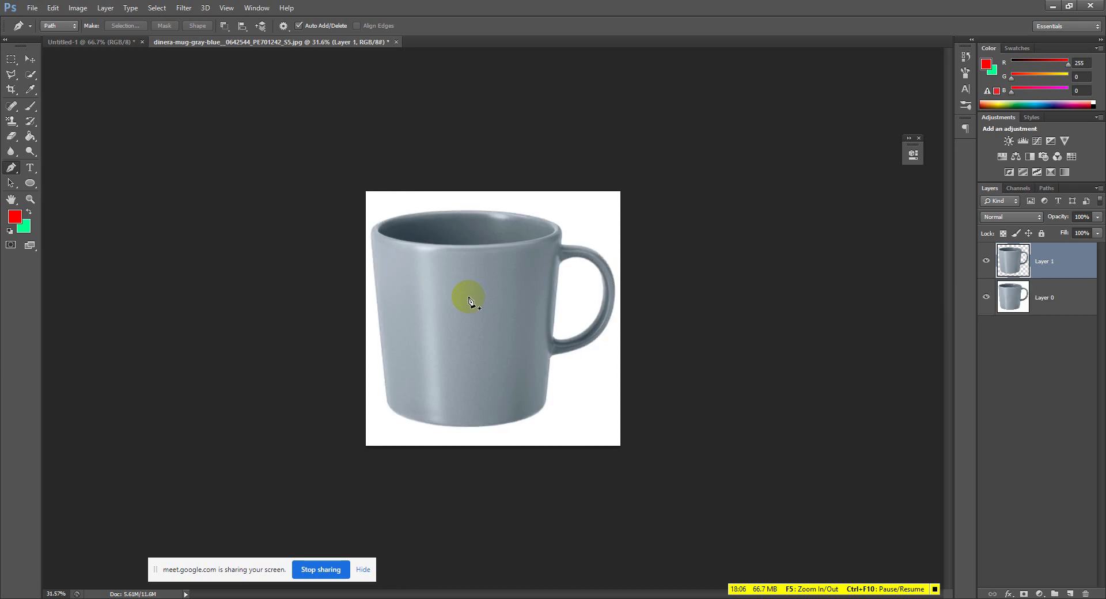
click(985, 297)
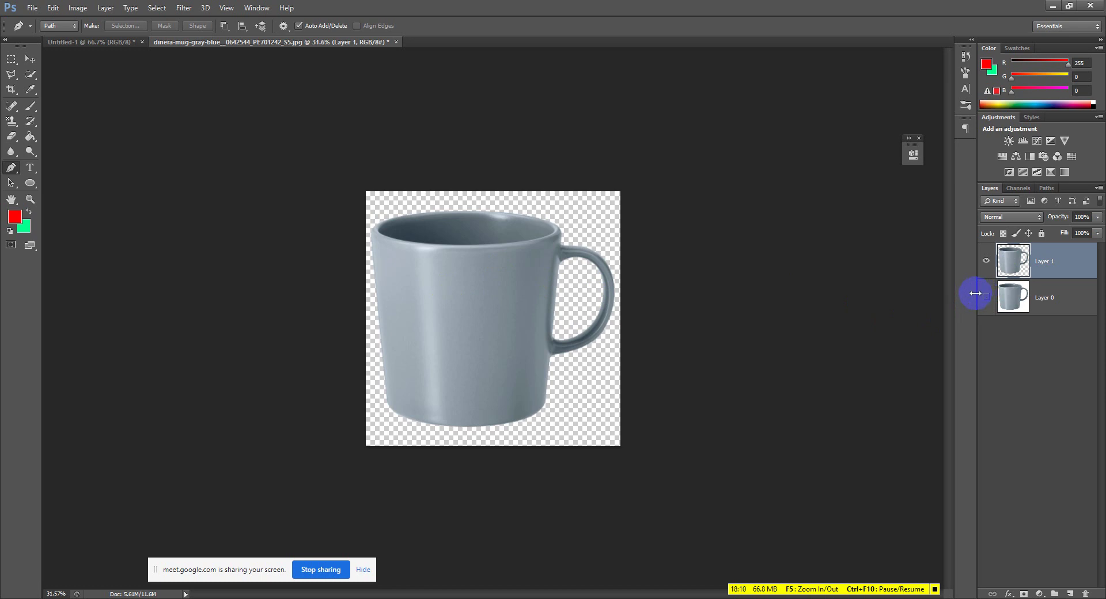
key(ctrl+alt+z)
key(ctrl+alt+z)
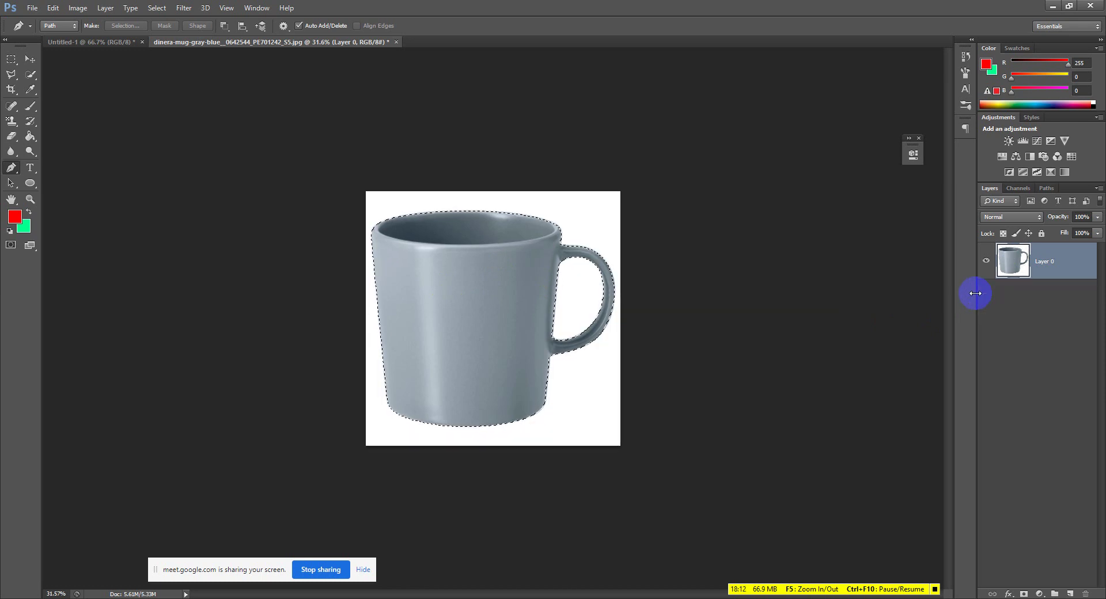
Invert the selection, delete the white background, deselect, and nudge the mug slightly right.
click(191, 7)
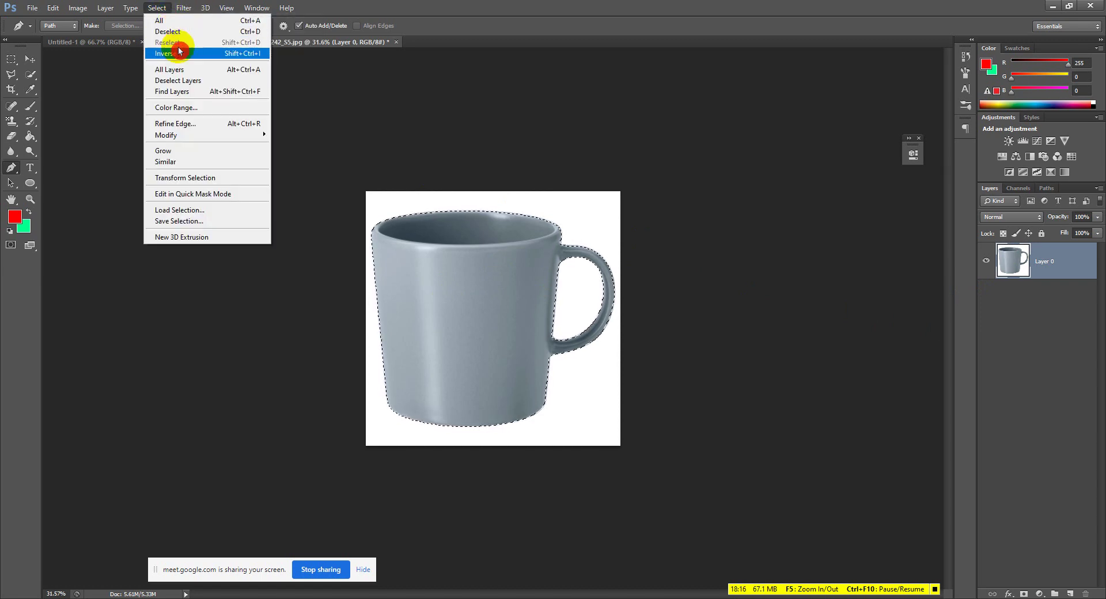
click(179, 52)
key(Delete)
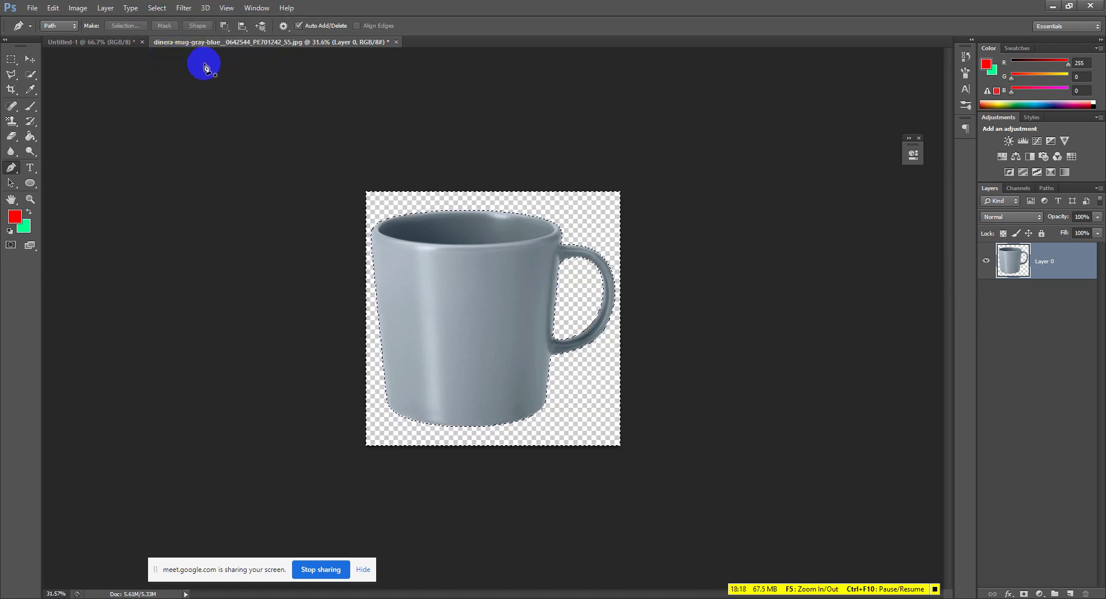
key(ctrl+d)
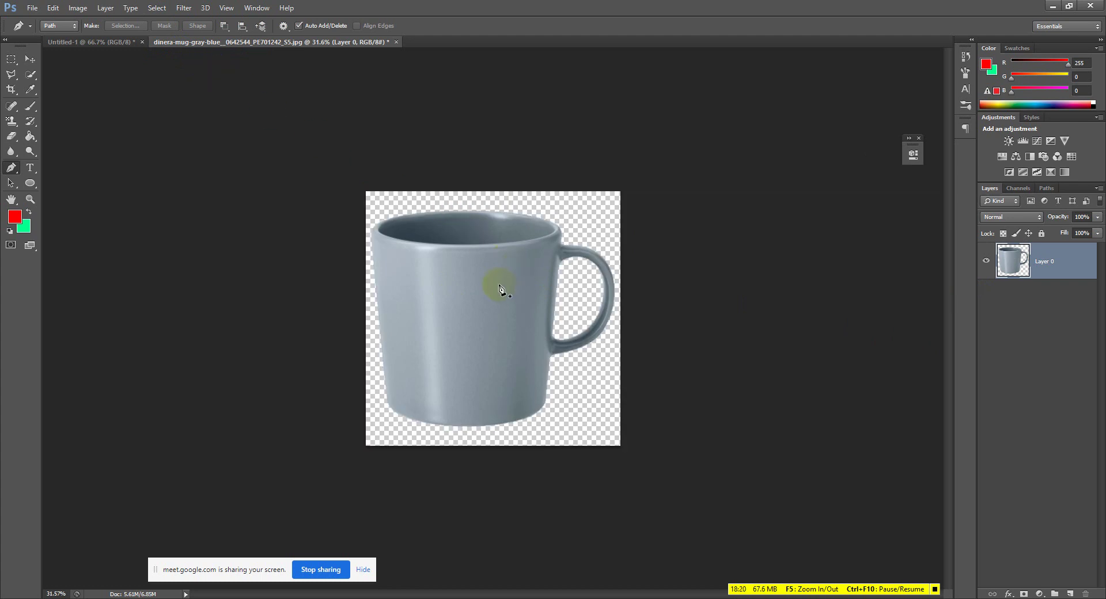
click(30, 58)
mouse_move(503, 326)
mouse_down()
mouse_move(502, 309)
mouse_move(499, 337)
mouse_move(498, 324)
mouse_up()
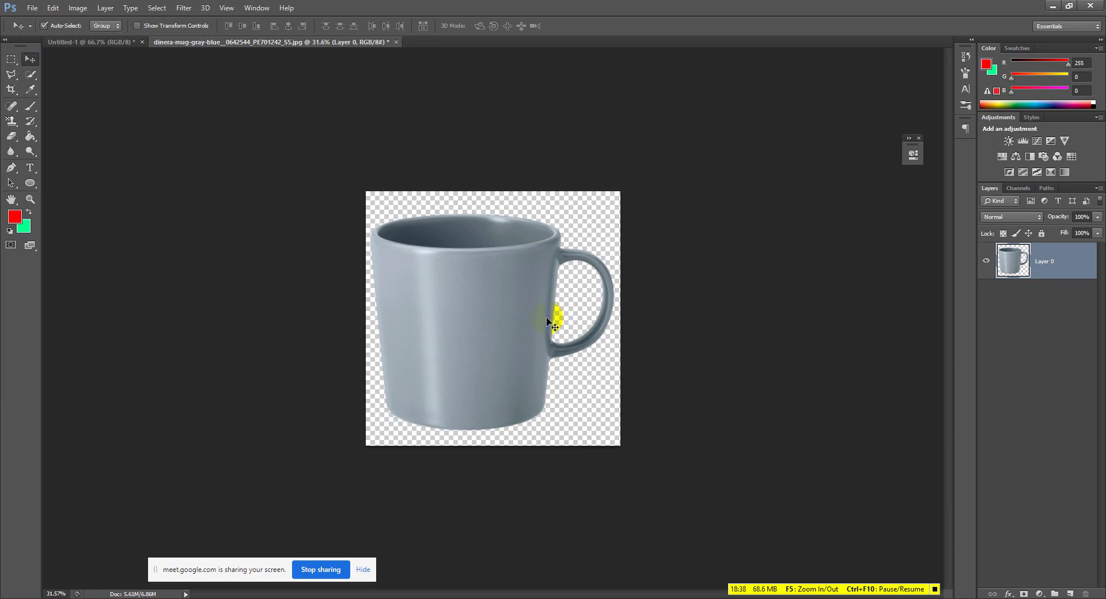
In the Untitled-1 document, set the Pen tool to Shape mode.
click(117, 45)
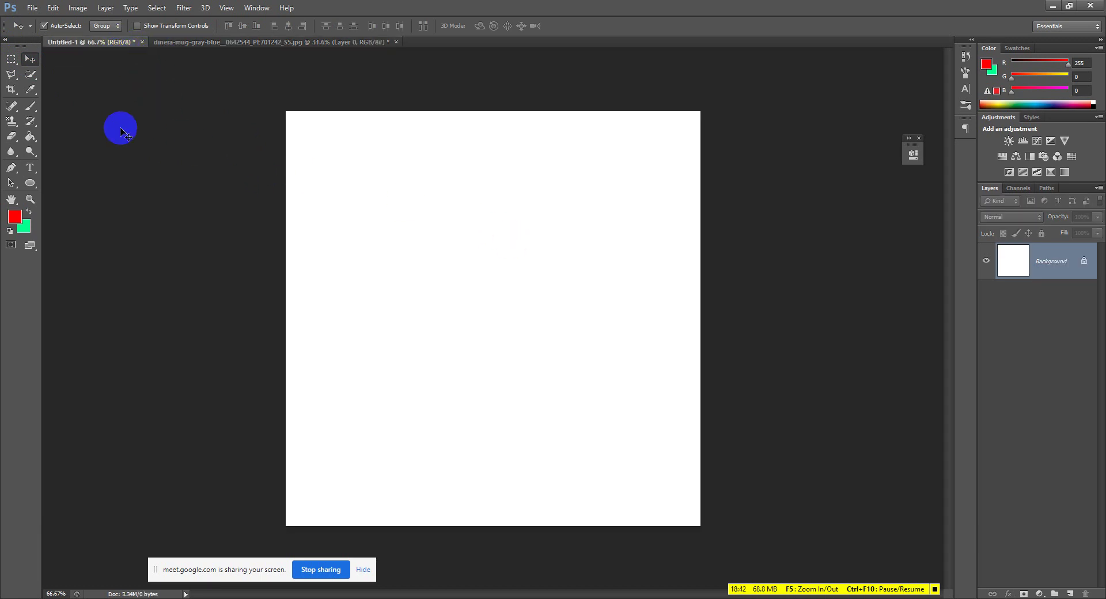
click(10, 169)
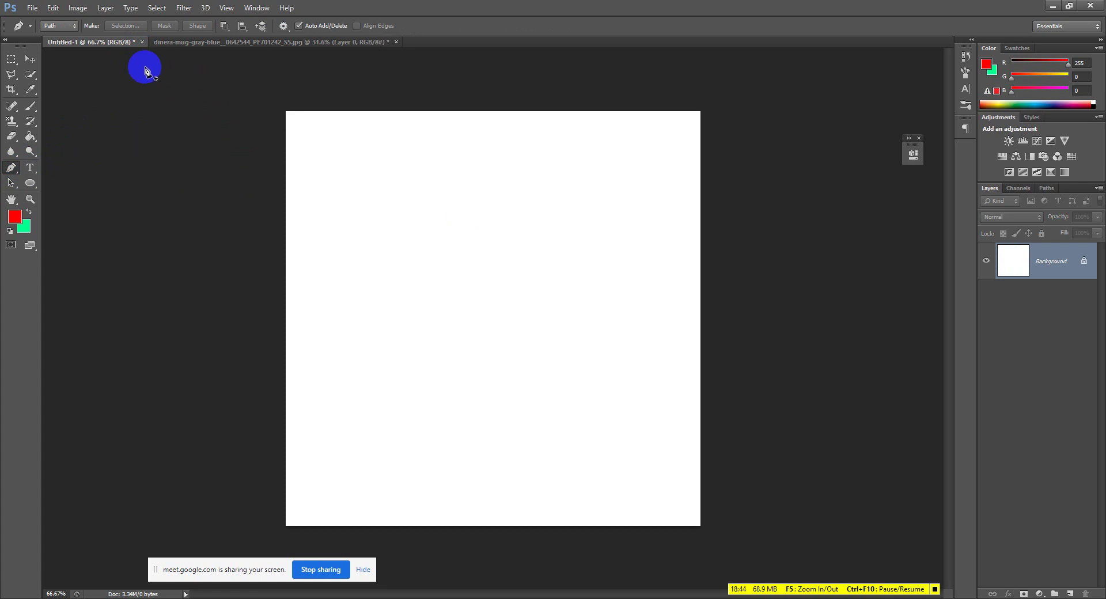
click(58, 29)
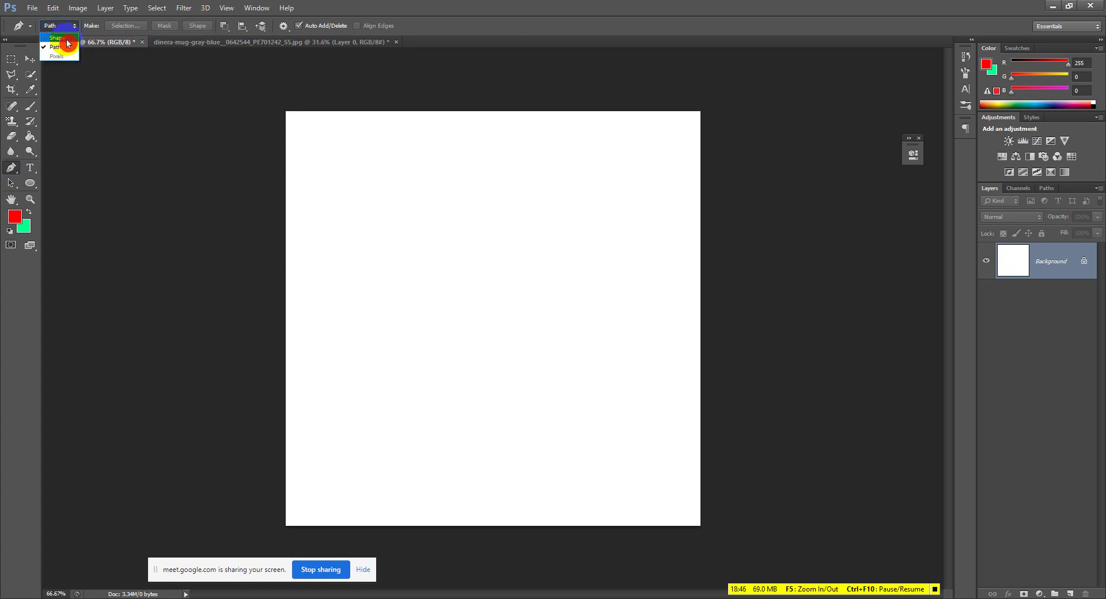
click(51, 41)
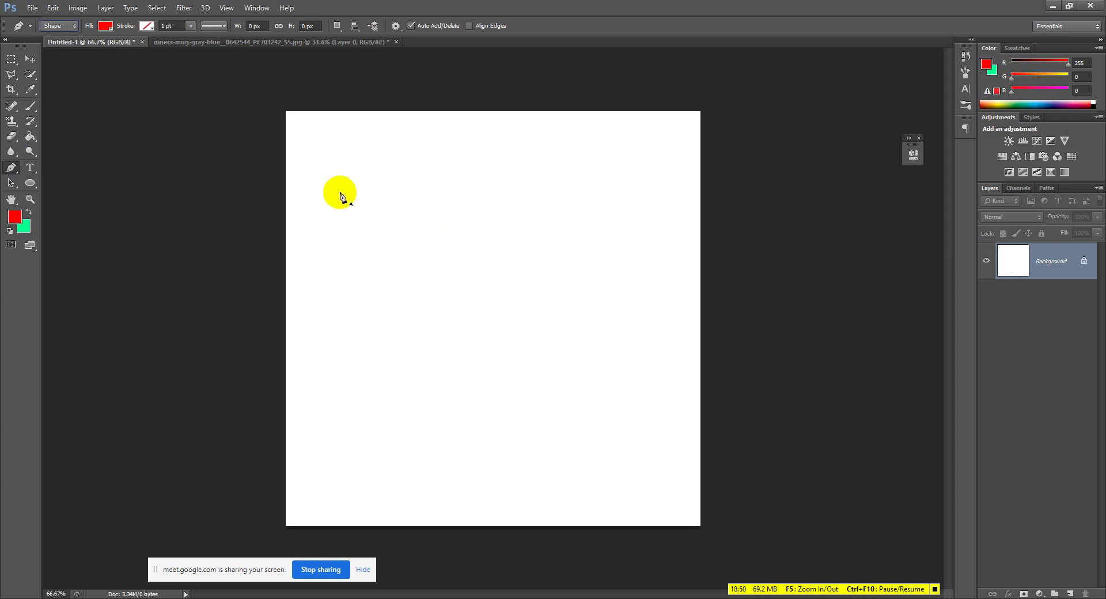
Draw a red four-cornered shape, closing it at the starting corner.
click(359, 185)
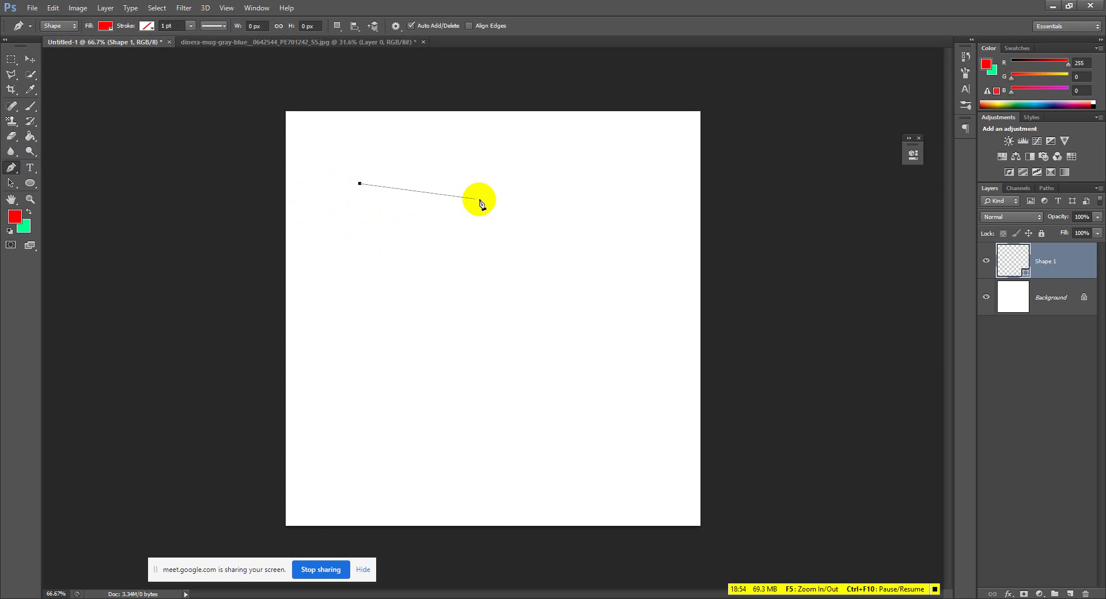
click(487, 291)
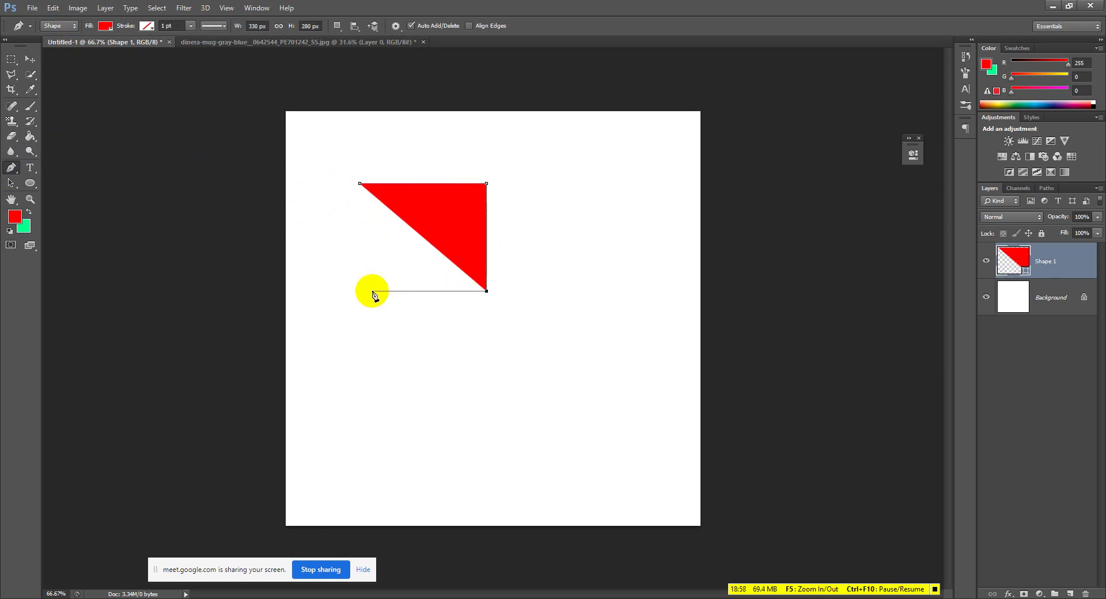
click(362, 291)
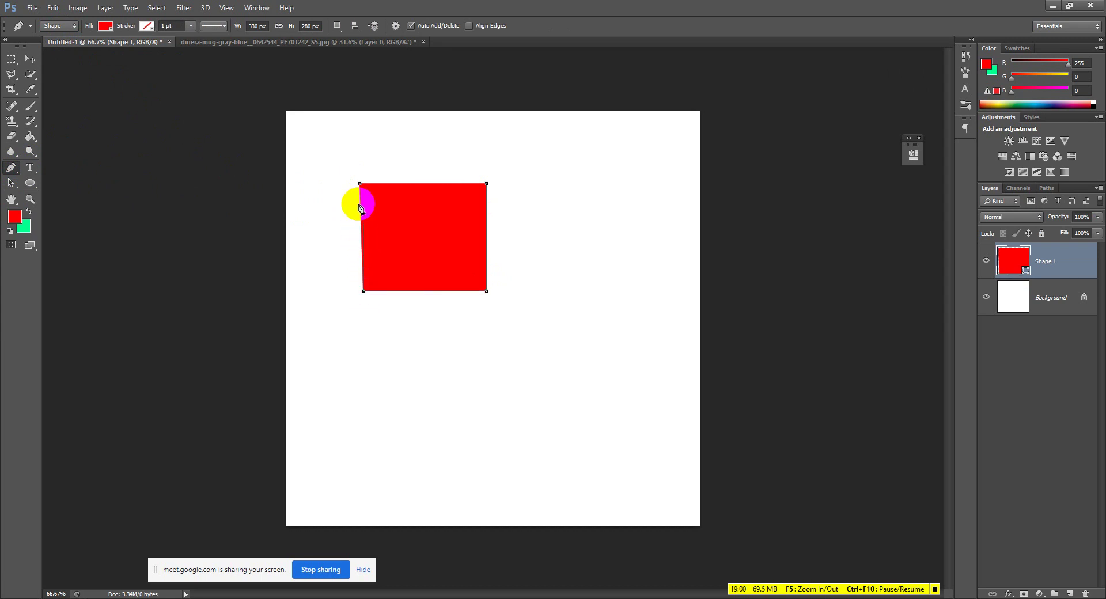
click(360, 184)
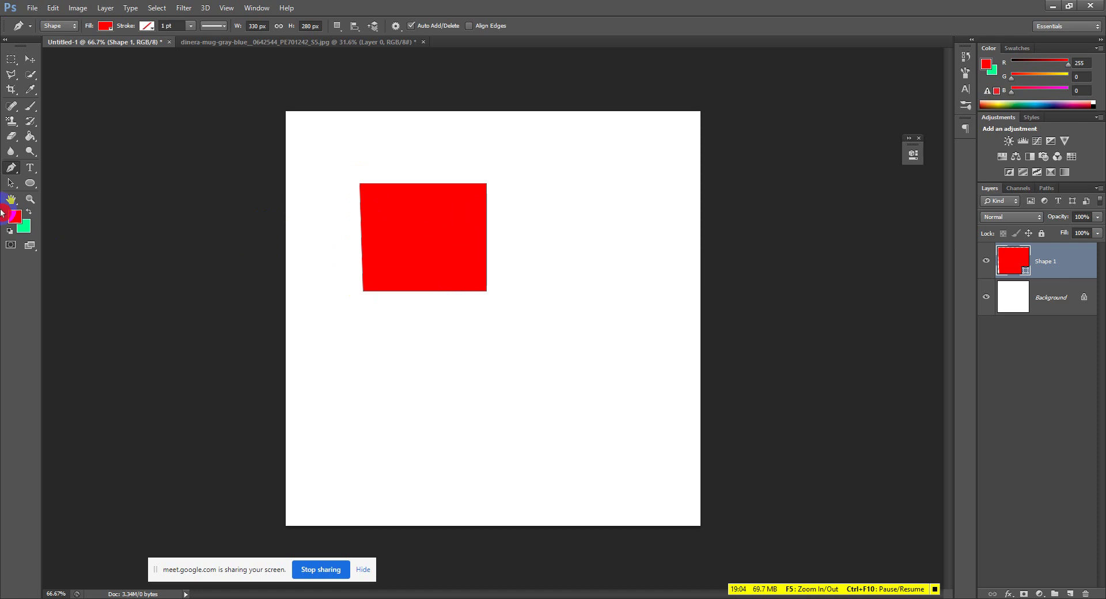
Add anchor points at the midpoints of the shape's top and bottom edges.
click(13, 171)
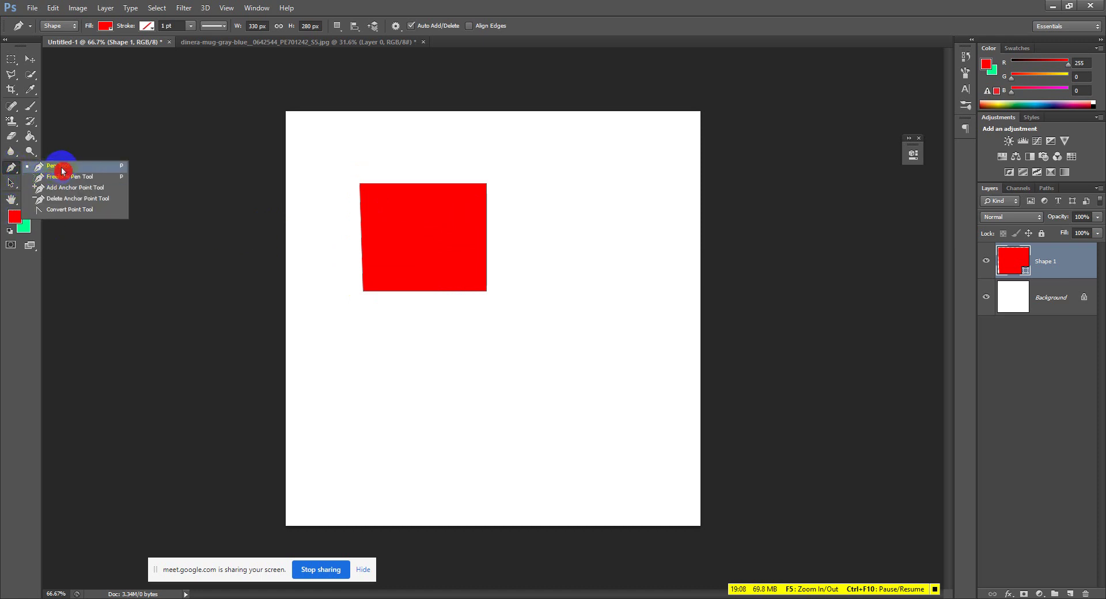
click(54, 163)
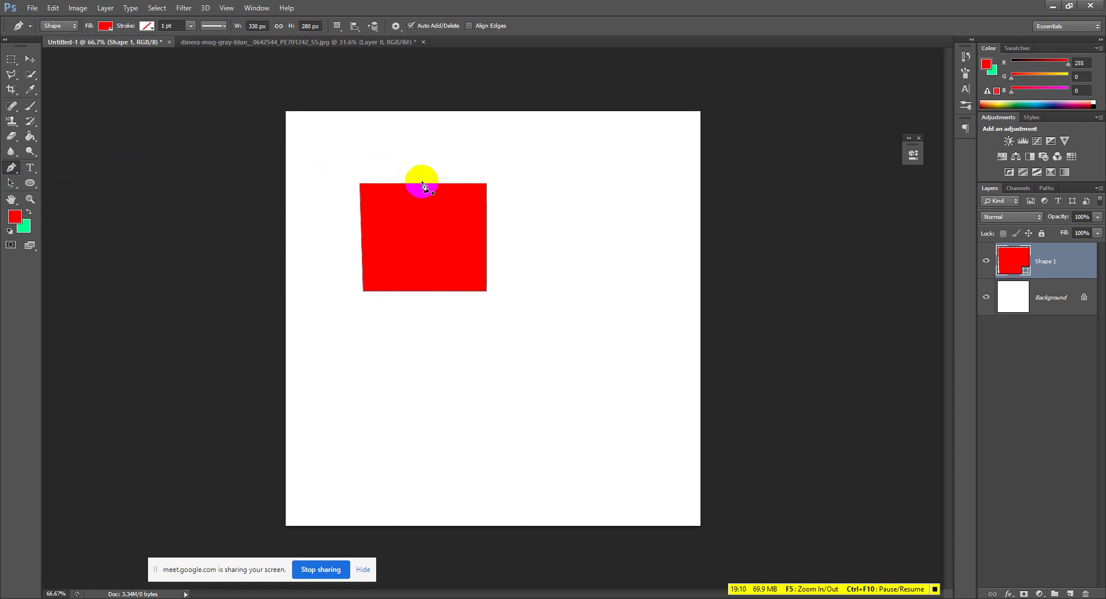
drag(12, 168, 75, 188)
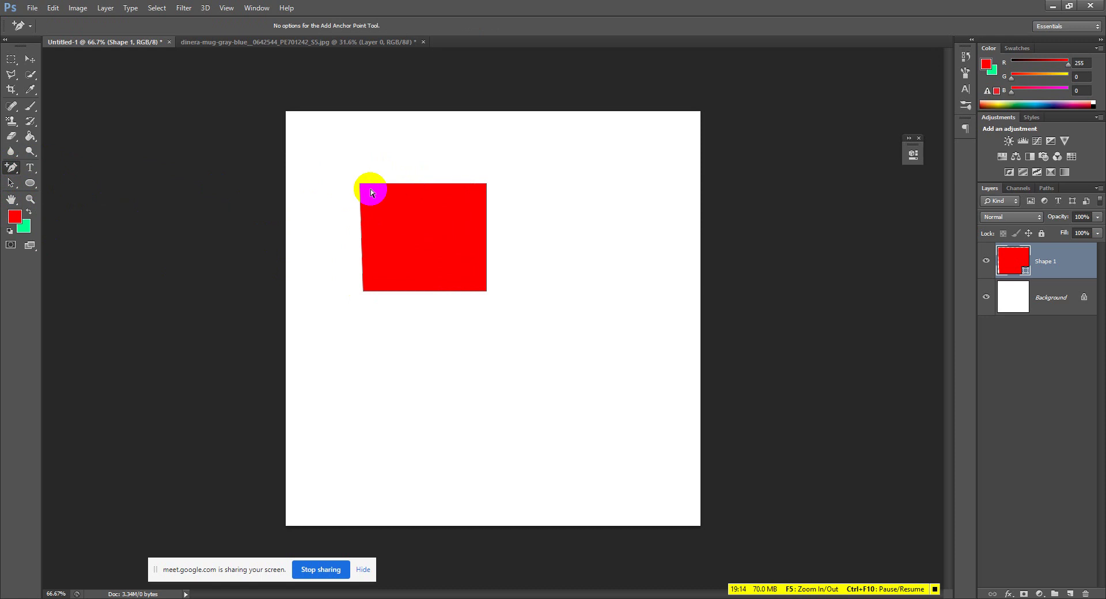
click(424, 184)
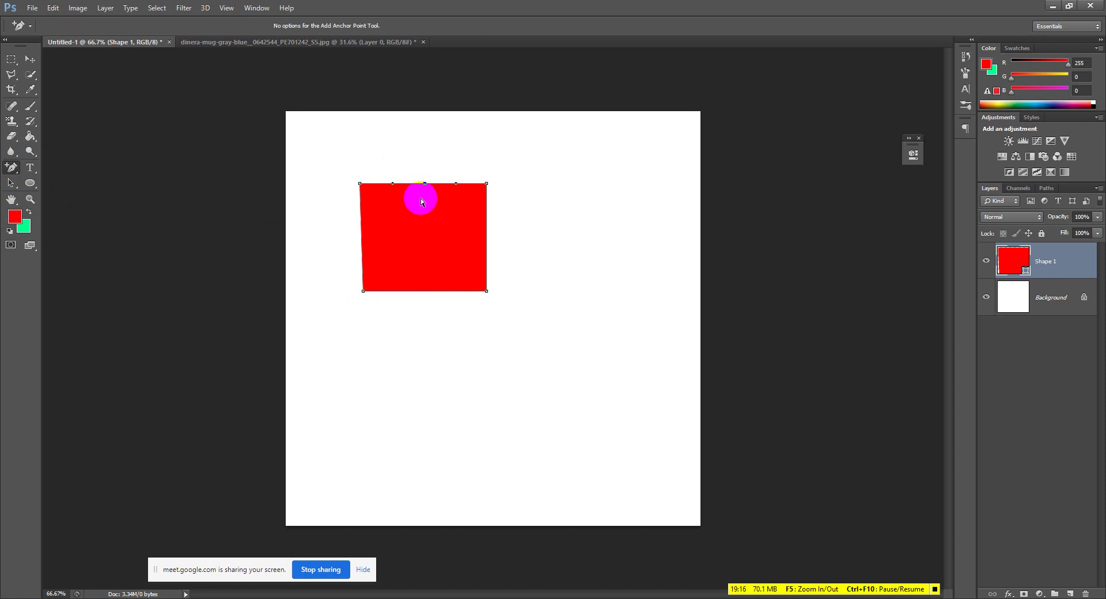
click(425, 291)
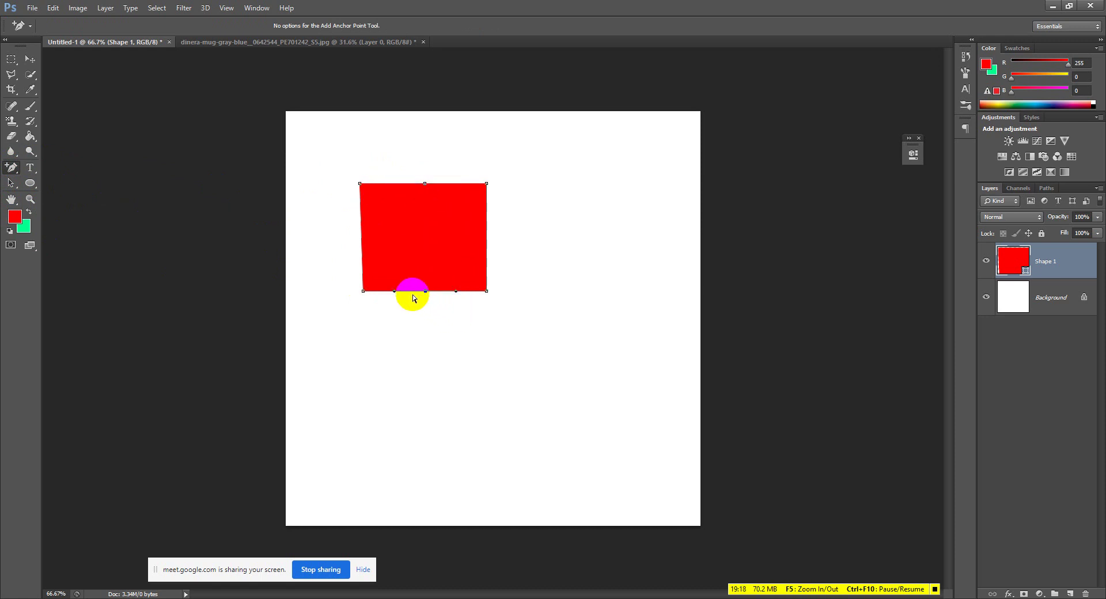
Delete the two bottom corner points, undoing the deletion of the top corners.
drag(11, 173, 11, 173)
click(63, 202)
click(362, 291)
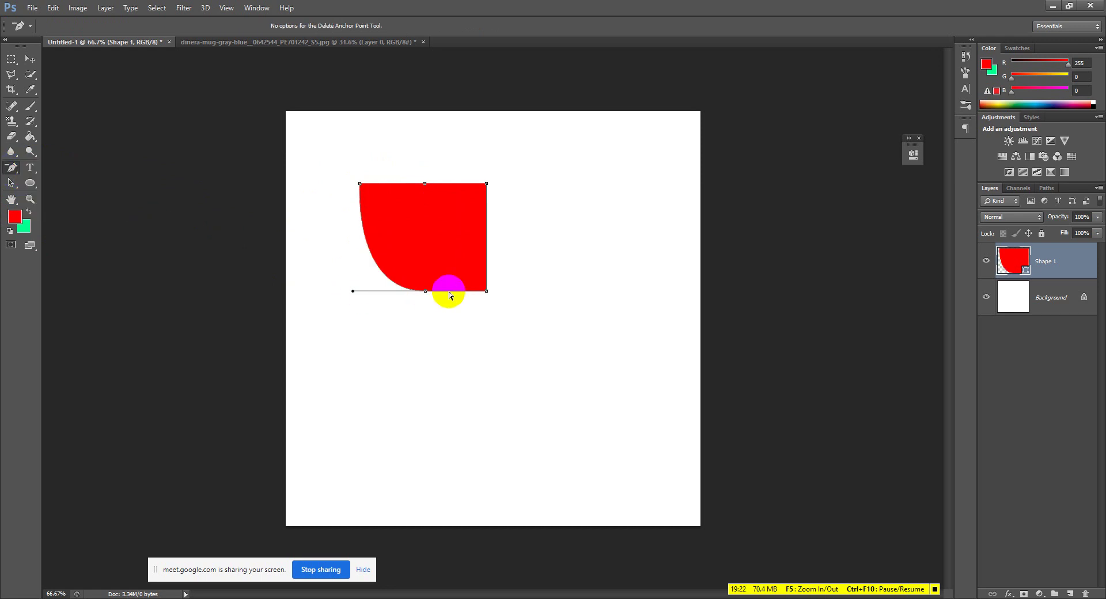
click(486, 292)
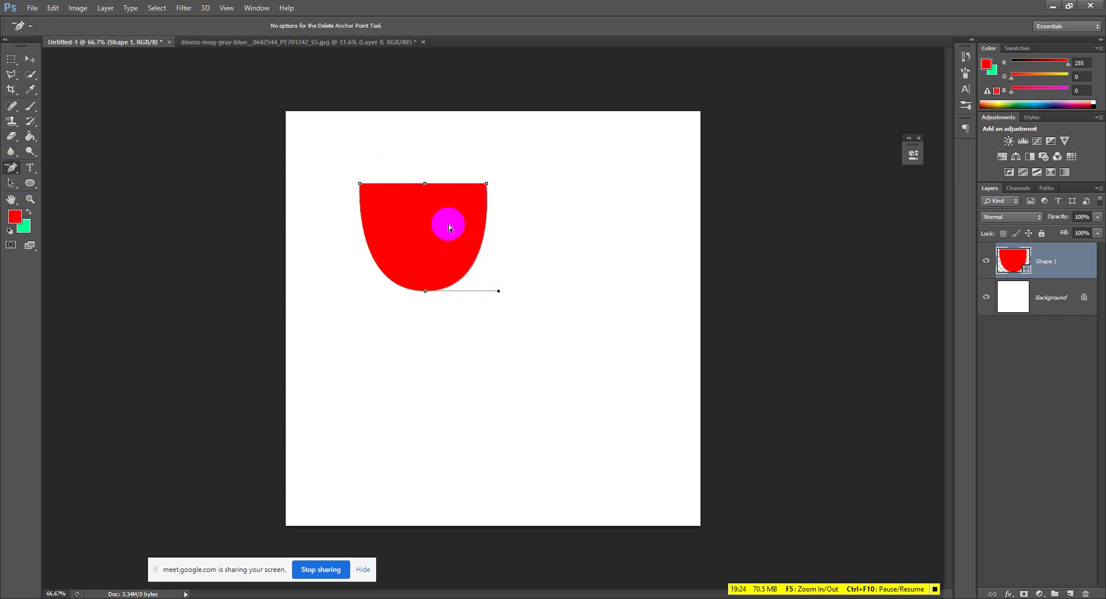
click(360, 183)
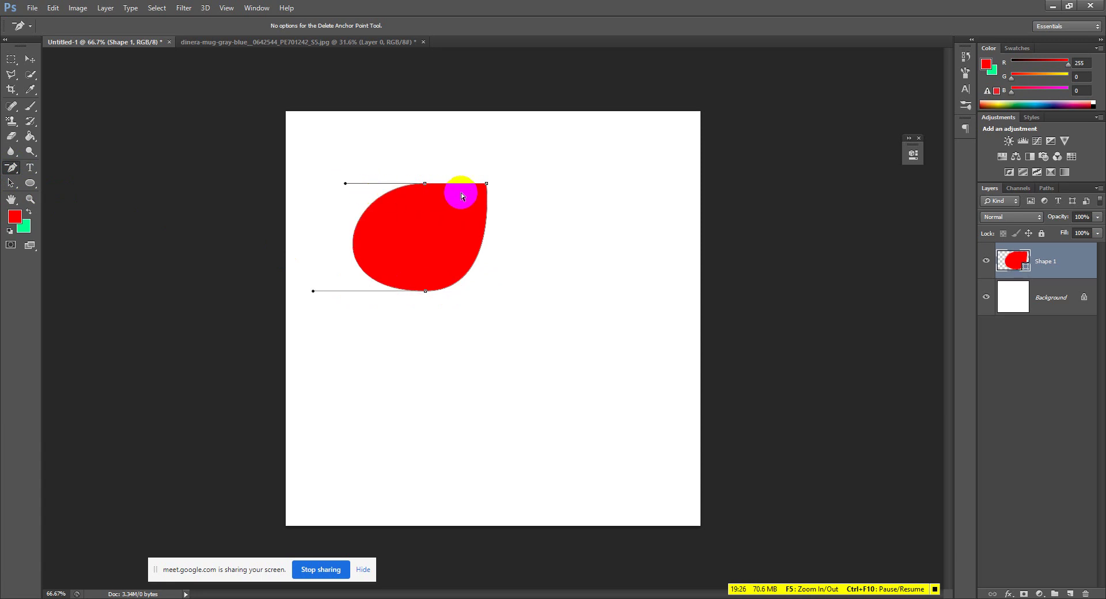
click(487, 184)
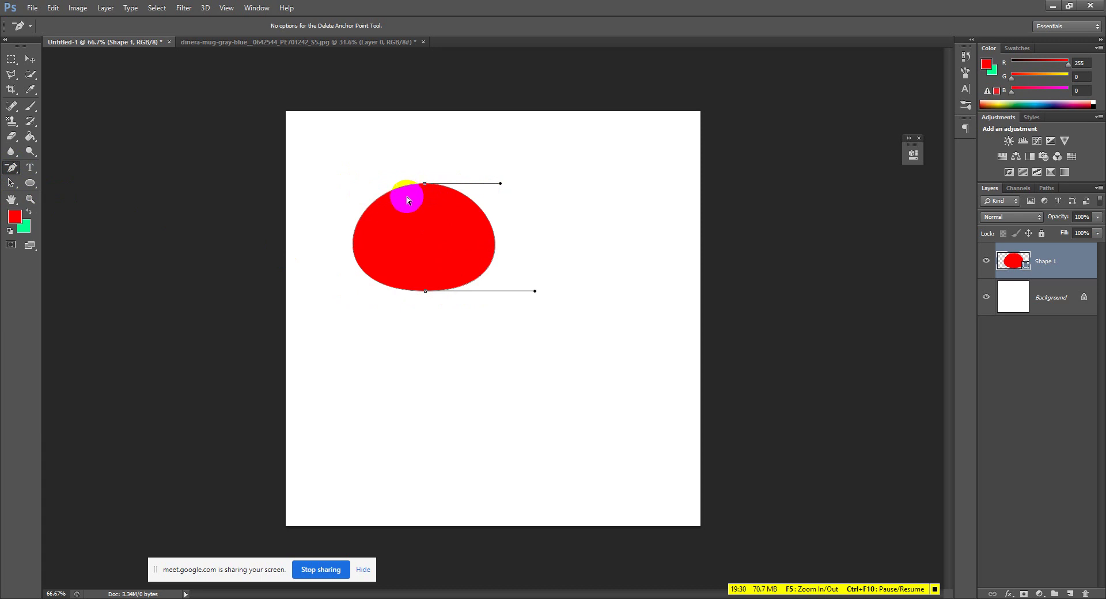
key(ctrl+alt+z)
key(ctrl+alt+z)
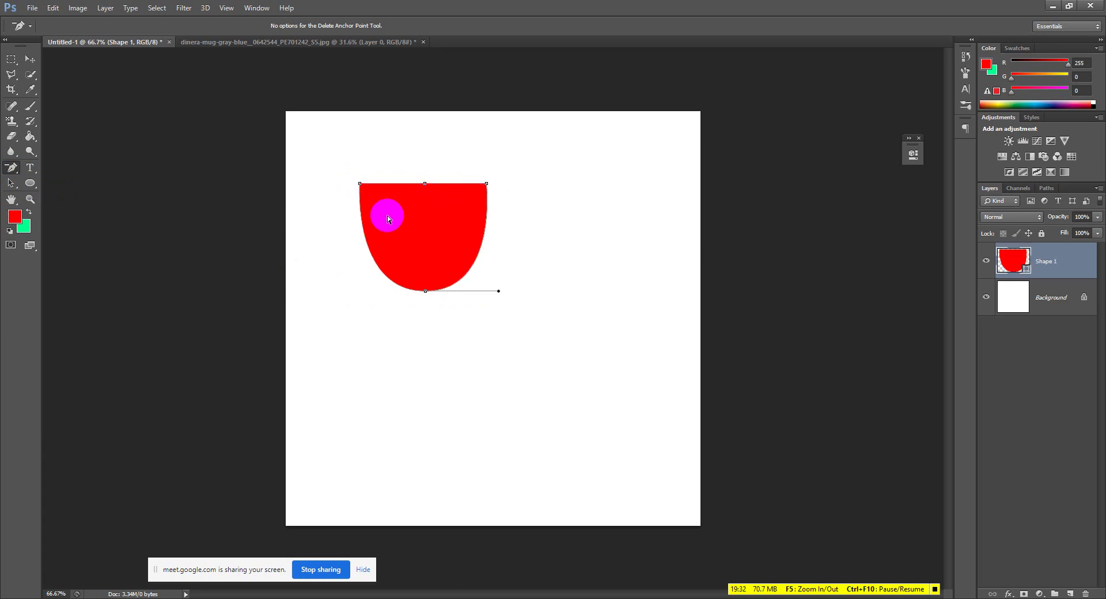
drag(6, 168, 62, 214)
Convert the shape's anchor points to curve its sides into a red heart.
click(424, 291)
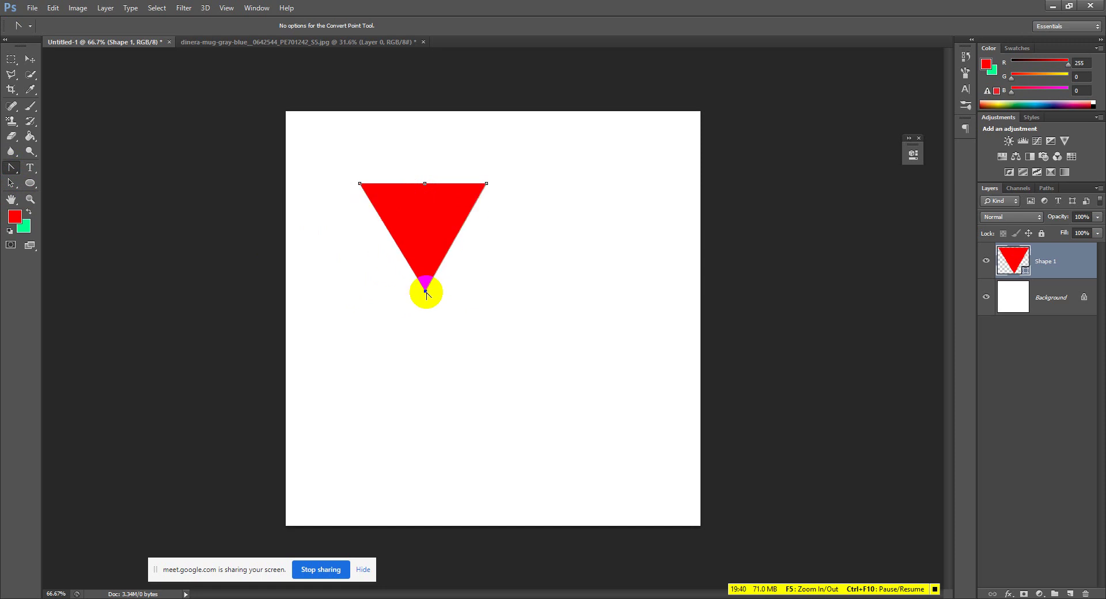
drag(425, 291, 105, 297)
key(ctrl+z)
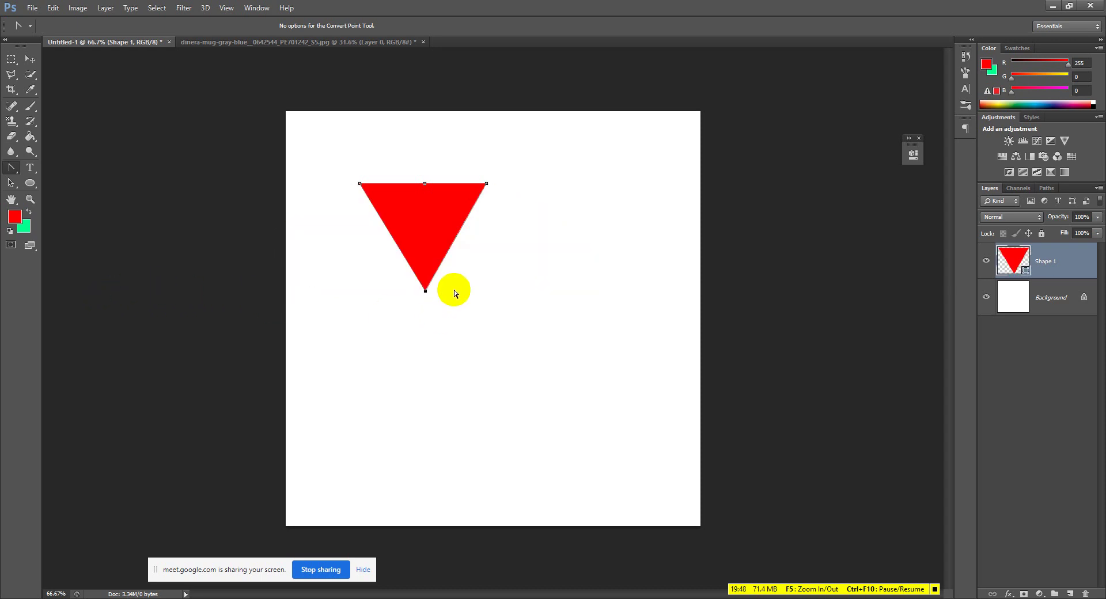
drag(360, 184, 370, 116)
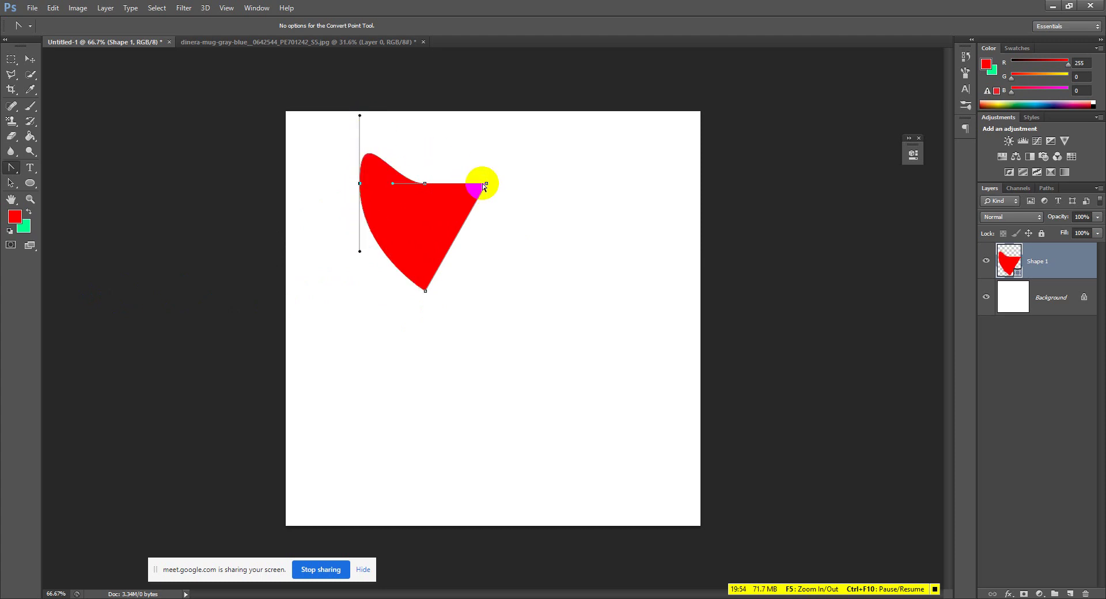
click(486, 183)
drag(486, 184, 482, 250)
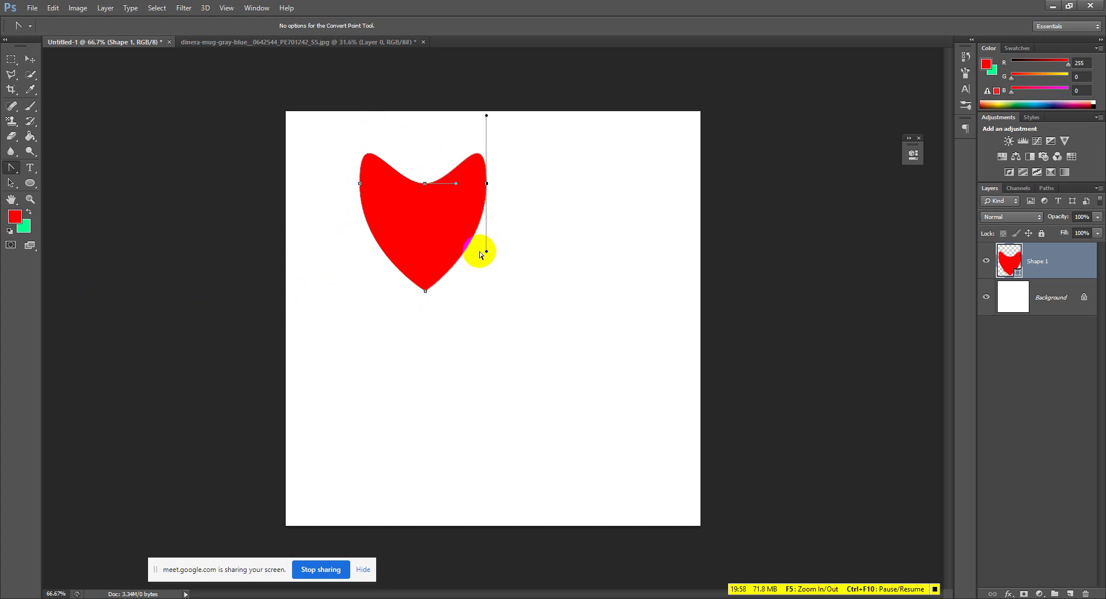
click(425, 184)
click(424, 184)
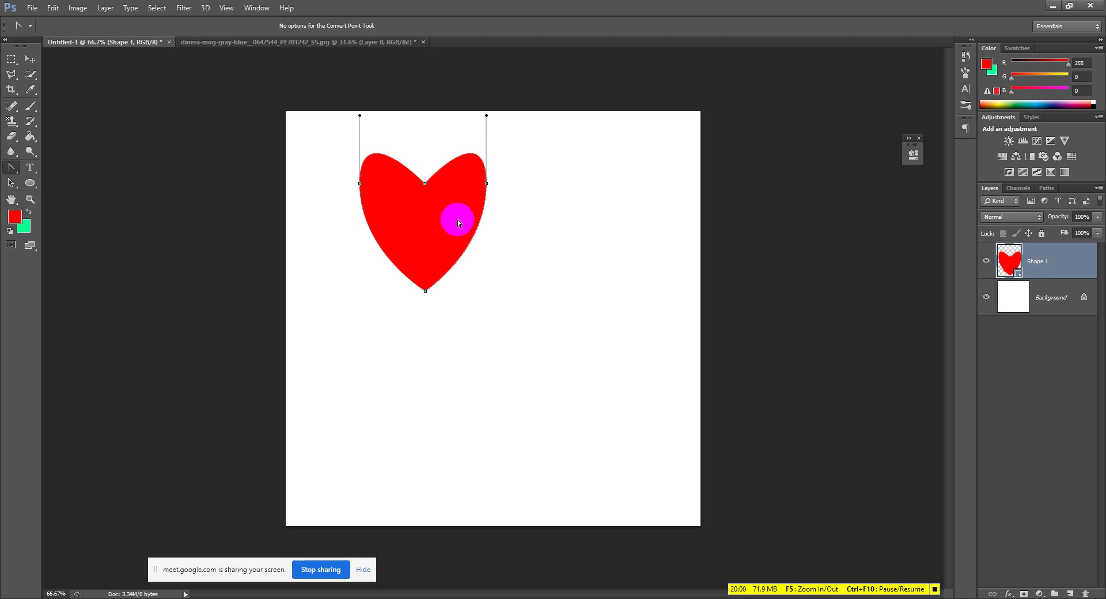
Move and Free Transform the heart, then delete the Shape 1 layer.
click(31, 62)
drag(449, 182, 442, 228)
key(ctrl+t)
click(578, 26)
click(484, 282)
drag(484, 282, 507, 225)
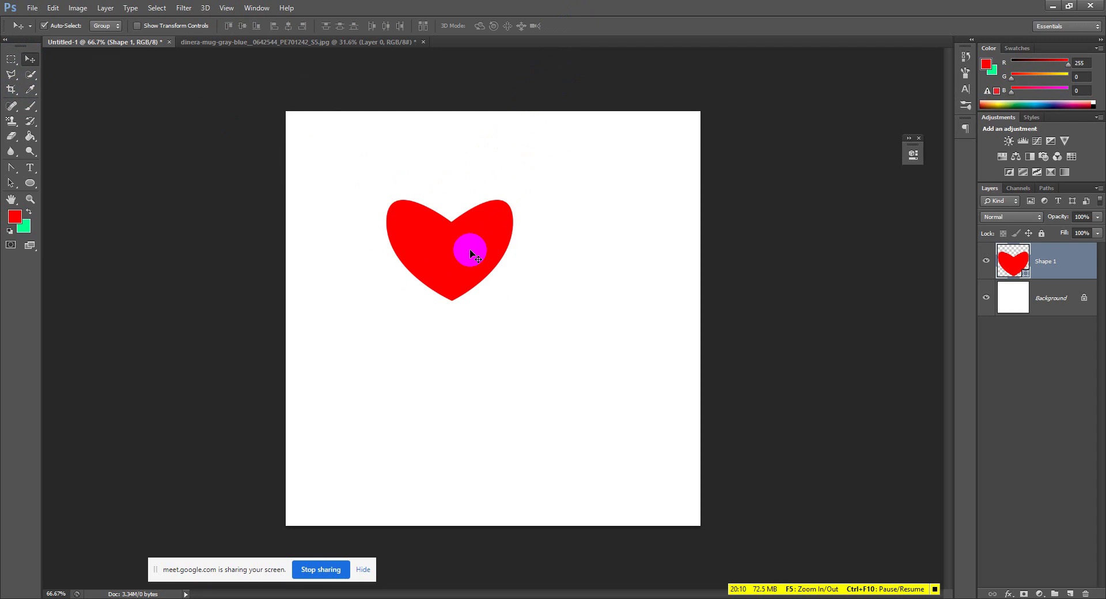
drag(473, 250, 473, 250)
key(Delete)
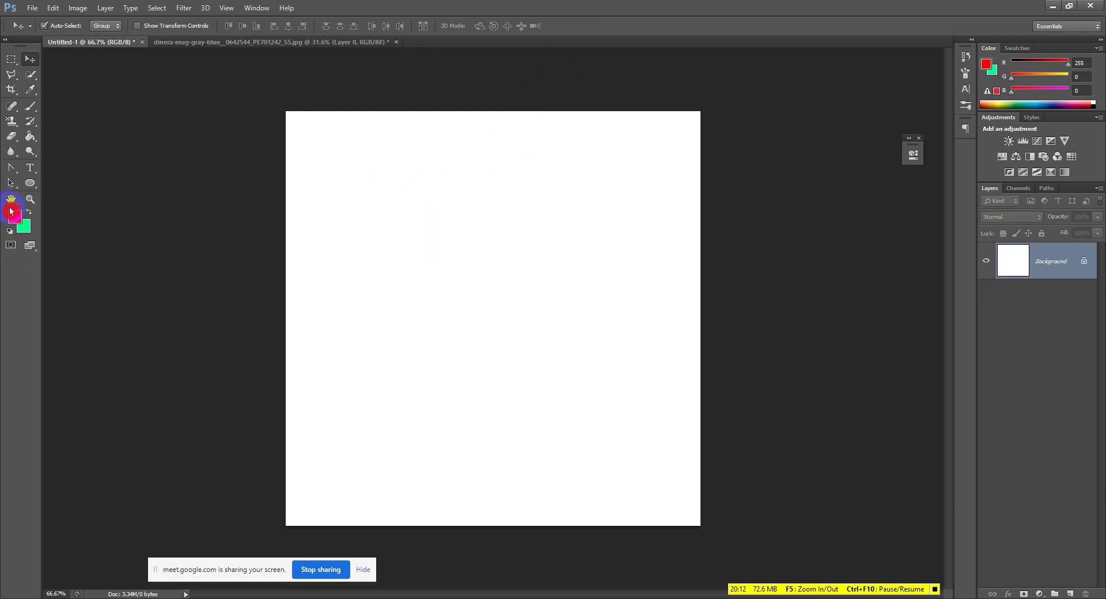
Draw a red freehand blob near the canvas top with the Freeform Pen in Shape mode.
click(18, 173)
drag(17, 173, 58, 176)
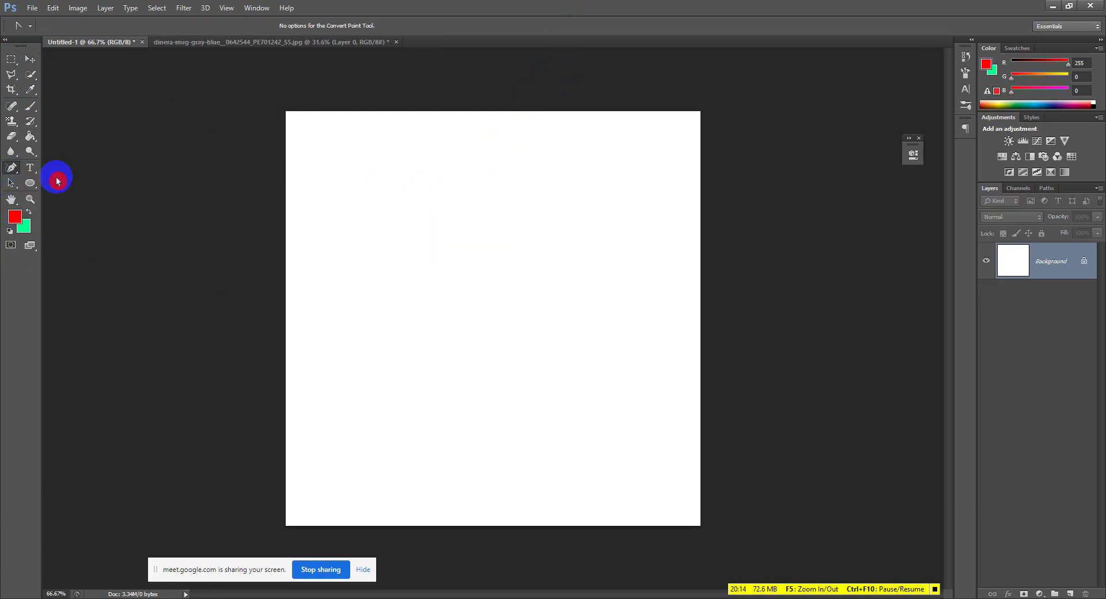
click(25, 173)
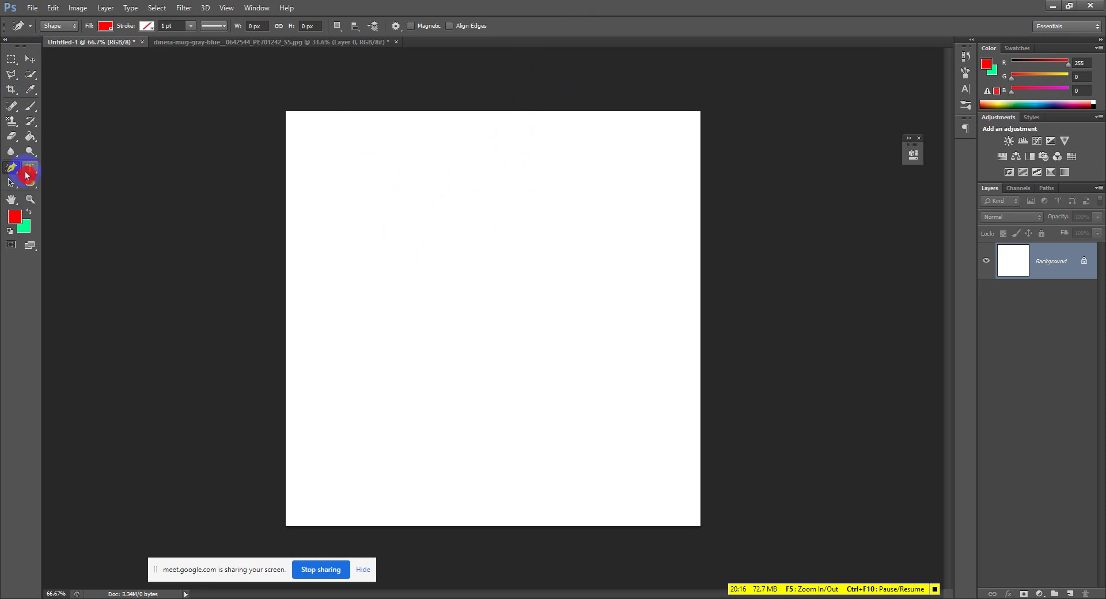
mouse_move(402, 163)
mouse_down()
mouse_move(382, 211)
mouse_move(461, 257)
mouse_move(572, 222)
mouse_move(622, 170)
mouse_move(555, 128)
mouse_move(437, 138)
mouse_move(397, 162)
mouse_move(415, 158)
mouse_move(408, 208)
mouse_up()
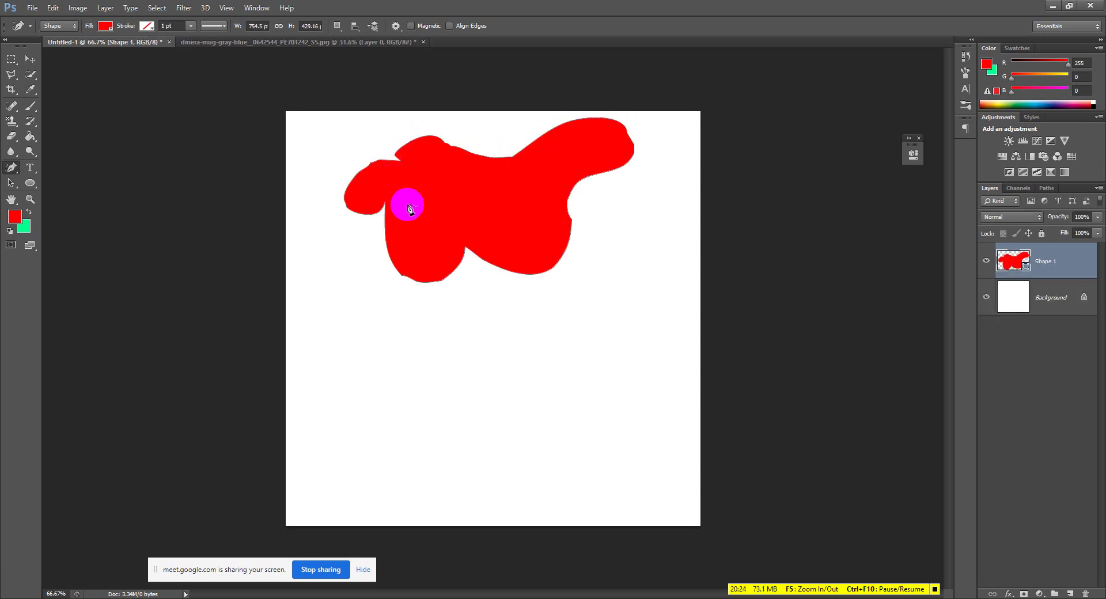
click(568, 247)
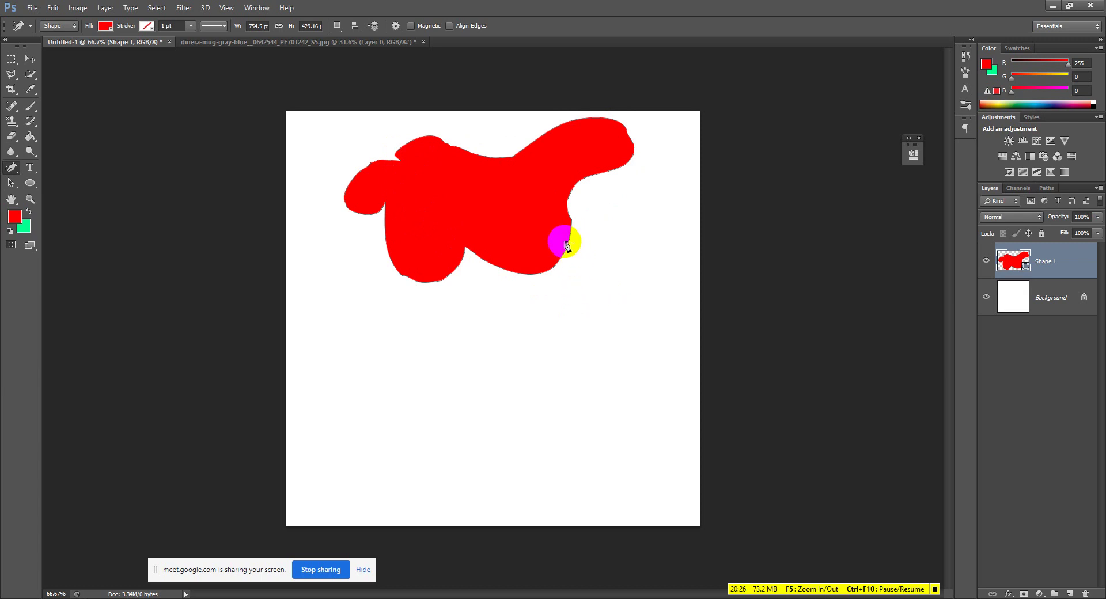
Switch the Freeform Pen to Path mode, trace an outline below the blob, and load it as a selection.
click(64, 27)
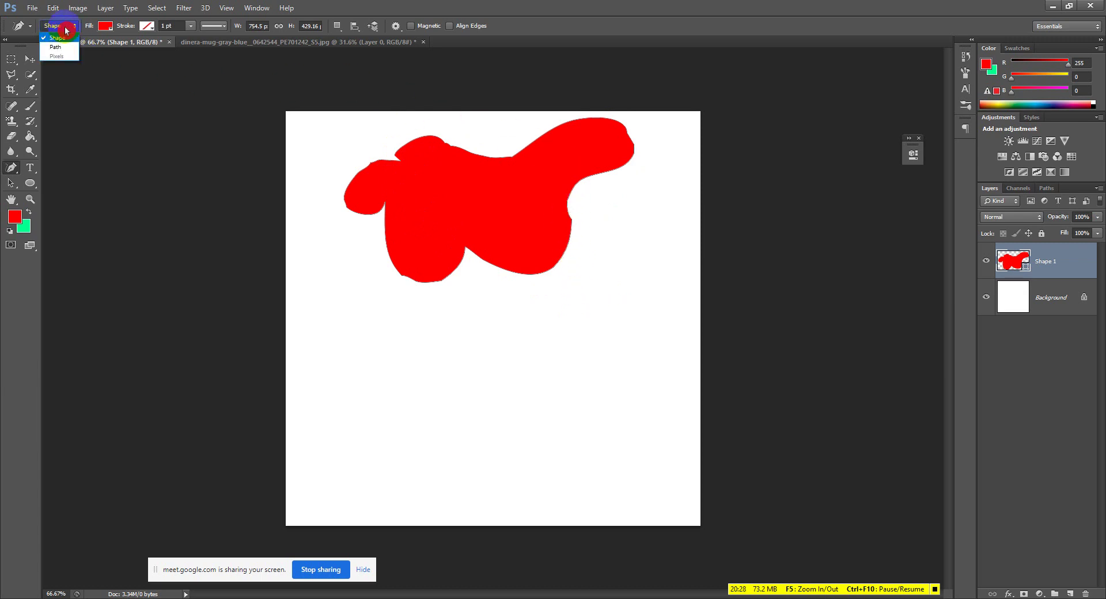
click(55, 46)
mouse_move(605, 320)
mouse_down()
mouse_move(536, 306)
mouse_move(467, 401)
mouse_move(546, 452)
mouse_move(644, 444)
mouse_move(677, 364)
mouse_move(626, 332)
mouse_up()
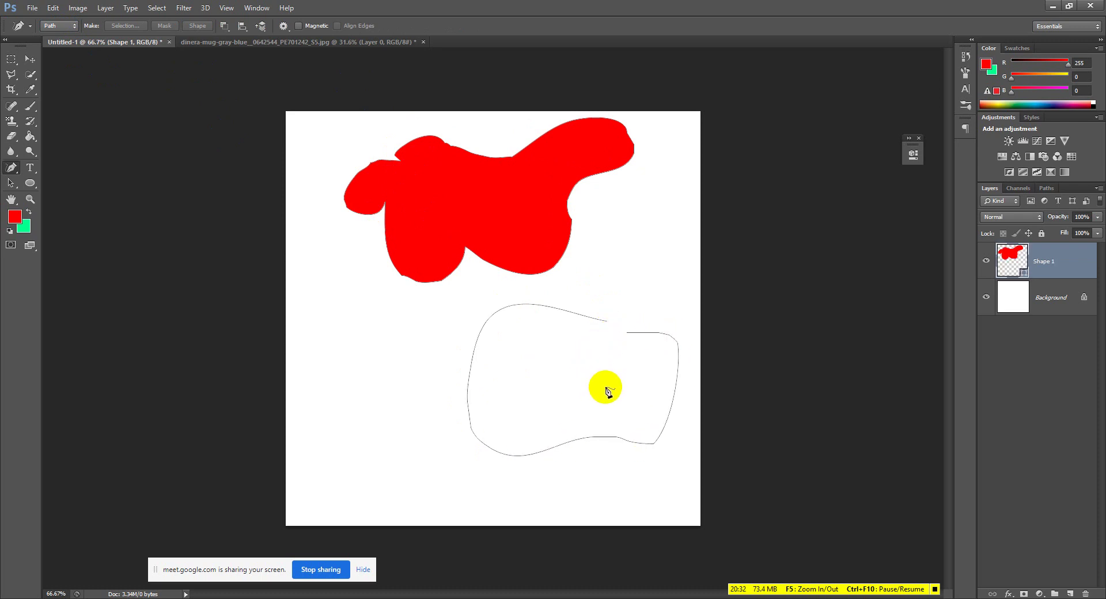
key(ctrl+Return)
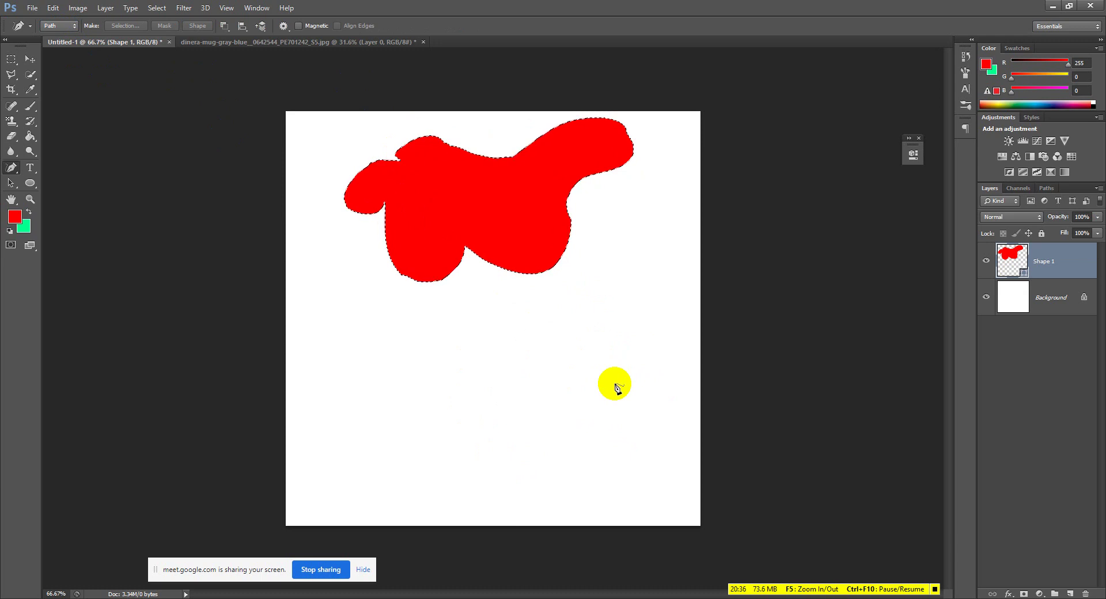
Add a new layer and trace a freehand path below the blob, loading it as a selection.
click(1071, 594)
mouse_move(616, 371)
mouse_down()
mouse_move(406, 412)
mouse_move(510, 449)
mouse_move(632, 445)
mouse_move(665, 396)
mouse_move(621, 375)
mouse_up()
key(ctrl+Return)
Fill the selection with foreground red, deselect, and try dragging Layer 1 below Shape 1.
key(ctrl+shift+i)
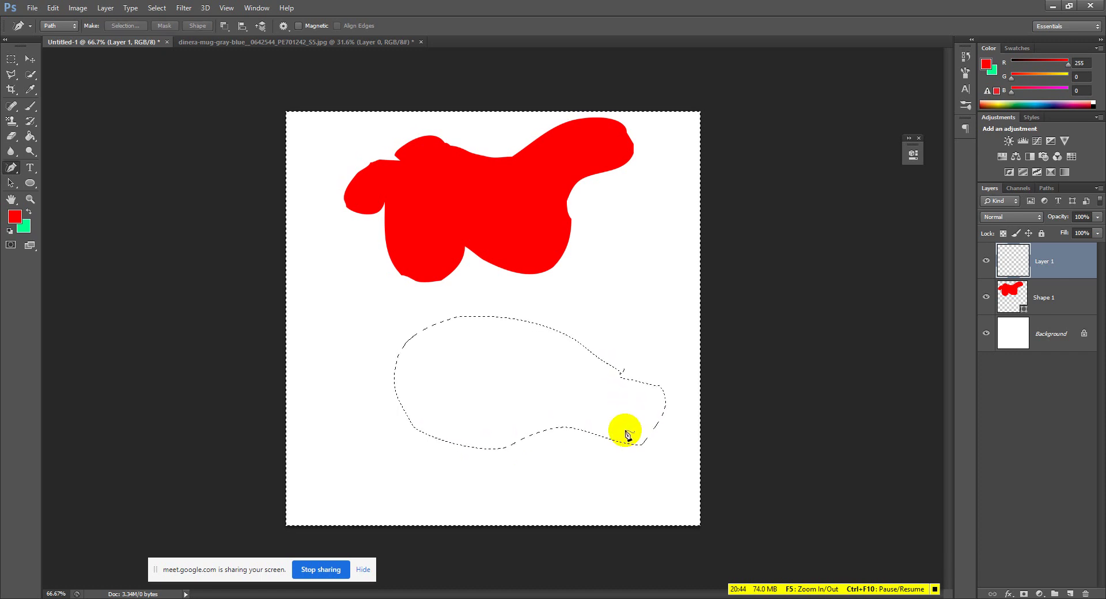
key(ctrl+shift+i)
key(alt+BackSpace)
key(ctrl+d)
click(1020, 270)
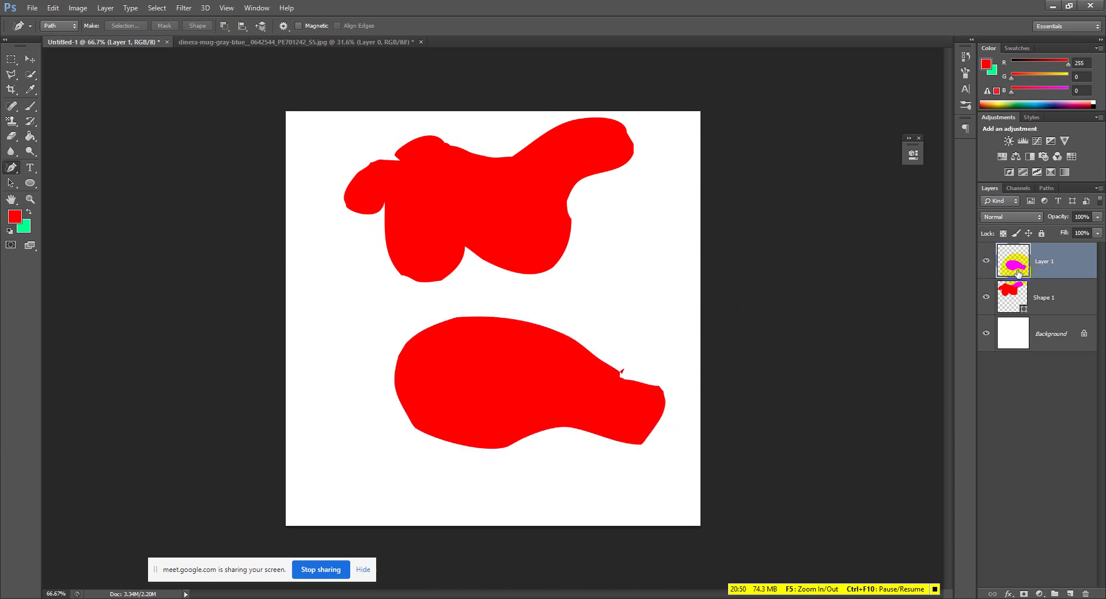
drag(1017, 273, 987, 247)
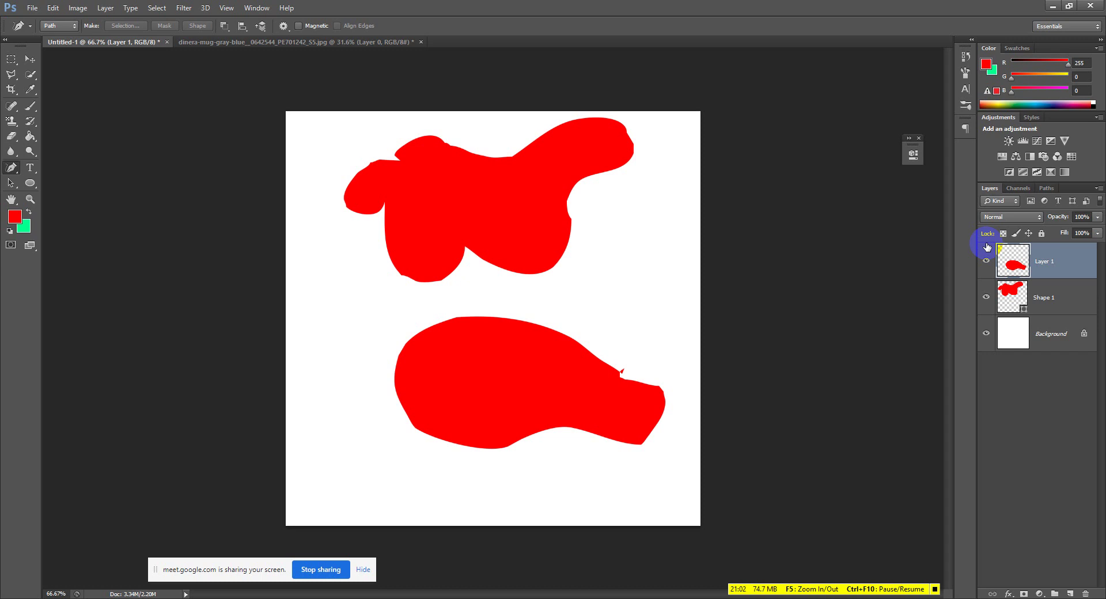
Delete both red shape layers and draw a closed four-point Pen Tool path.
key(Delete)
key(Delete)
drag(12, 170, 52, 167)
click(375, 213)
click(342, 301)
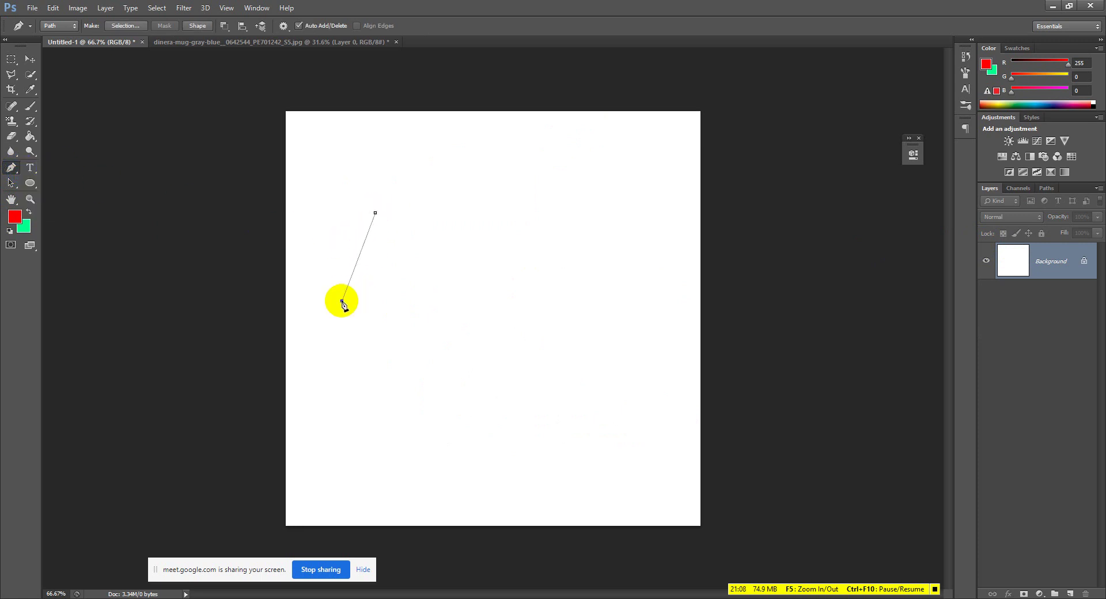
click(513, 286)
click(540, 172)
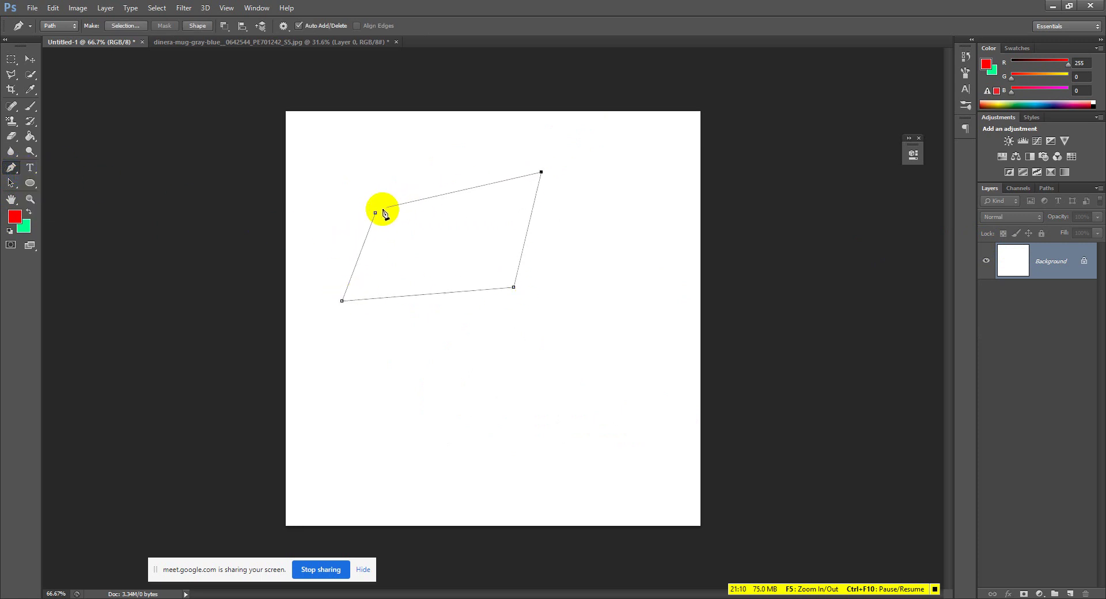
click(375, 212)
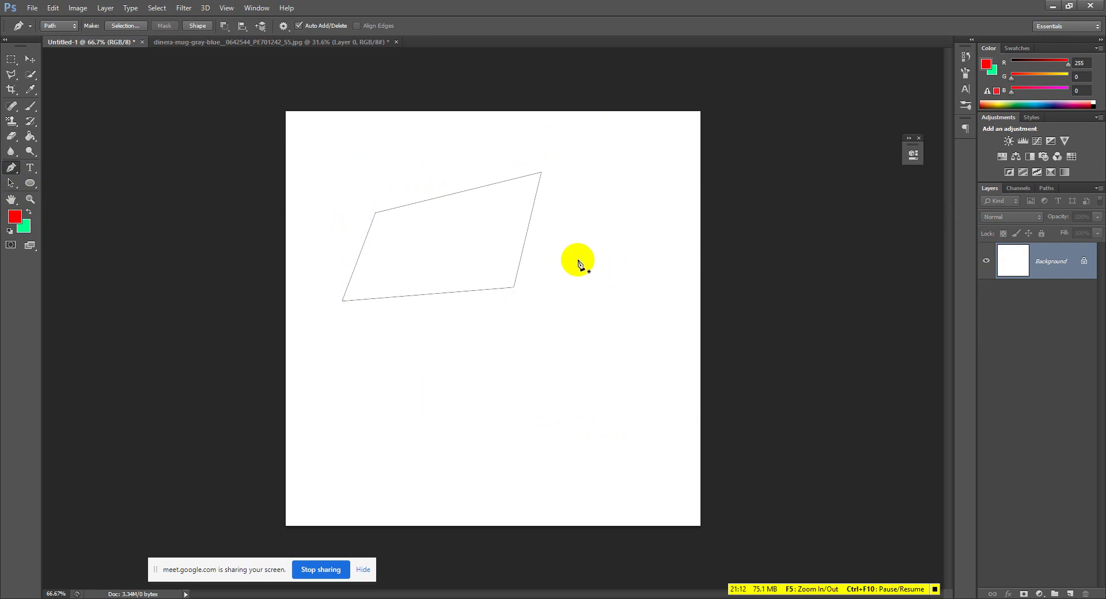
Load the Pen path as a selection, then deselect it.
key(ctrl+Return)
key(ctrl+d)
click(63, 26)
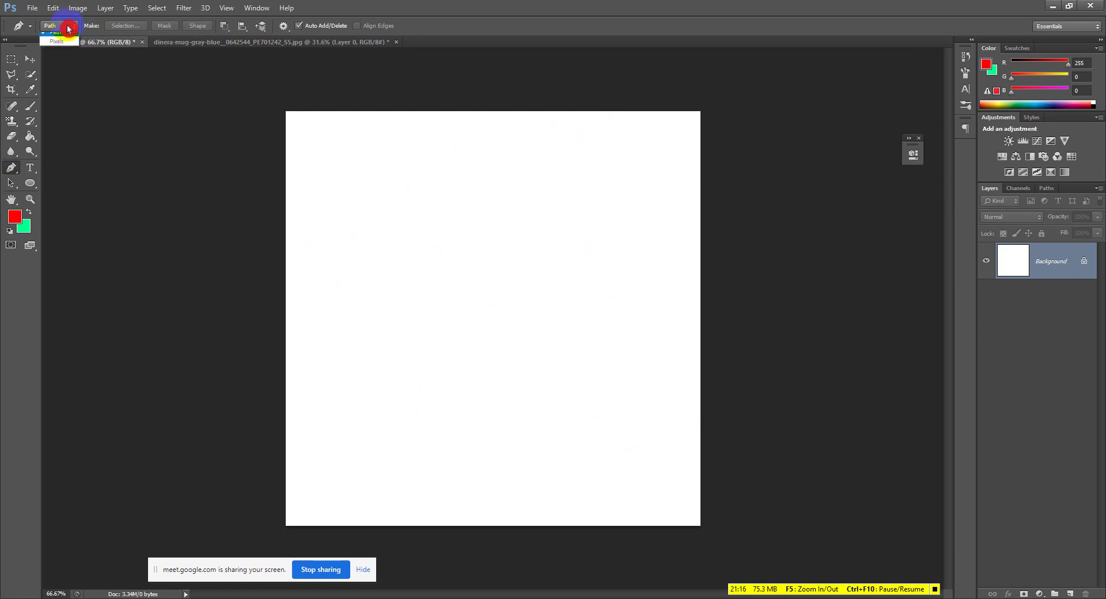
Draw a 496 × 365 px red rectangle in Shape mode by clicking four corners.
click(57, 38)
click(377, 221)
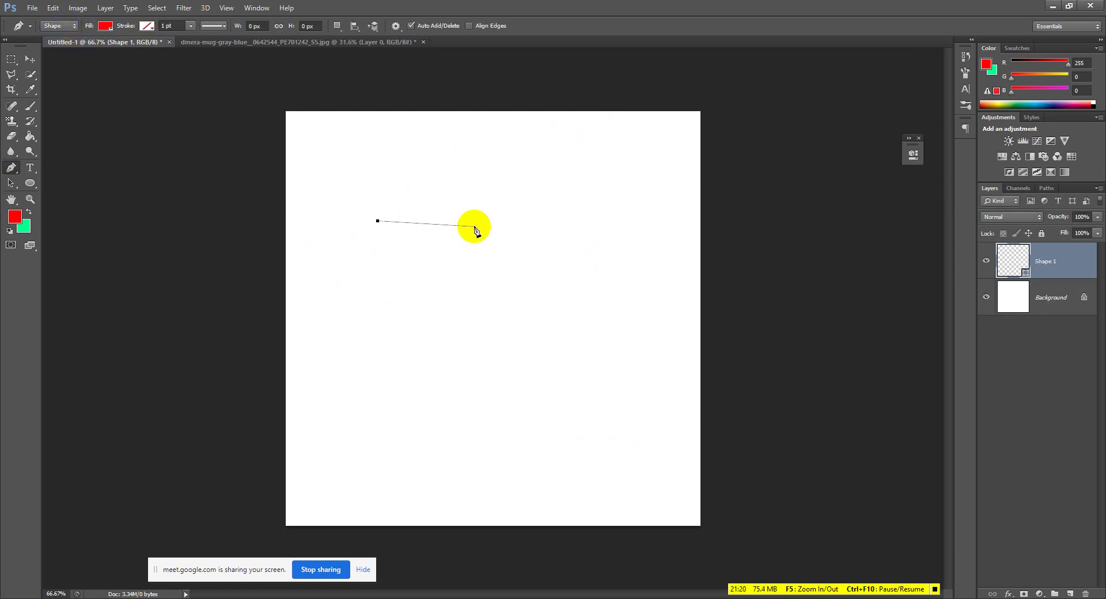
click(568, 221)
click(568, 361)
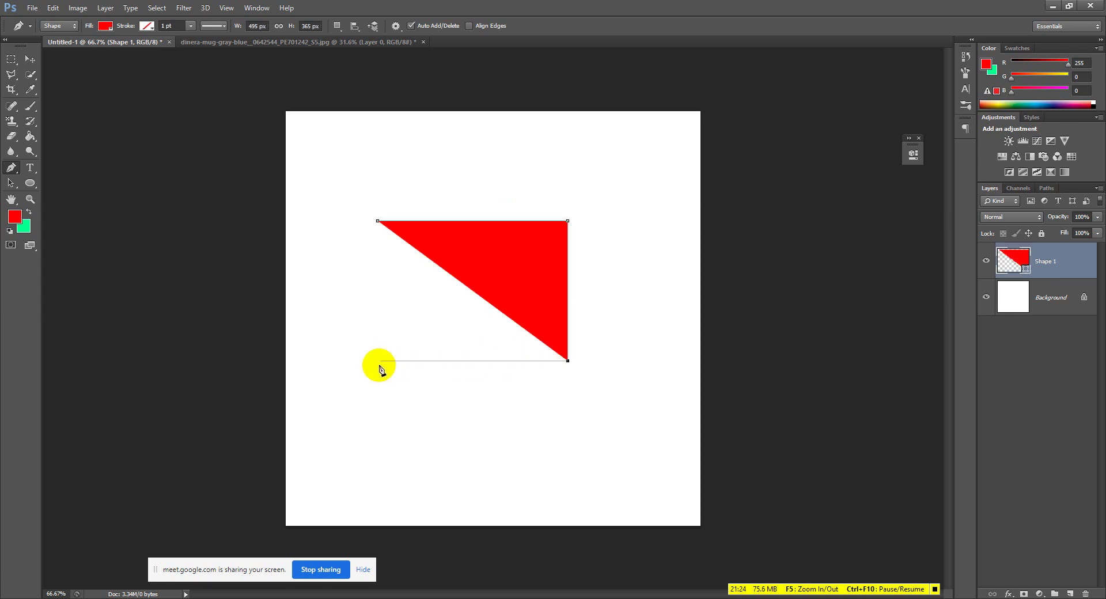
click(378, 360)
click(378, 221)
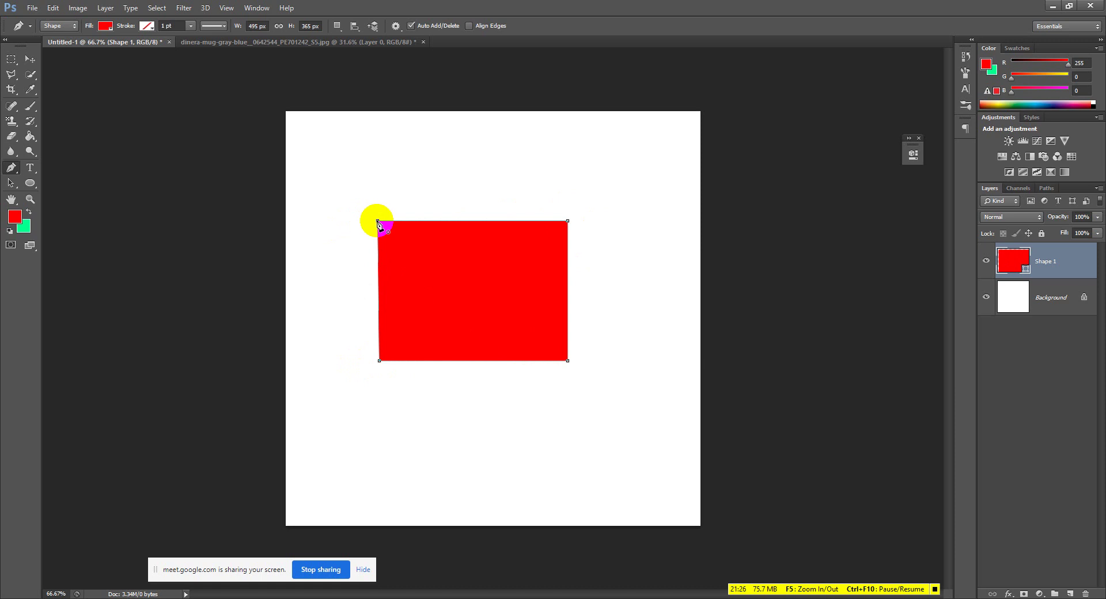
click(21, 189)
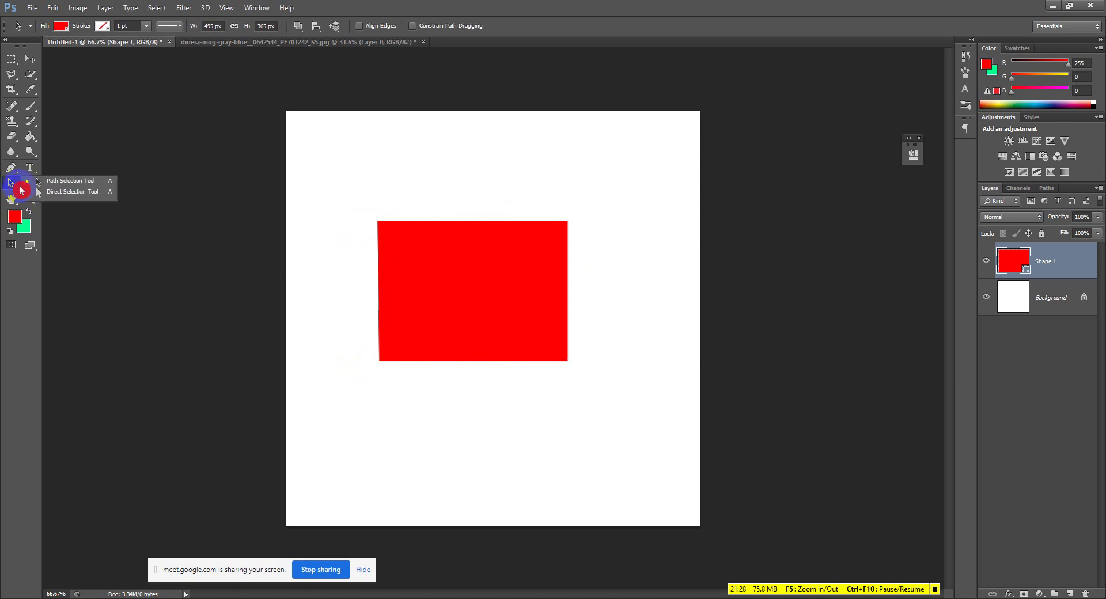
Reshape the red rectangle by dragging its anchor points with the Direct Selection Tool.
click(51, 182)
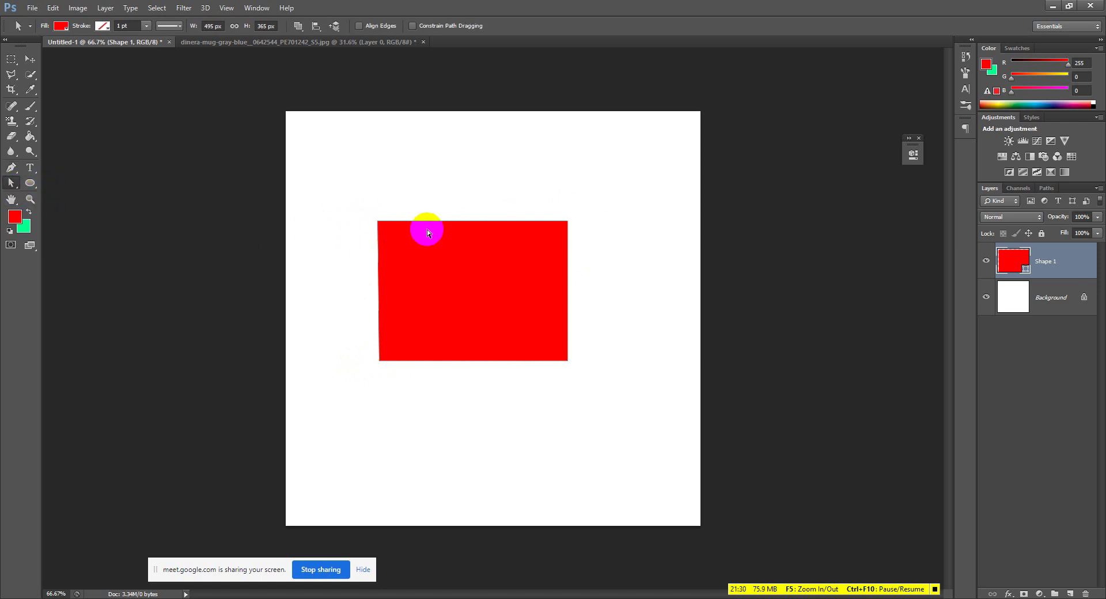
drag(378, 223, 338, 182)
click(536, 335)
drag(567, 361, 417, 247)
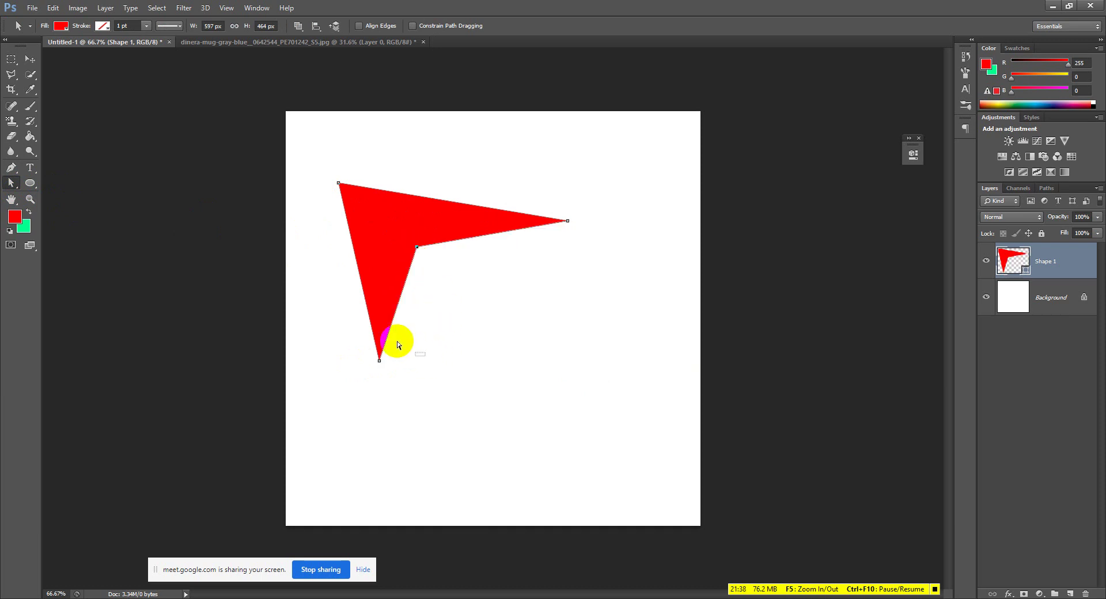
drag(382, 363, 447, 395)
mouse_move(502, 314)
mouse_down()
mouse_move(412, 227)
mouse_move(416, 251)
mouse_move(453, 264)
mouse_up()
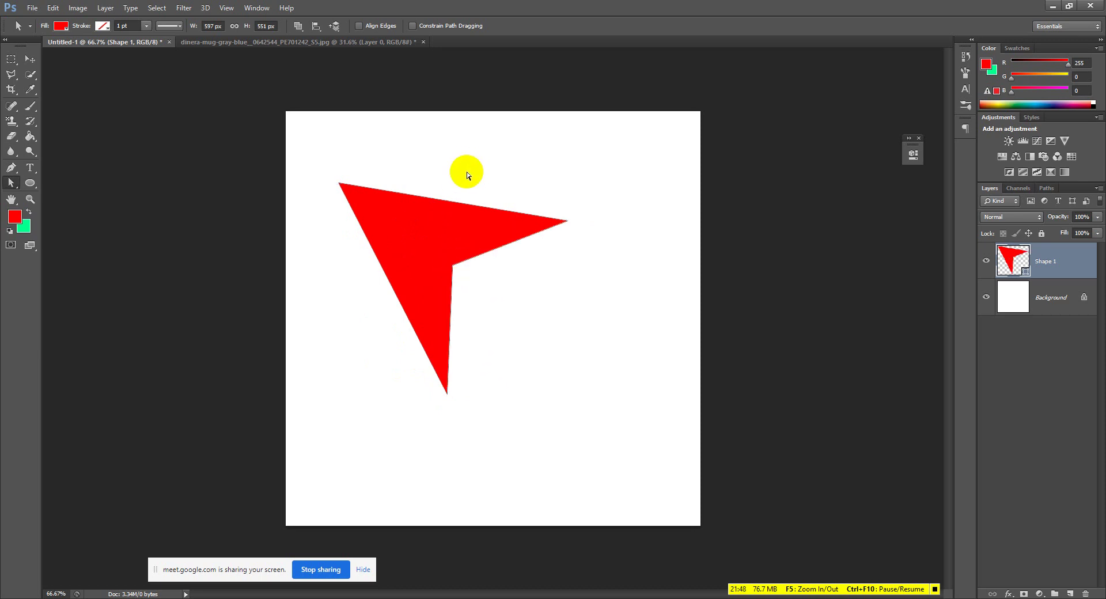
click(467, 195)
Delete the bottom corner anchor to leave a triangle, then delete the Shape 1 layer.
click(432, 370)
key(Delete)
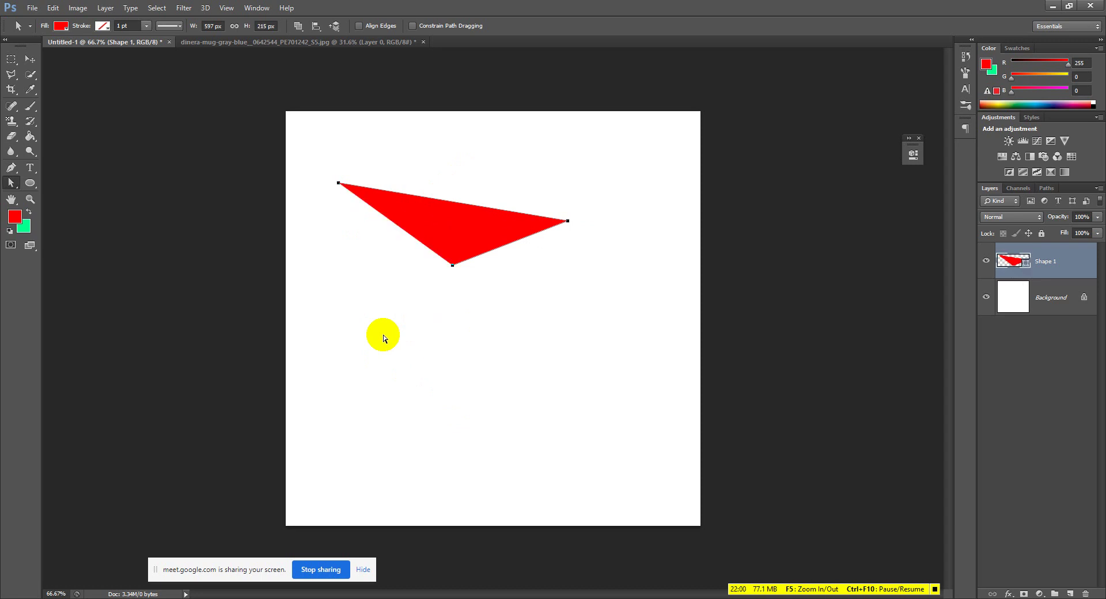
key(Delete)
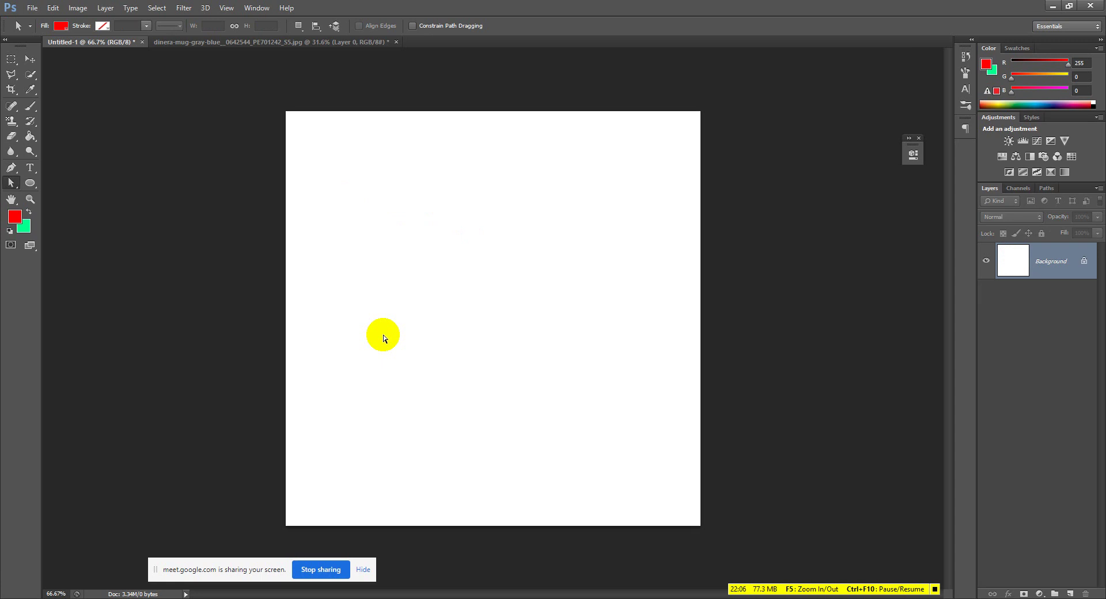
click(120, 101)
Type 'GRAPHIC' and 'DESIGN' on two lines, commit the text, and right-align it.
click(30, 59)
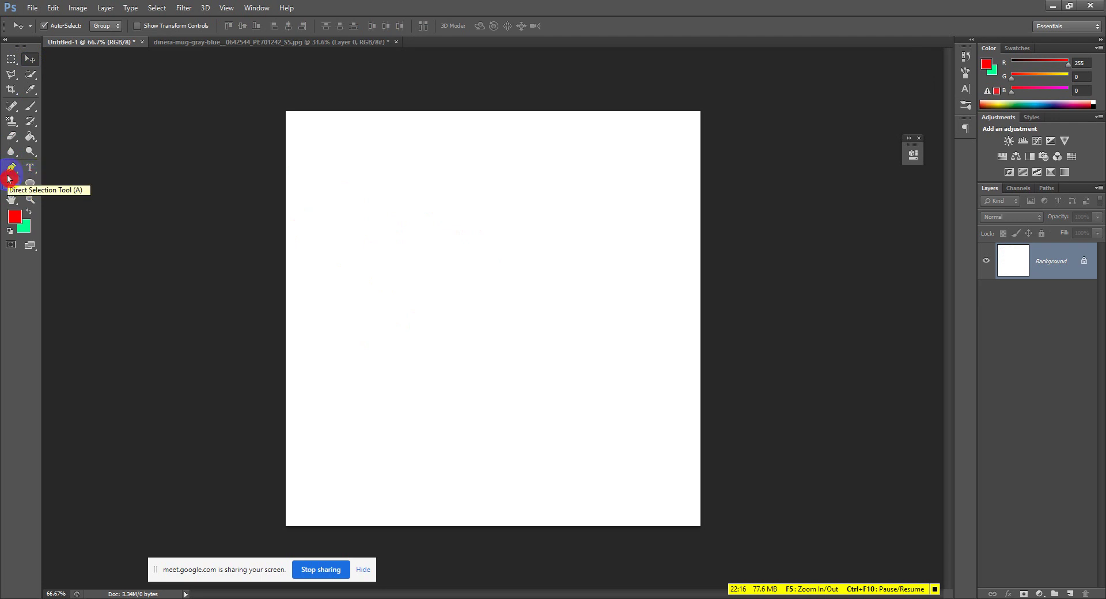
click(30, 168)
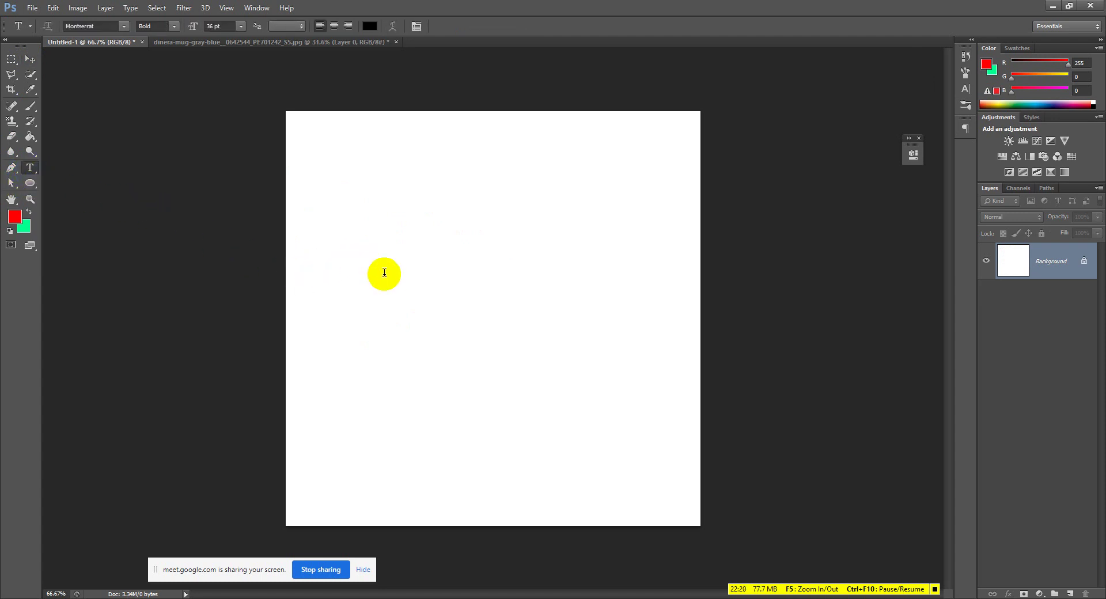
click(355, 256)
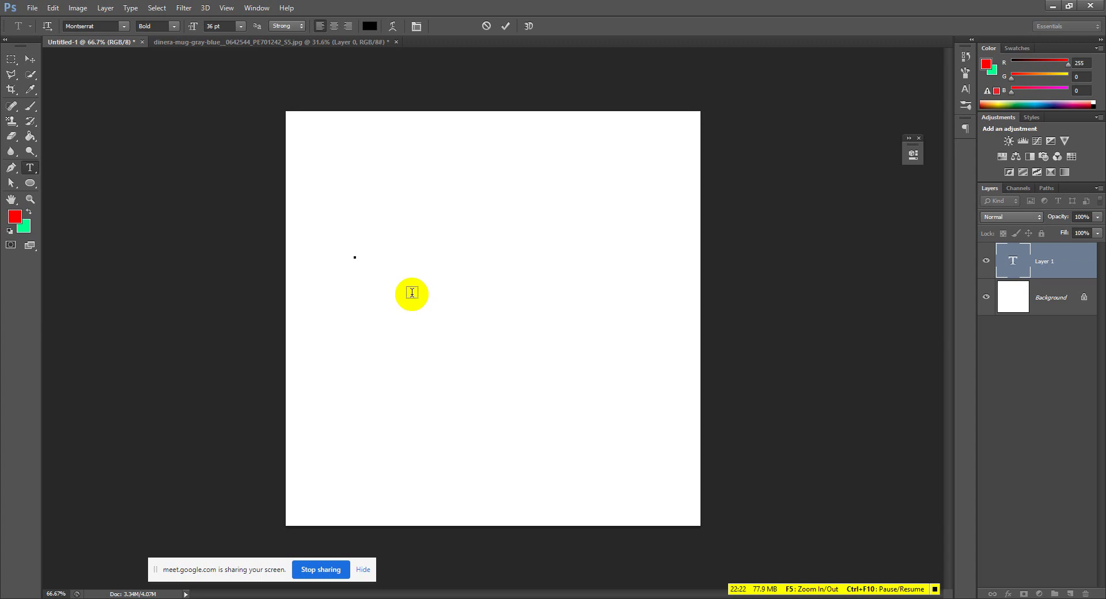
text(G)
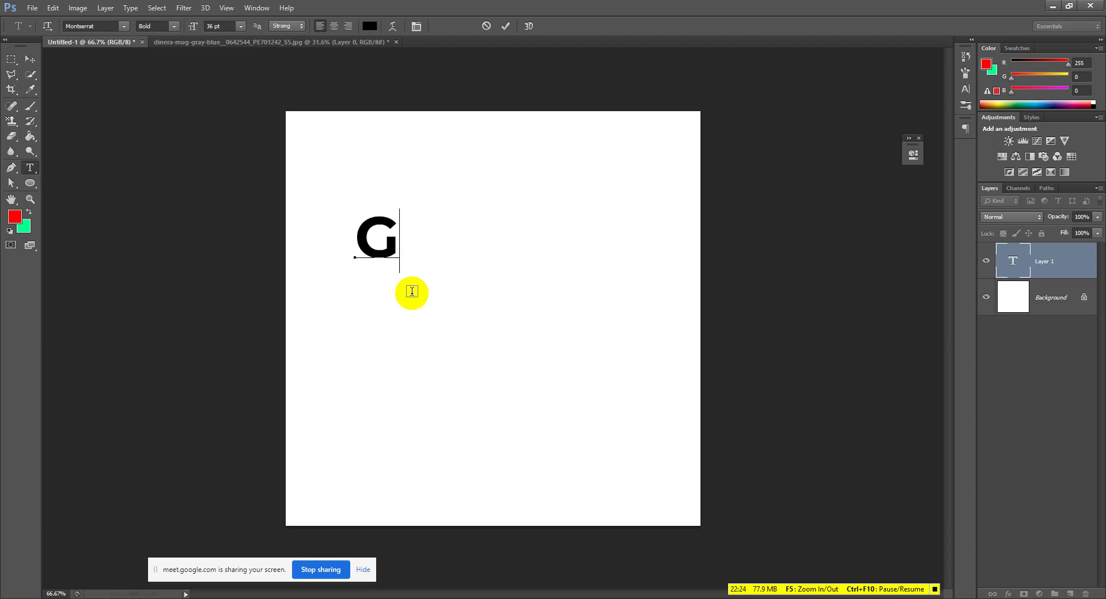
text(RAPHIC)
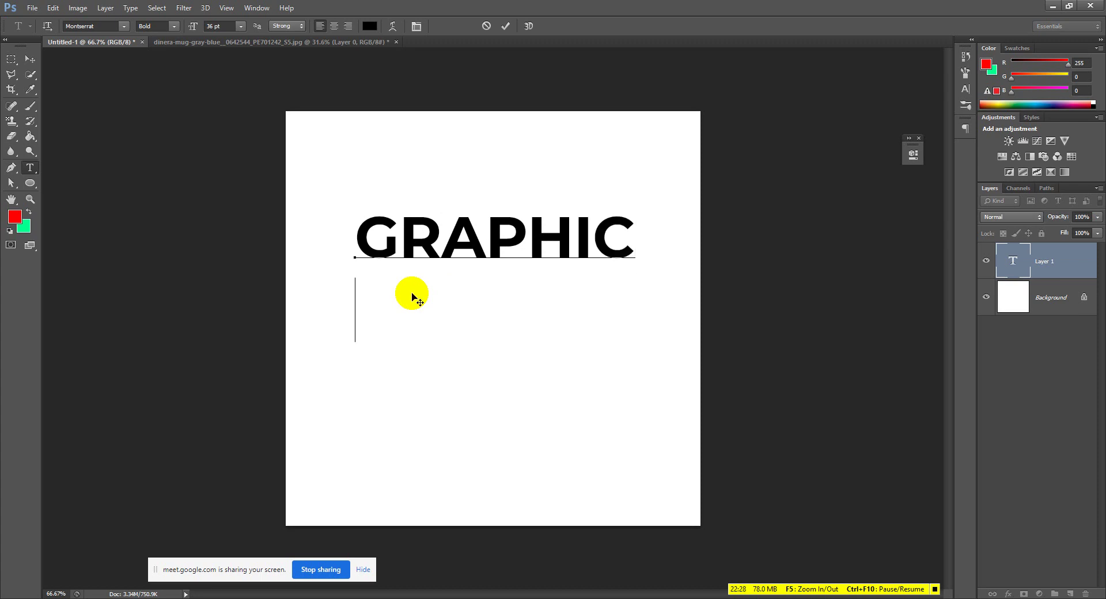
key(Return)
text(DESI)
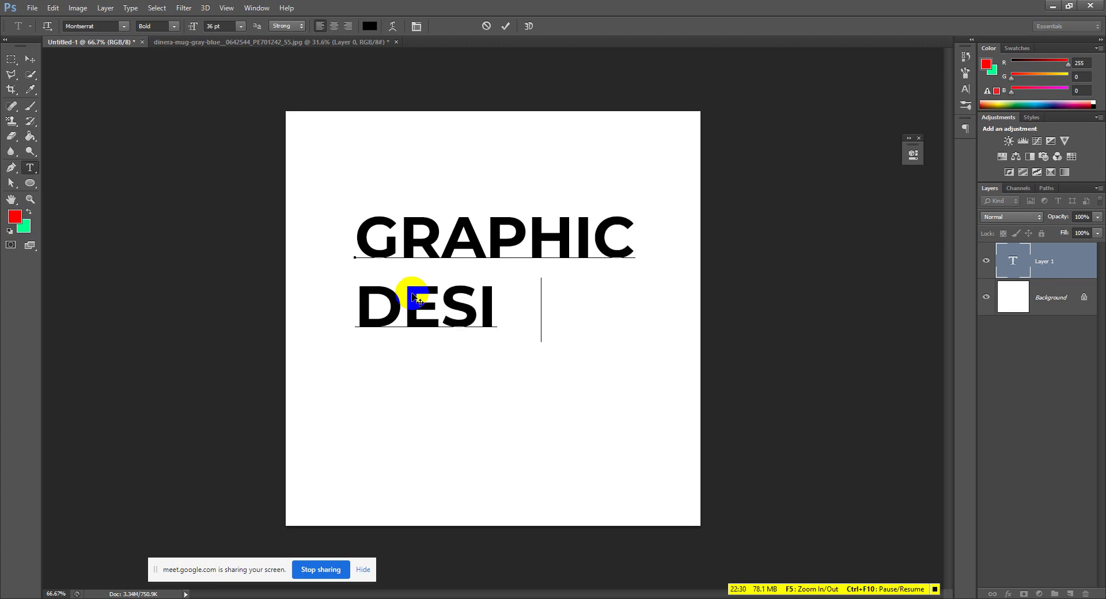
text(GN)
click(505, 26)
click(346, 27)
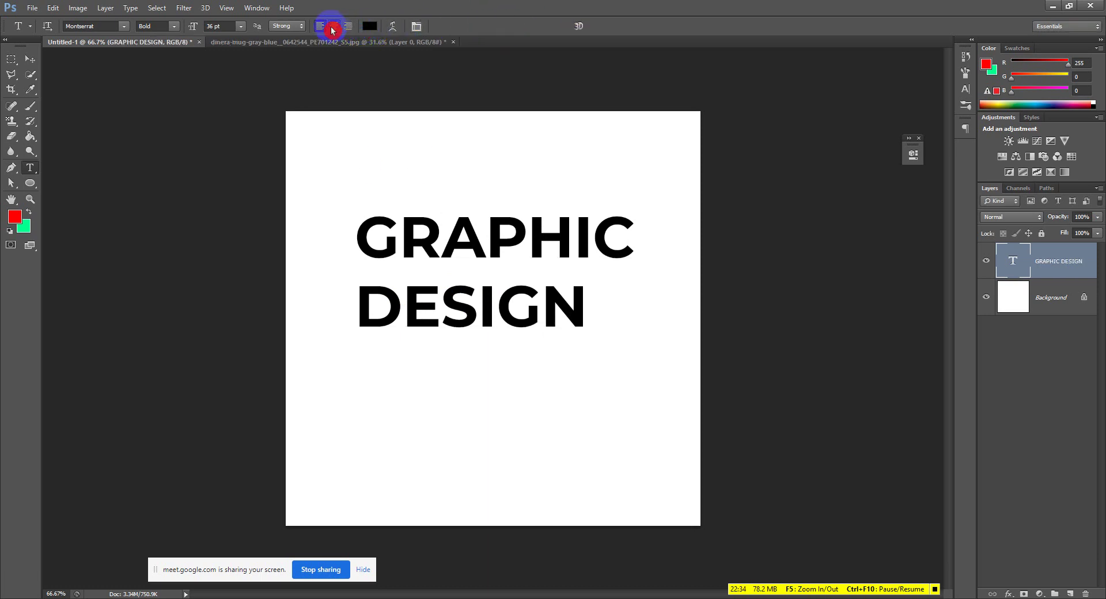
Drag the GRAPHIC DESIGN text to the canvas centre and dismiss the layer's context menu.
click(30, 58)
drag(357, 217, 507, 270)
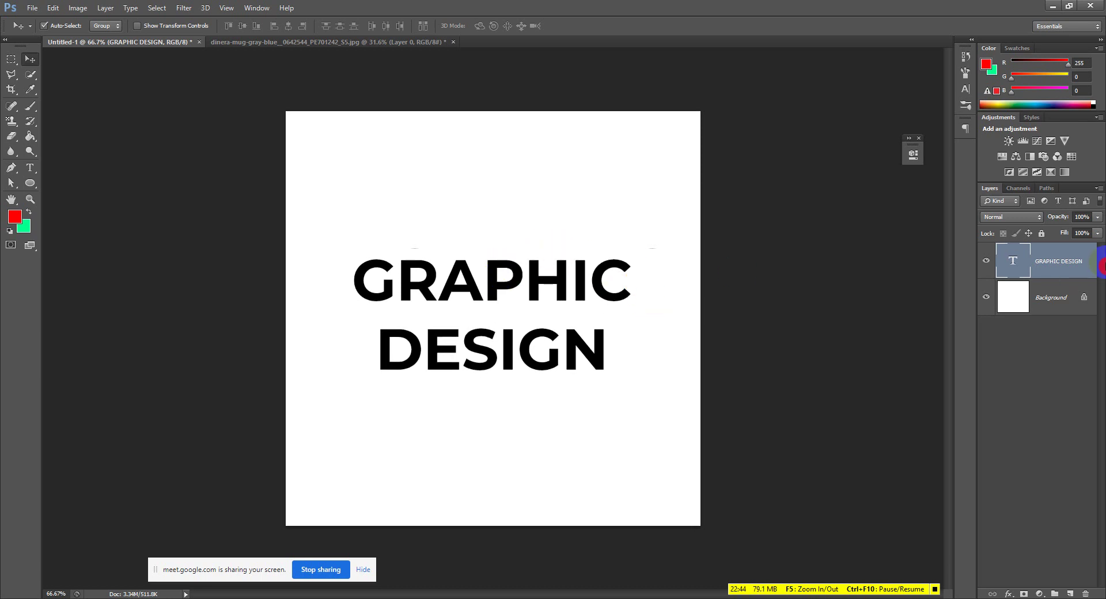
right_click(1067, 262)
click(1080, 256)
right_click(1077, 256)
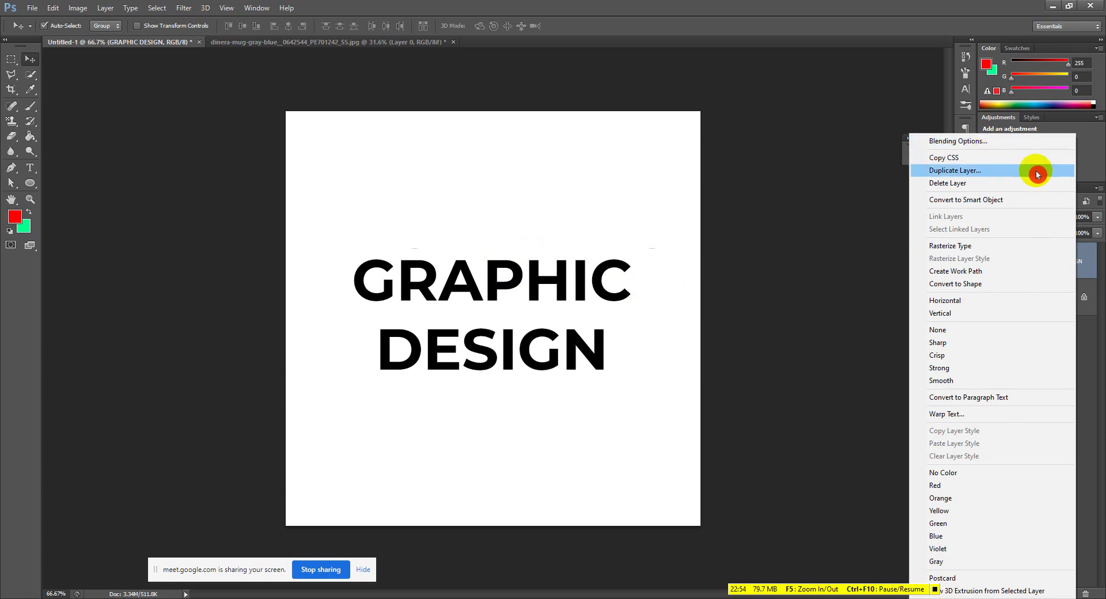
click(1087, 255)
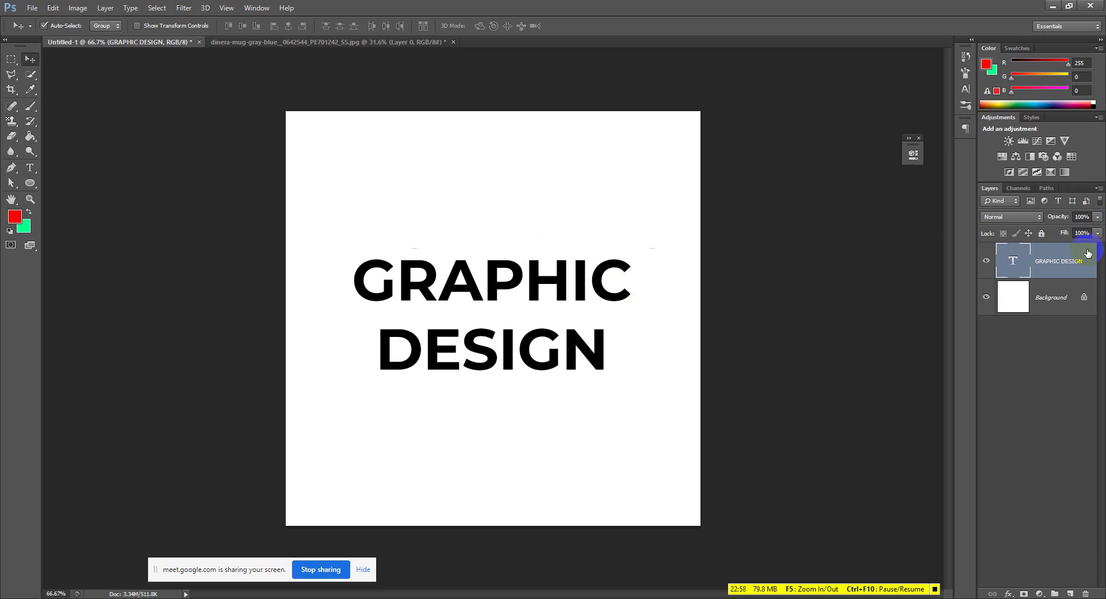
Add a Bevel & Emboss layer style with 592% depth and 6 px size.
double_click(1088, 254)
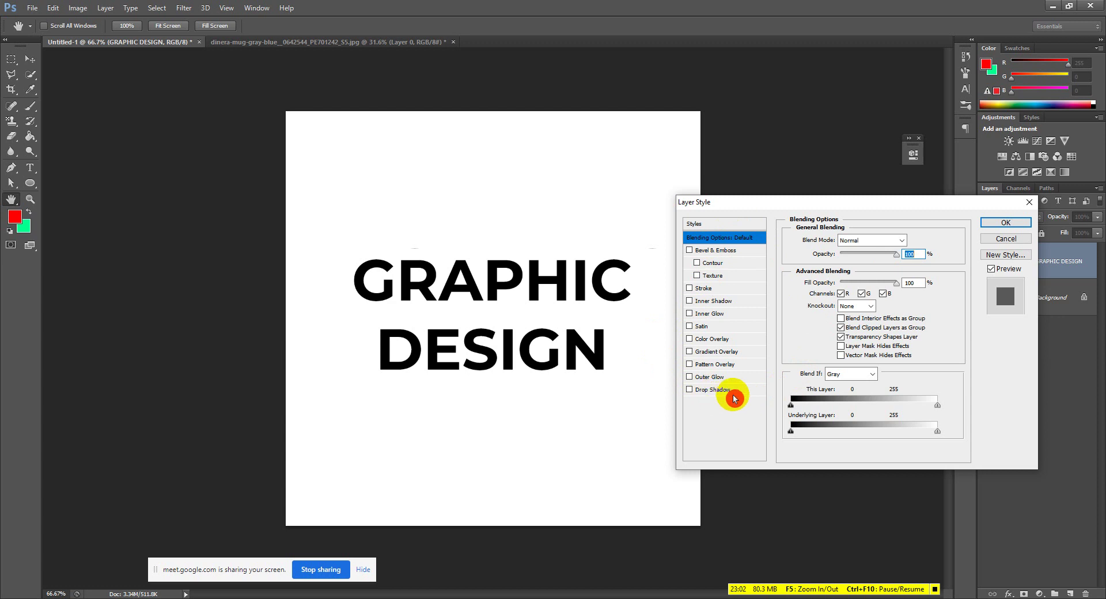
click(1013, 238)
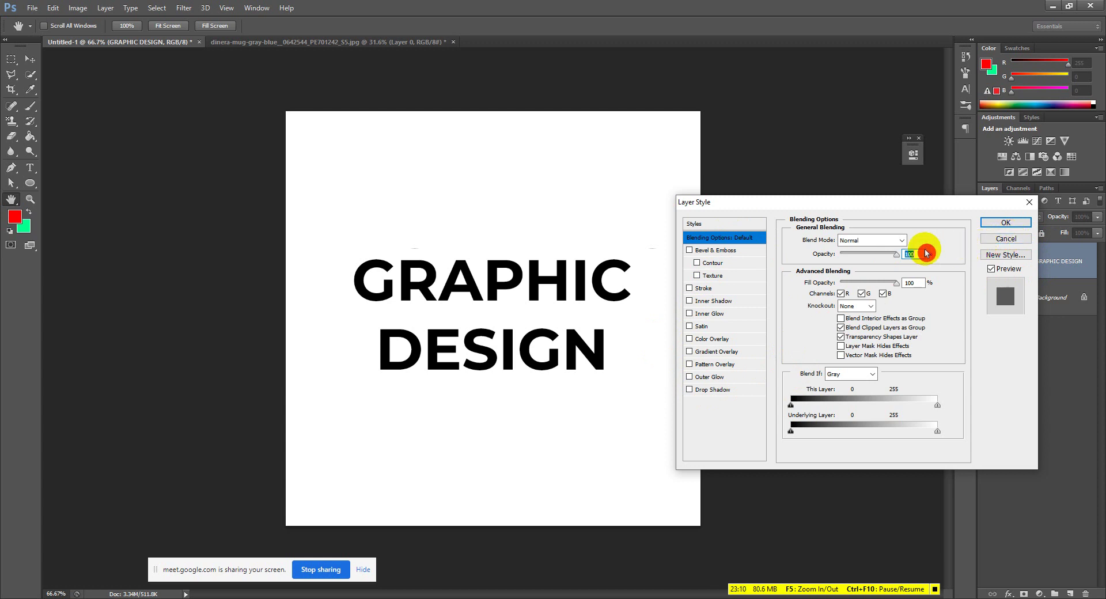
click(729, 253)
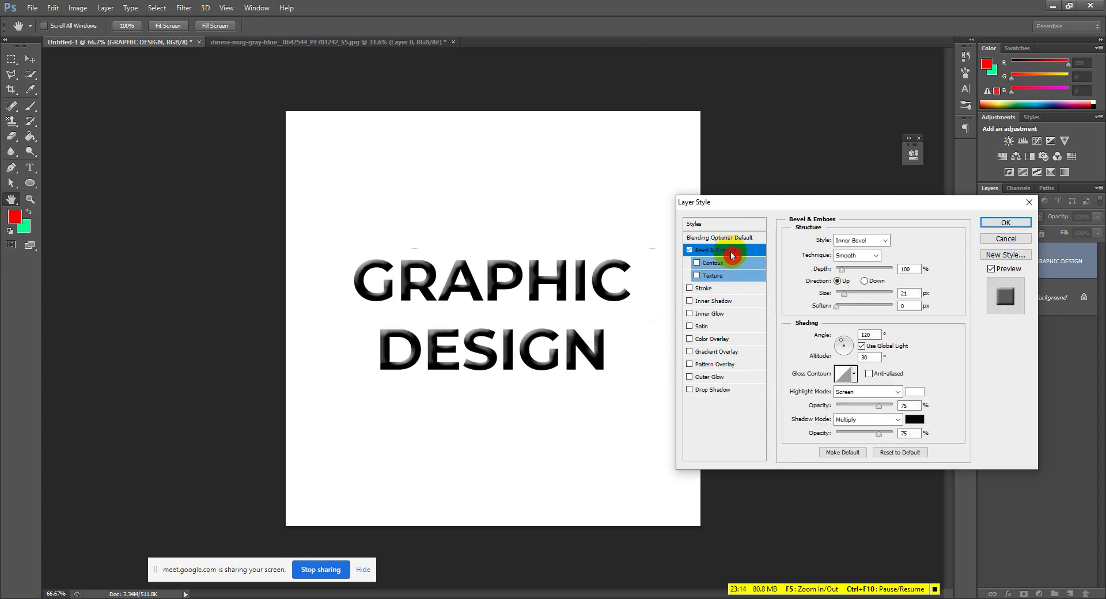
click(856, 282)
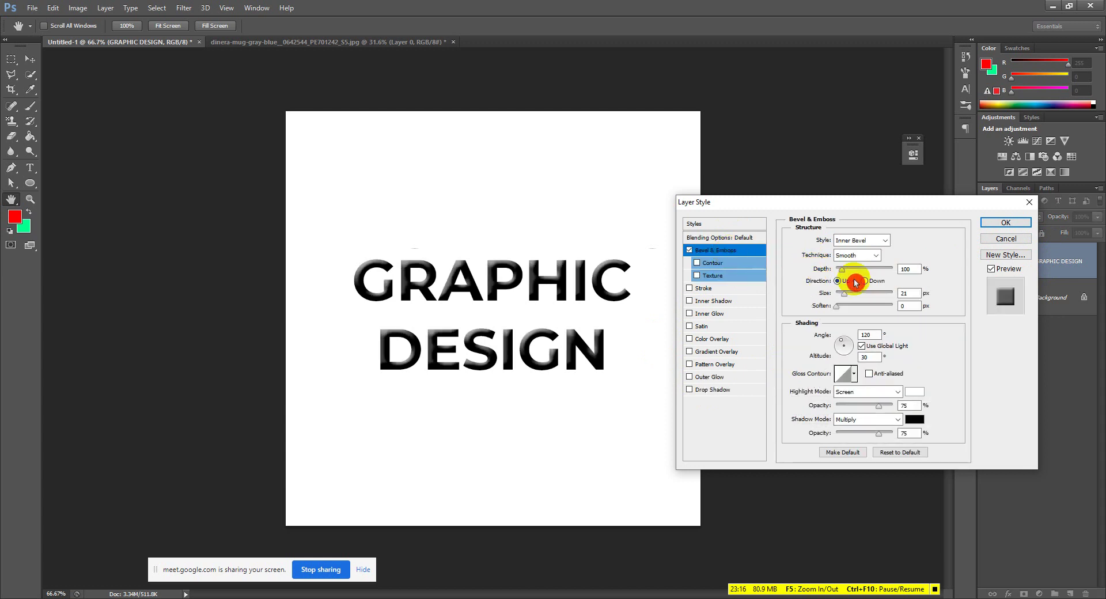
click(823, 295)
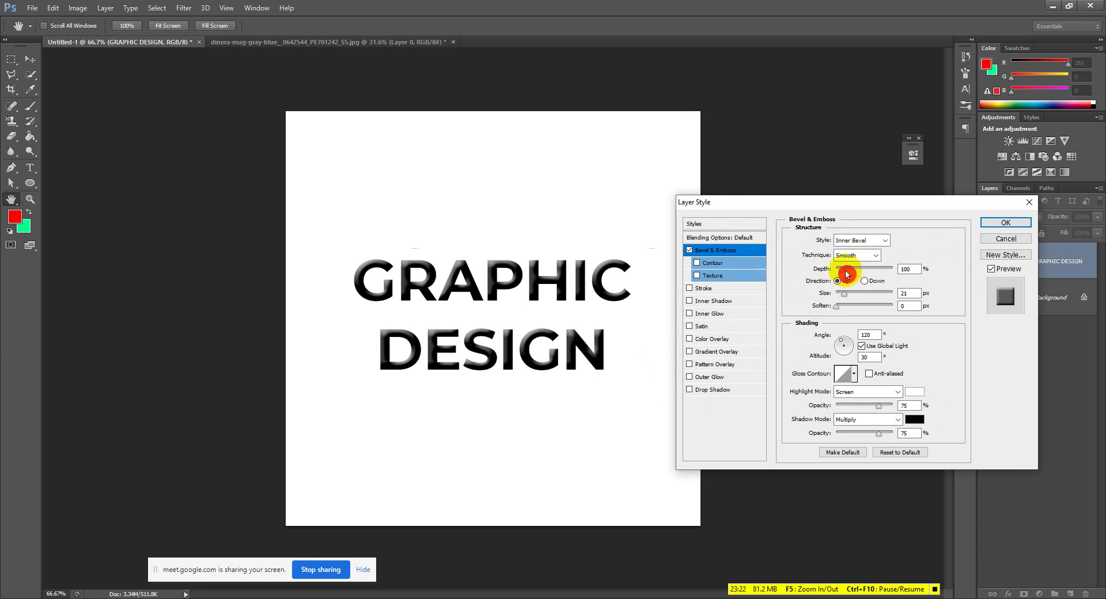
drag(819, 267, 840, 299)
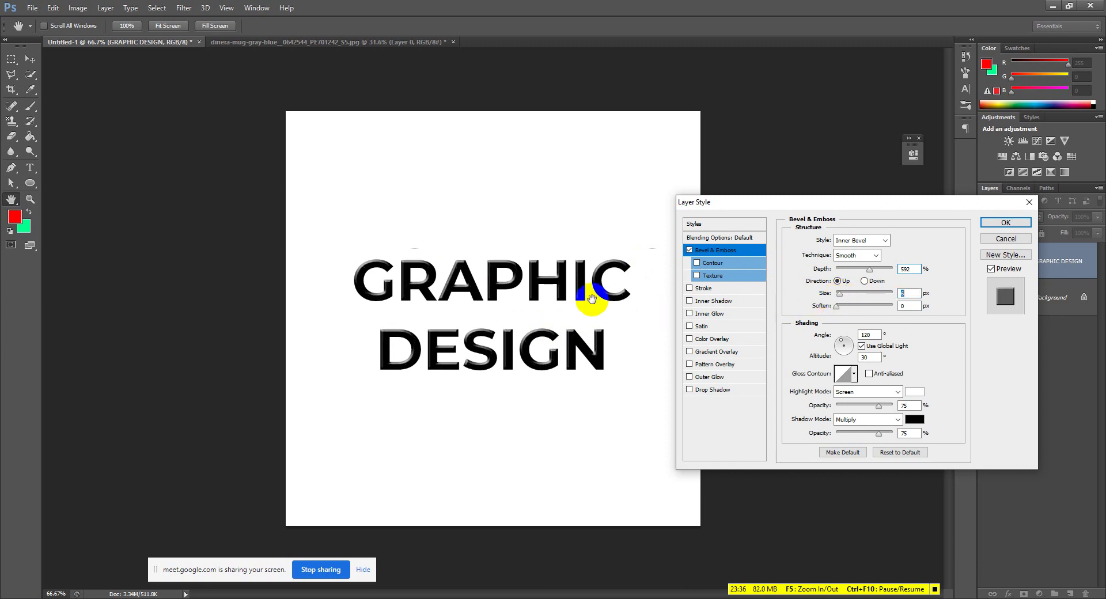
click(1016, 220)
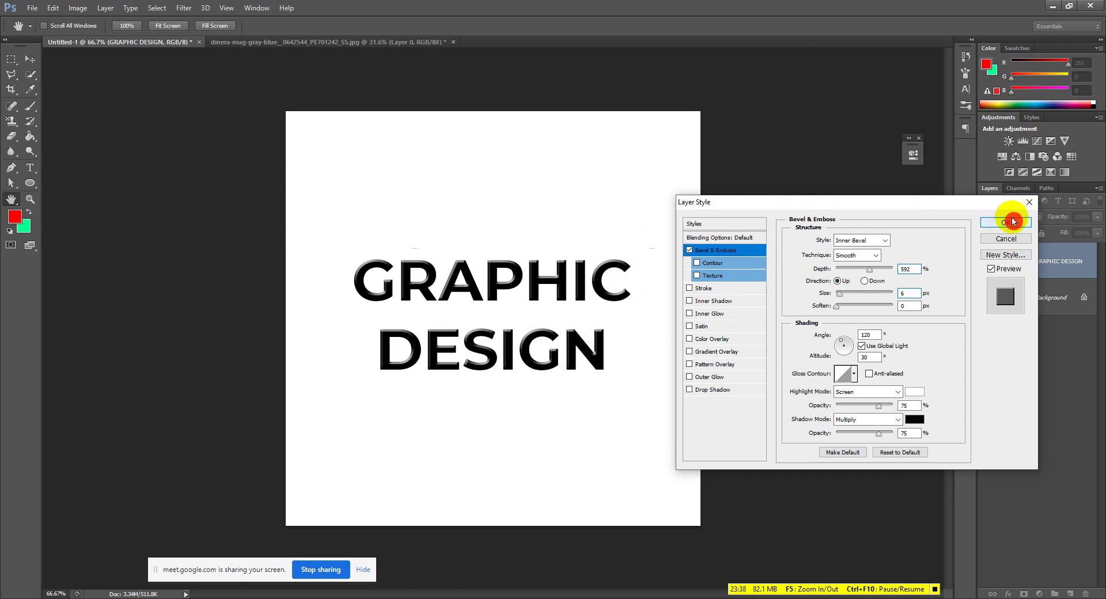
Zoom in and toggle the bevel effect's visibility to compare the text with and without it.
key(v)
scroll(531, 308, up, 5)
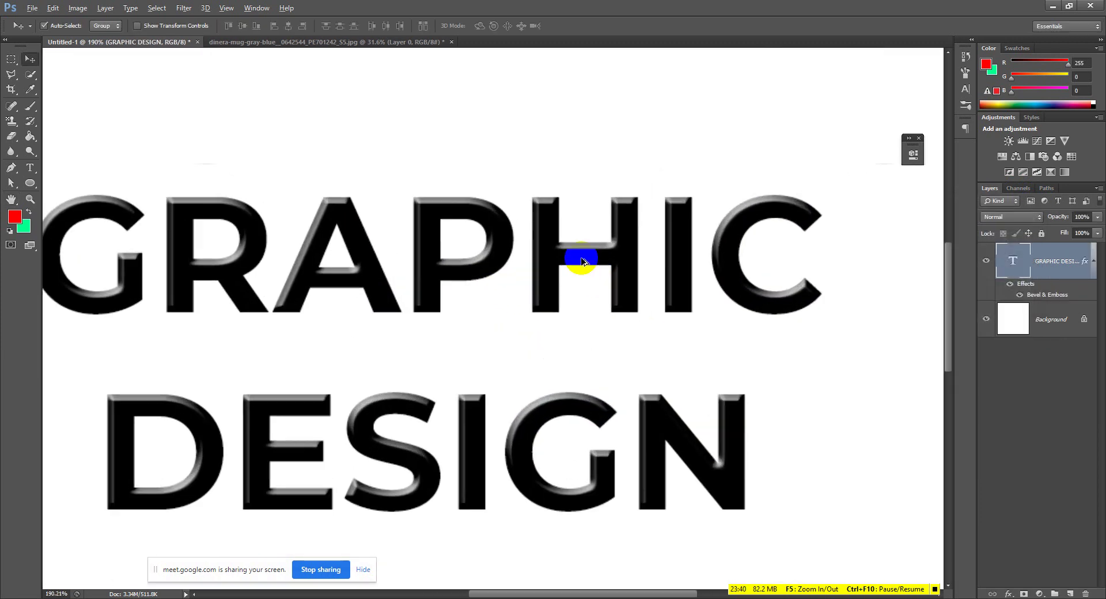
scroll(582, 262, up, 2)
scroll(476, 300, down, 5)
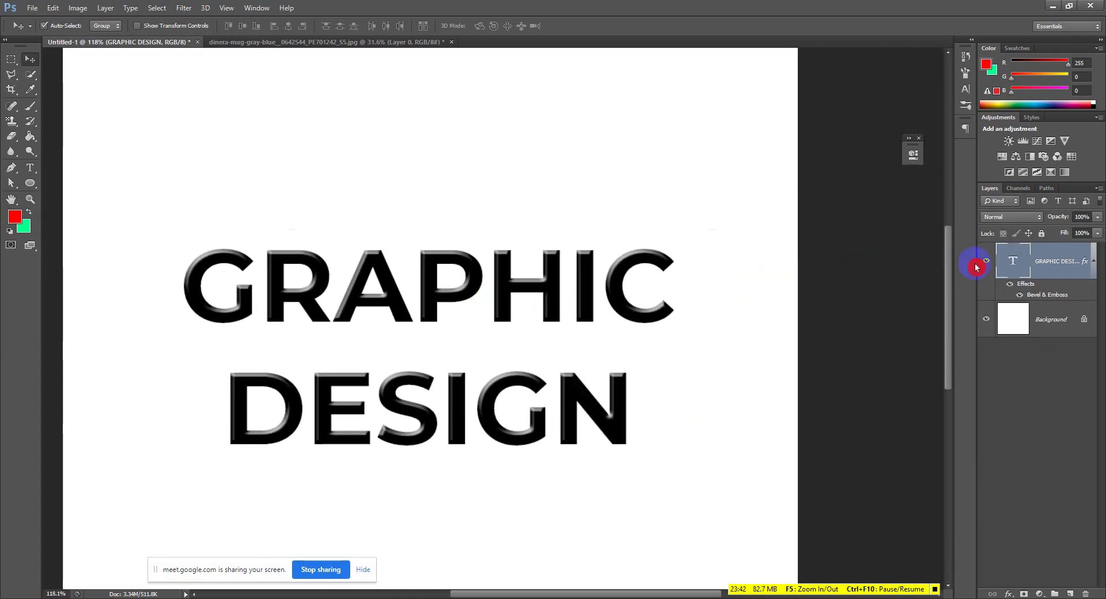
click(1007, 284)
click(1008, 285)
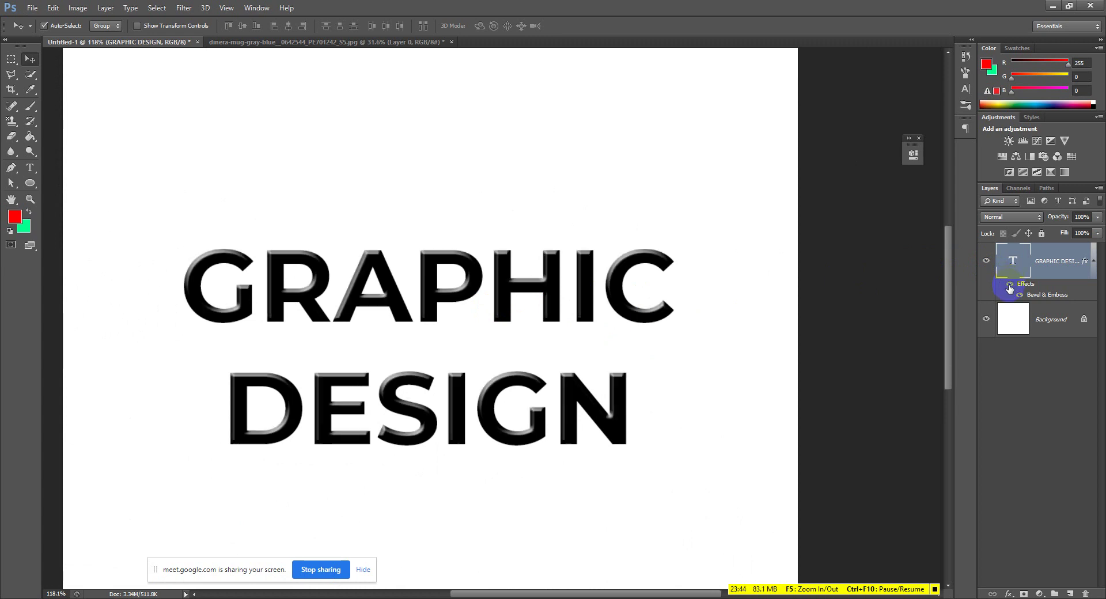
scroll(615, 257, up, 2)
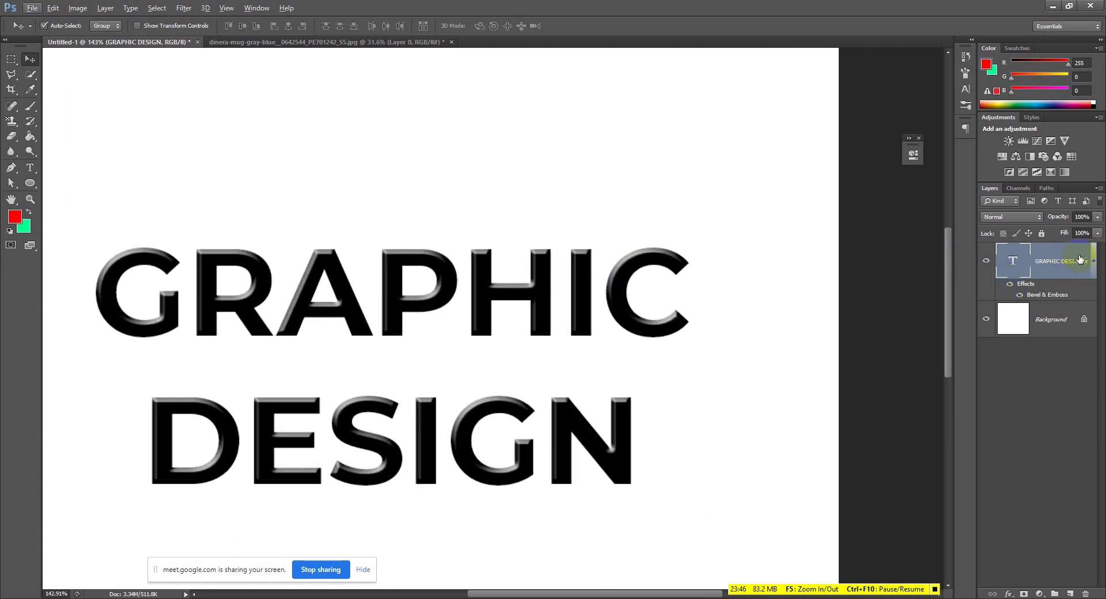
Add an outside Stroke to the text layer and set its colour to purple 610bff.
double_click(1025, 284)
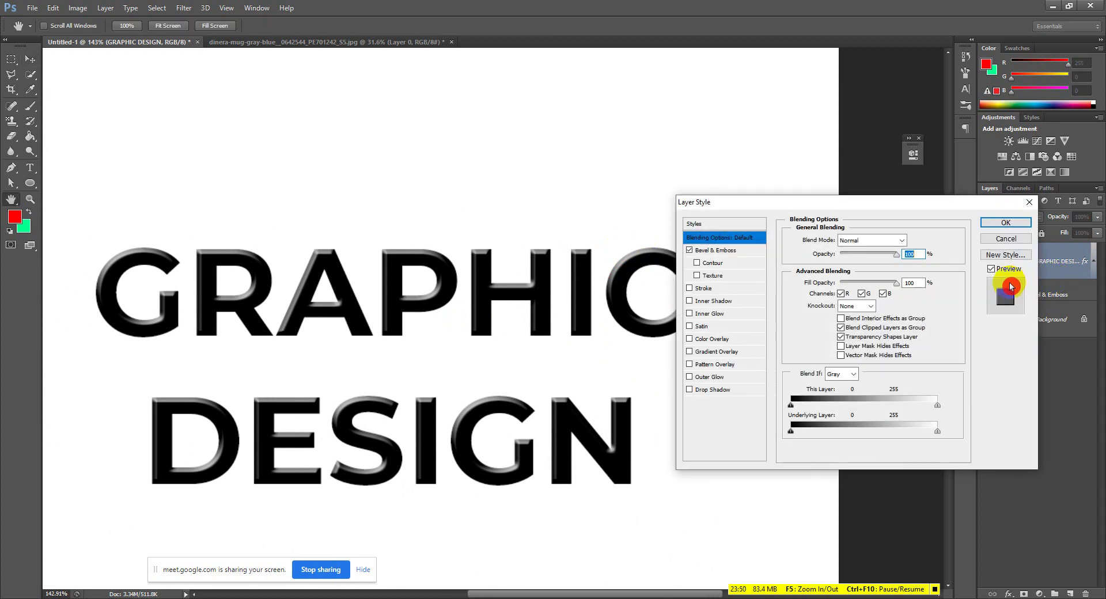
drag(719, 203, 846, 220)
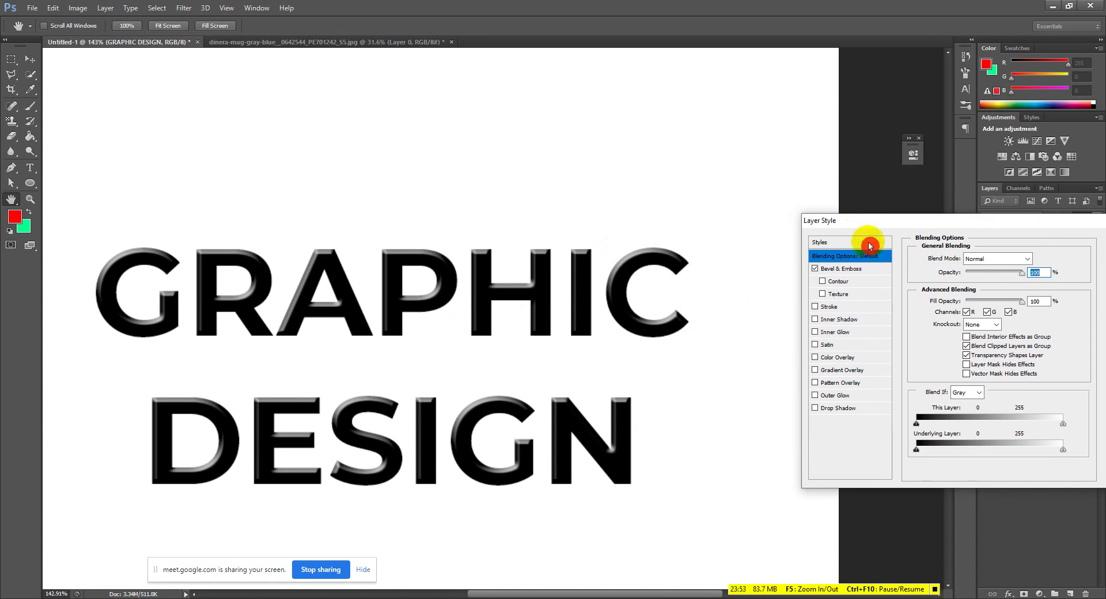
click(836, 307)
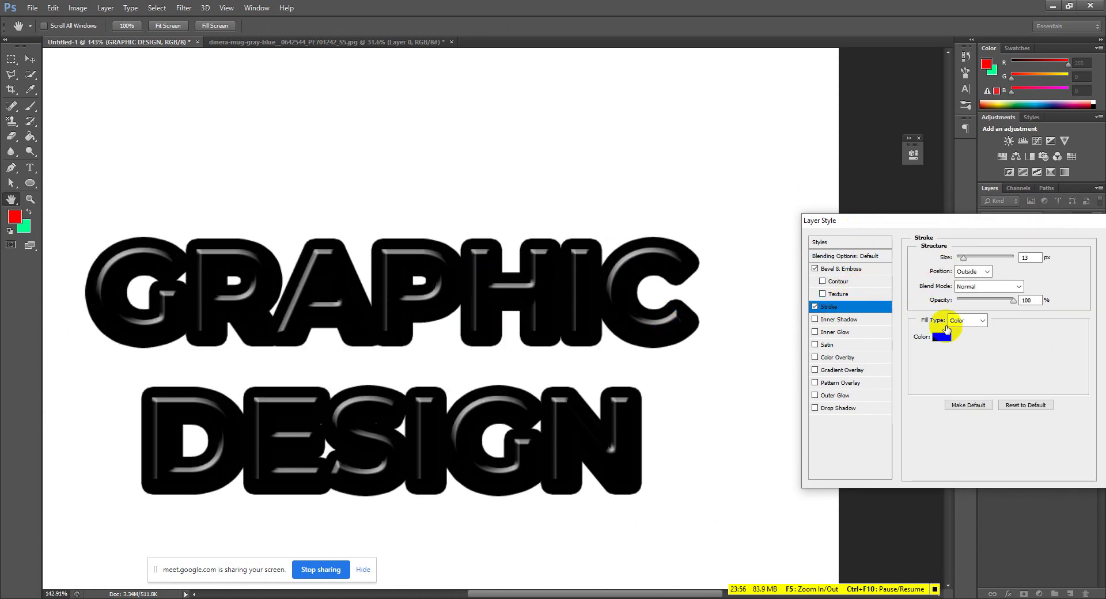
click(941, 336)
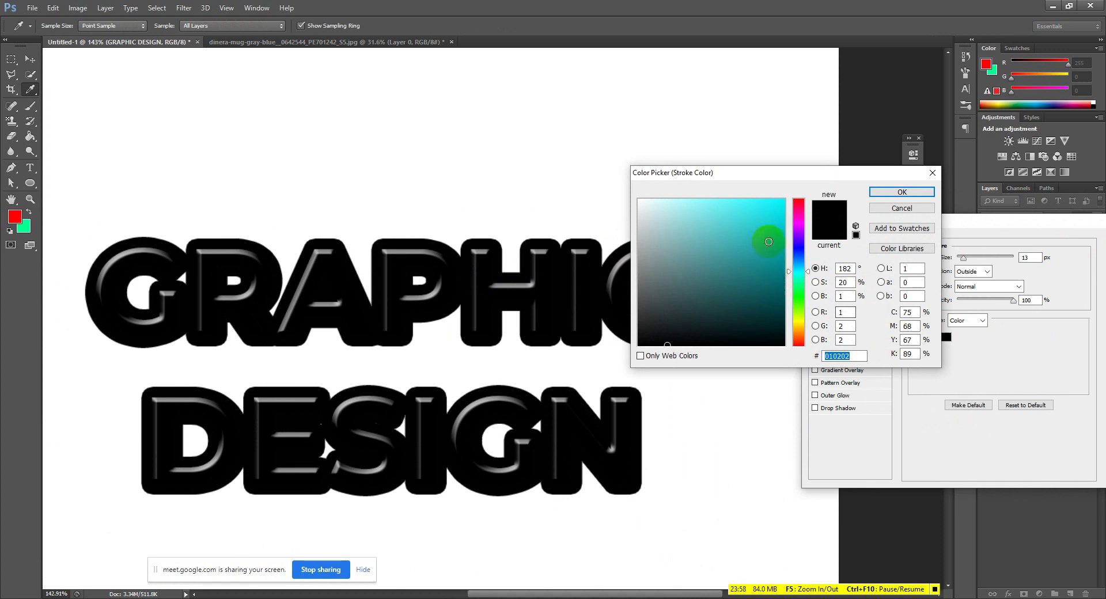
drag(768, 242, 777, 180)
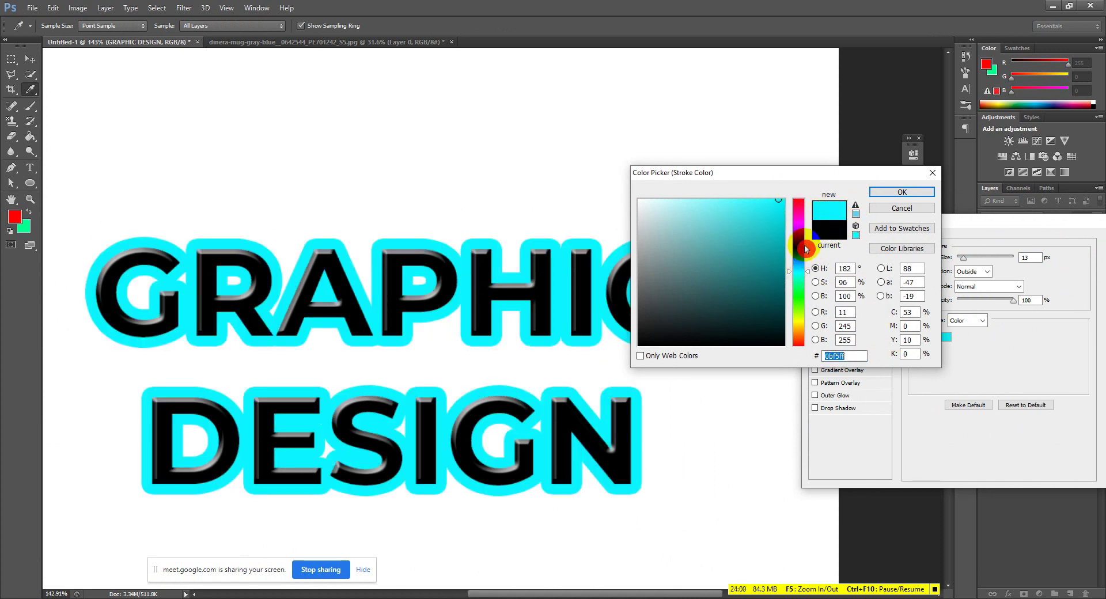
click(799, 244)
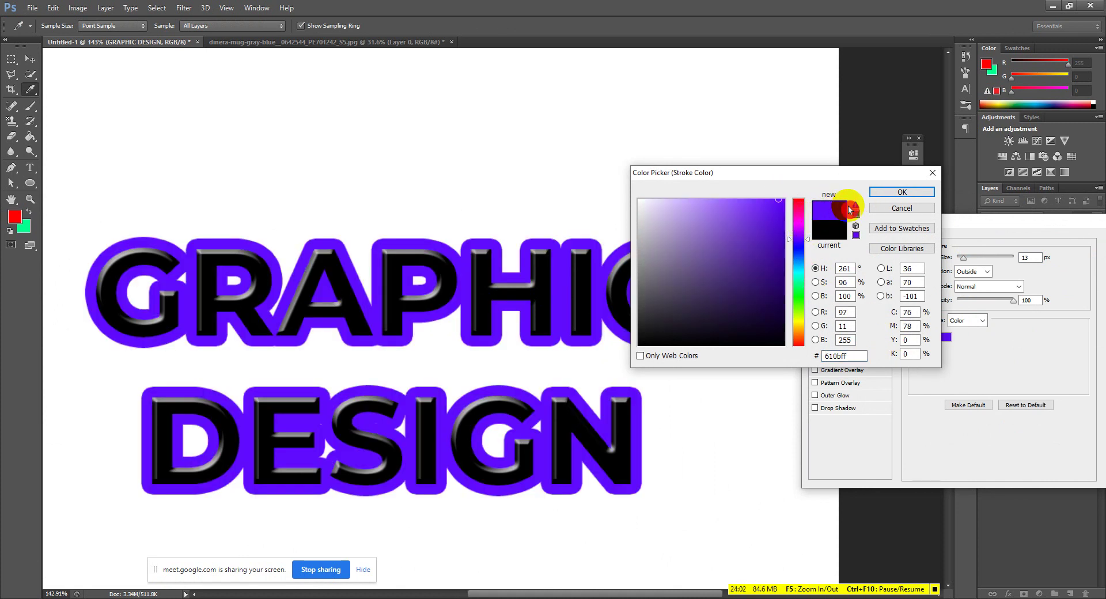
click(891, 191)
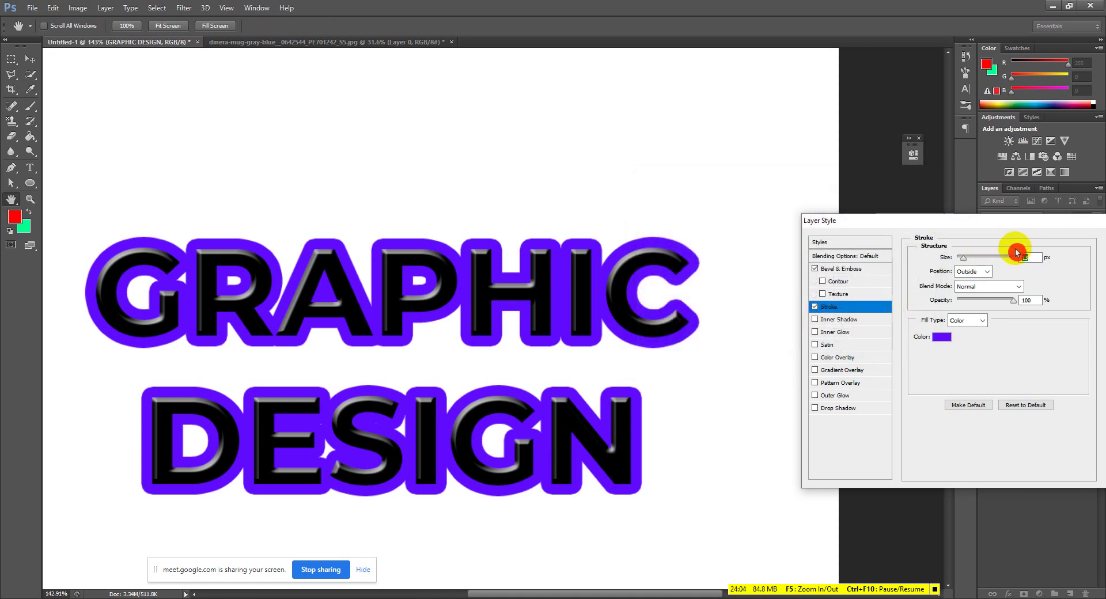
scroll(1008, 261, down, 1)
scroll(1006, 262, down, 2)
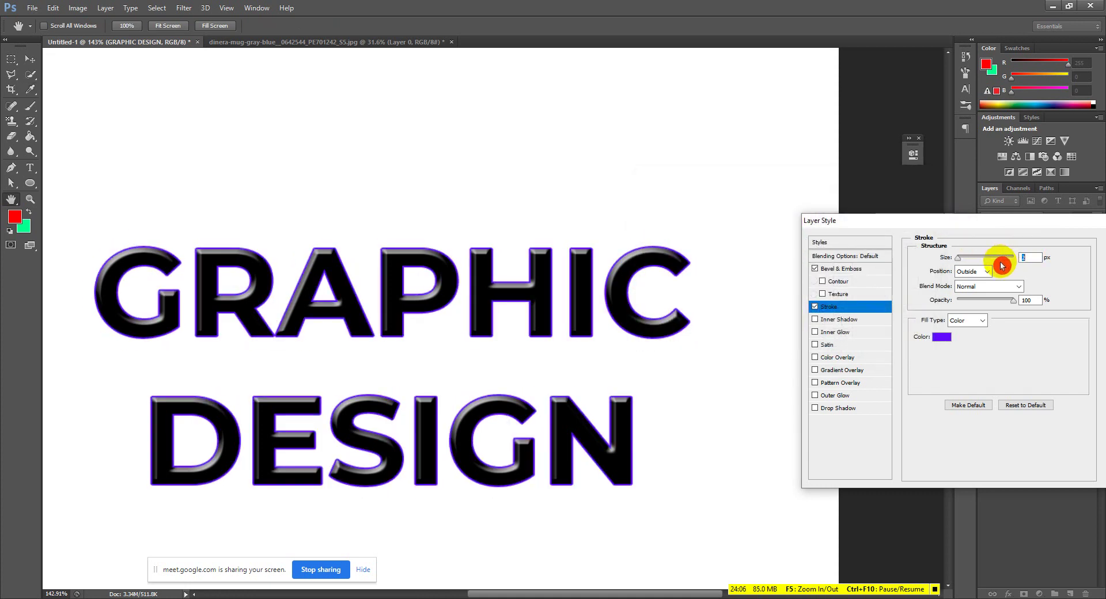
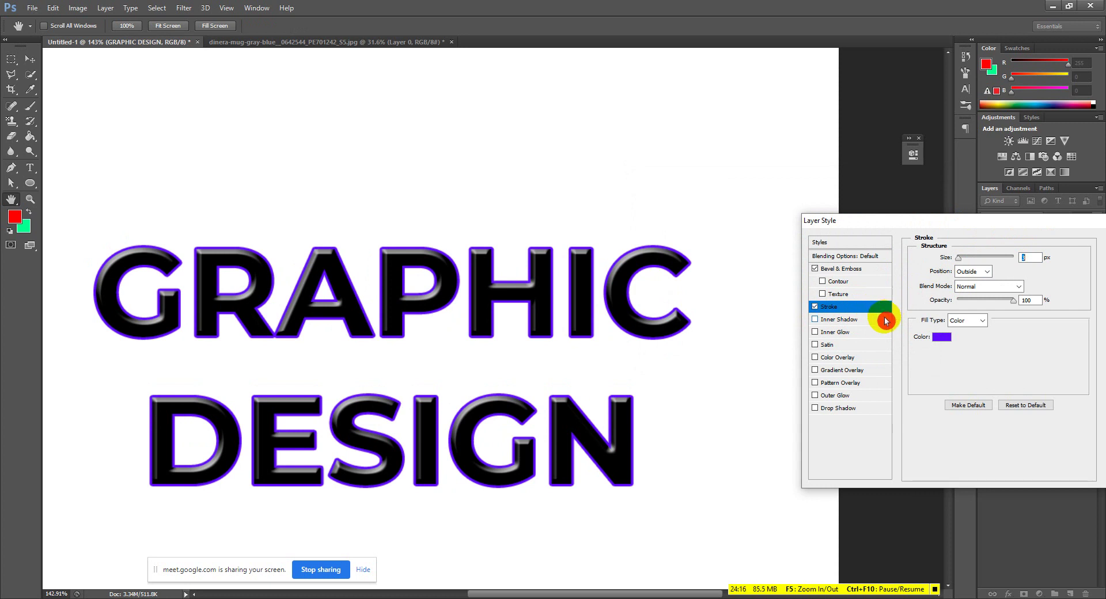
Try an Inner Shadow with a larger distance, then switch it off and add a Color Overlay.
drag(873, 226, 803, 239)
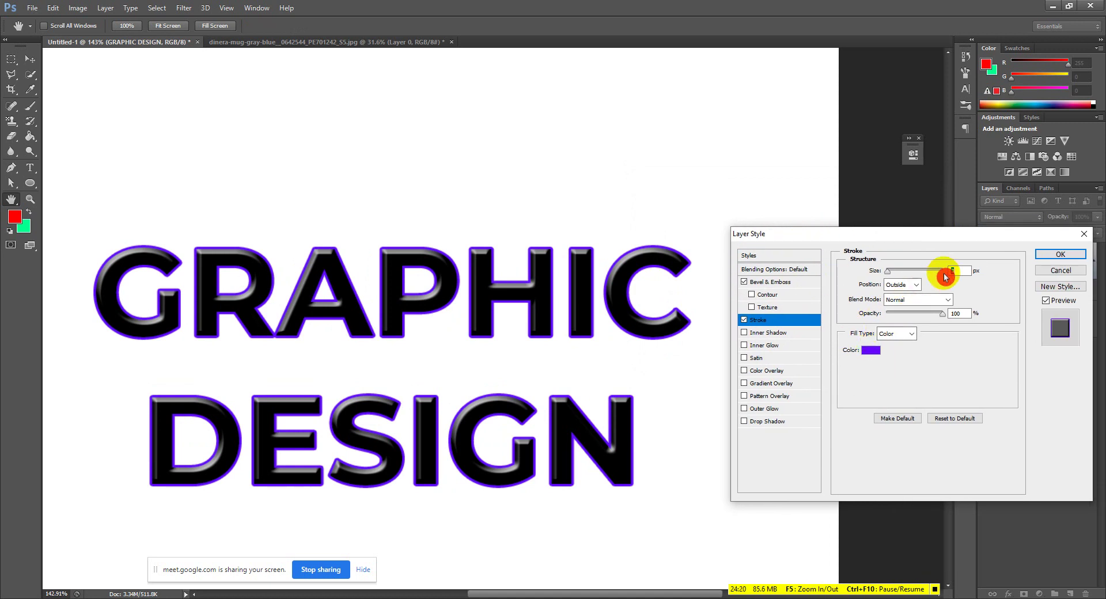
click(778, 334)
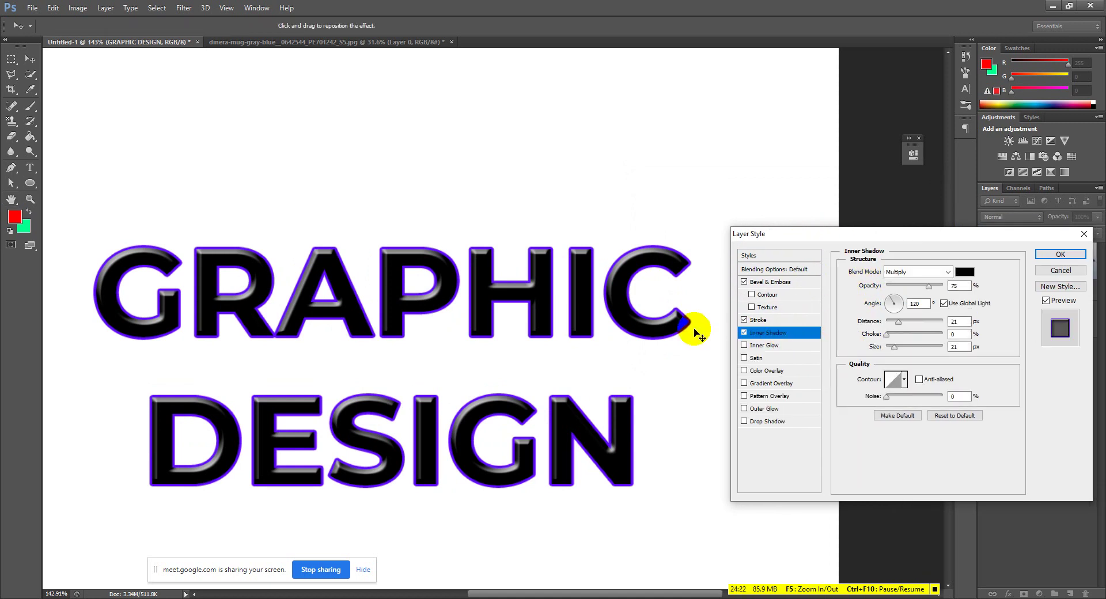
drag(896, 326, 901, 327)
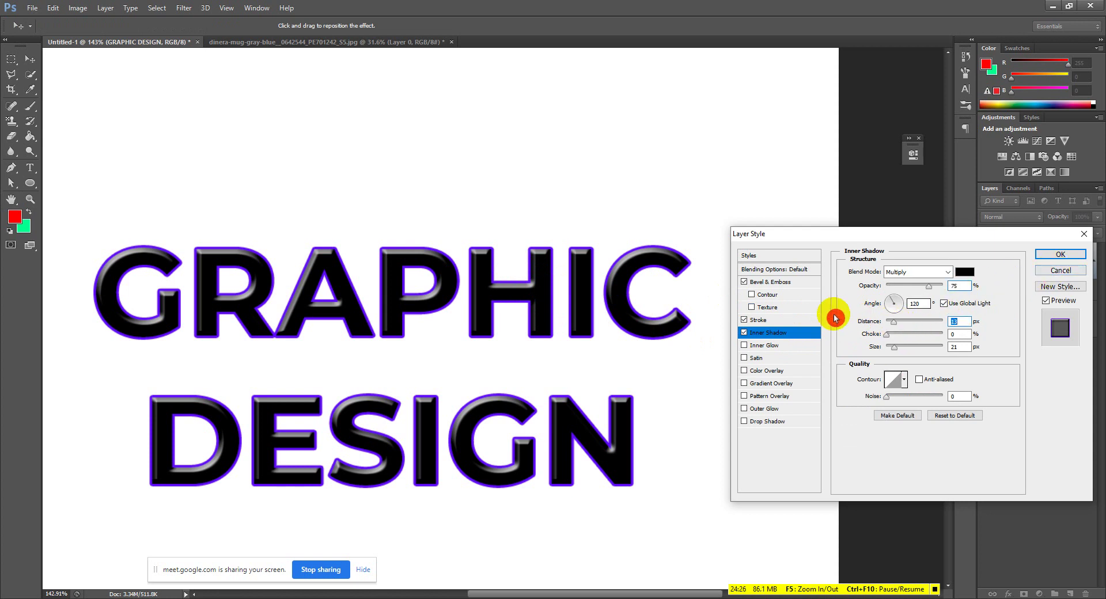
click(744, 338)
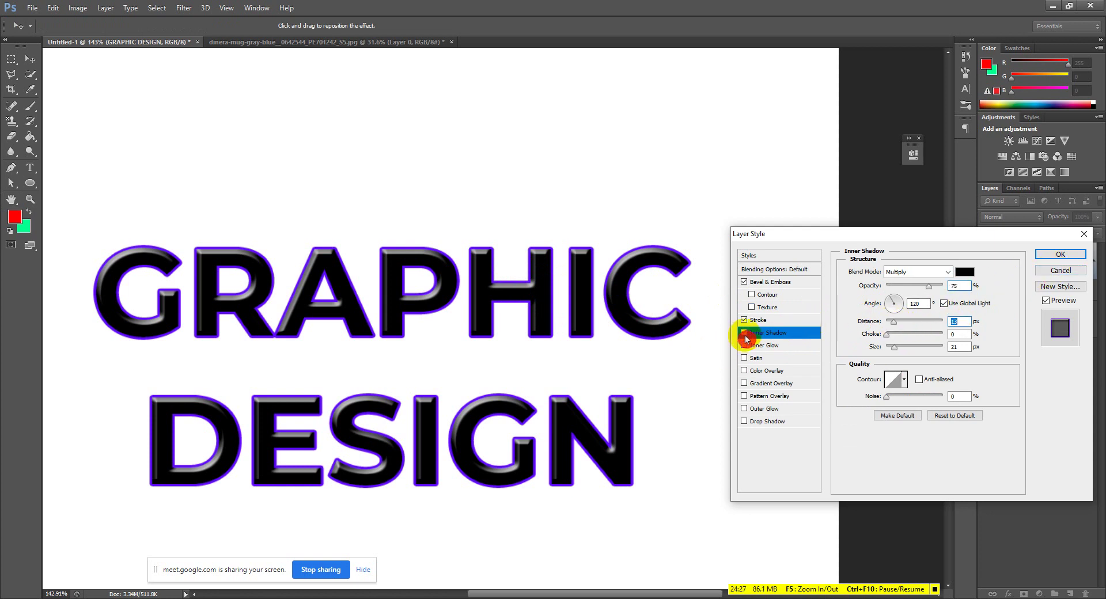
click(771, 372)
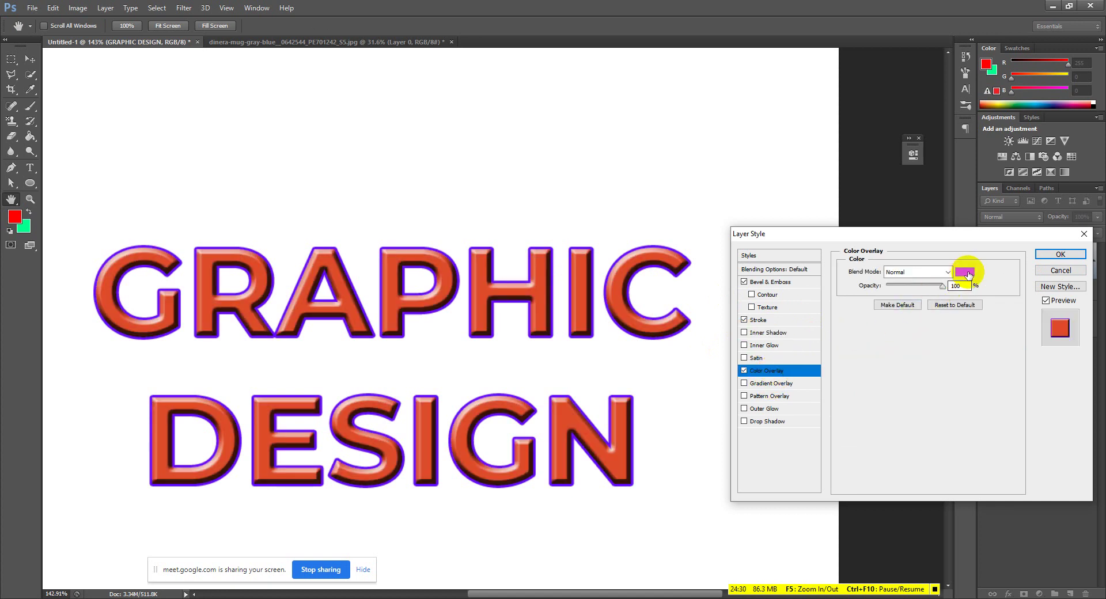
Set the Color Overlay colour to pure red, ff0000.
click(965, 271)
drag(789, 238, 785, 185)
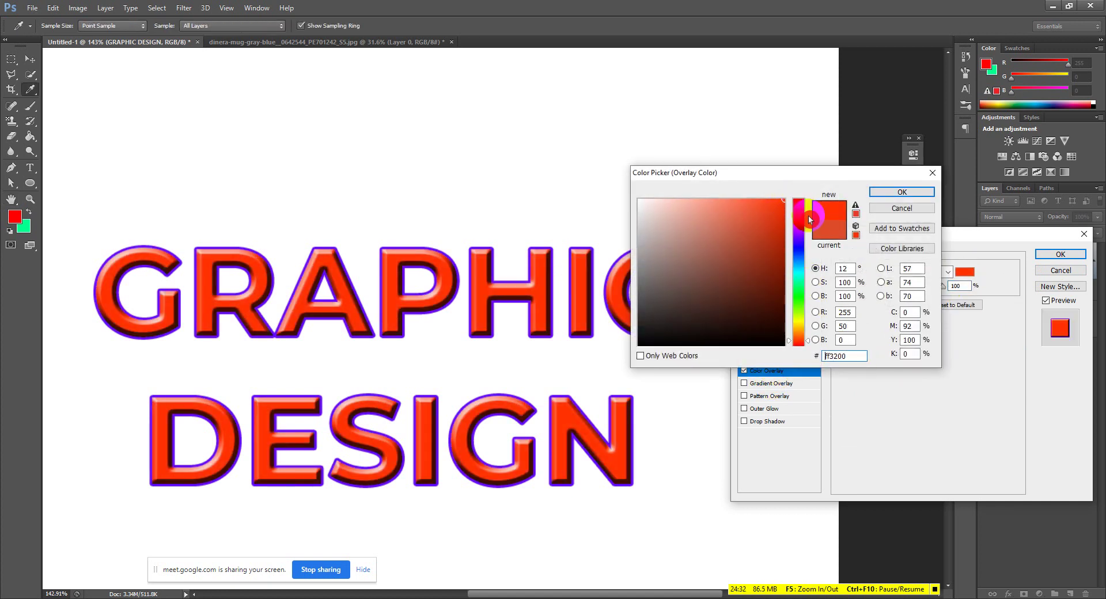
text(ff0000)
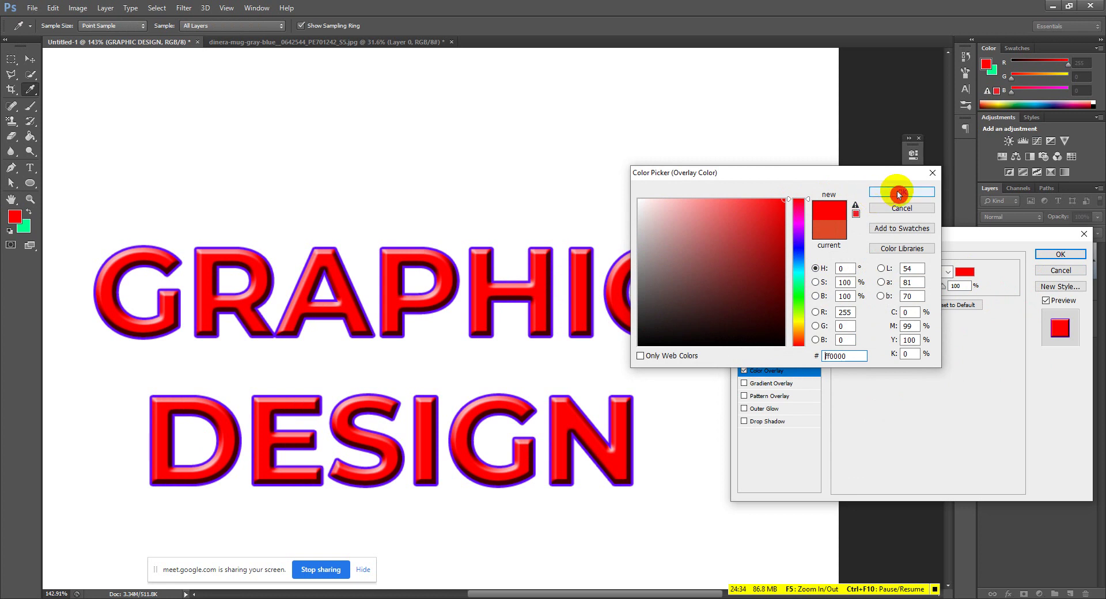
click(899, 193)
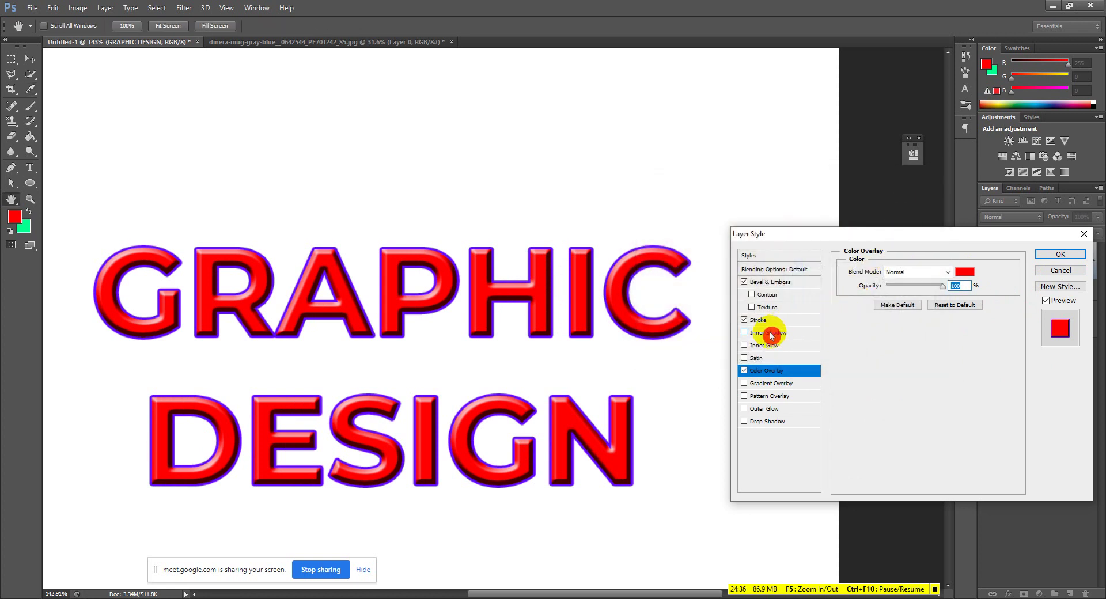
Re-enable Inner Shadow and give it the dark olive colour 444531.
click(771, 333)
click(965, 271)
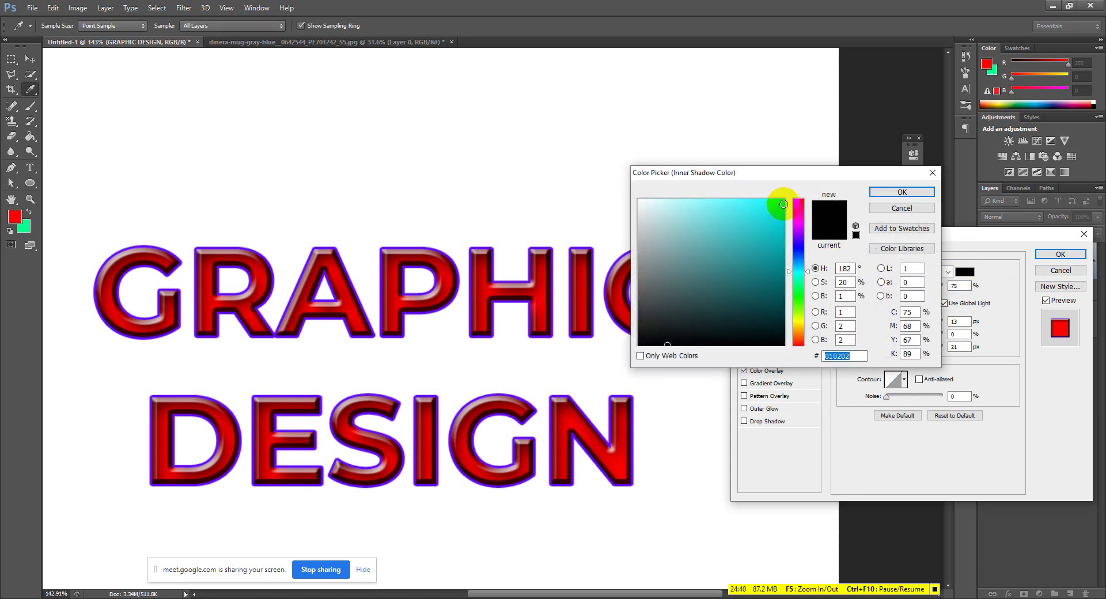
click(782, 199)
click(801, 245)
drag(802, 248, 809, 318)
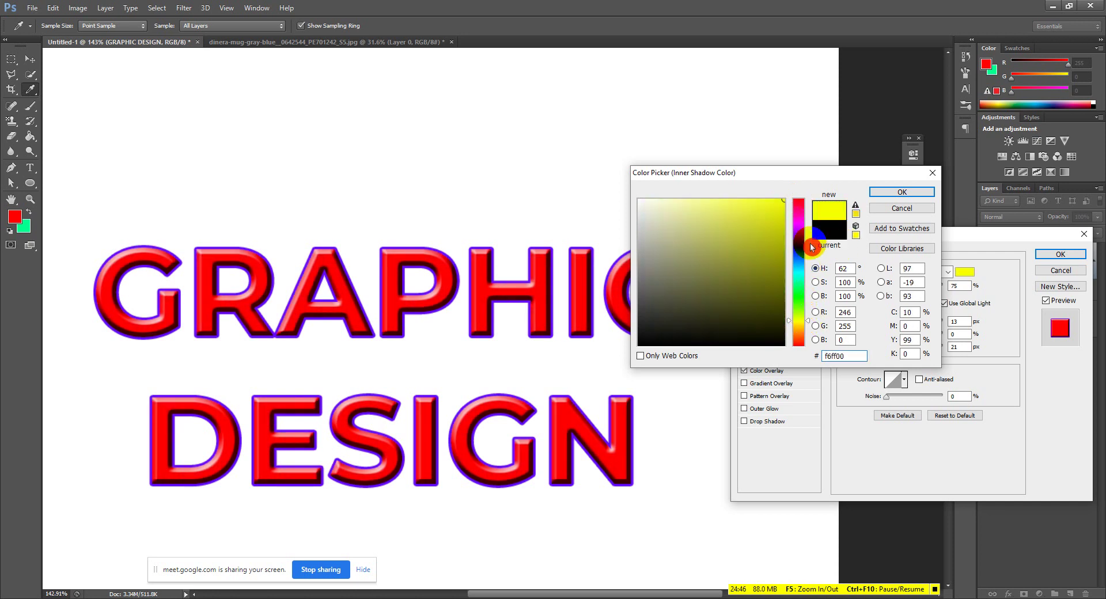
click(901, 192)
click(959, 283)
click(967, 273)
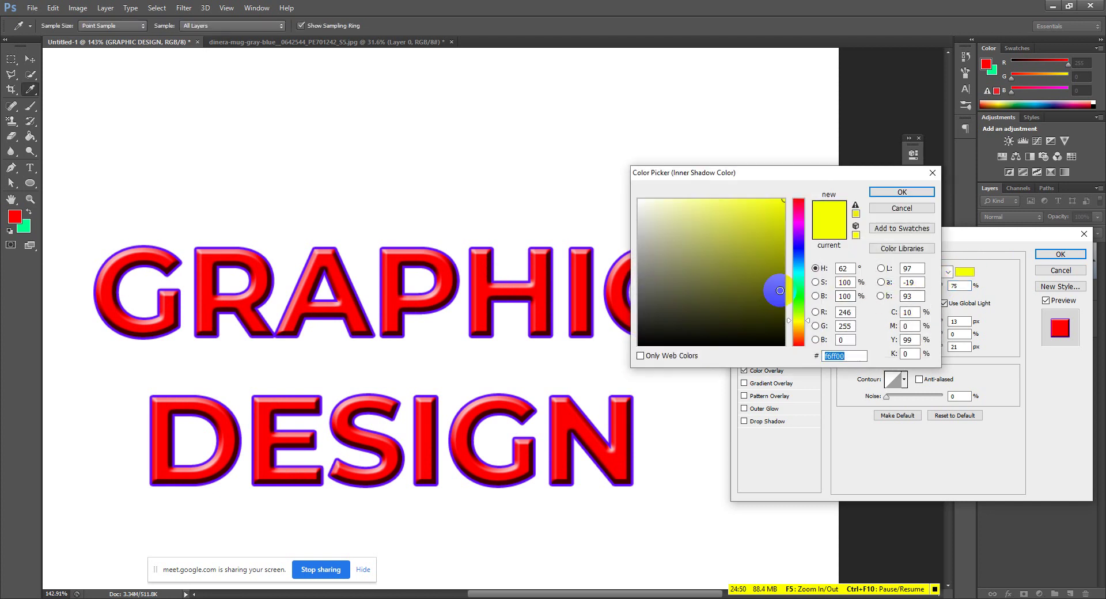
drag(773, 316, 795, 335)
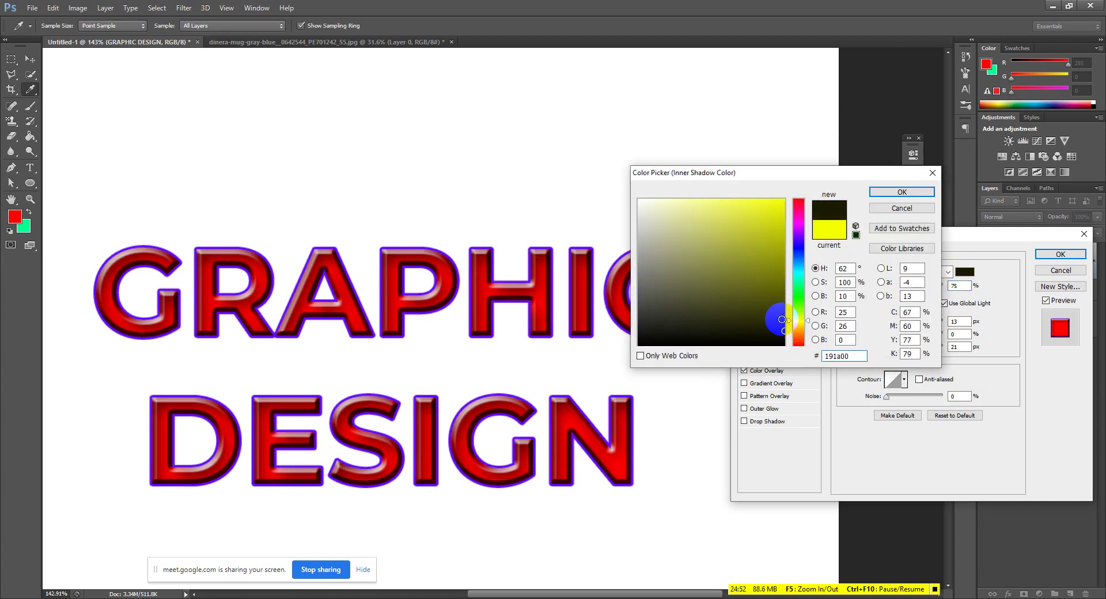
drag(707, 328, 679, 306)
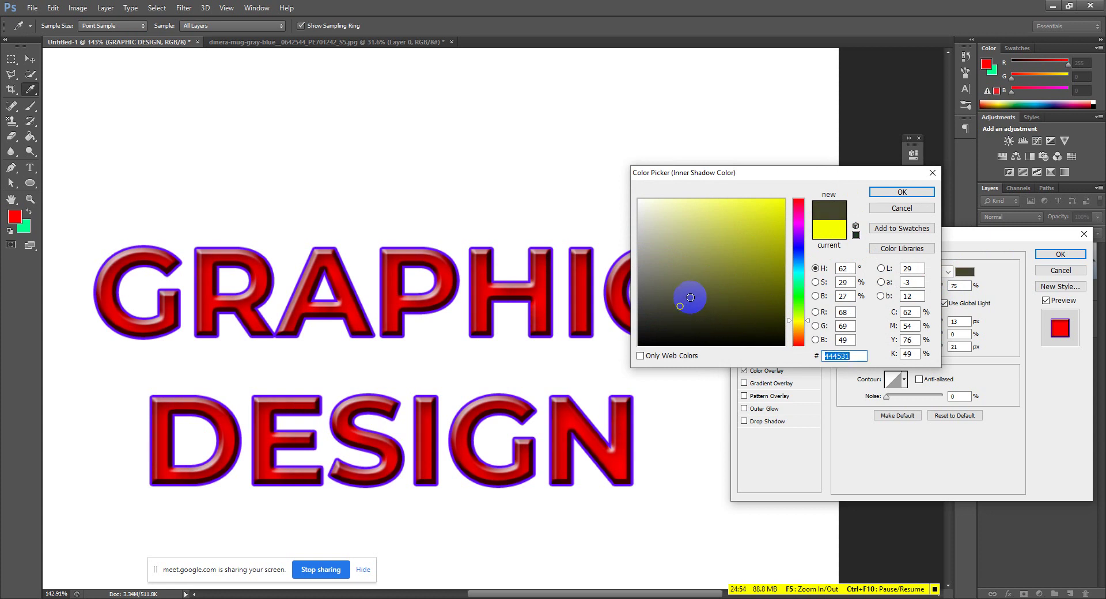
click(922, 190)
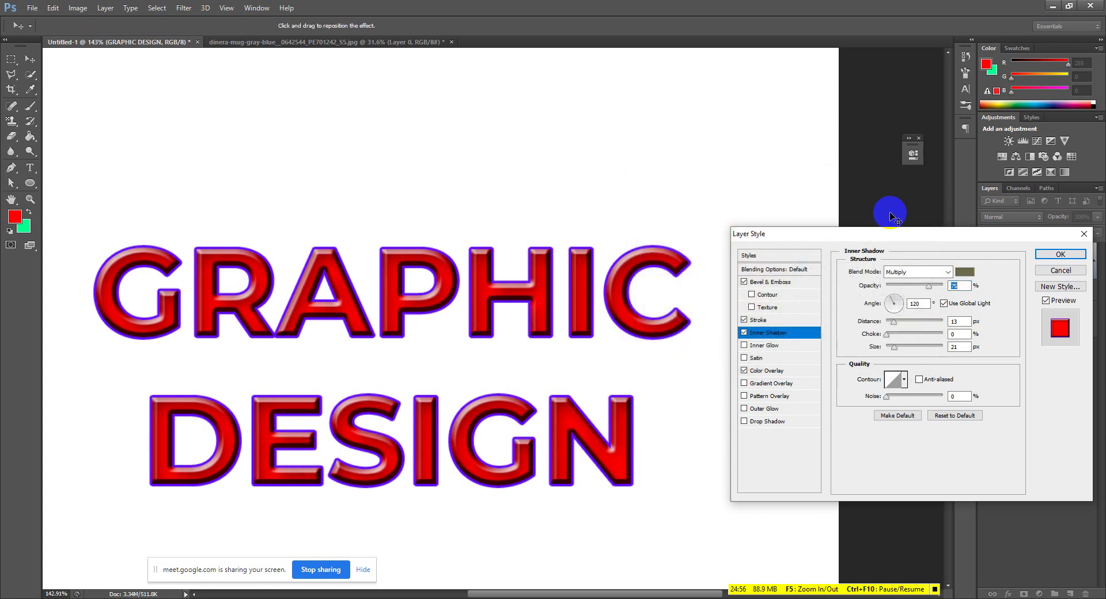
Add an Inner Glow using the Spectrum gradient after trying other presets.
click(770, 346)
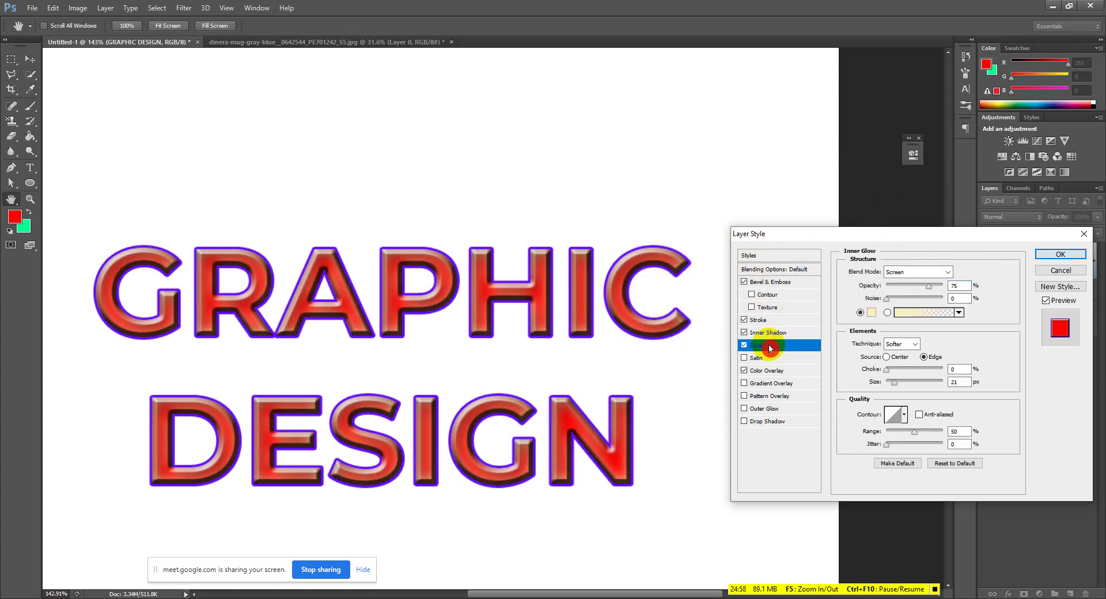
click(903, 317)
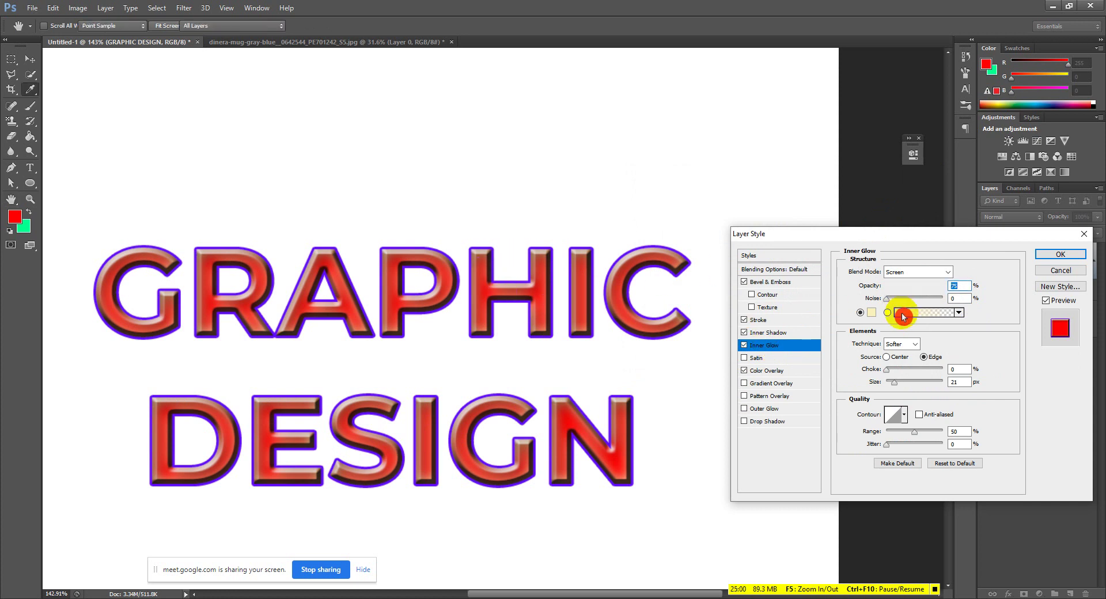
click(721, 195)
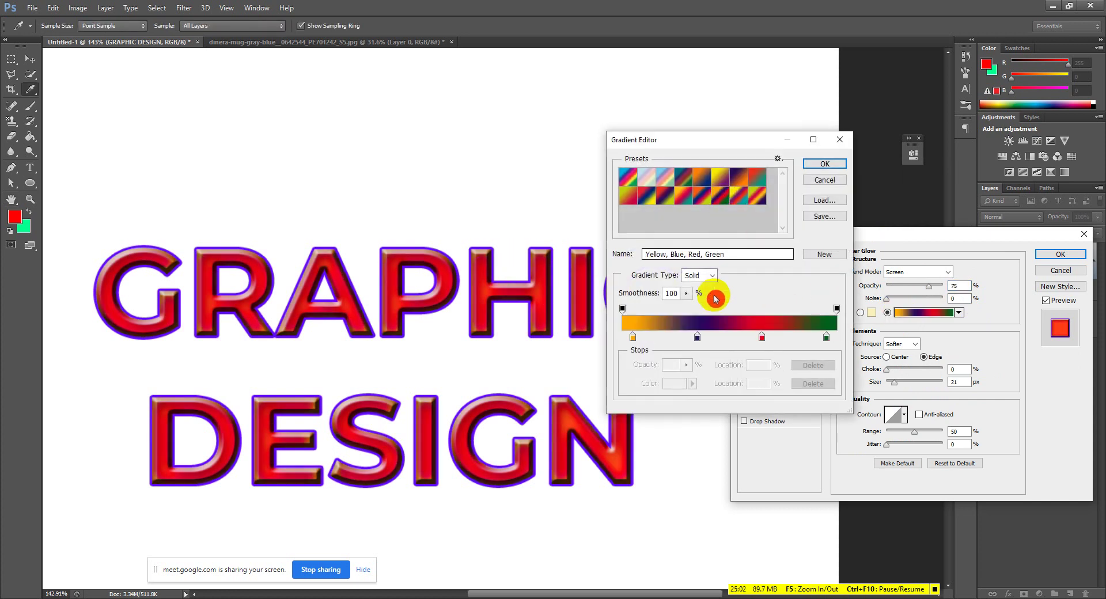
click(756, 189)
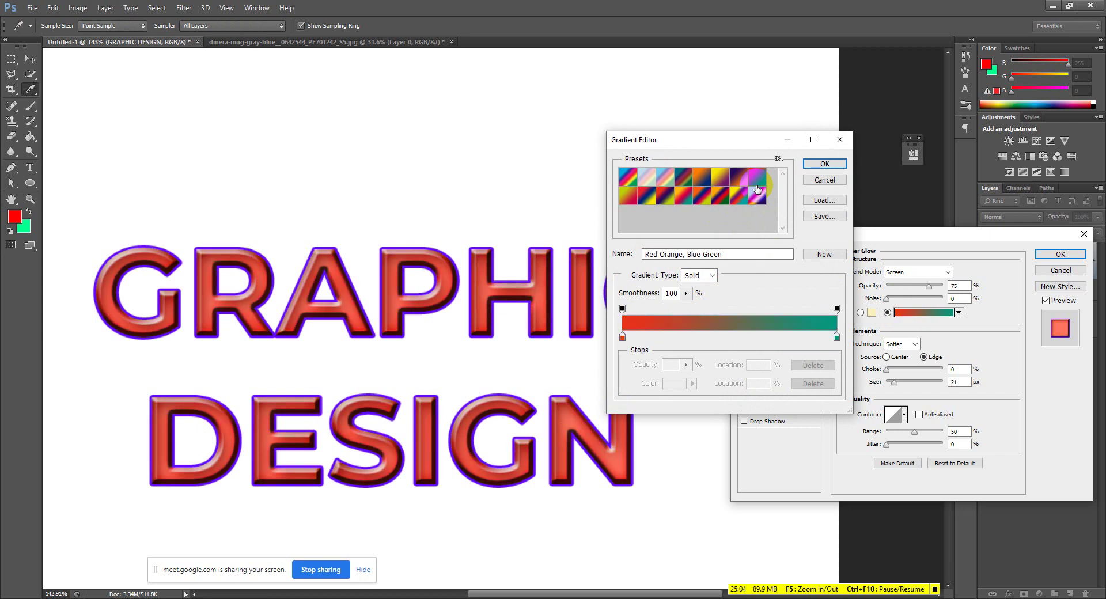
click(626, 177)
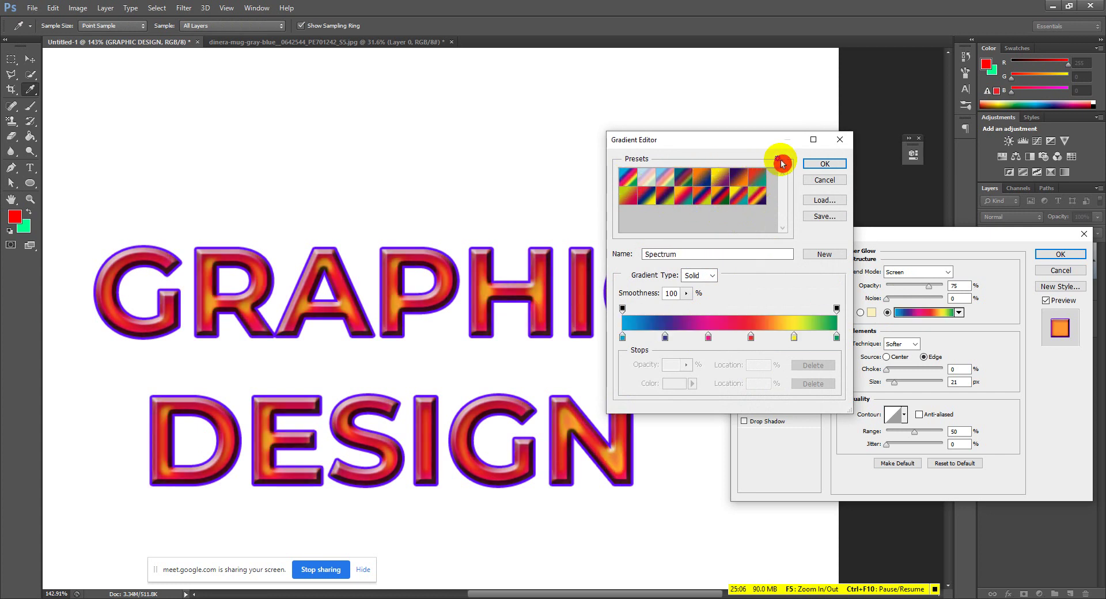
click(824, 164)
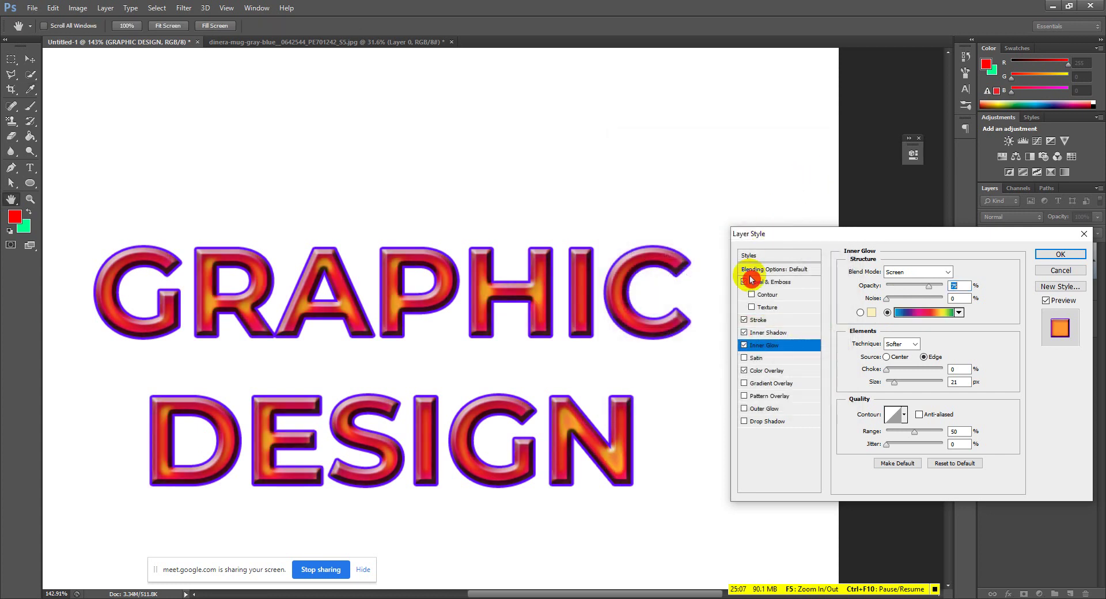
Test a radial Orange, Blue Gradient Overlay, then restore Color Overlay and disable the gradient.
click(749, 374)
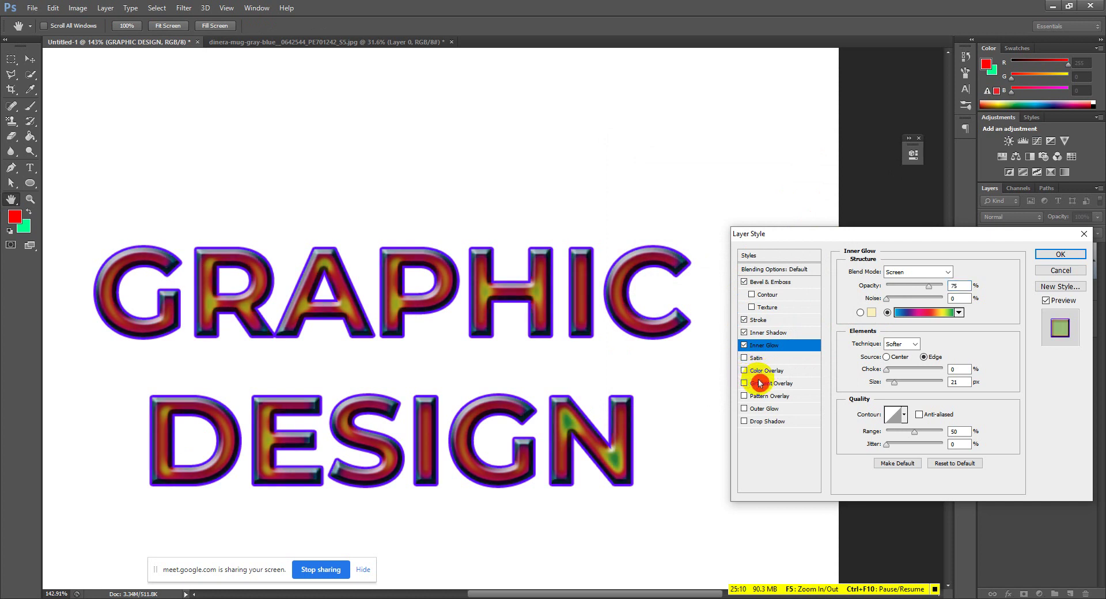
click(760, 384)
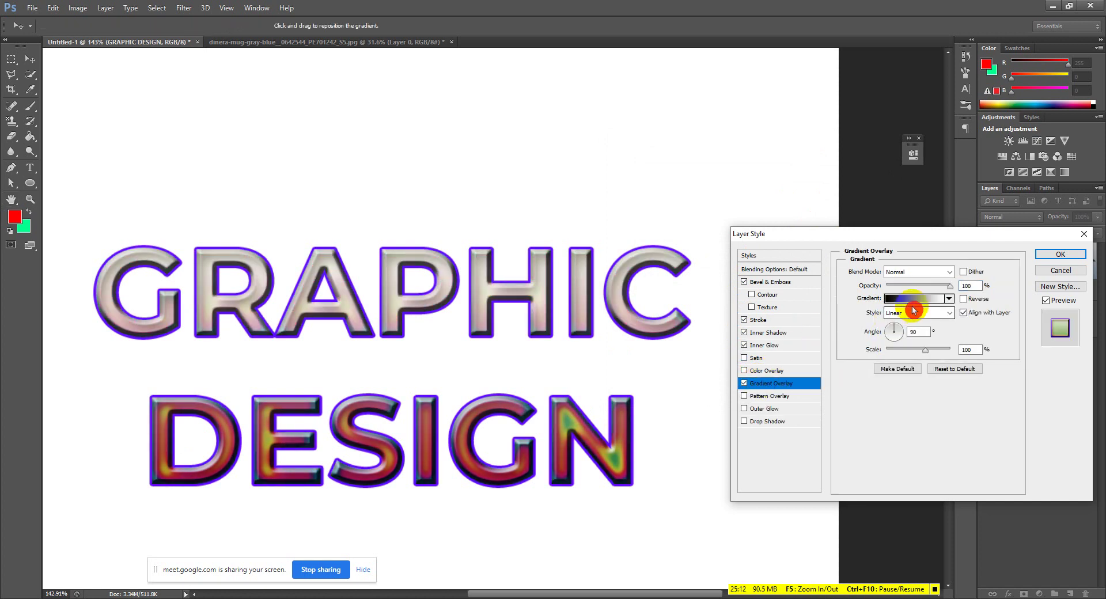
click(904, 306)
click(717, 190)
click(705, 178)
click(824, 164)
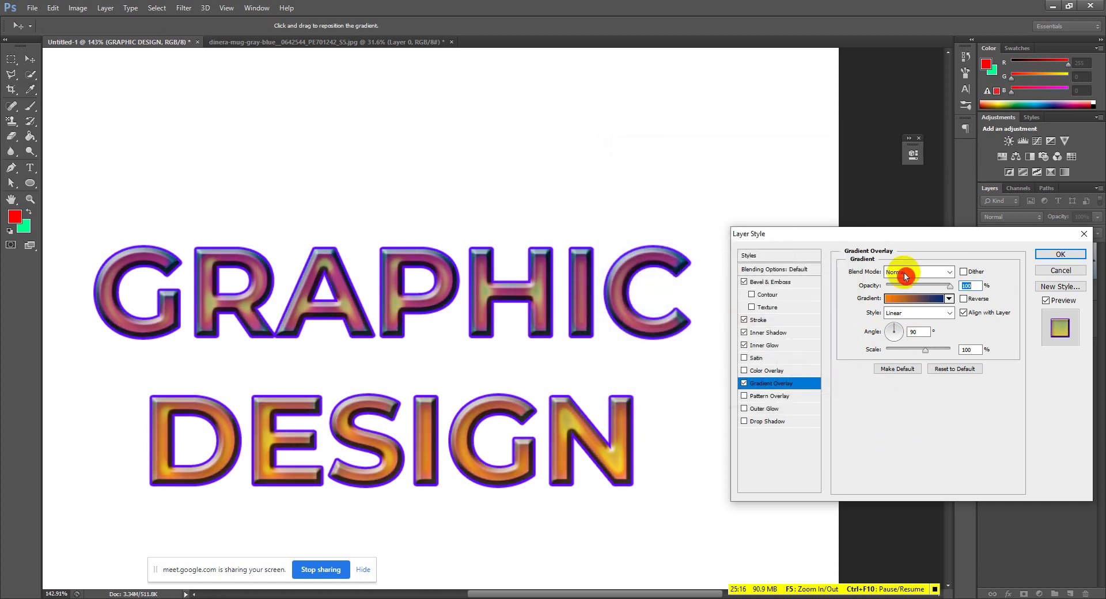
click(908, 314)
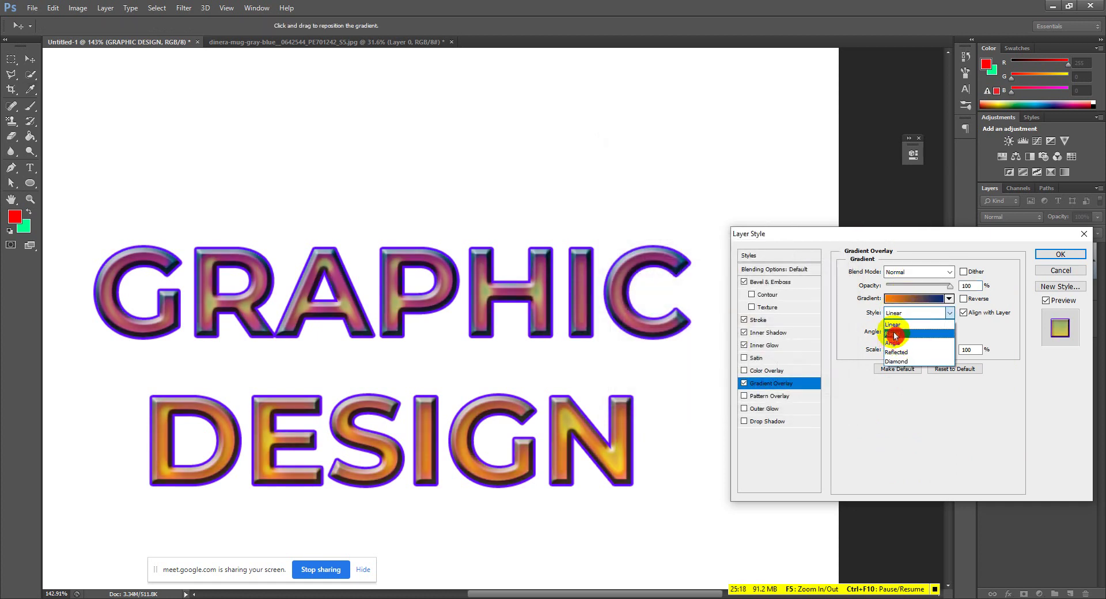
click(894, 334)
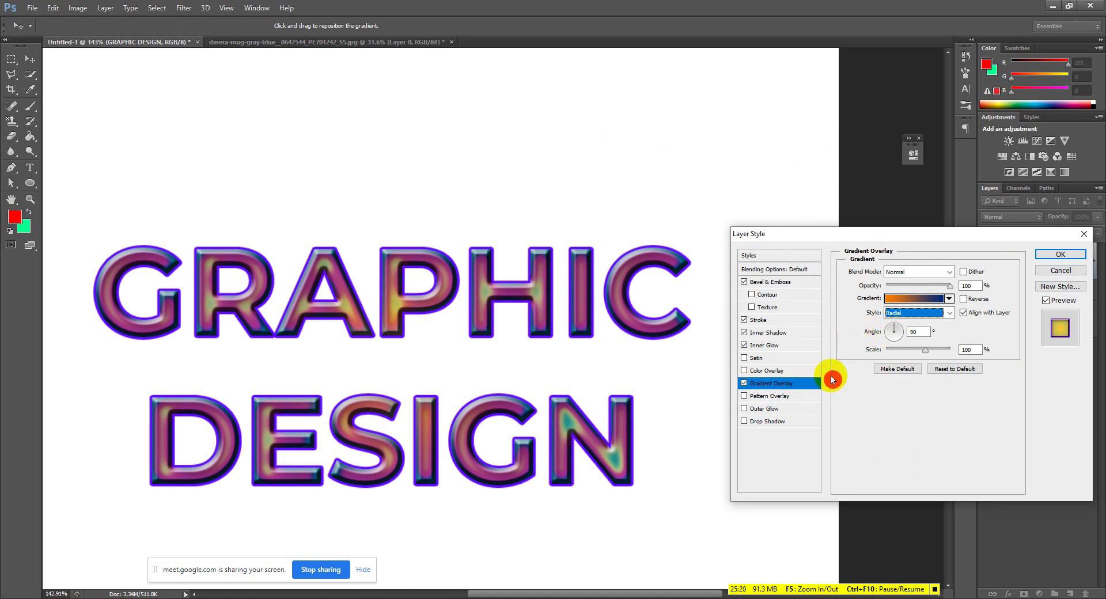
click(743, 370)
click(744, 383)
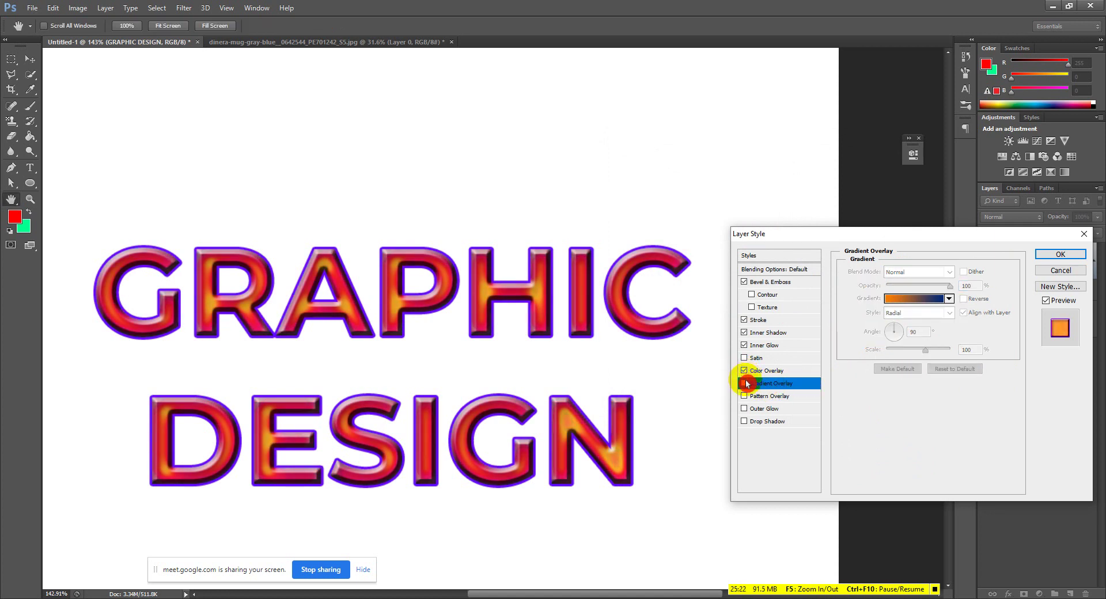
Add a Drop Shadow, pulling it closer to the text and shrinking its size to 0.
click(764, 425)
drag(624, 362, 650, 337)
drag(899, 321, 892, 325)
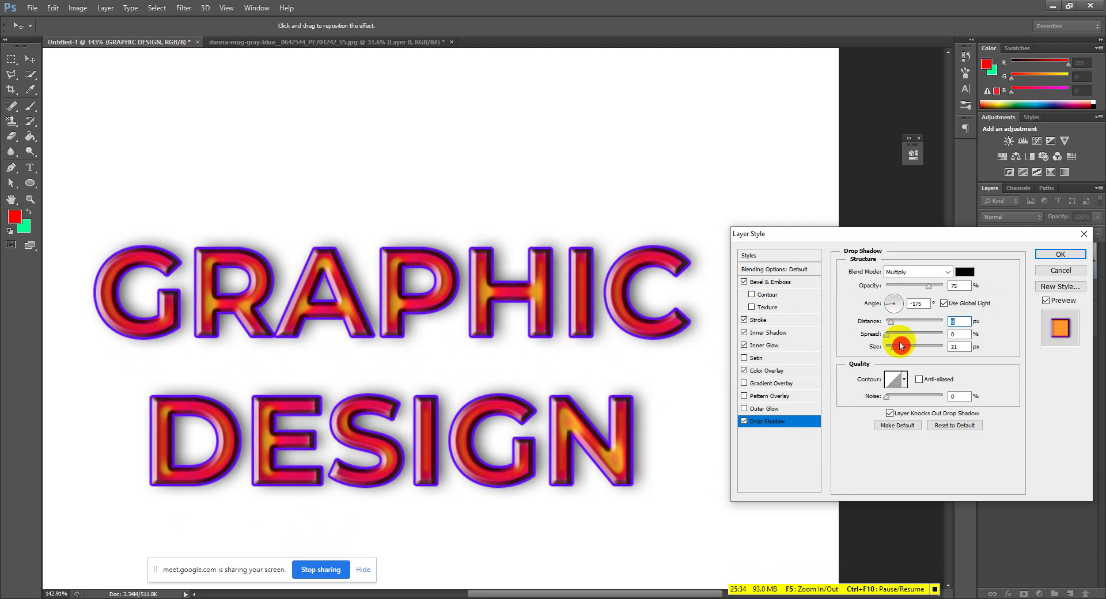
mouse_move(898, 350)
mouse_down()
mouse_move(879, 354)
mouse_move(1004, 342)
mouse_move(893, 353)
mouse_up()
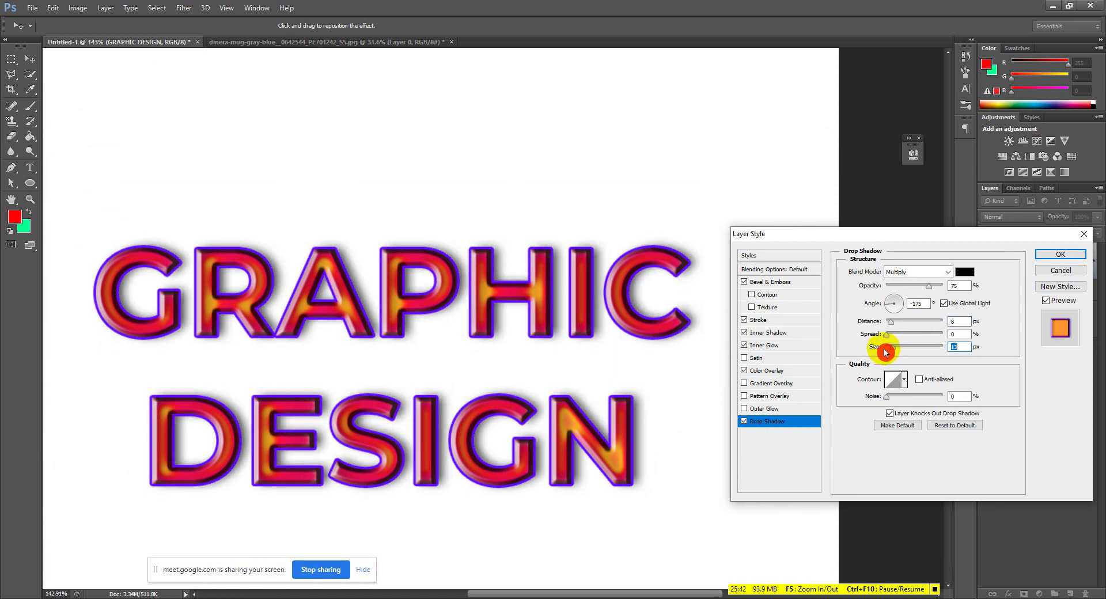
Turn off Inner Glow, Inner Shadow, the purple Stroke and Drop Shadow, then apply the style.
click(746, 347)
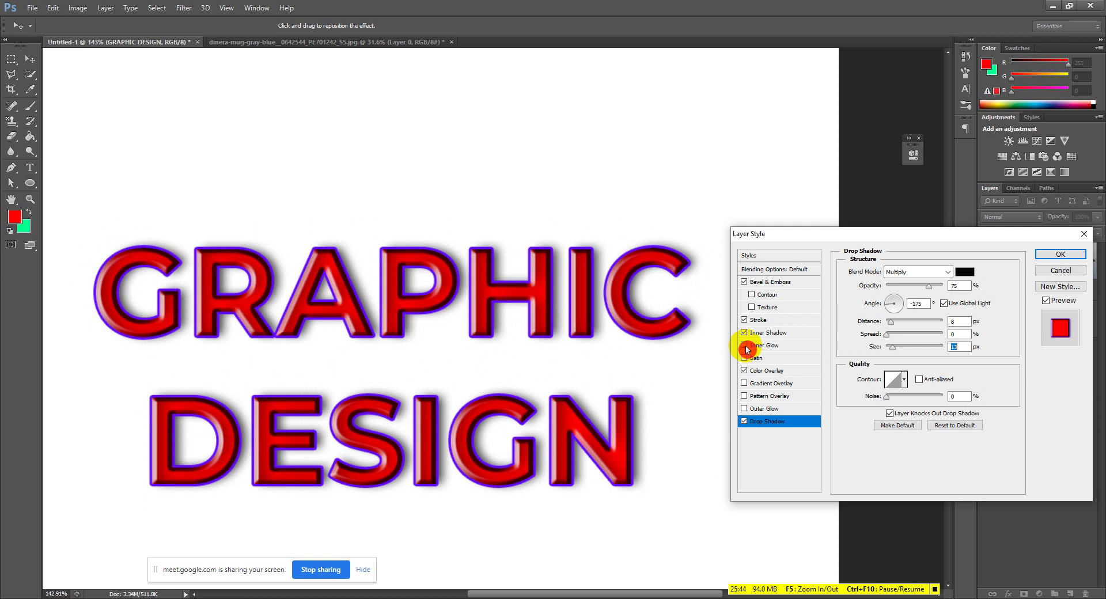
click(744, 333)
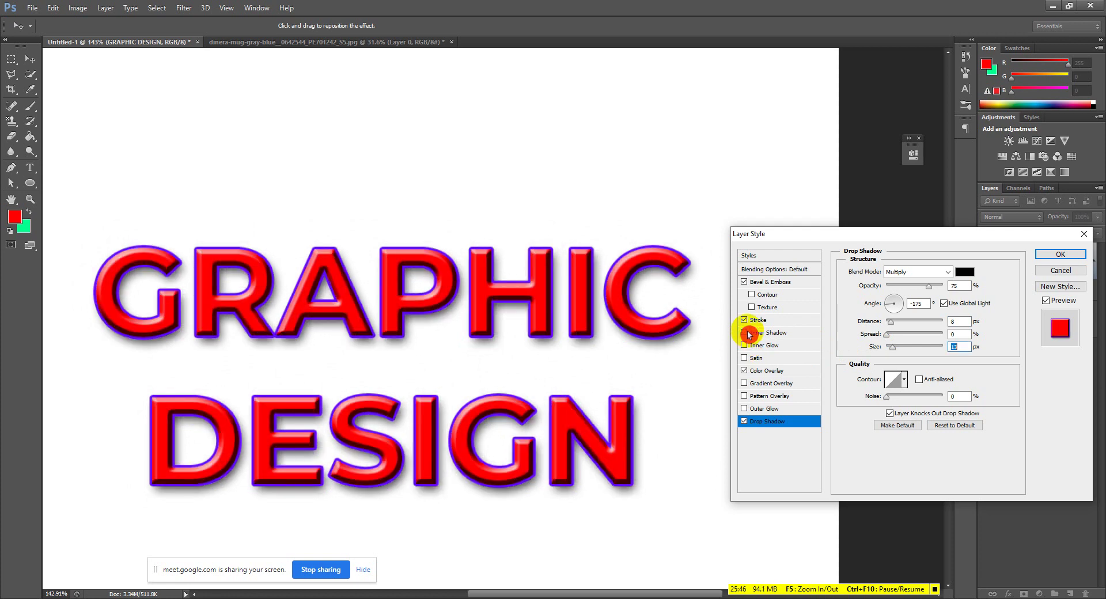
click(746, 321)
click(754, 417)
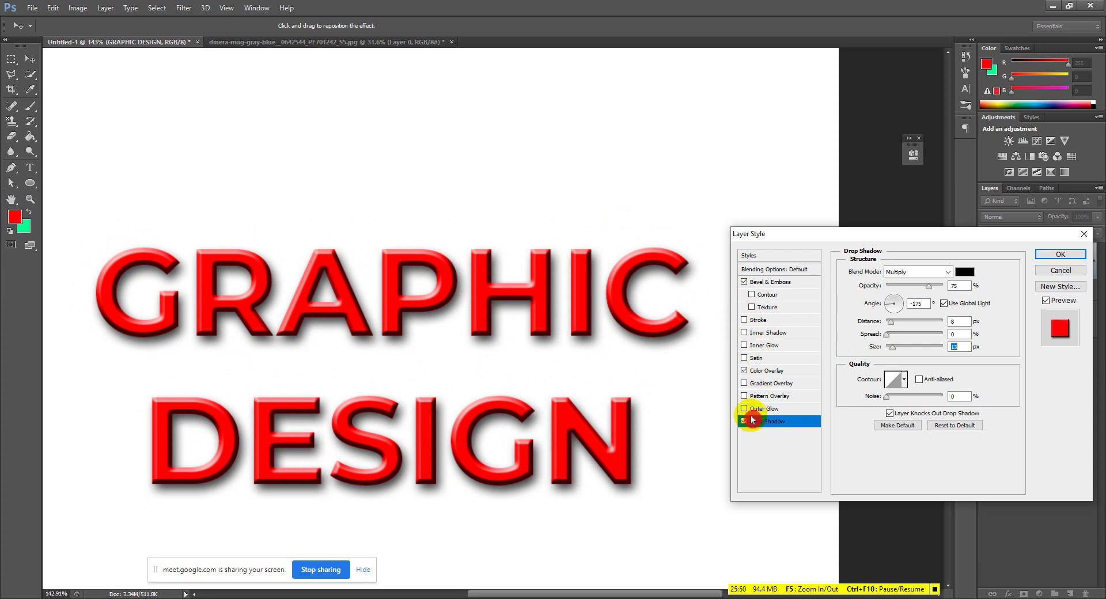
click(1059, 255)
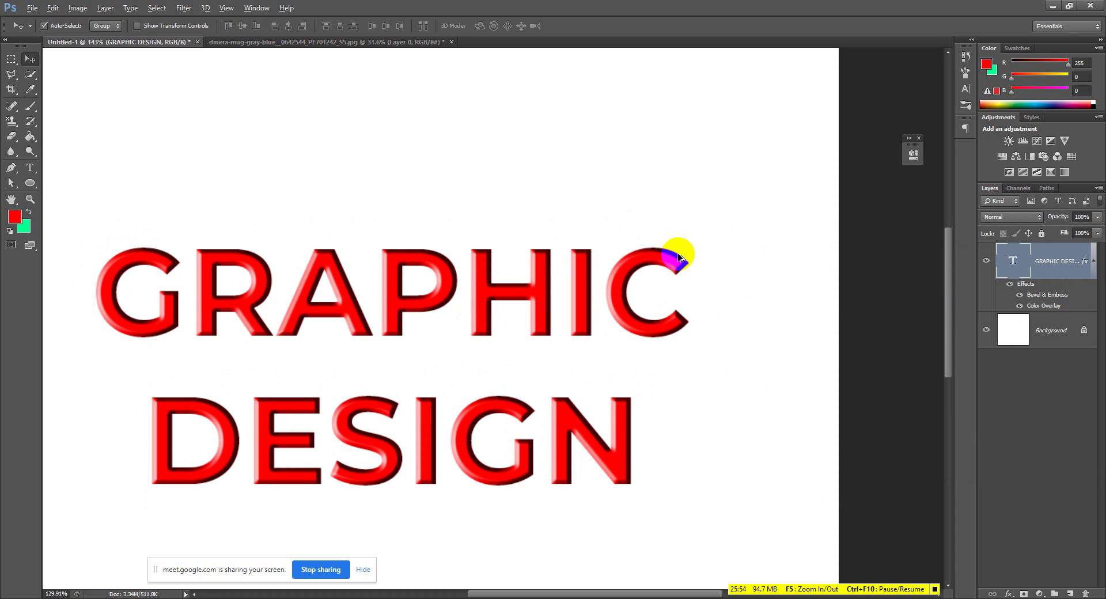
Fit the page on screen and move the GRAPHIC DESIGN text down to centre it.
key(ctrl+0)
scroll(612, 282, down, 1)
drag(593, 281, 587, 308)
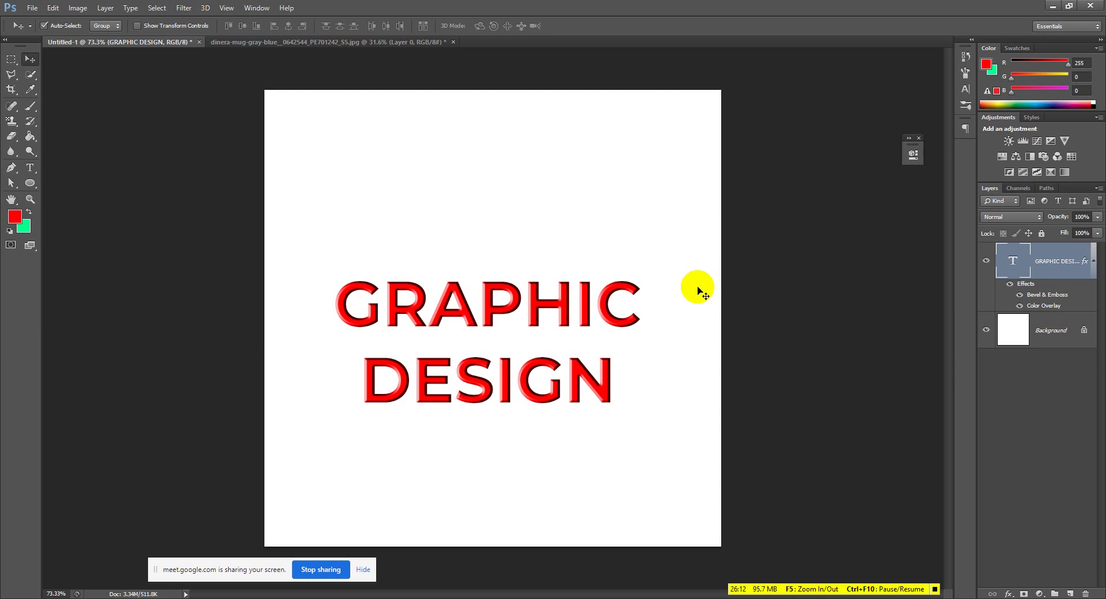
Check the mug image document, then return to Untitled-1.
click(31, 7)
click(397, 37)
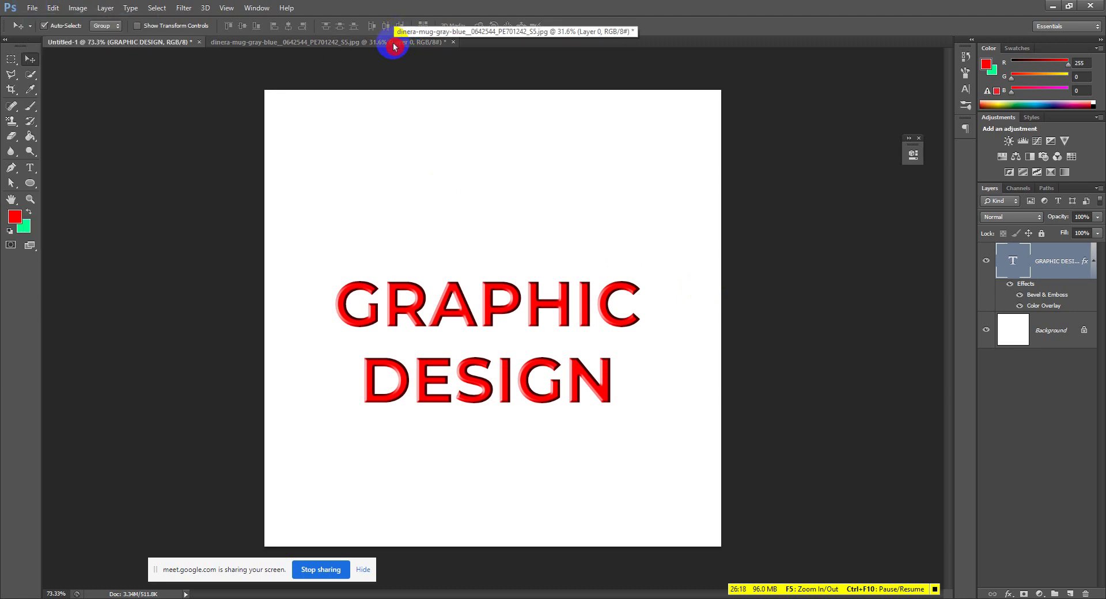
click(394, 47)
click(31, 8)
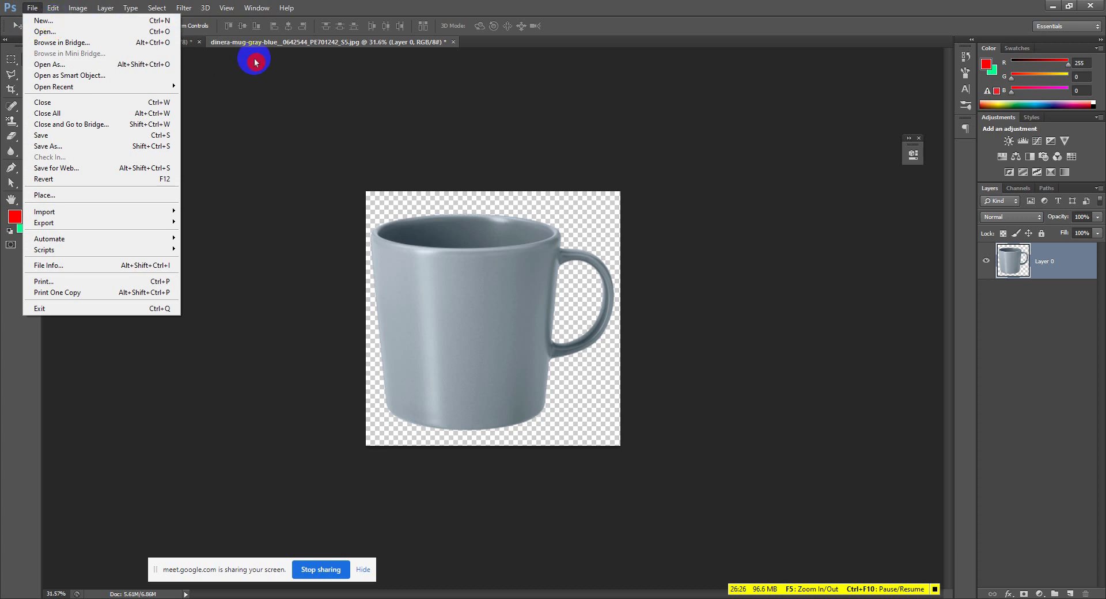
click(275, 43)
click(137, 46)
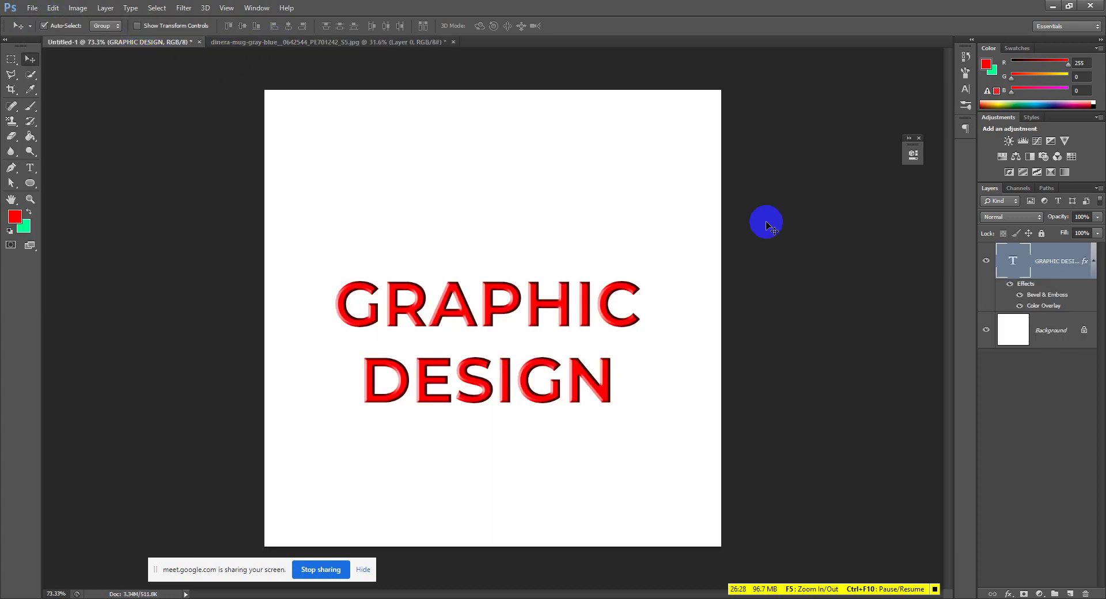
Hide the text layer's effects and nudge the GRAPHIC DESIGN text up and right.
click(1009, 284)
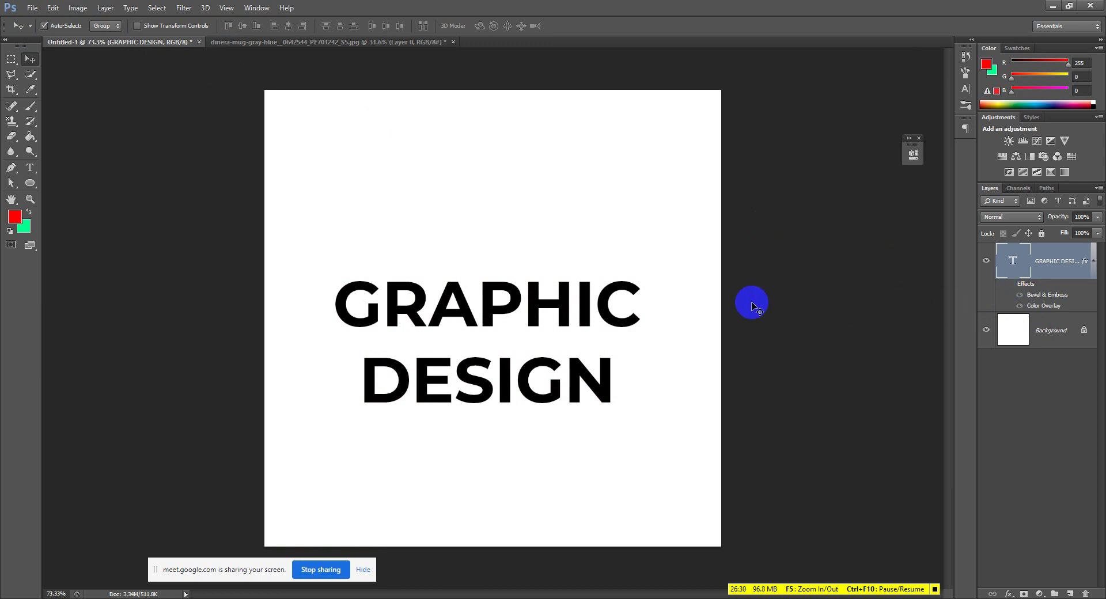
drag(593, 297, 600, 282)
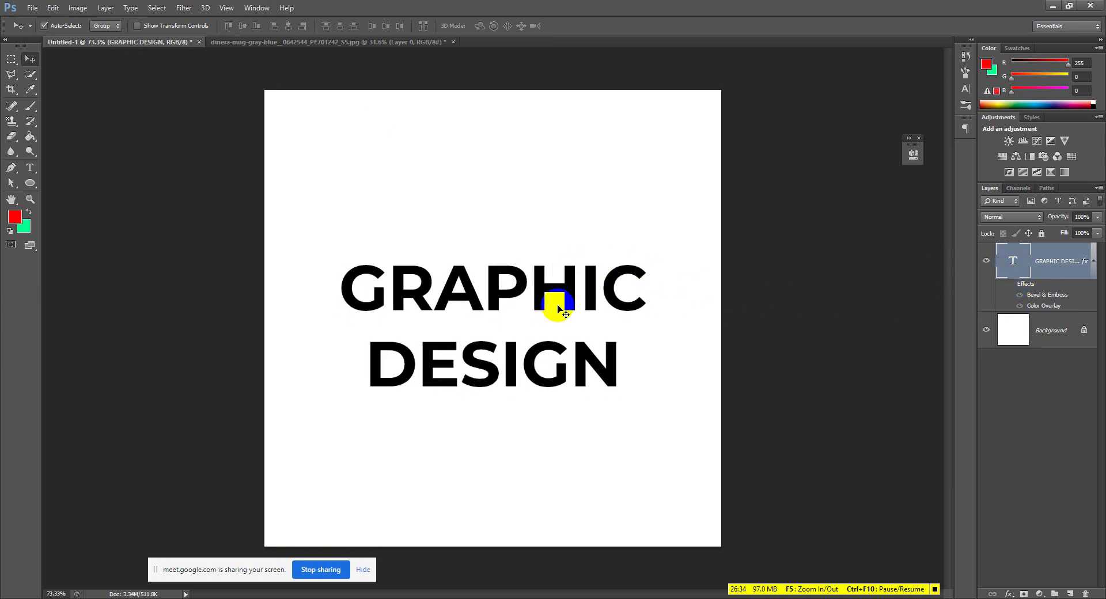
click(94, 47)
Place the vegetable image as a new layer, keeping it above the text layer.
click(32, 8)
click(64, 195)
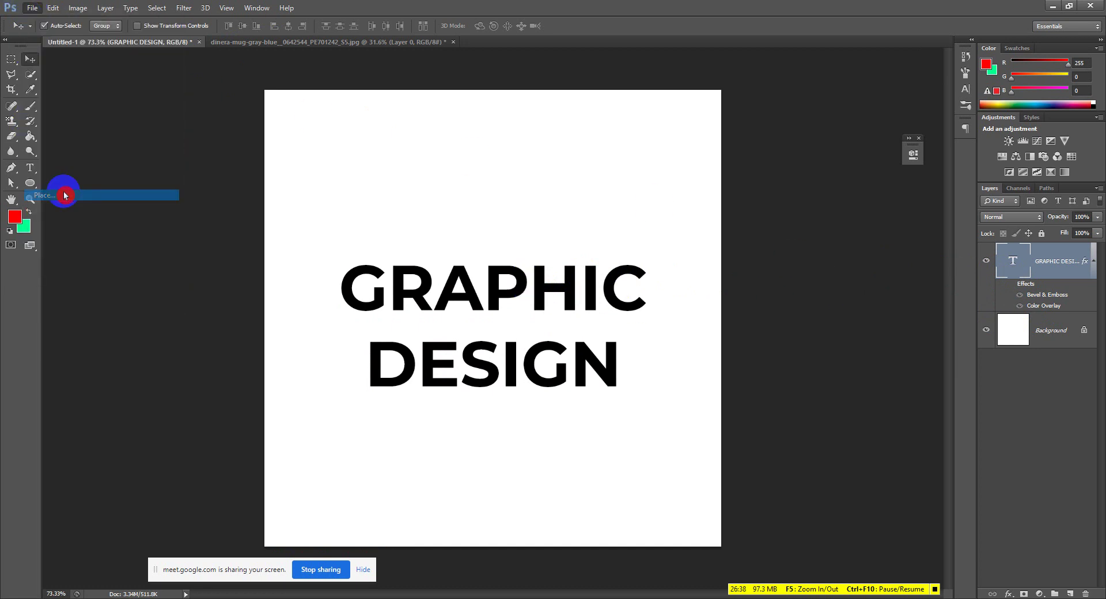
click(1078, 546)
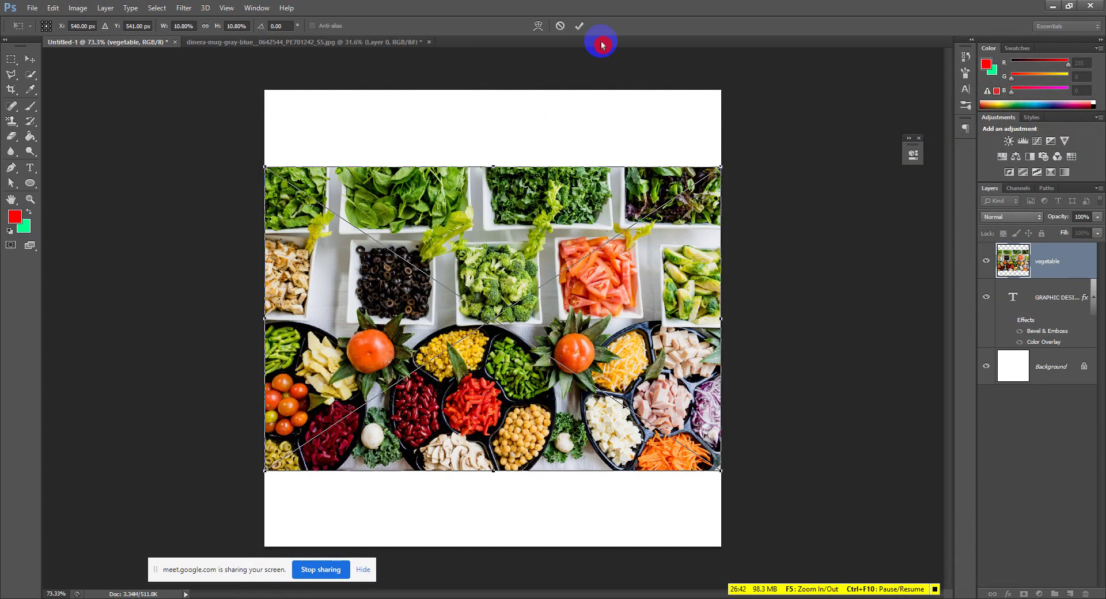
click(578, 26)
drag(1054, 275, 1054, 343)
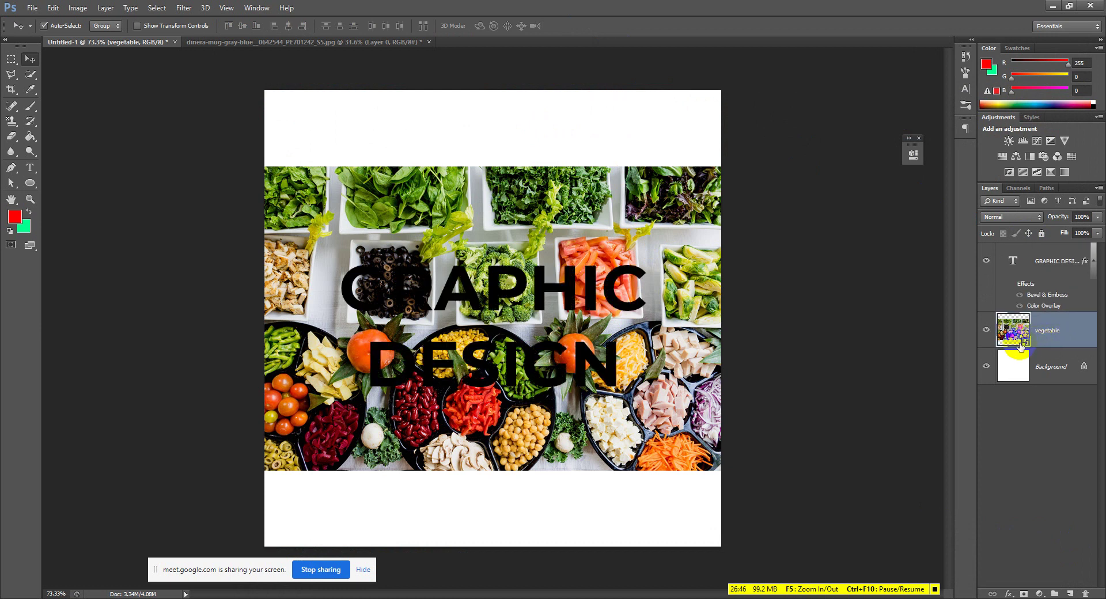
key(ctrl+z)
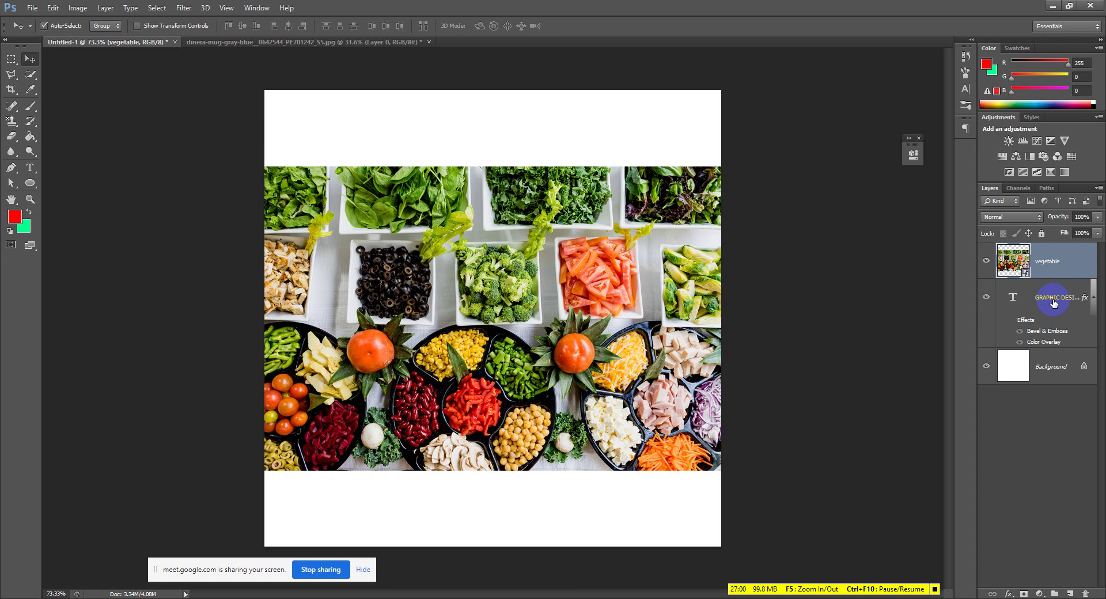
Clip the vegetable photo into the text letters and shift it left inside them.
right_click(1062, 269)
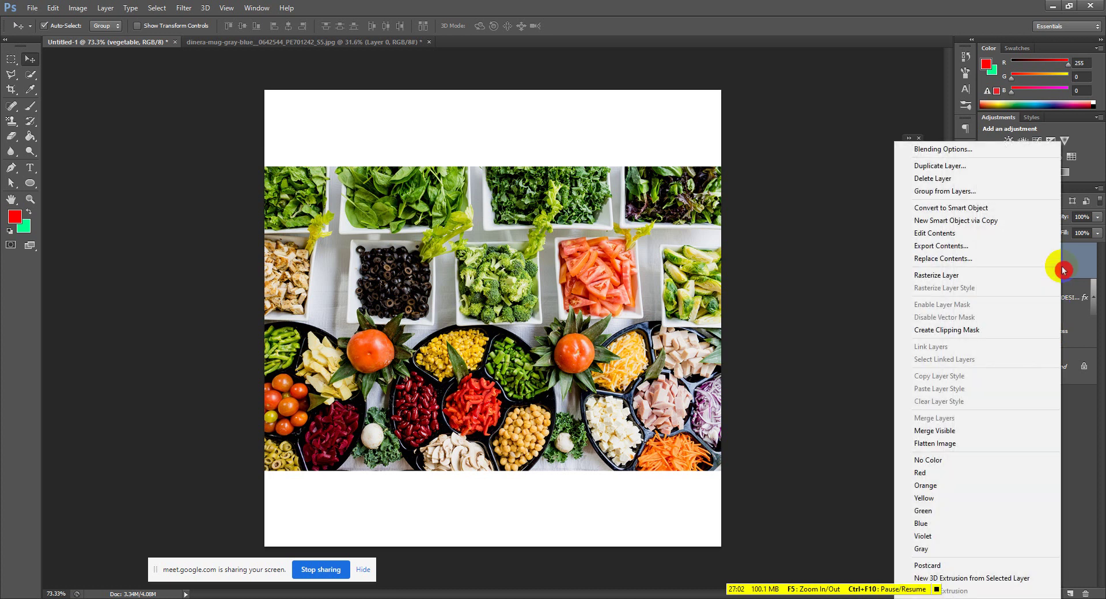
click(980, 322)
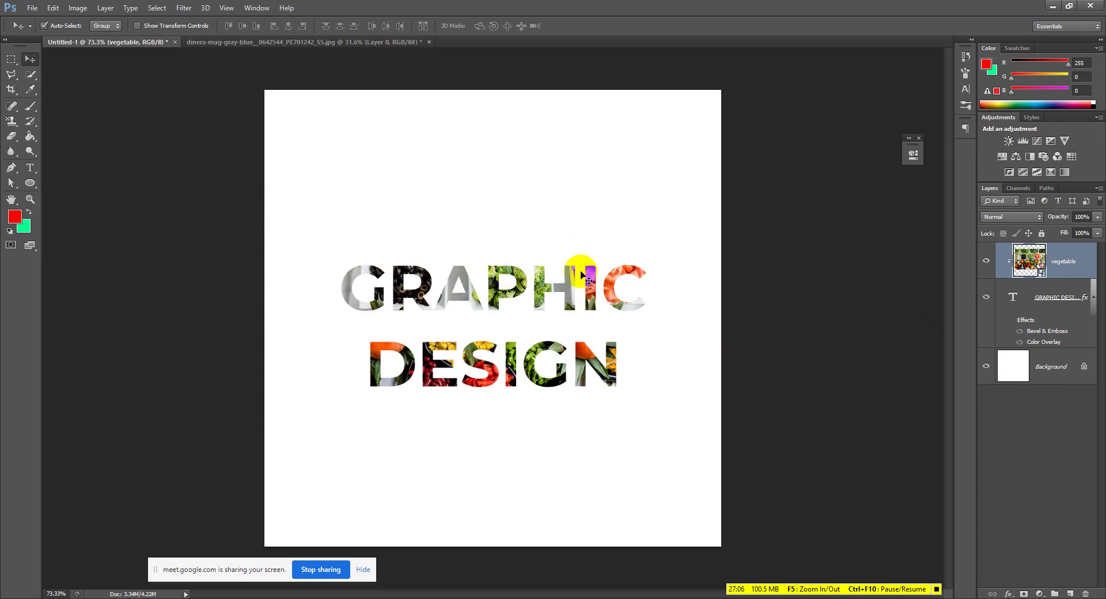
click(1011, 320)
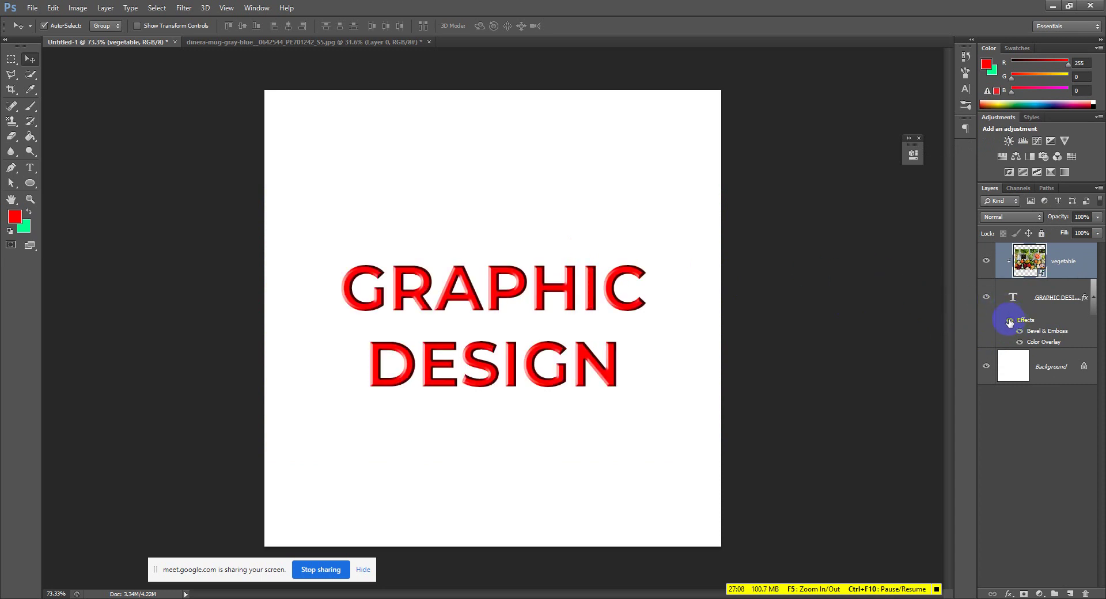
click(1008, 320)
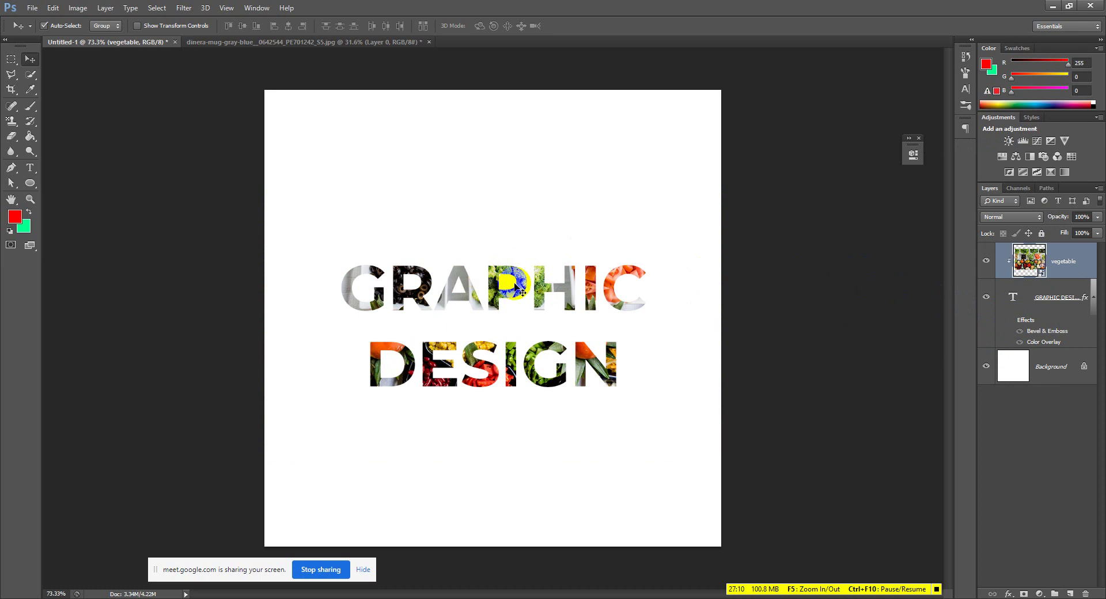
click(436, 296)
drag(443, 297, 469, 262)
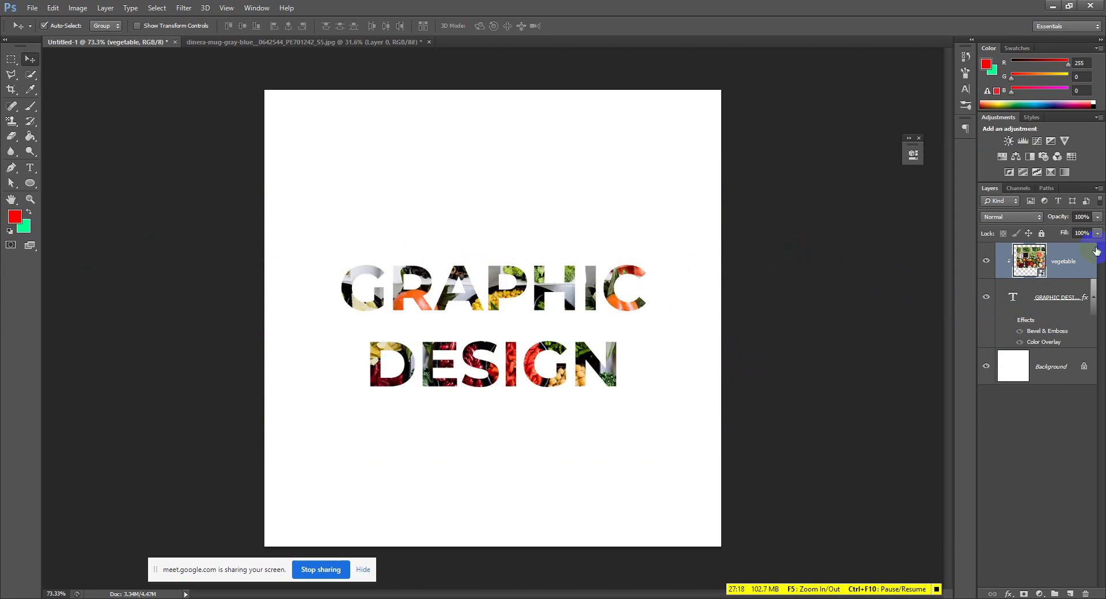
Delete the vegetable and text layers, then draw a circle with the Ellipse tool.
key(Delete)
key(Delete)
click(5, 157)
click(35, 183)
drag(381, 259, 647, 467)
Move the red circle up about 79 px with the Move tool.
click(18, 30)
click(23, 62)
drag(472, 354, 476, 309)
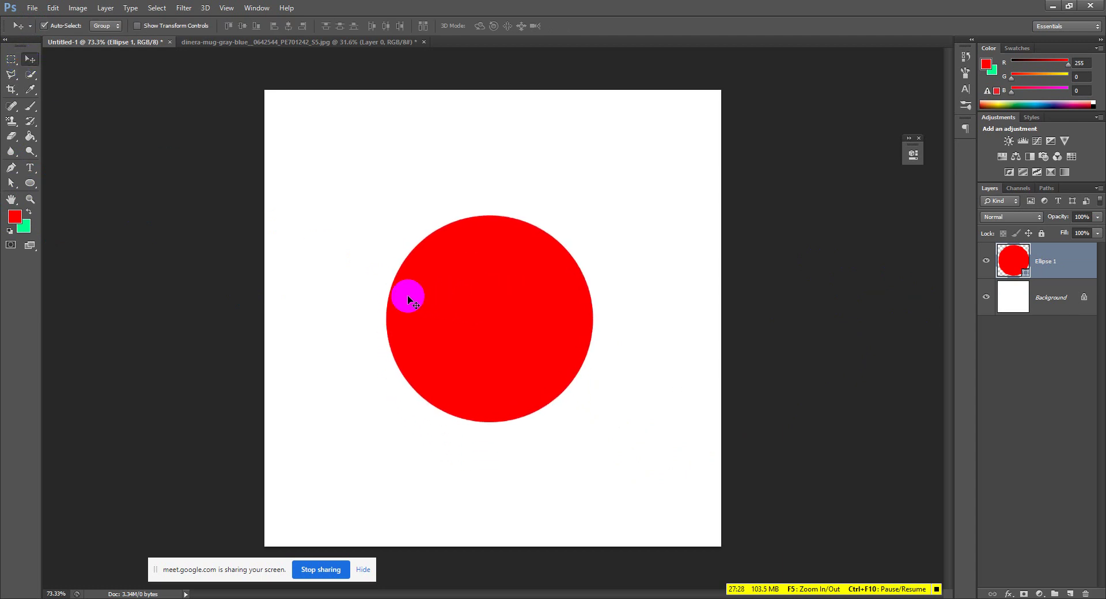
Choose File > Place and select the vegetable image from Class 05.
click(57, 7)
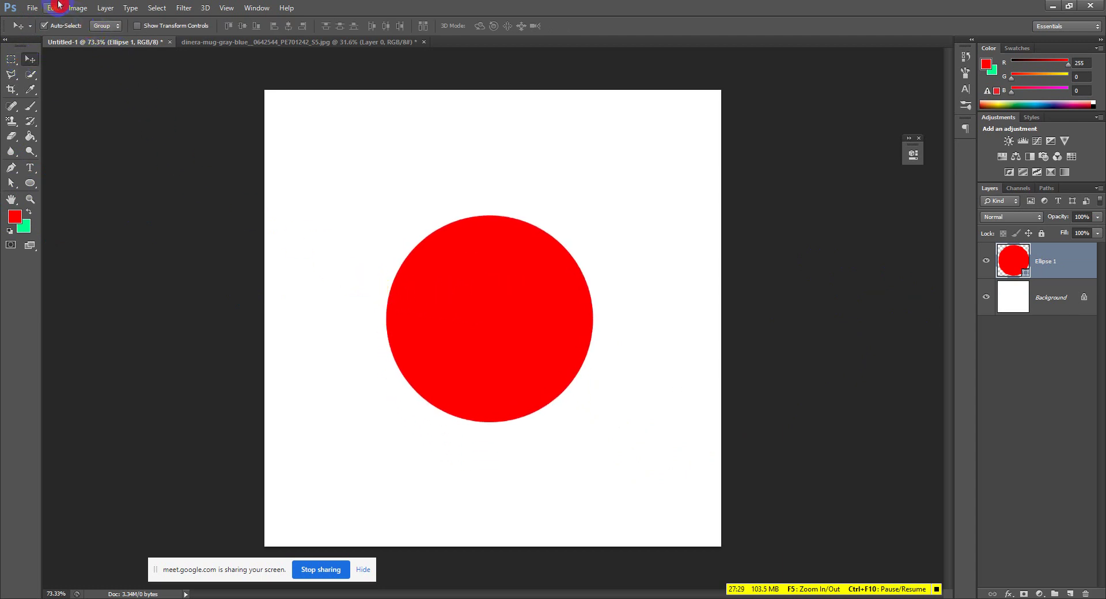
click(27, 6)
click(104, 198)
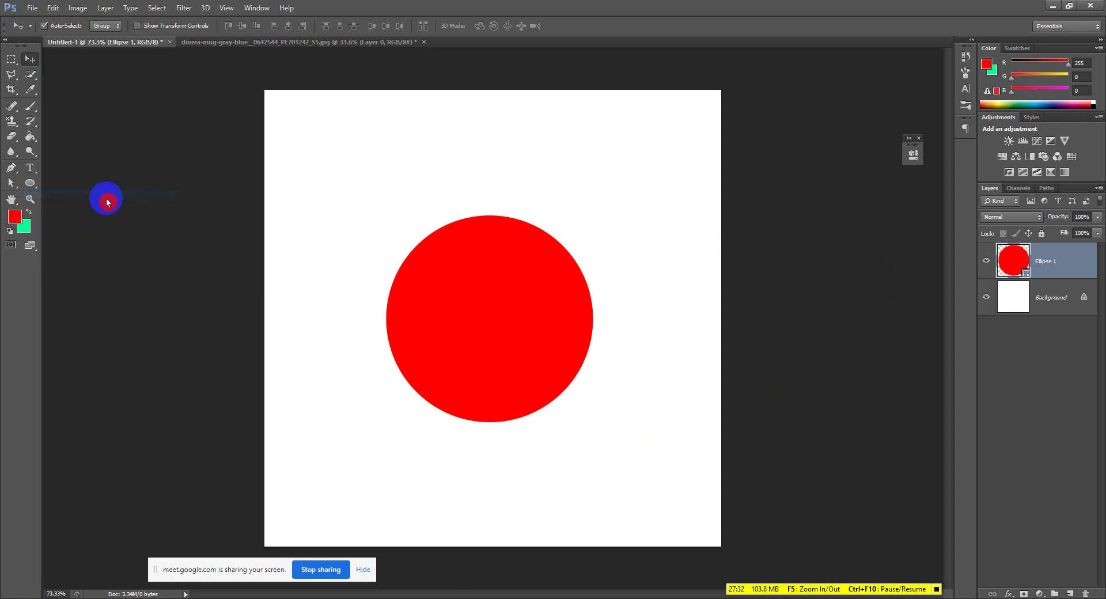
click(632, 202)
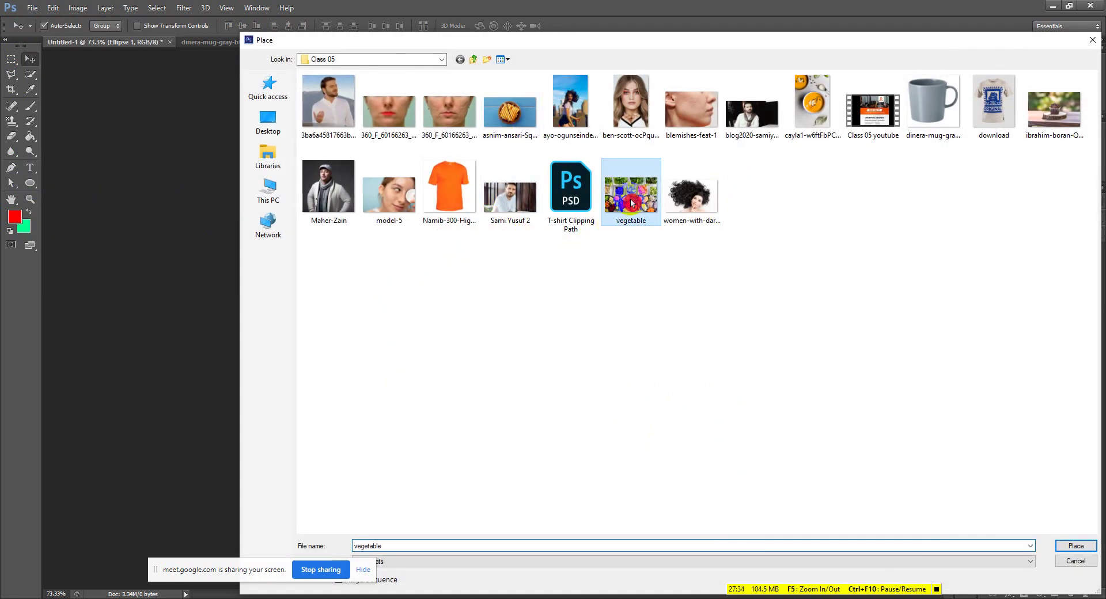
Place and commit the vegetable image on the canvas.
click(1075, 546)
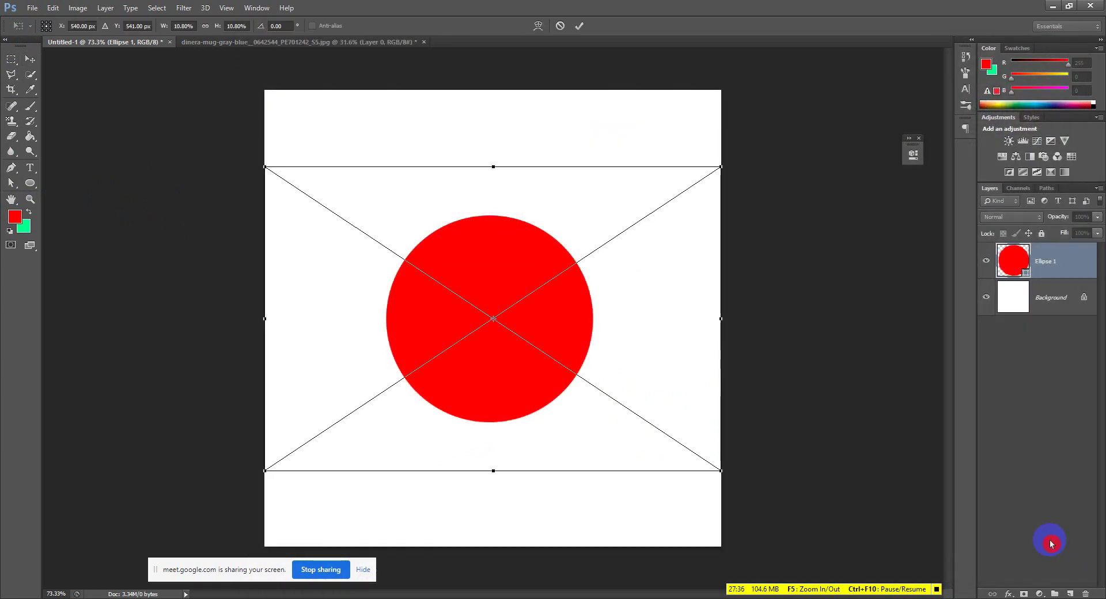
click(577, 26)
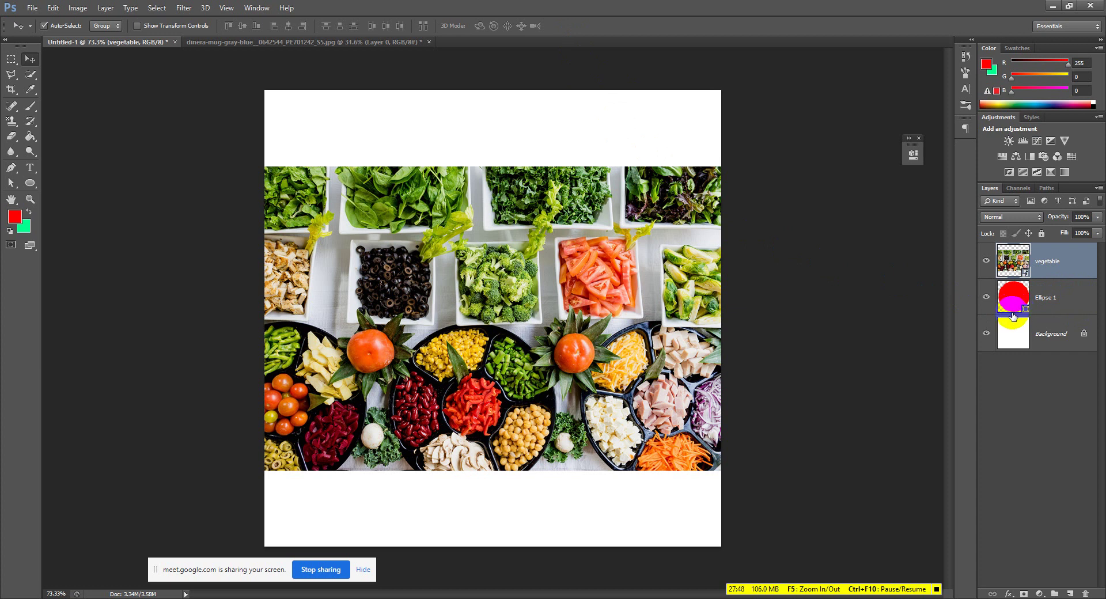
drag(1012, 310, 1031, 298)
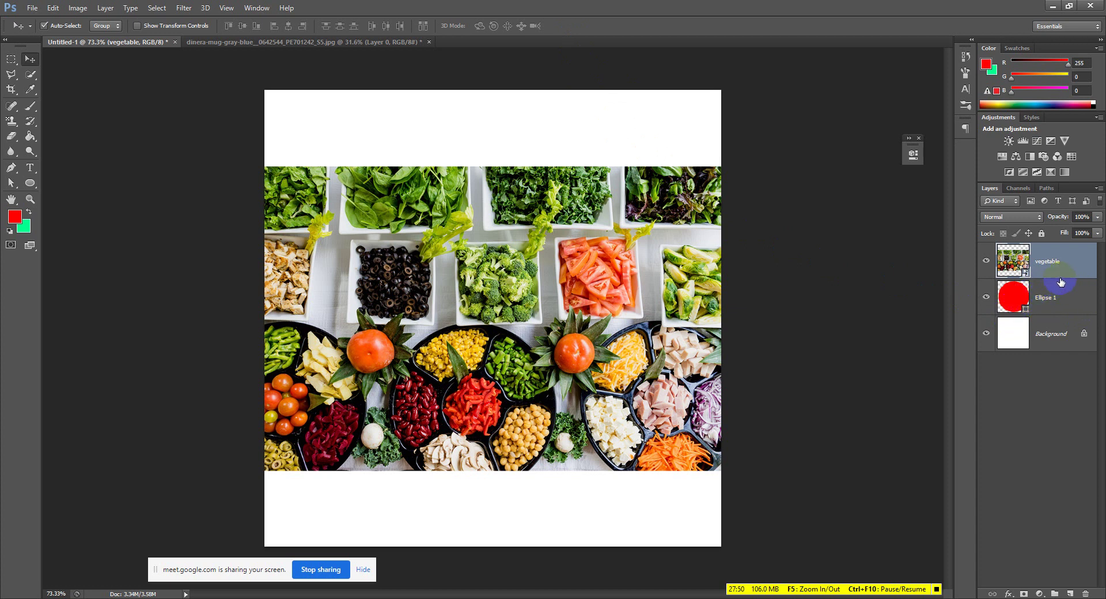
Clip the vegetable photo into the Ellipse 1 circle and reposition it inside the circle.
right_click(1074, 265)
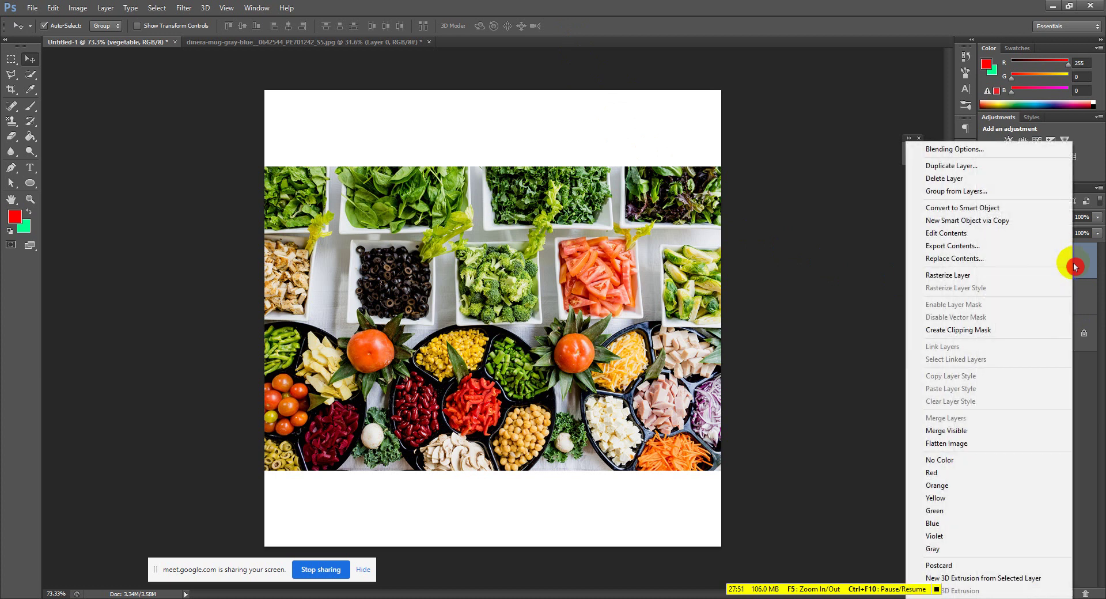
click(977, 330)
drag(538, 283, 604, 271)
drag(554, 318, 507, 337)
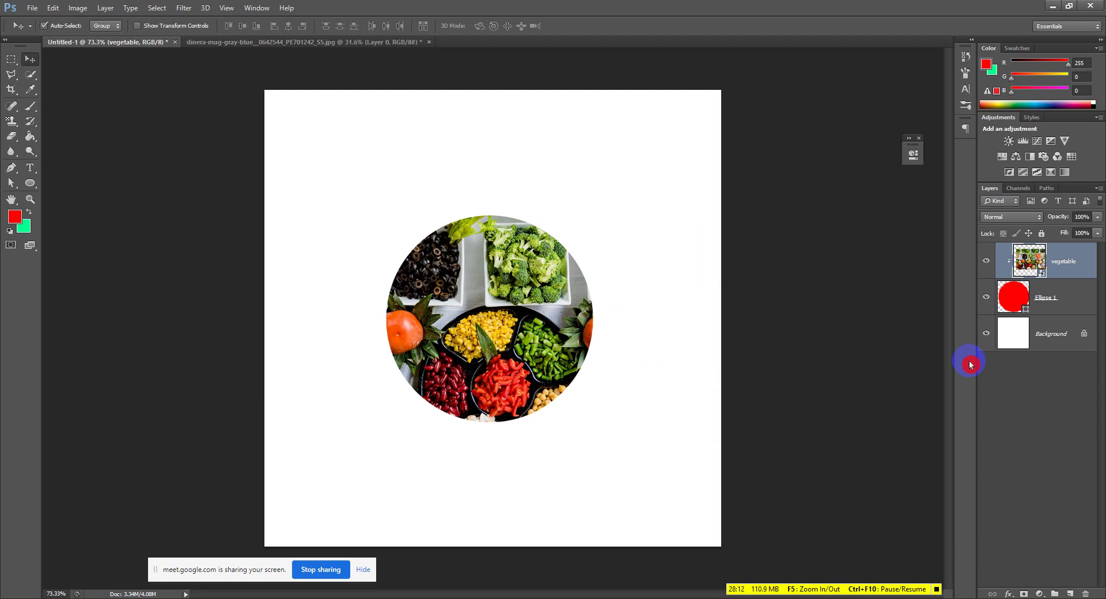
Release the vegetable photo from the circle, delete Ellipse 1 and move the photo up about 80 px.
key(Delete)
key(Delete)
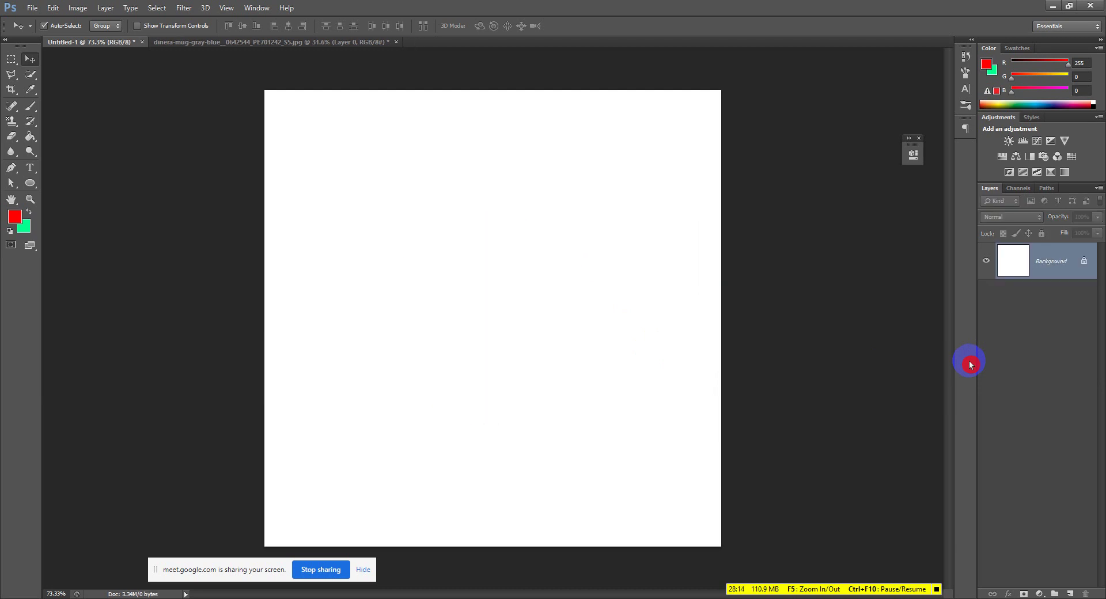
key(ctrl+alt+z)
key(ctrl+alt+z)
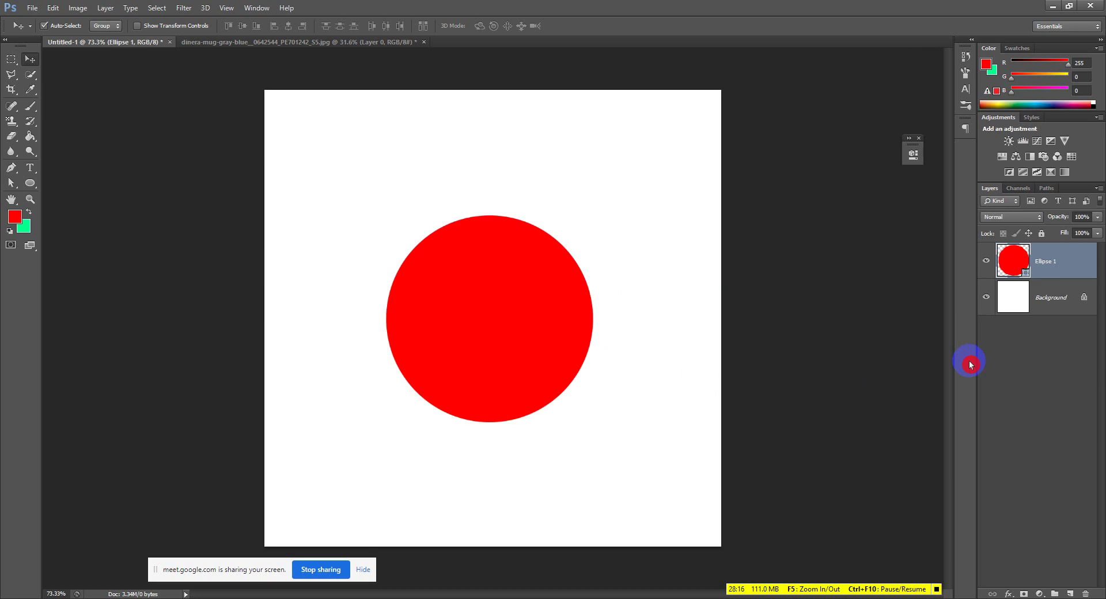
key(ctrl+alt+z)
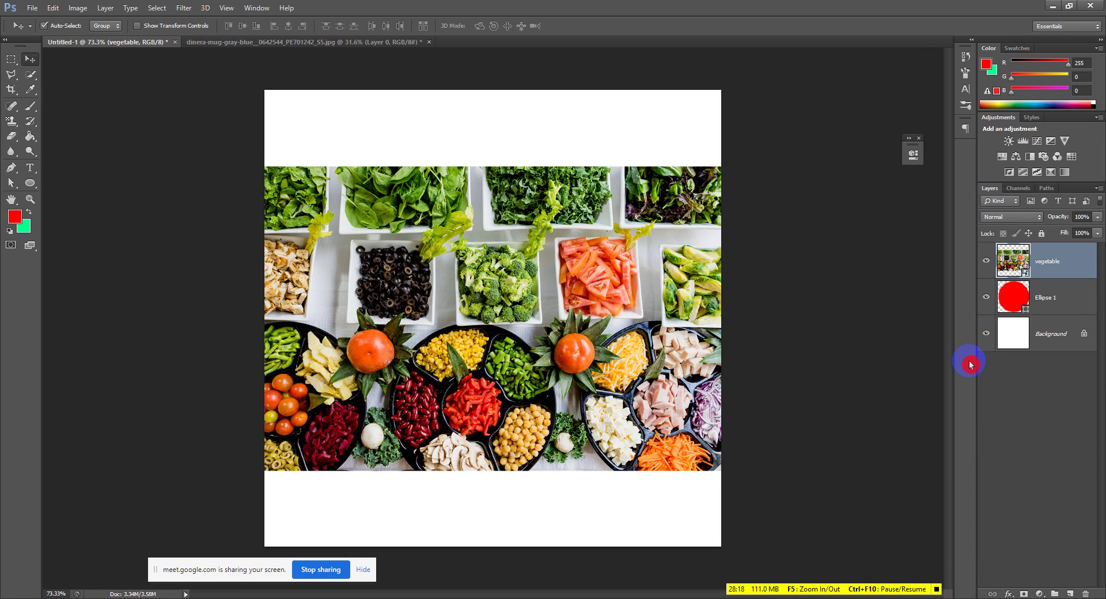
click(1054, 295)
key(Delete)
drag(633, 279, 639, 233)
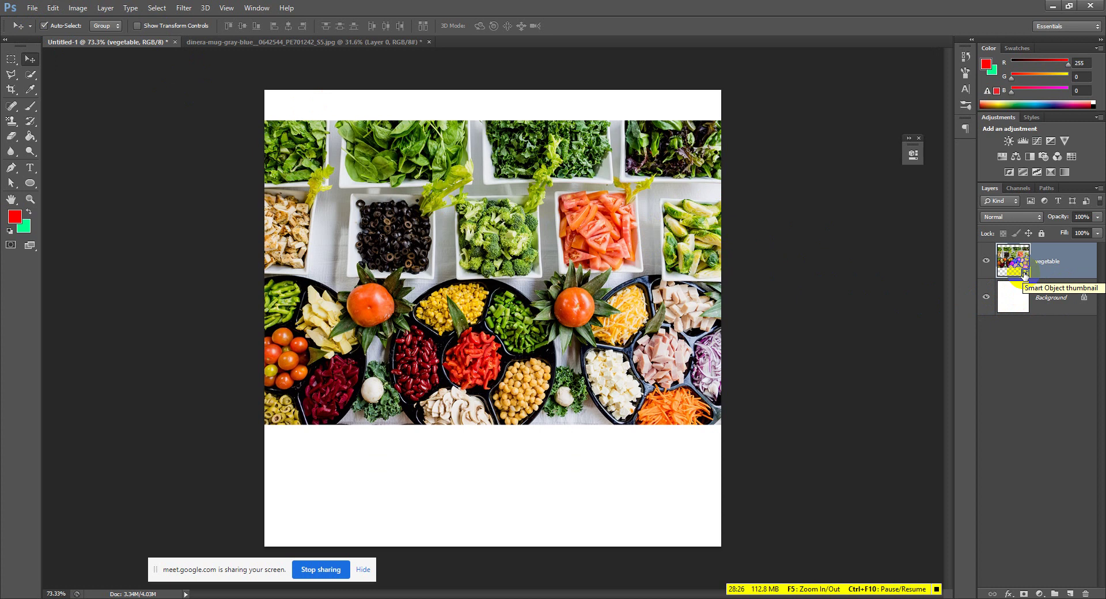
Open the vegetable smart object's contents, dismiss the notice, and return to Untitled-1.
double_click(1024, 274)
click(563, 241)
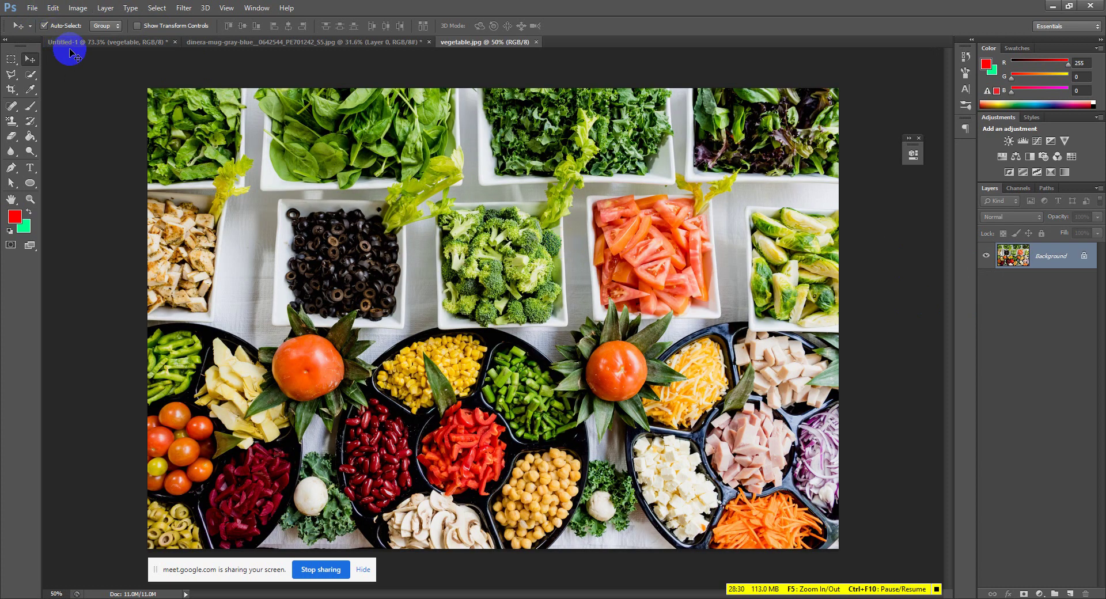
click(93, 43)
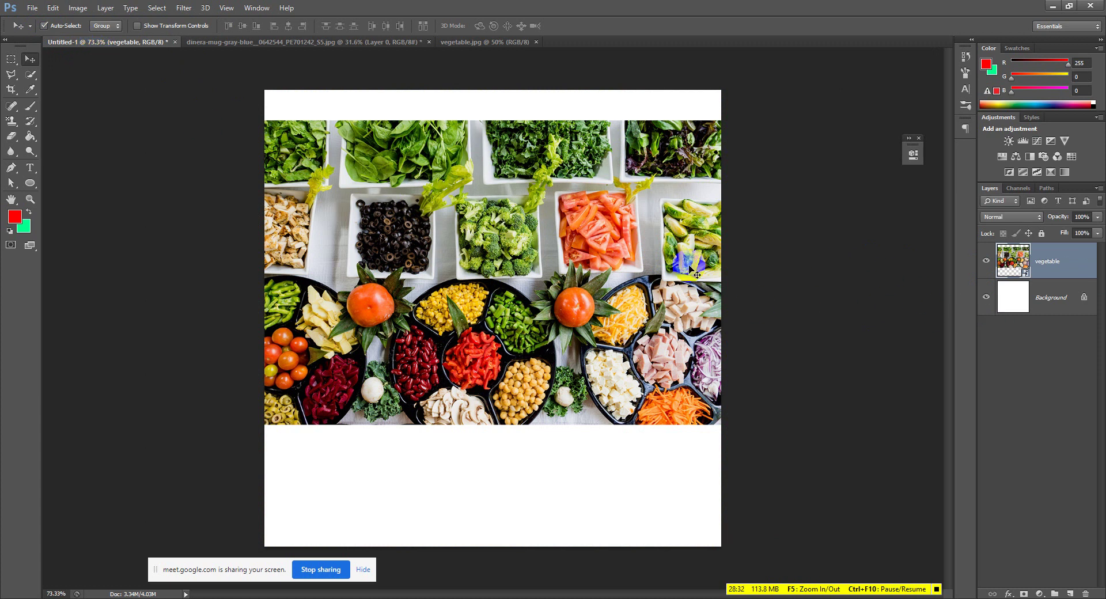
Scale the vegetable photo to about 7% and move it slightly lower near the canvas top.
drag(588, 246, 580, 221)
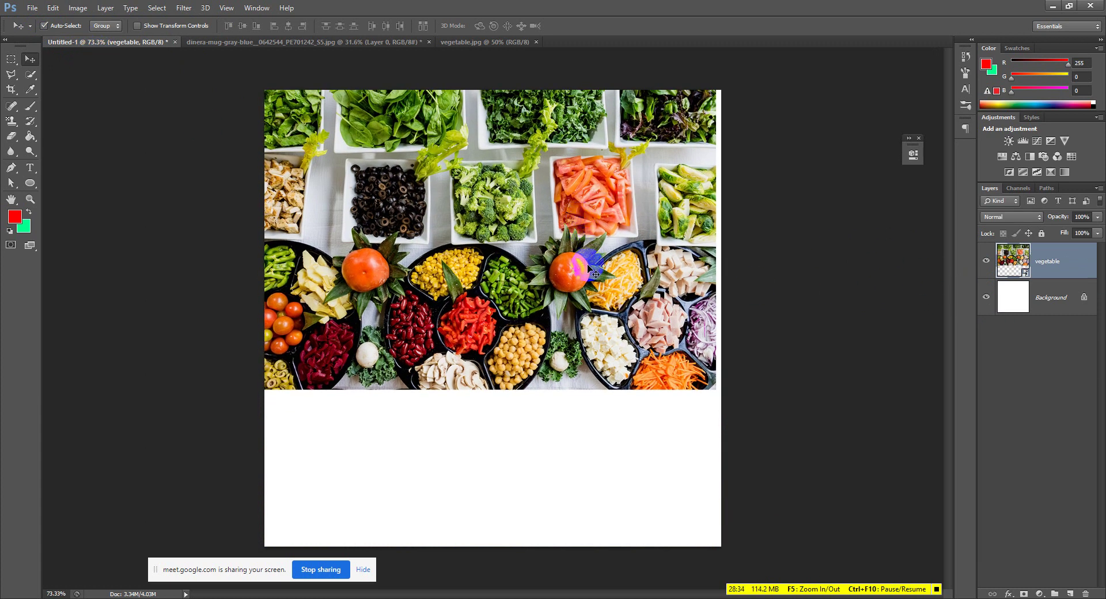
key(ctrl+t)
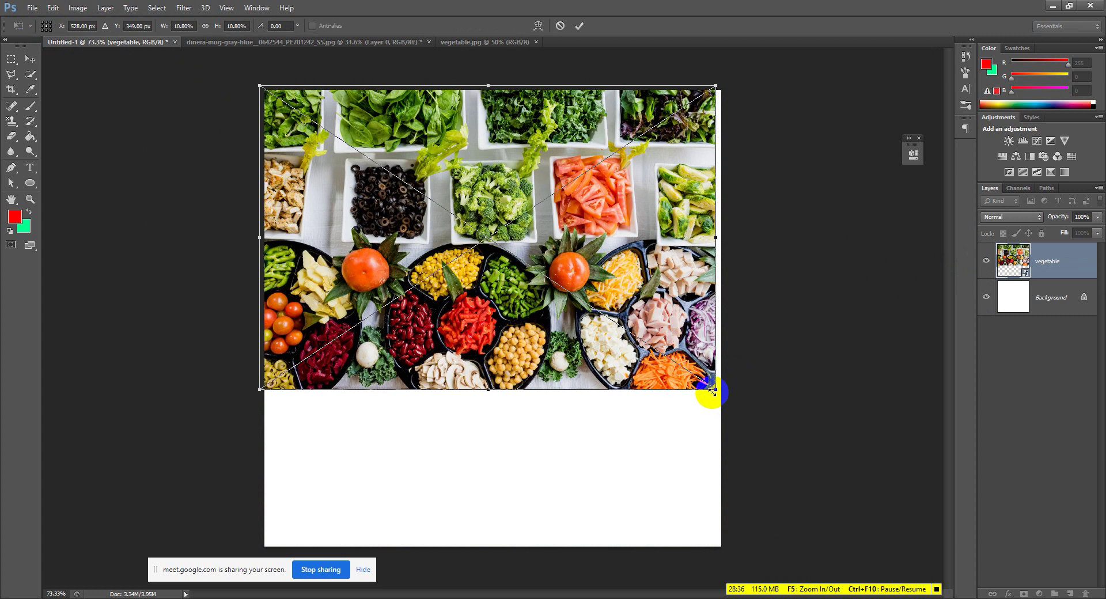
drag(714, 389, 611, 259)
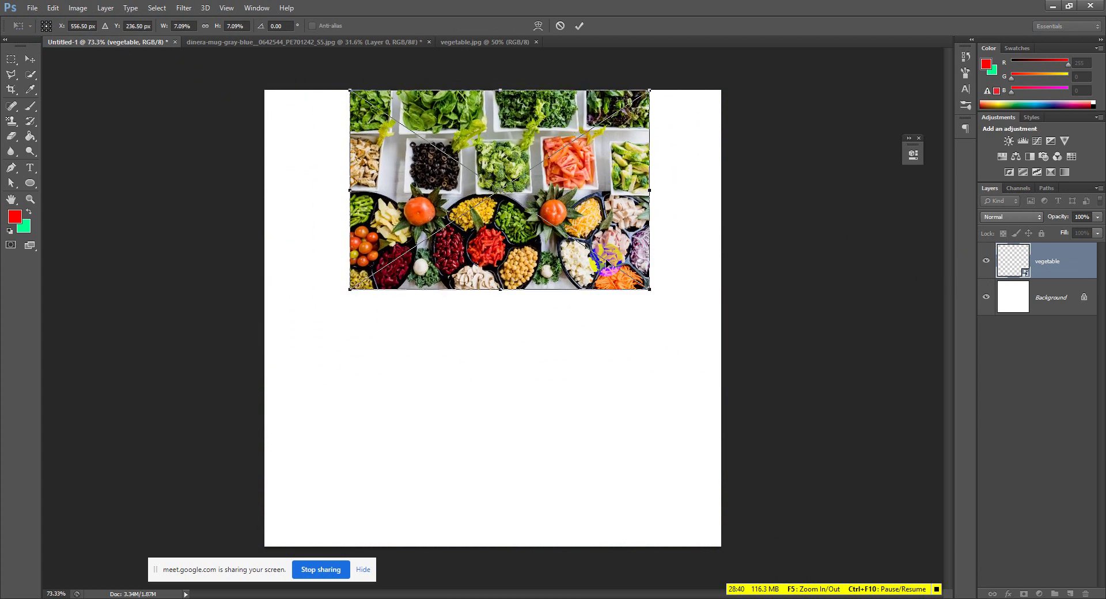
click(580, 27)
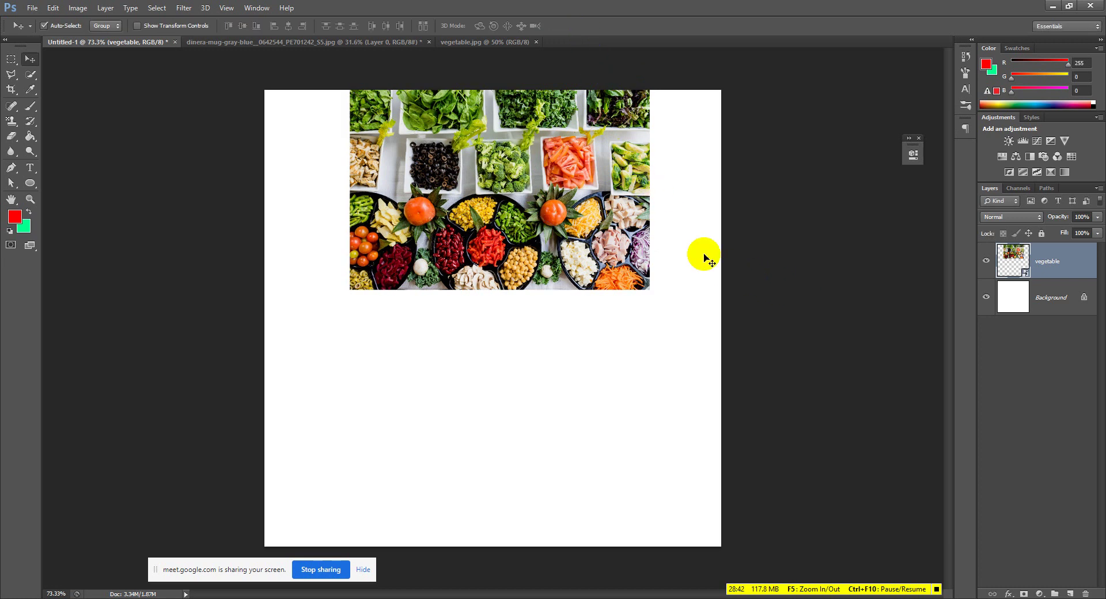
drag(587, 194, 588, 228)
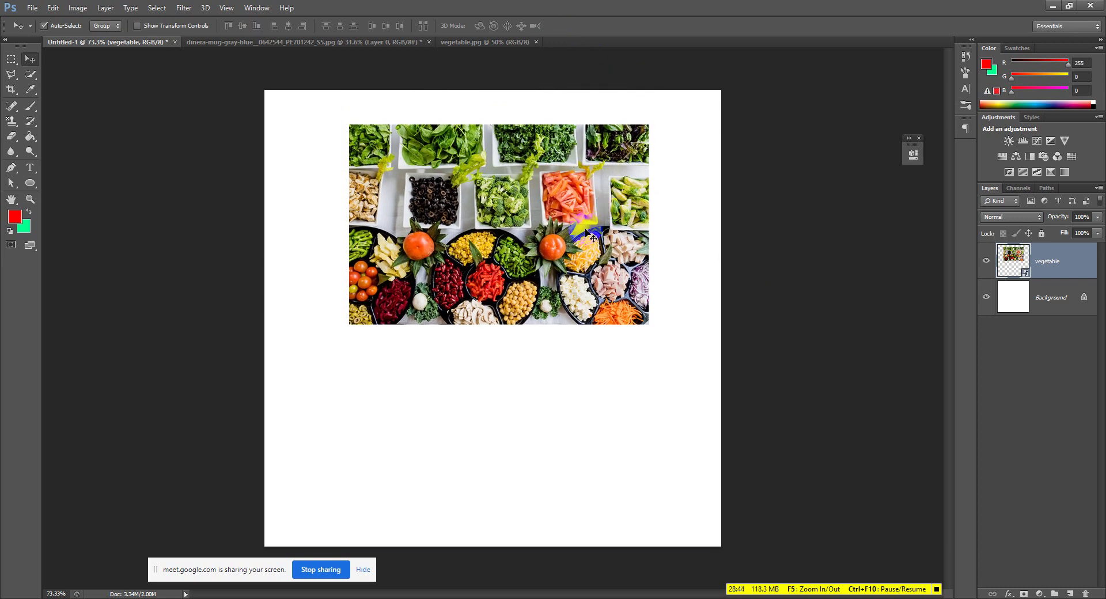
click(1018, 272)
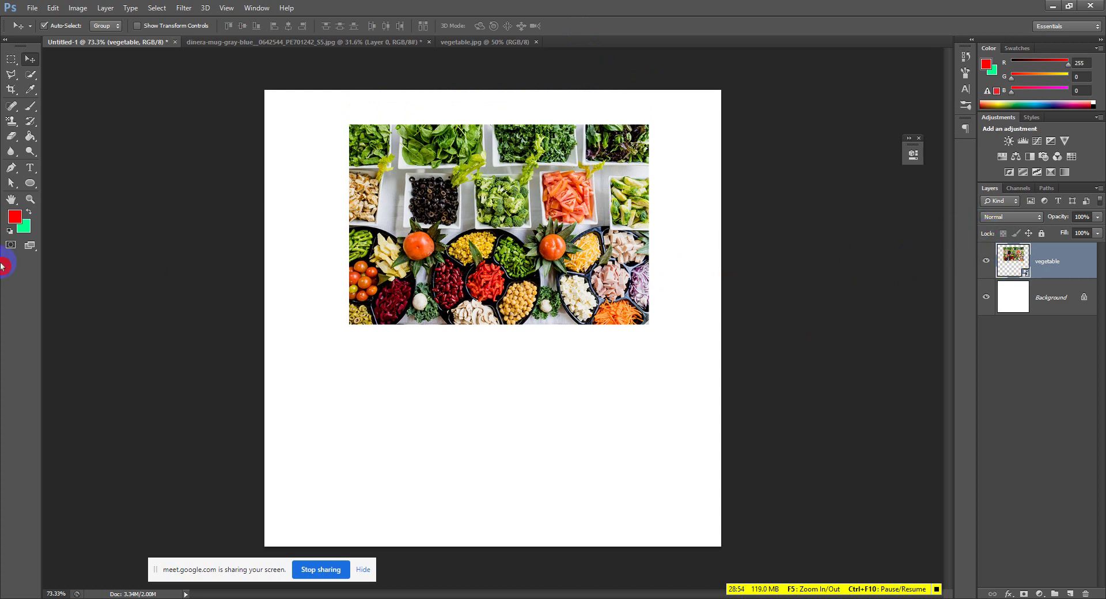
click(12, 106)
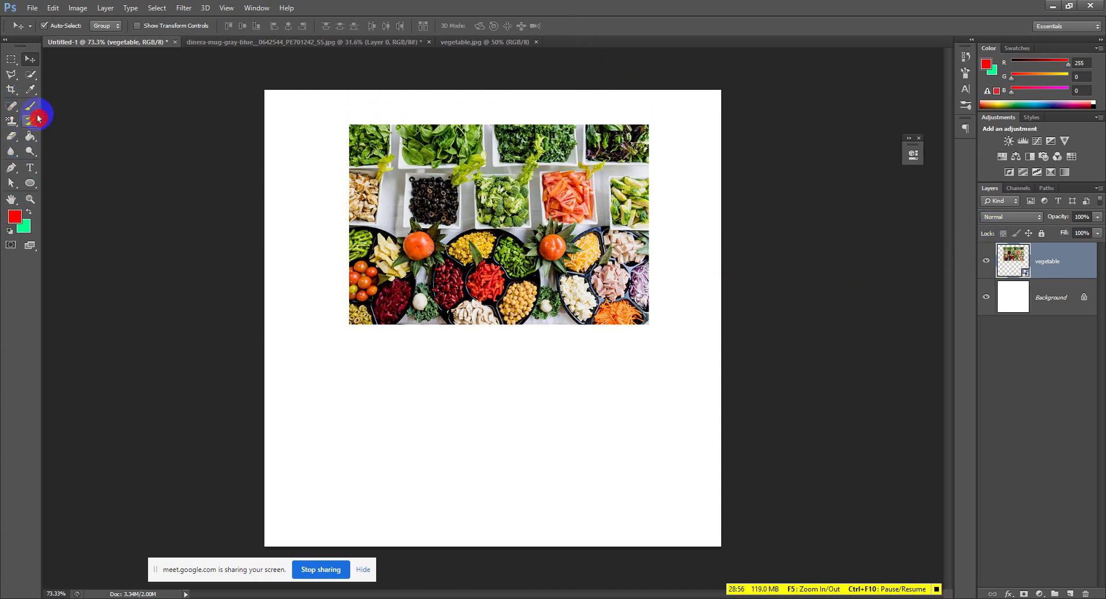
click(30, 106)
click(448, 199)
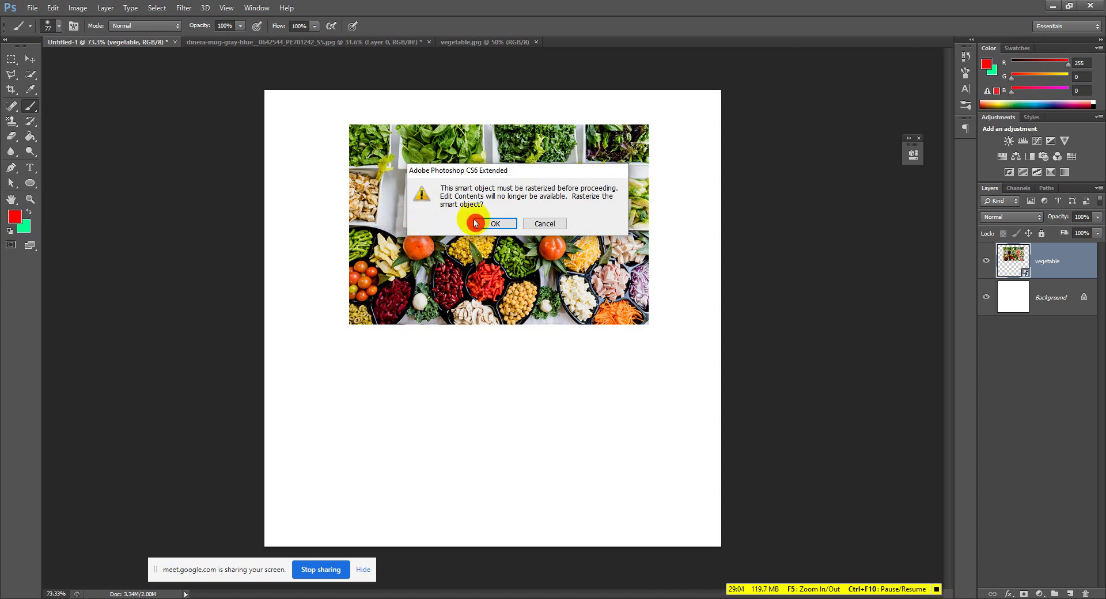
click(544, 223)
click(504, 217)
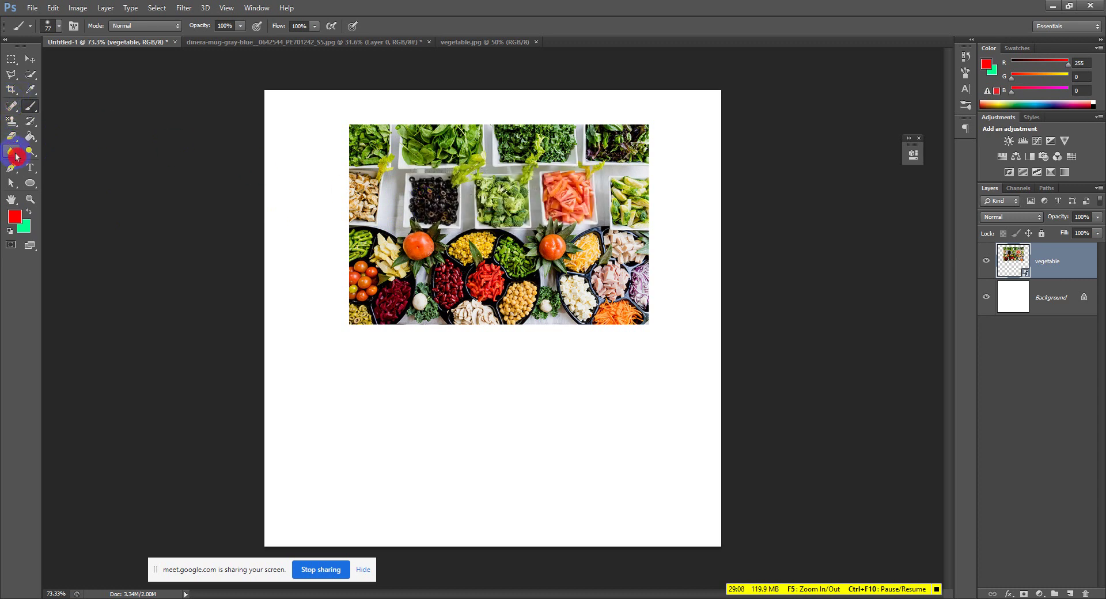
click(19, 114)
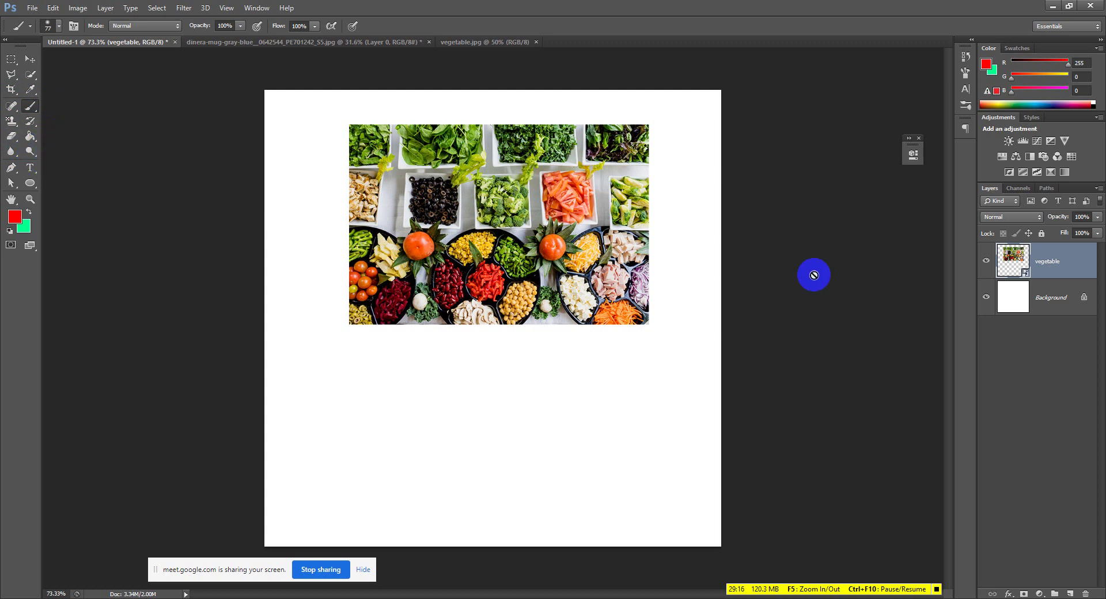
Rasterize the vegetable layer, undo a red test brush stroke, and move the image upward.
right_click(1080, 262)
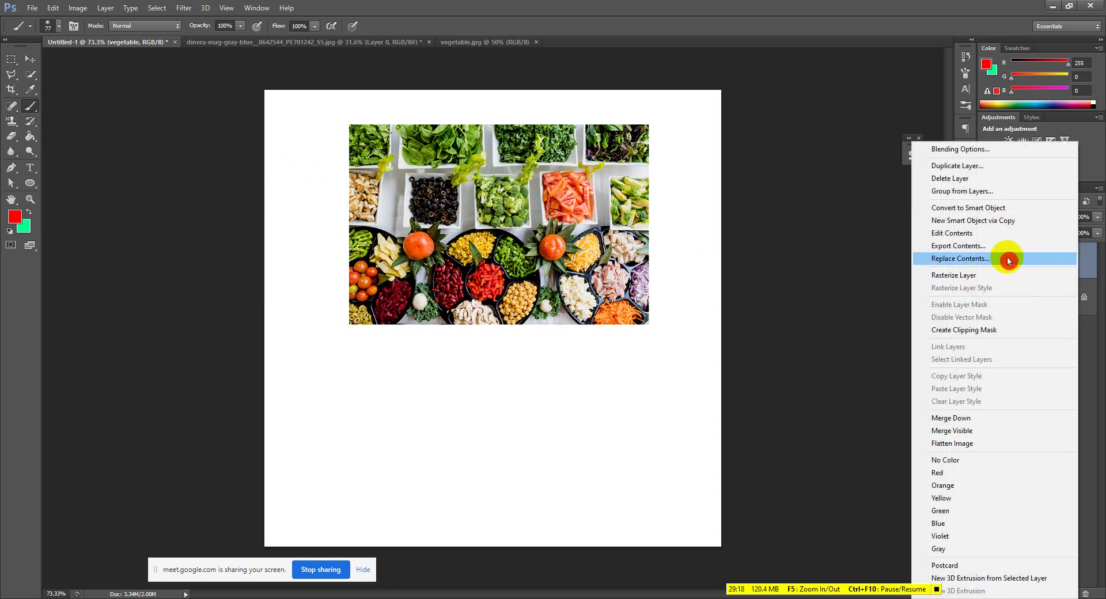
click(983, 280)
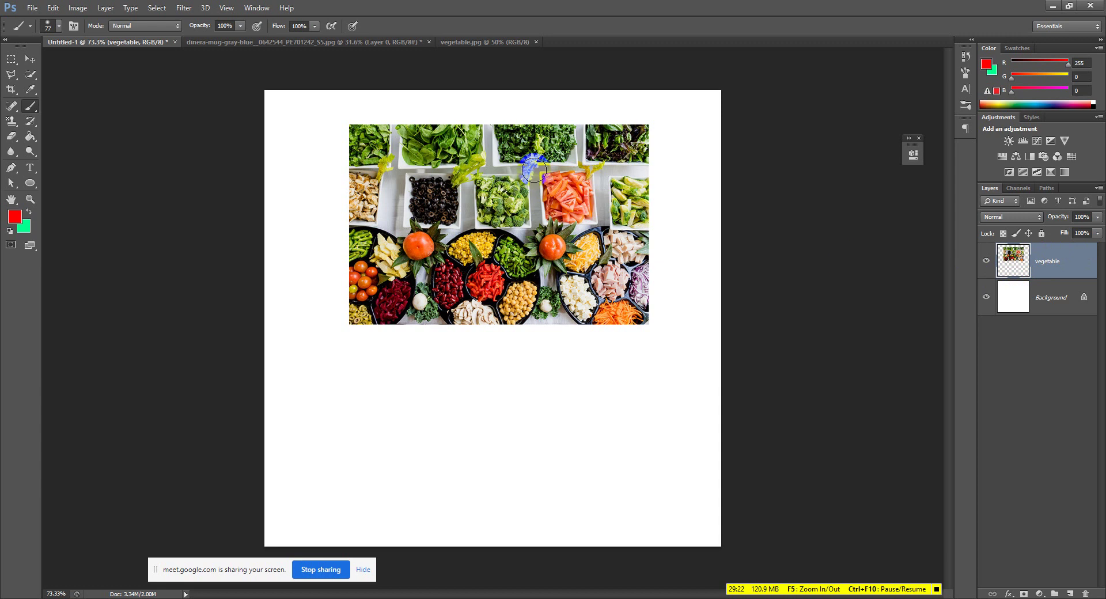
mouse_move(425, 179)
mouse_down()
mouse_move(387, 242)
mouse_move(450, 229)
mouse_up()
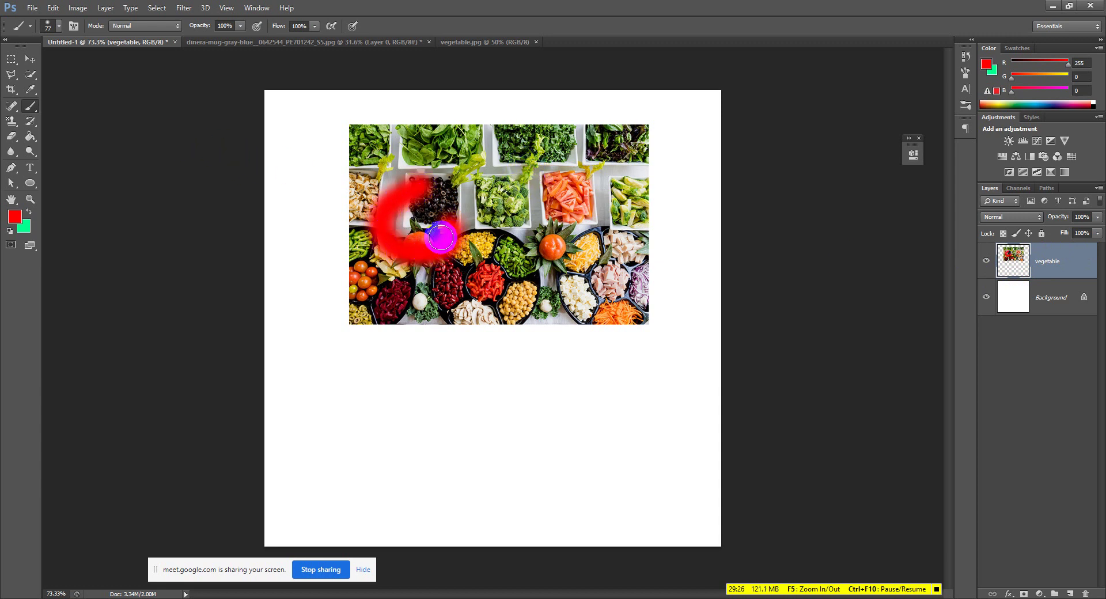
key(ctrl+z)
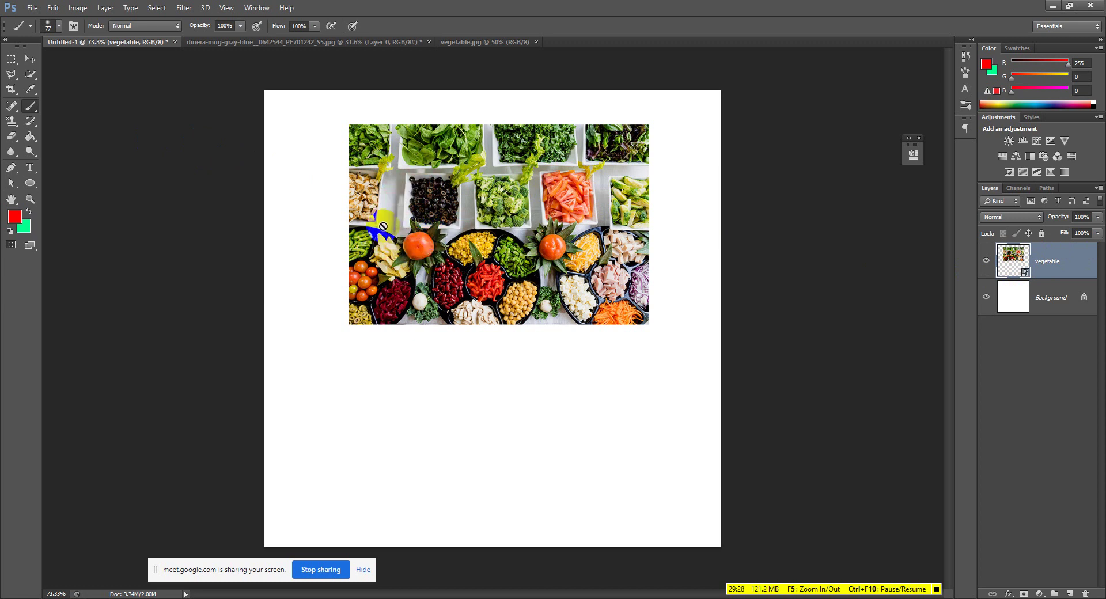
click(30, 59)
drag(418, 212, 482, 422)
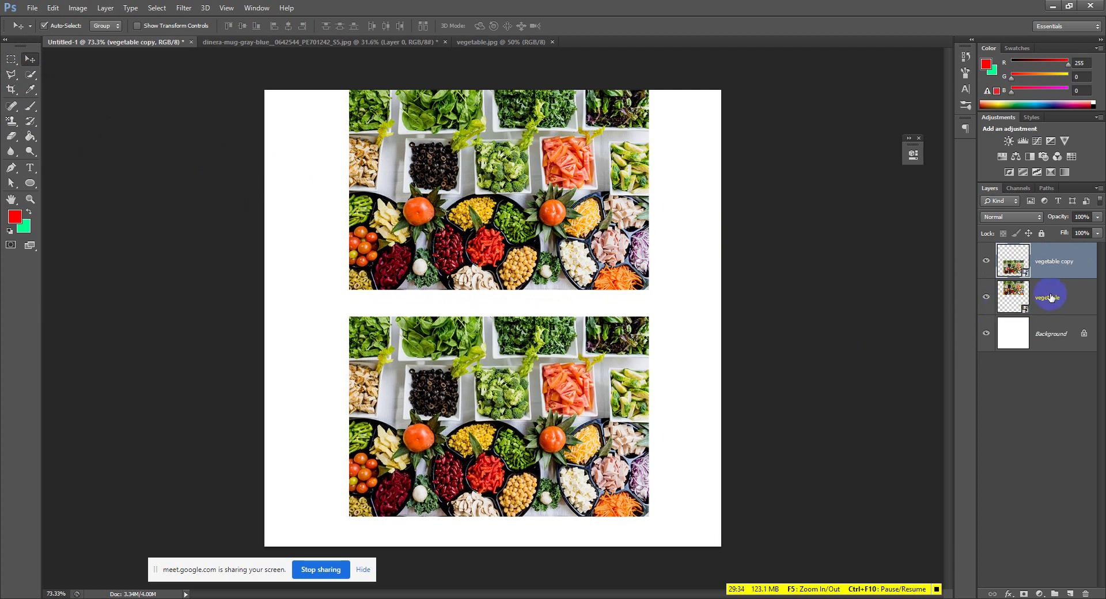
Place the vegetable copy layer beneath the original and rasterize it.
drag(1049, 297, 1049, 297)
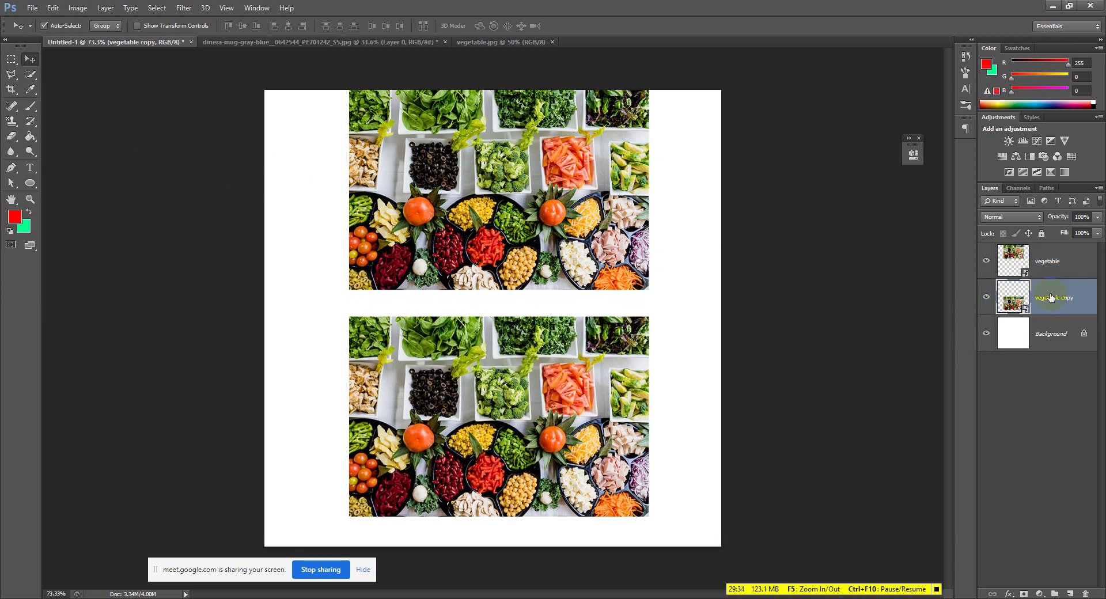
right_click(1081, 299)
click(975, 278)
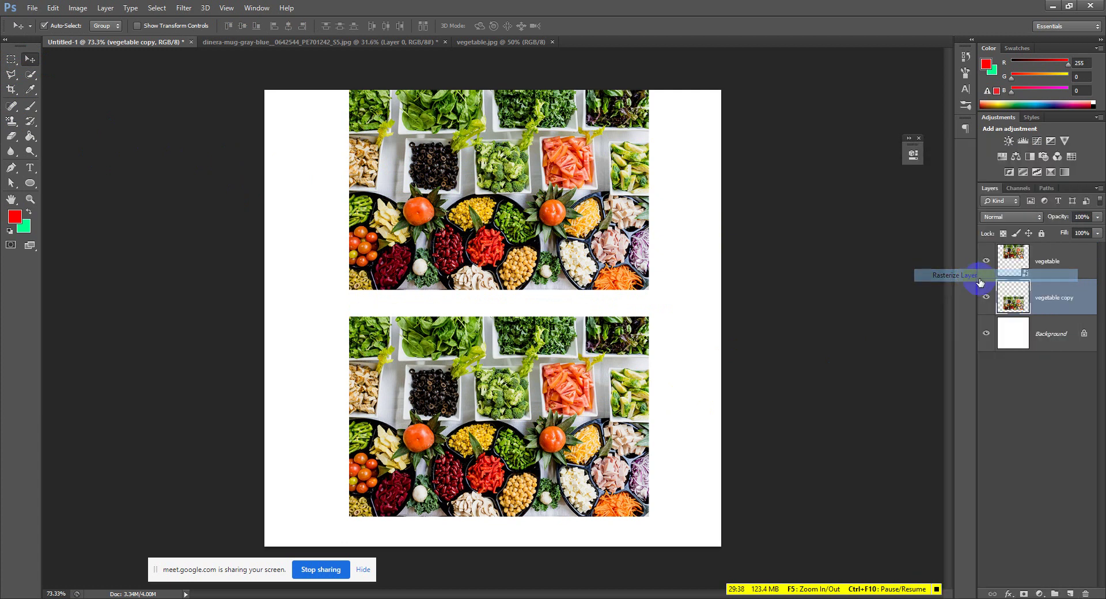
click(986, 297)
click(986, 297)
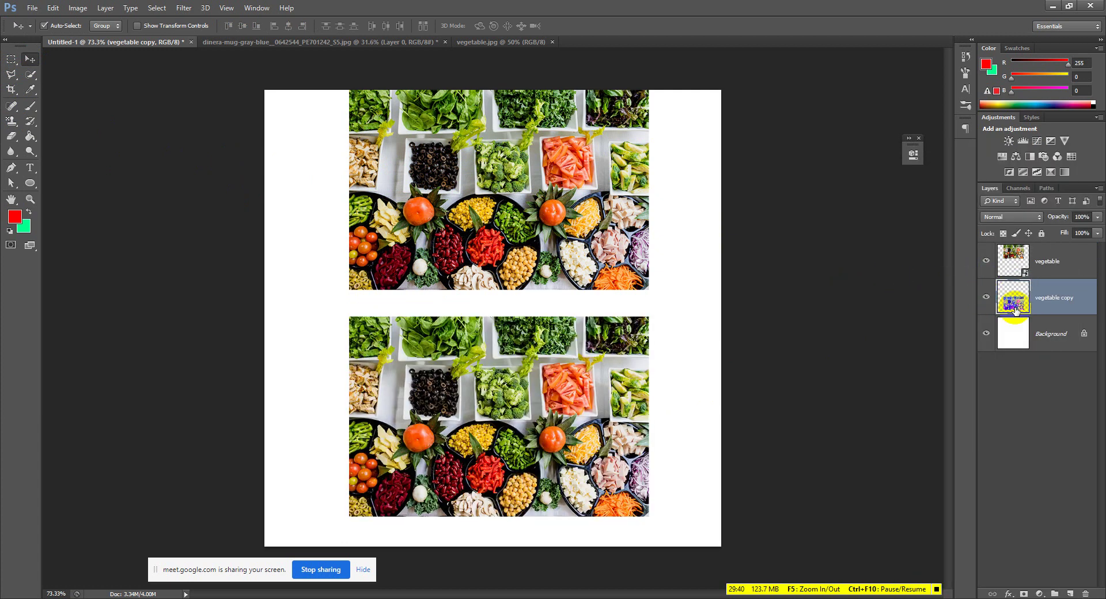
Scale both vegetable layers down together to about 7.9%.
shift+click(1047, 268)
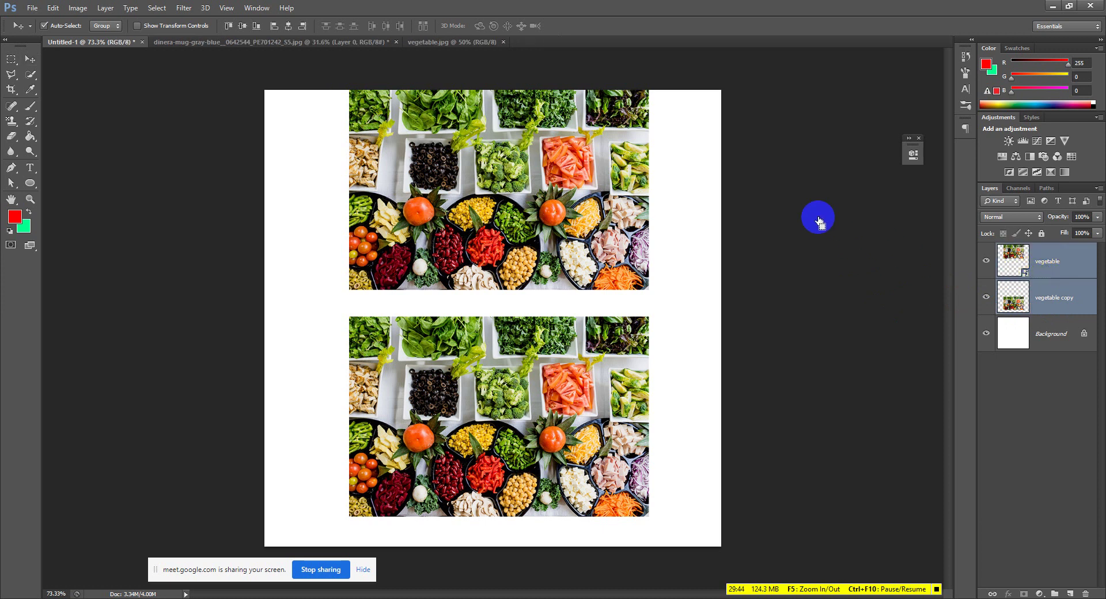
key(ctrl+t)
drag(647, 91, 480, 273)
click(583, 33)
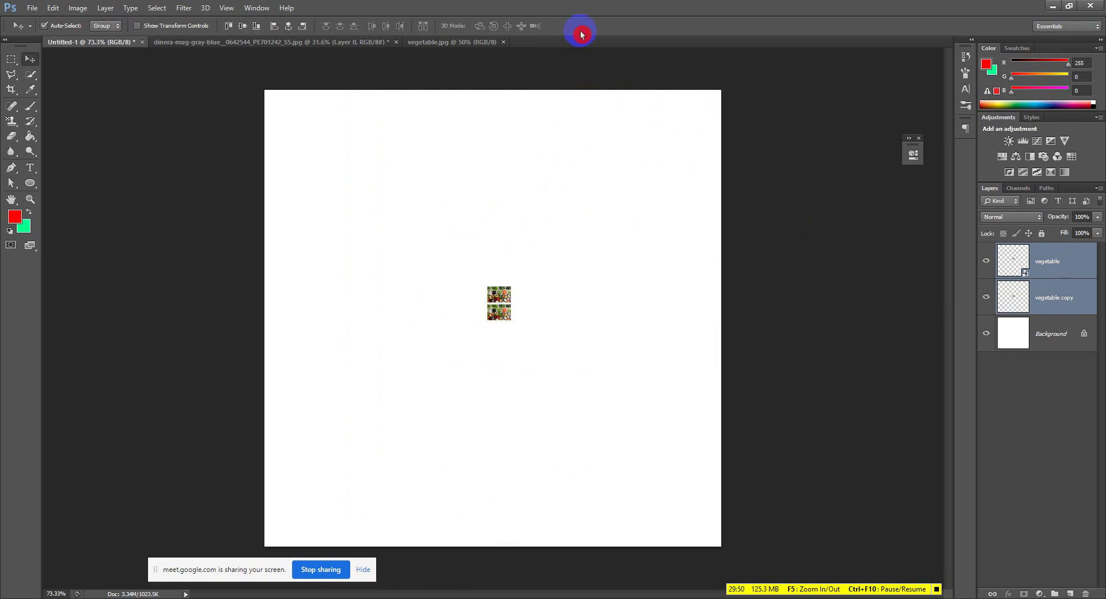
Enlarge both vegetable images to over 1000% and move them down.
key(ctrl+t)
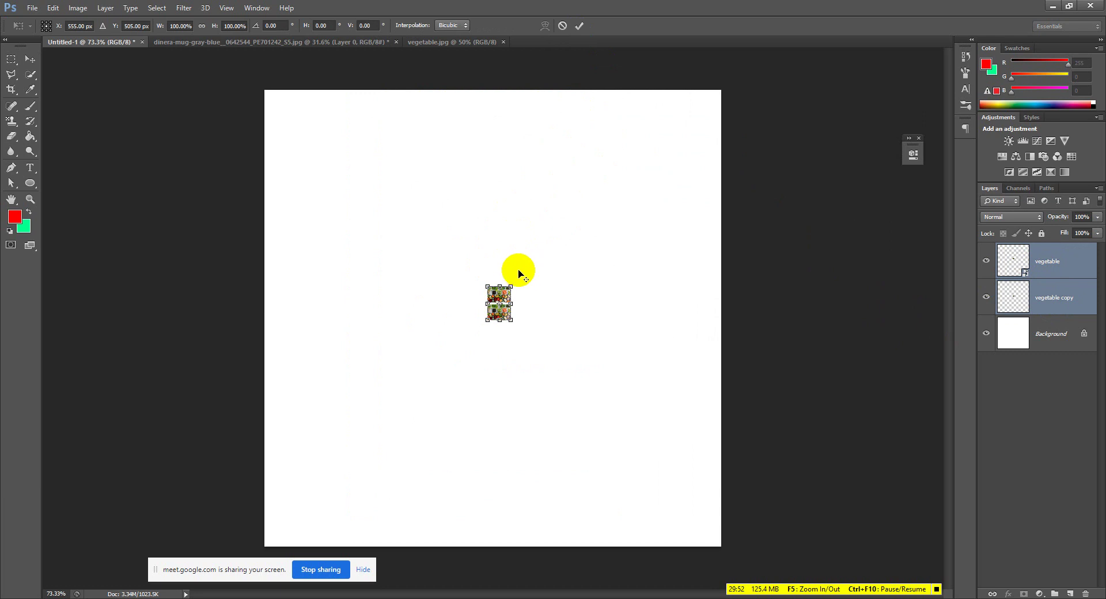
drag(512, 285, 864, 53)
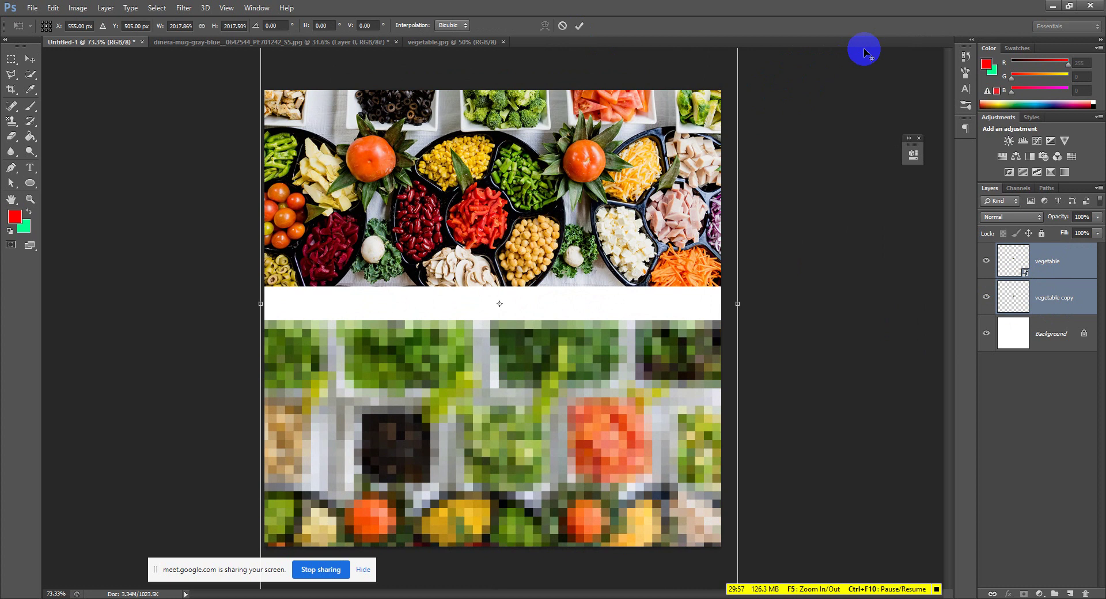
click(579, 25)
drag(557, 214, 483, 424)
click(530, 316)
Resize the vegetable layer to about 25% width and move it up and left.
key(ctrl+t)
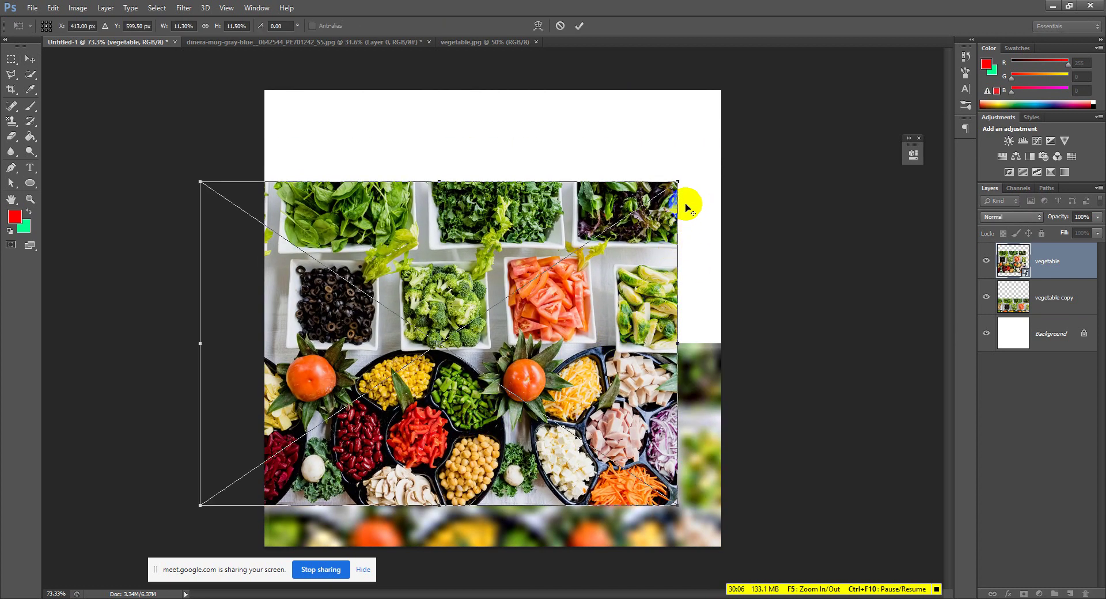
drag(678, 181, 1059, 1)
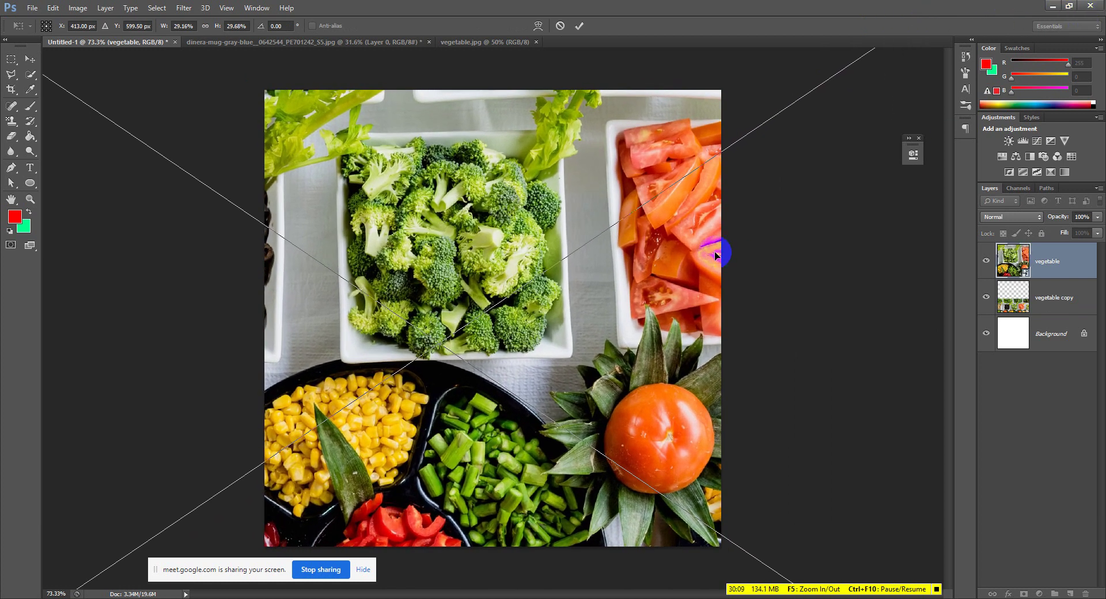
click(582, 27)
drag(618, 348, 430, 354)
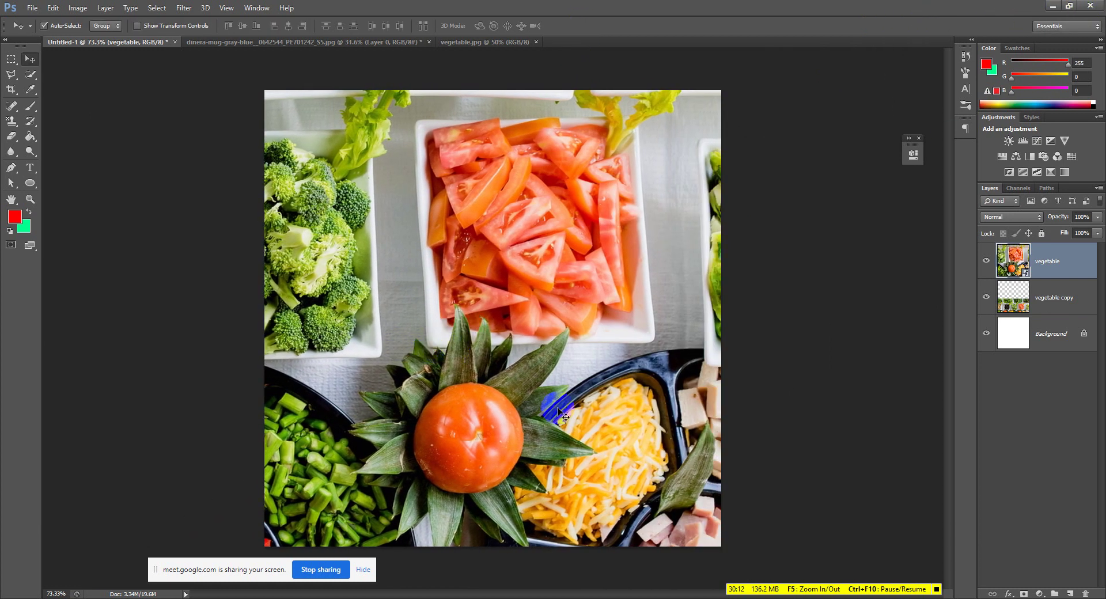
drag(557, 410, 439, 298)
Delete the vegetable and vegetable copy layers.
key(Delete)
drag(524, 474, 522, 326)
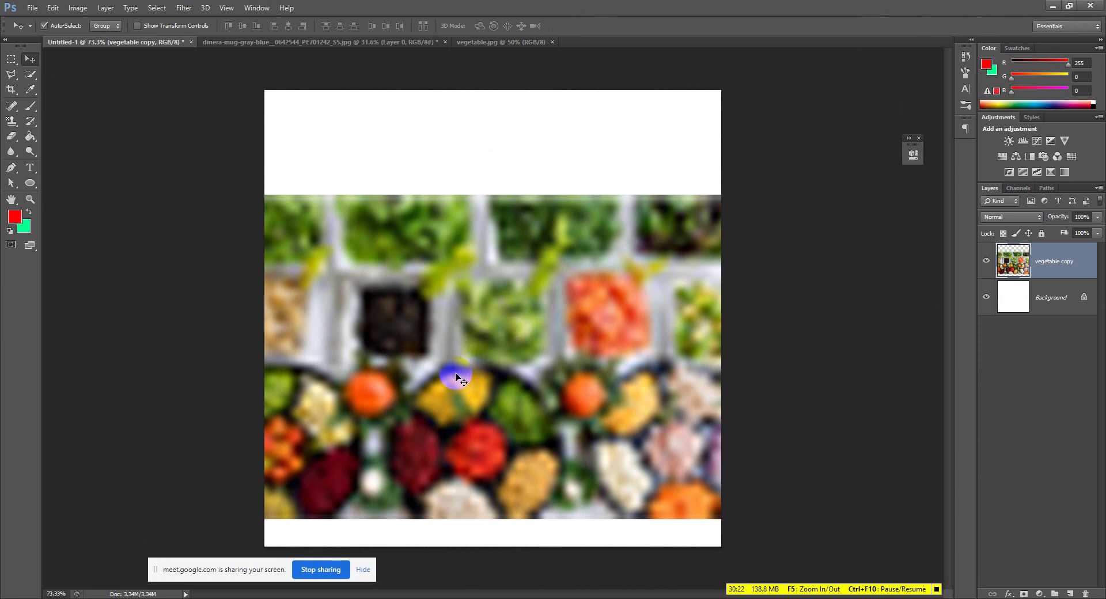
key(Delete)
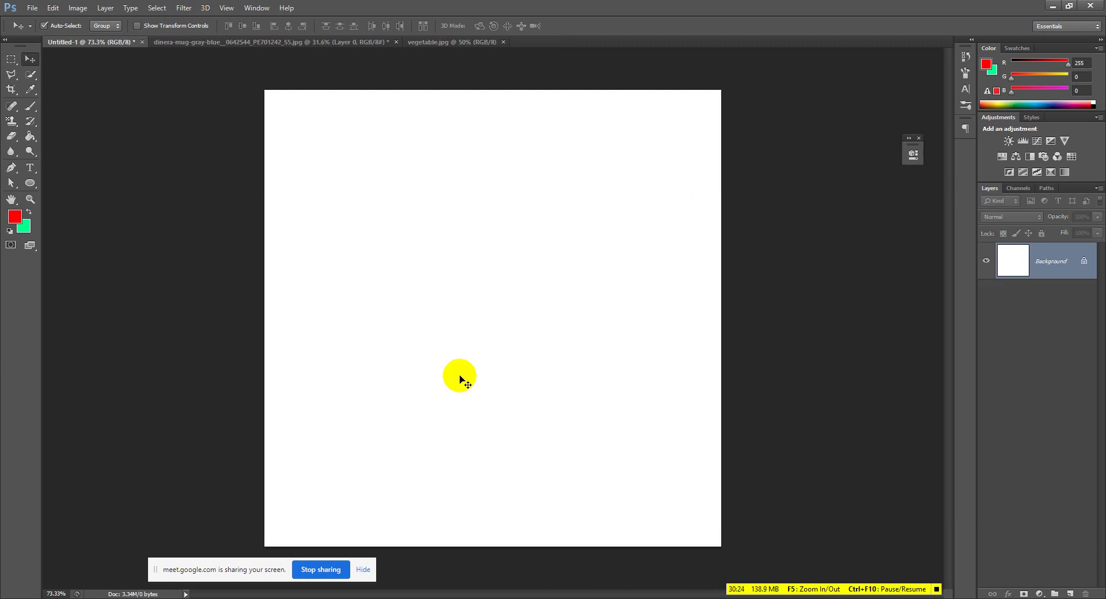
Close vegetable.jpg and draw a red-filled circle on a new Layer 1.
drag(11, 60, 44, 72)
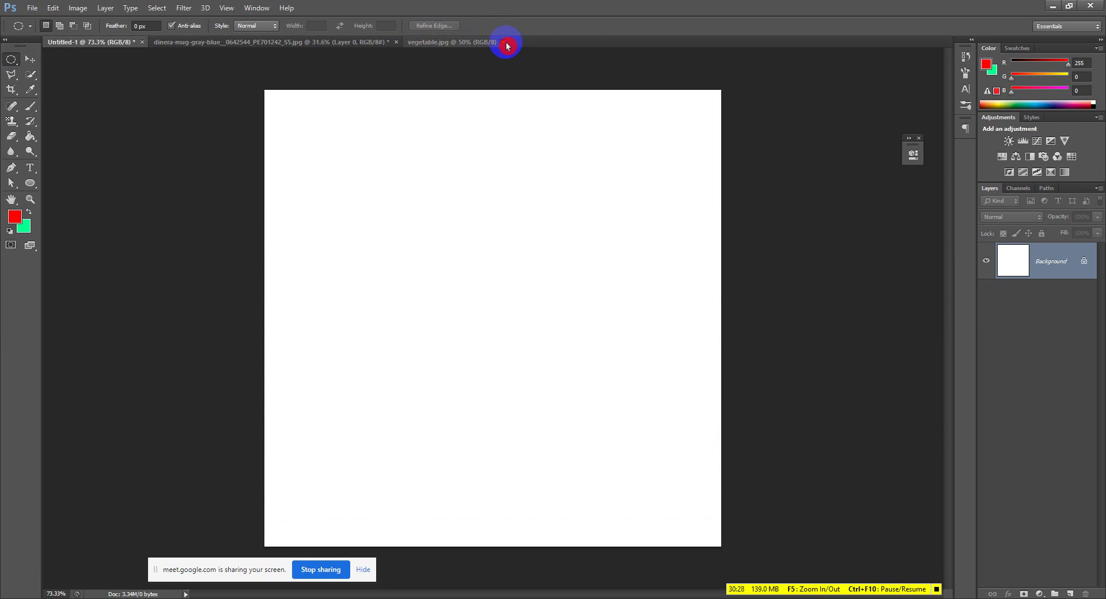
click(506, 43)
click(1070, 594)
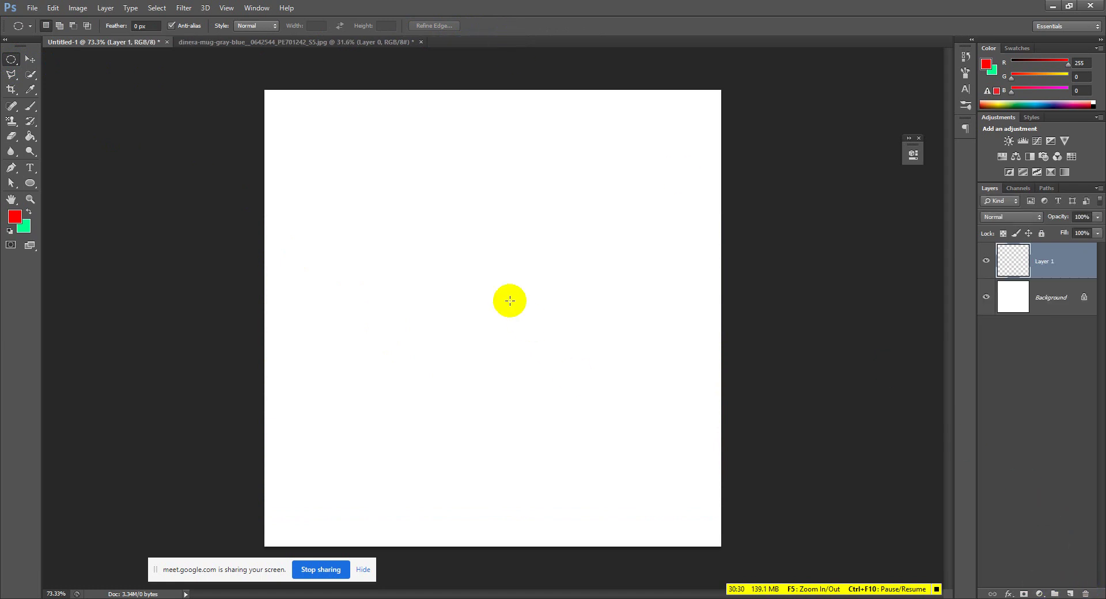
drag(479, 259, 634, 390)
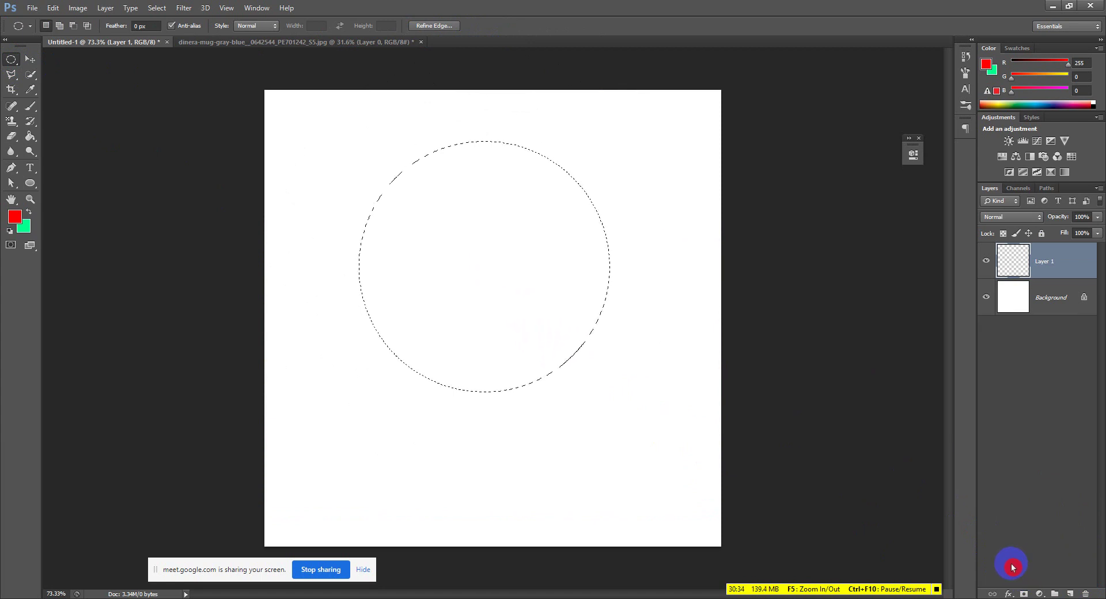
key(alt+BackSpace)
key(ctrl+d)
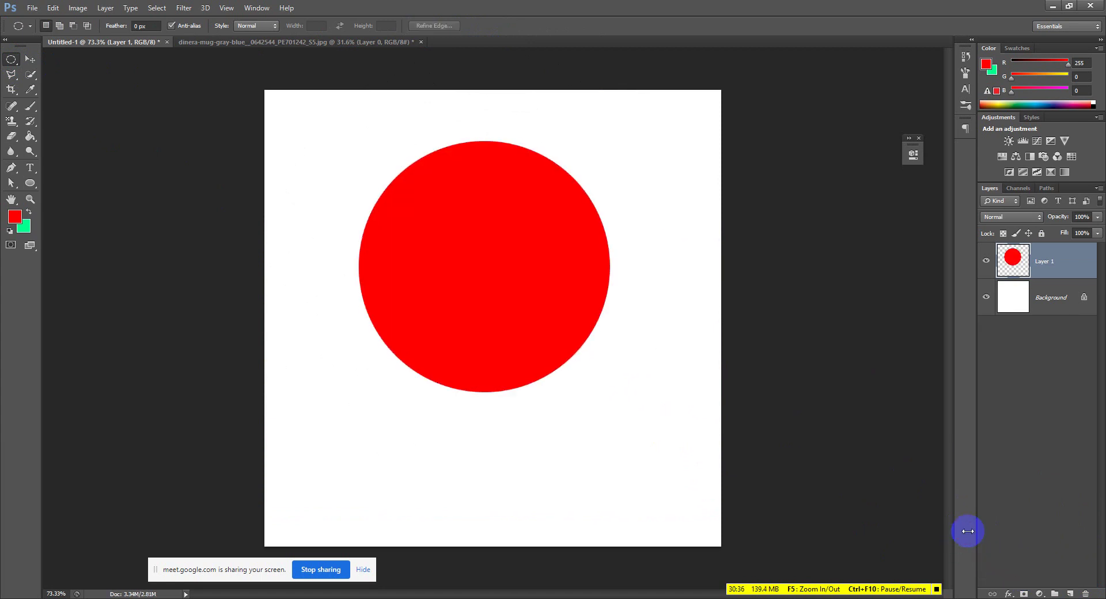
Convert Layer 1 to a smart object and move the circle slightly lower.
right_click(1045, 264)
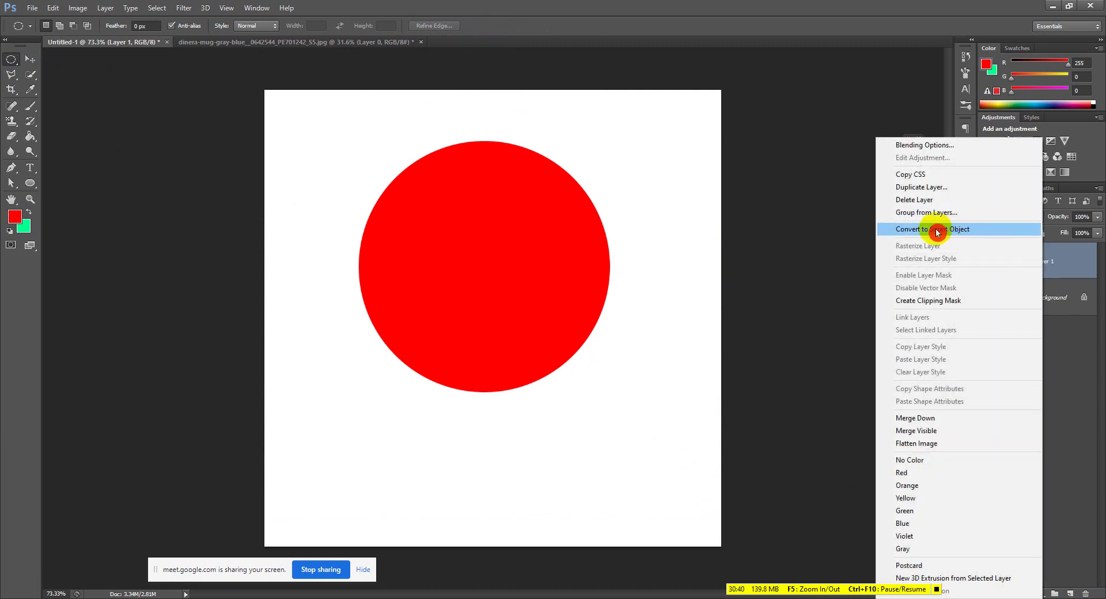
click(982, 234)
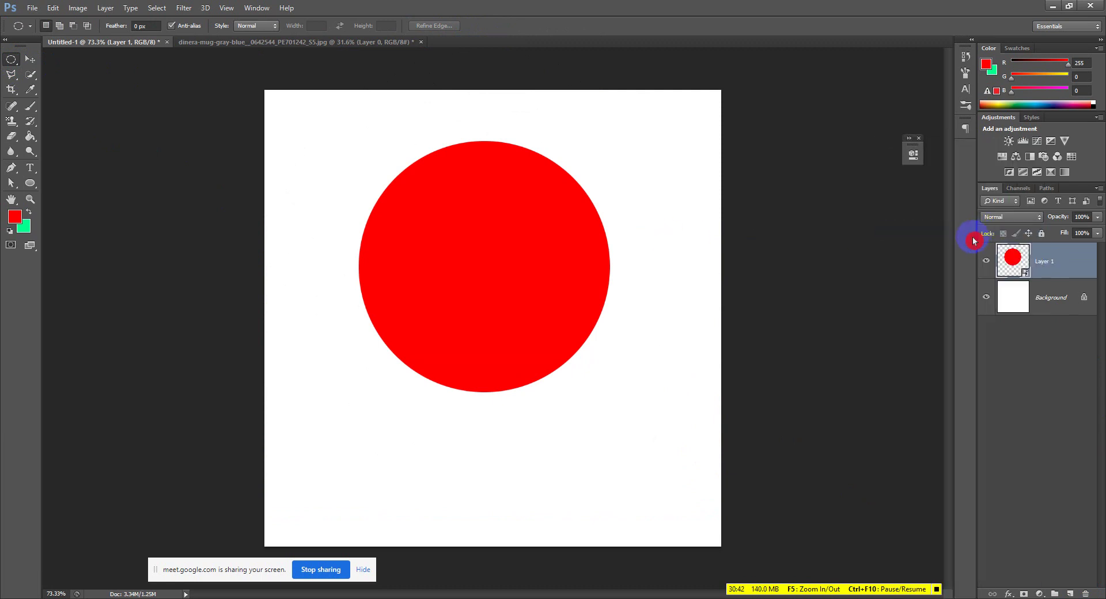
click(25, 65)
drag(485, 221, 480, 284)
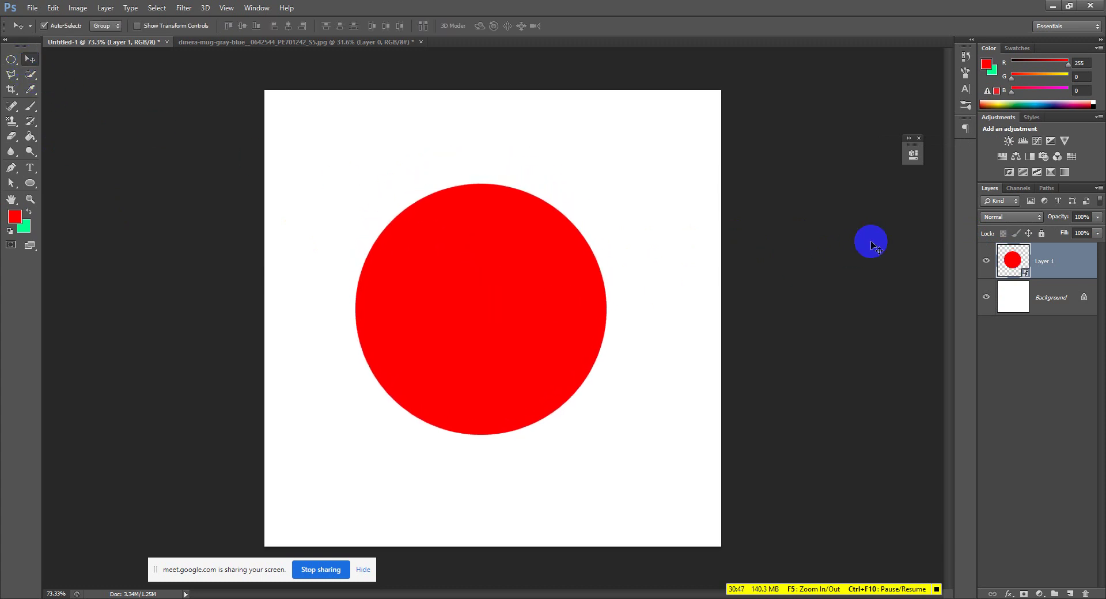
Open the circle smart object's contents and place the portrait photo into it.
double_click(1026, 273)
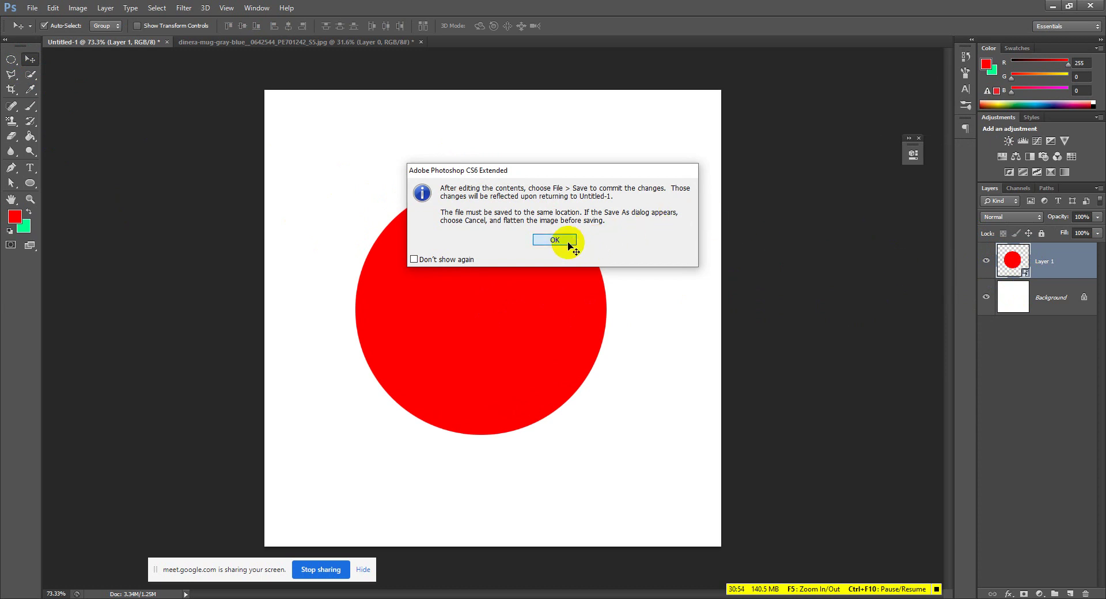
click(569, 243)
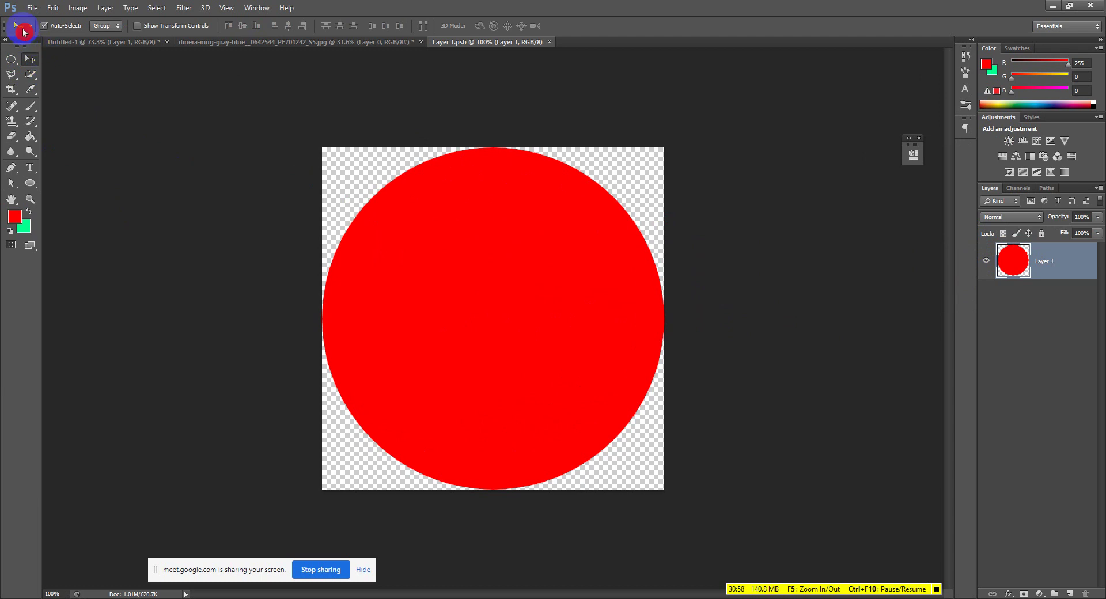
click(28, 8)
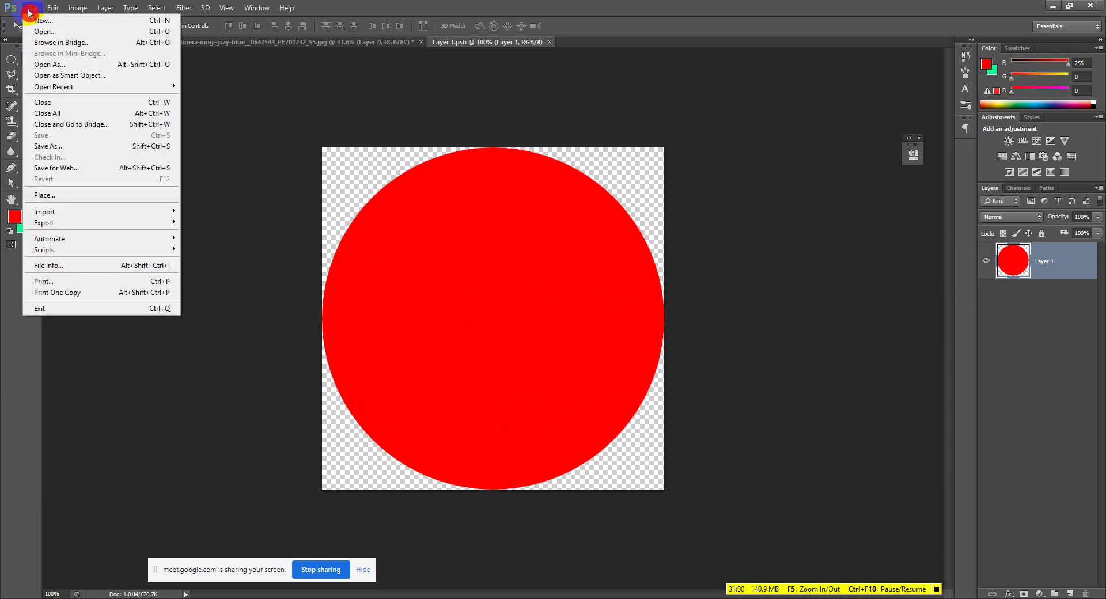
click(58, 195)
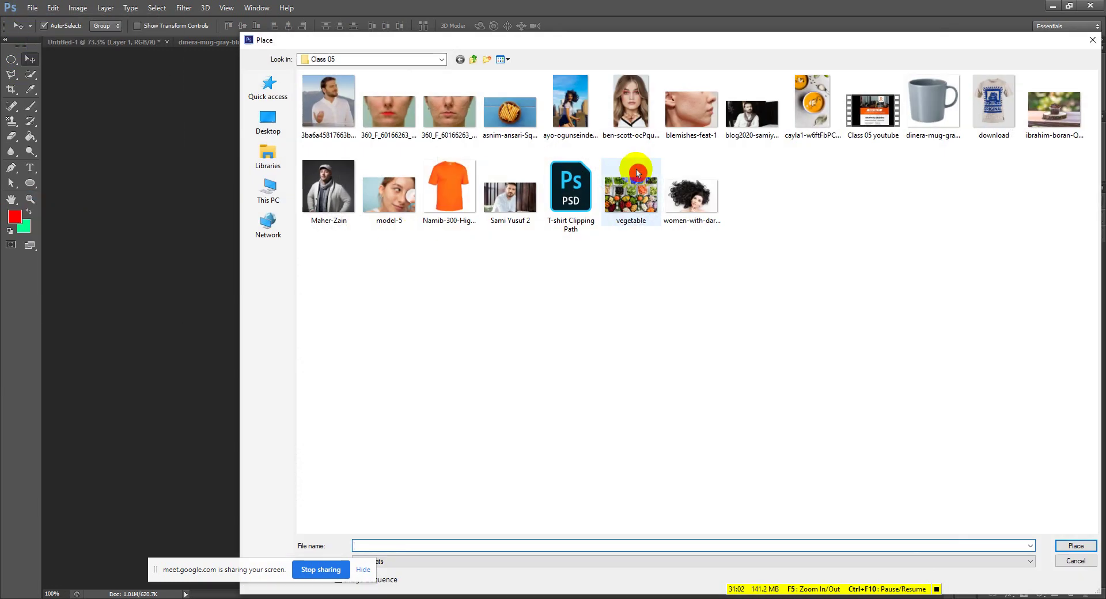
click(635, 183)
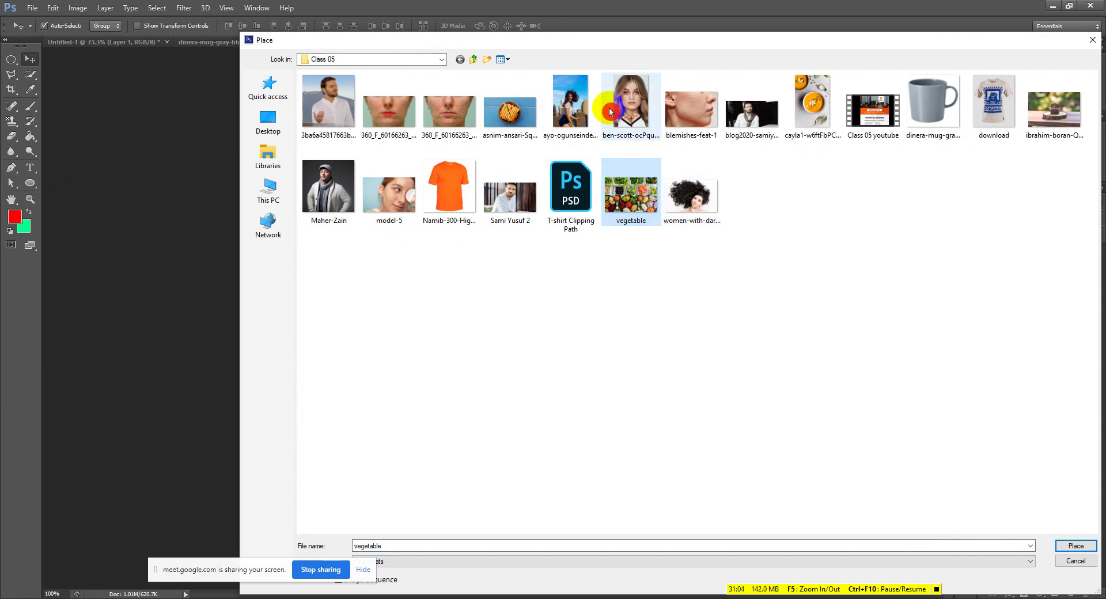
click(601, 111)
click(1093, 547)
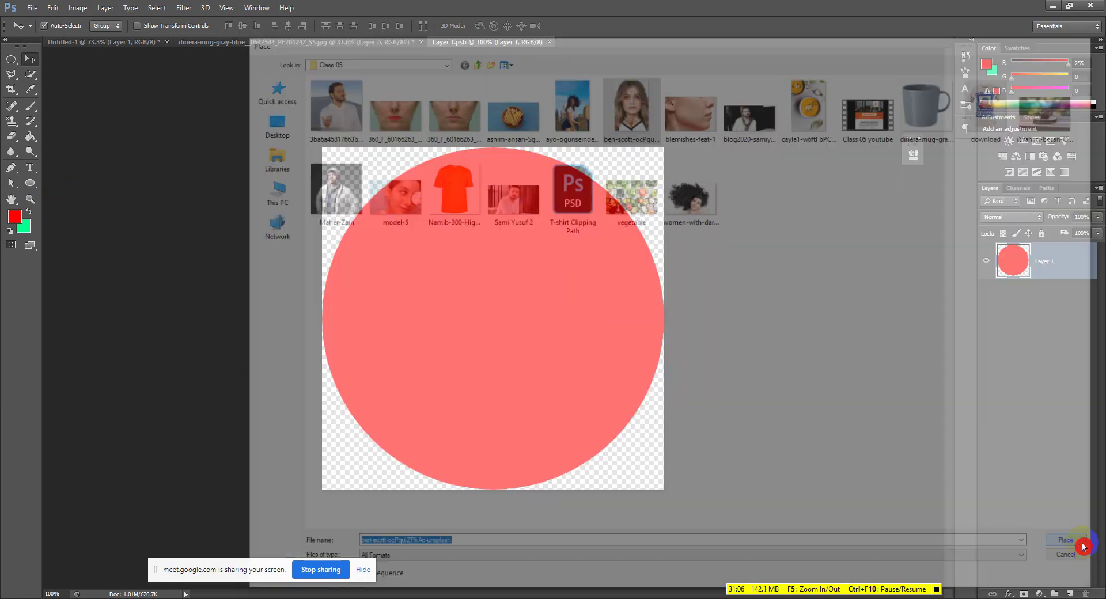
Scale and position the portrait to cover the circle, then commit.
drag(606, 151, 694, 66)
drag(576, 242, 568, 347)
drag(672, 143, 669, 147)
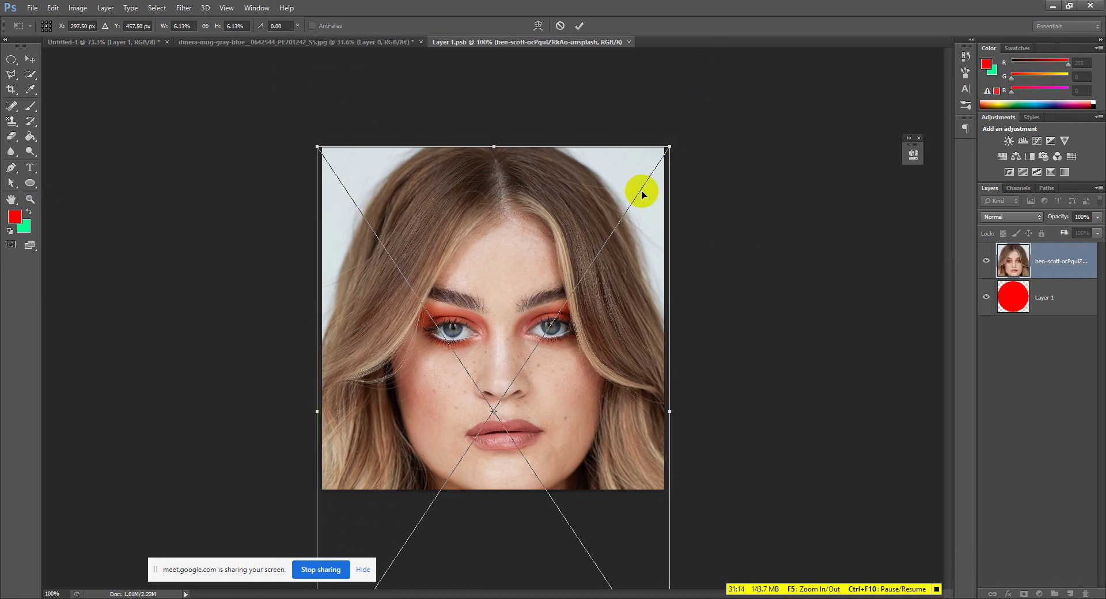
drag(642, 194, 639, 184)
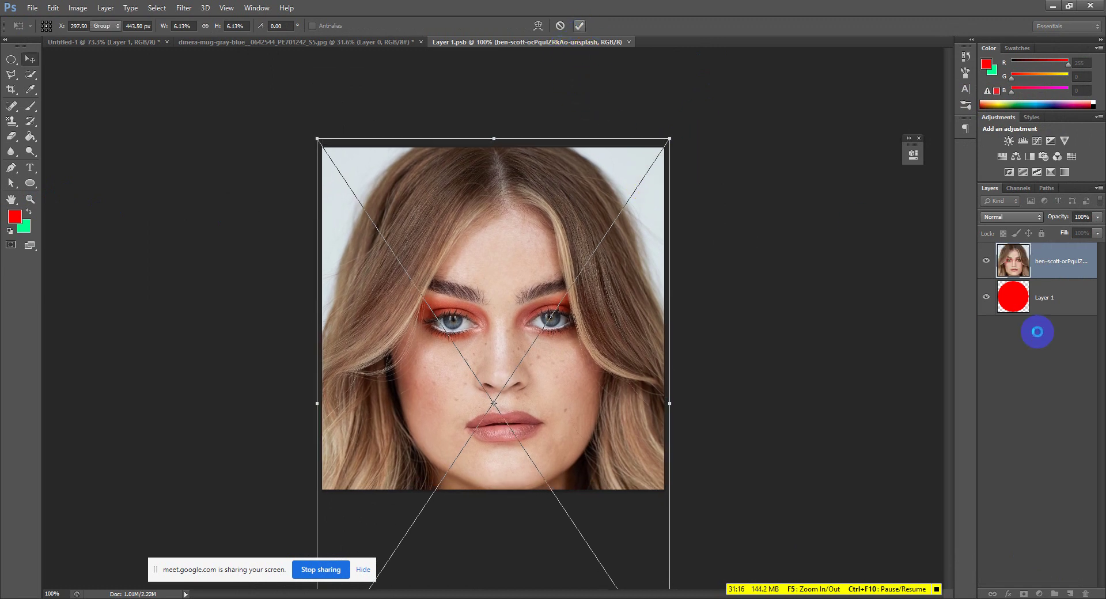
click(994, 309)
Clip the portrait to the red circle and return to Untitled-1.
right_click(1068, 262)
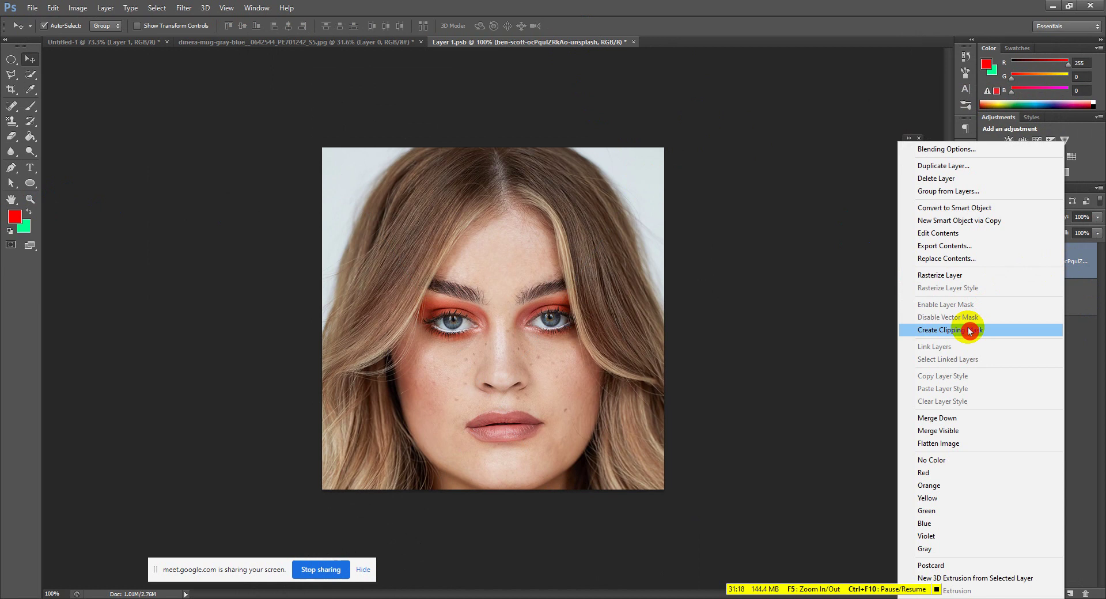
click(970, 330)
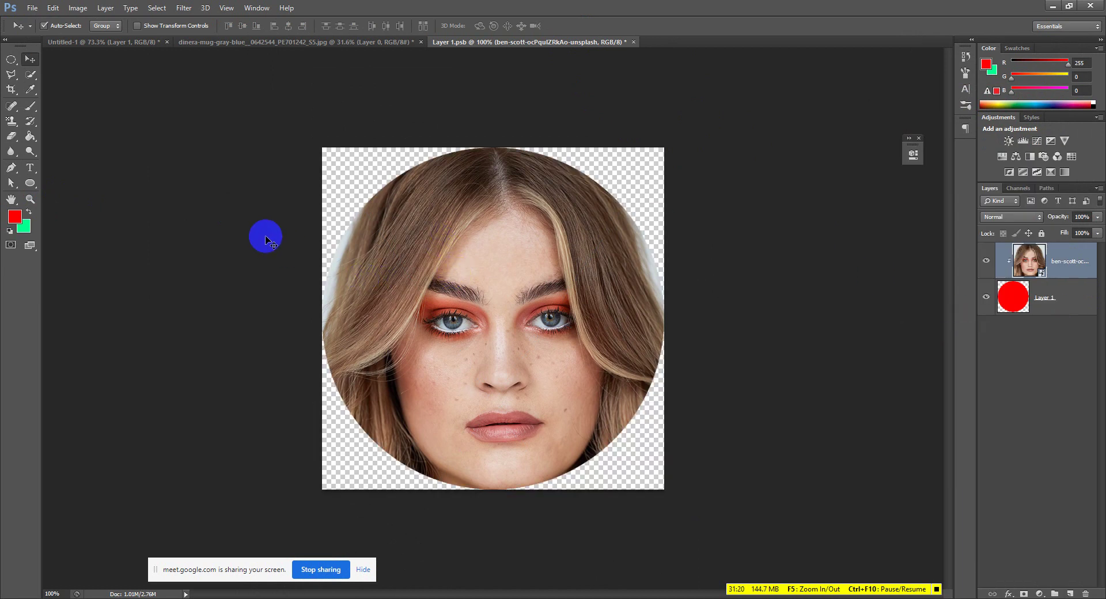
click(81, 45)
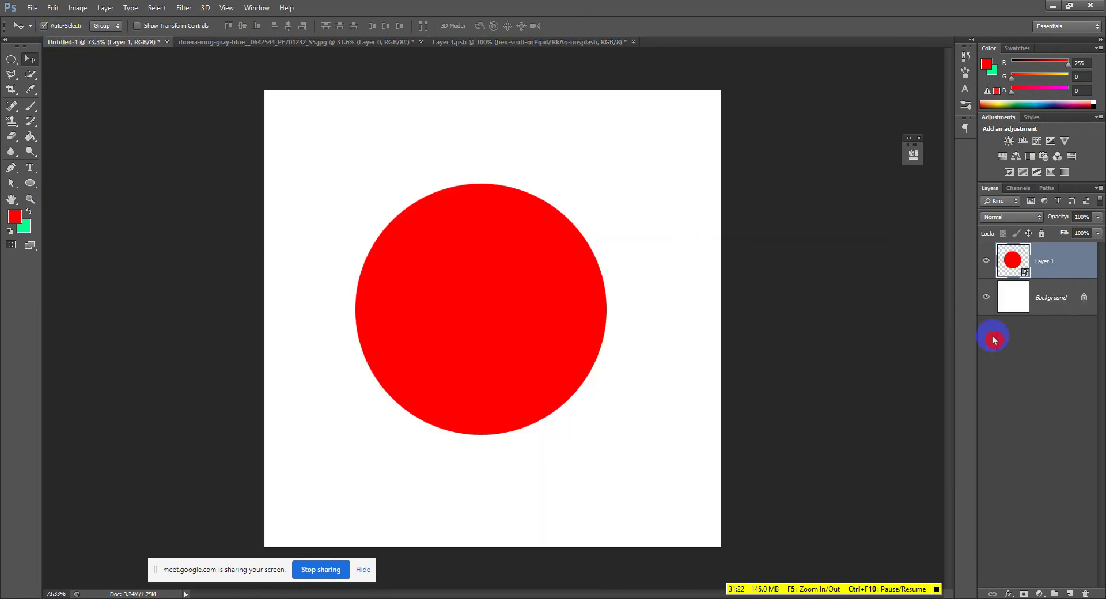
Save and close Layer 1.psb, compare with undo, then delete Layer 1.
click(612, 45)
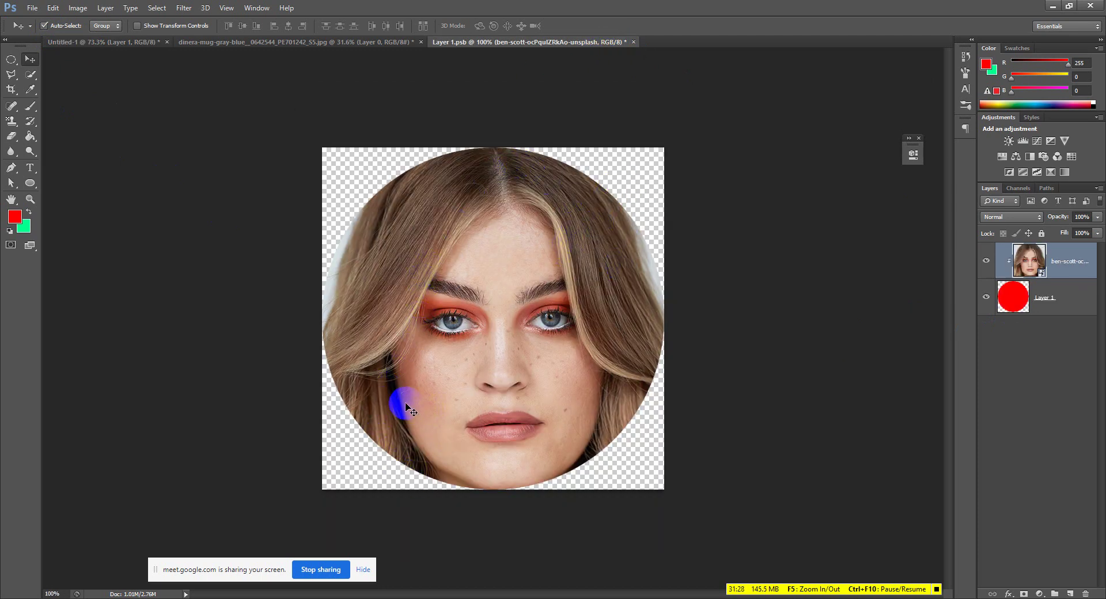
click(349, 421)
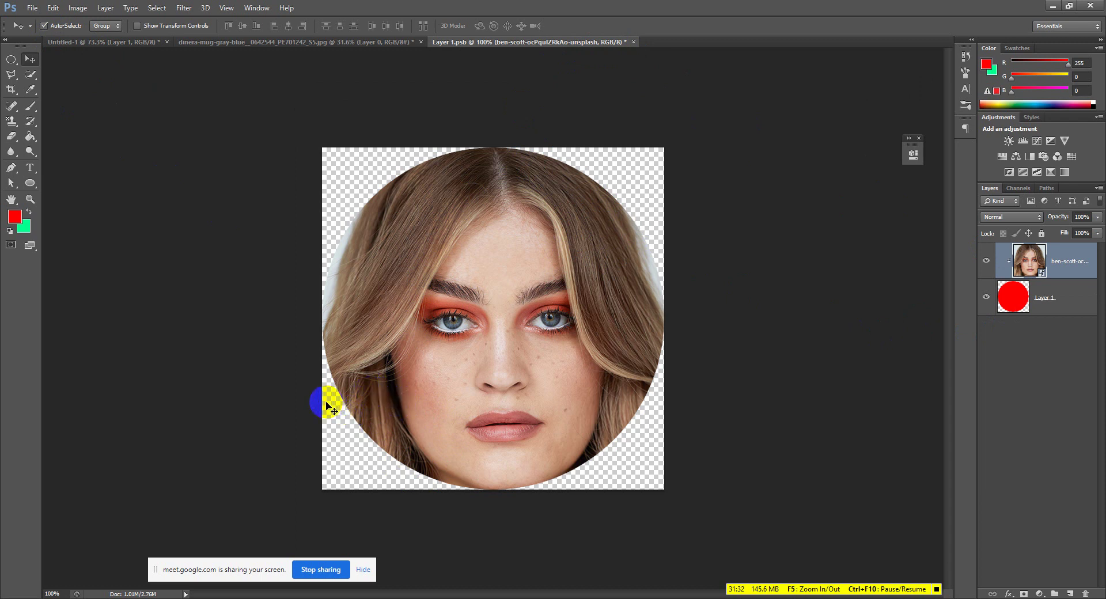
click(632, 42)
click(471, 222)
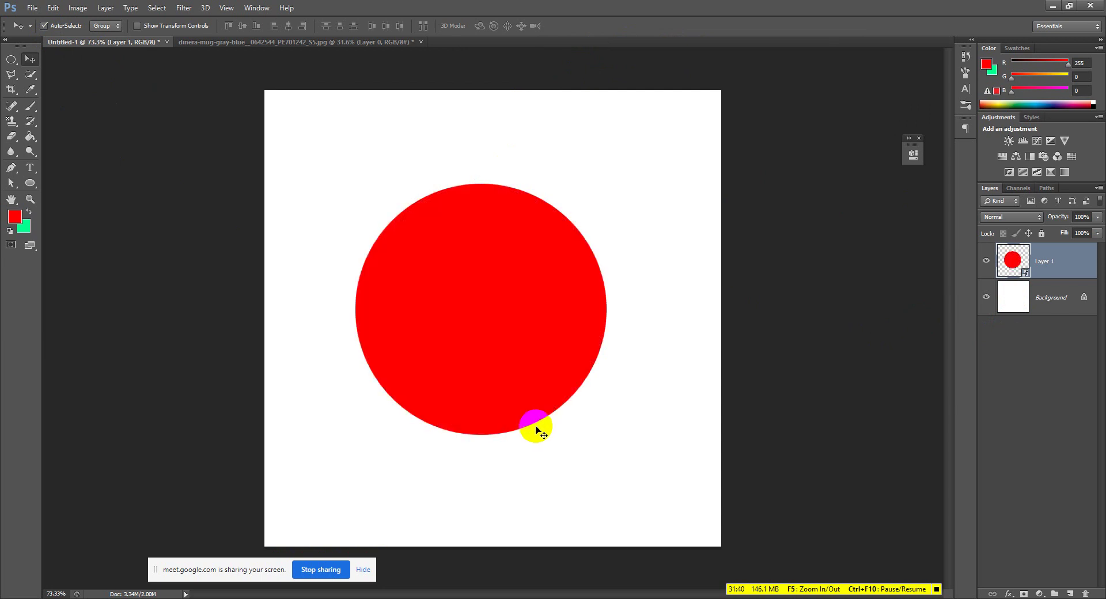
key(ctrl+z)
key(ctrl+z)
key(ctrl+z)
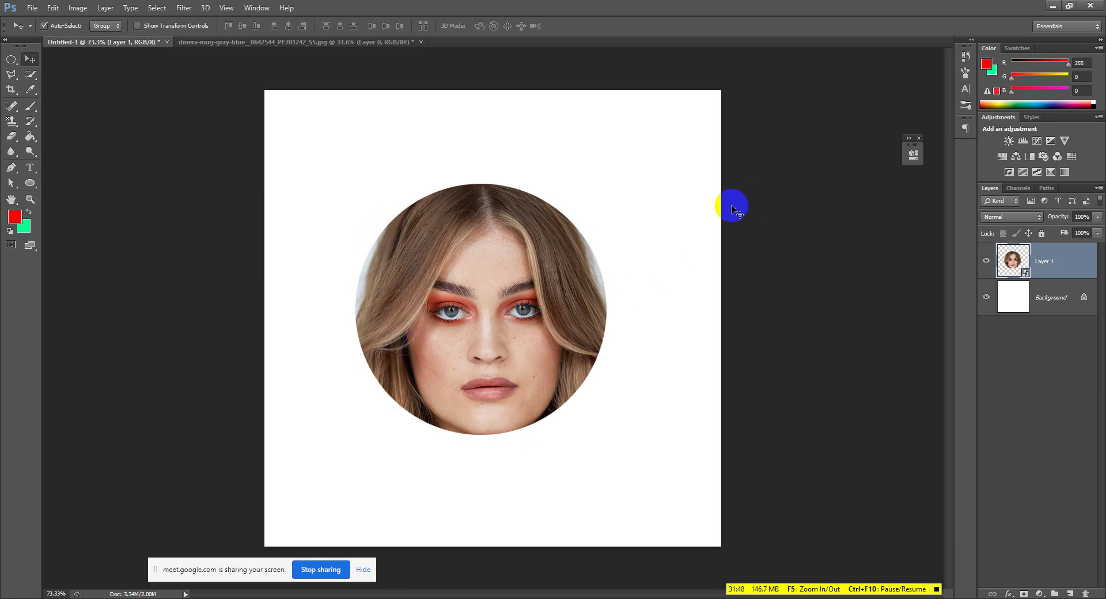
key(Delete)
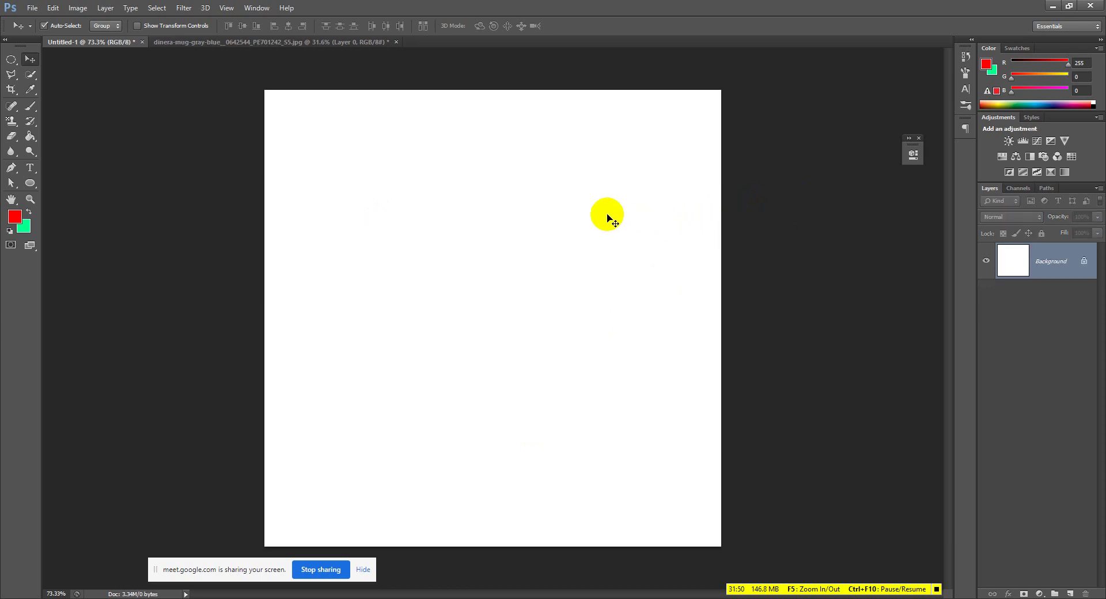
Close the mug document without saving its changes.
click(395, 42)
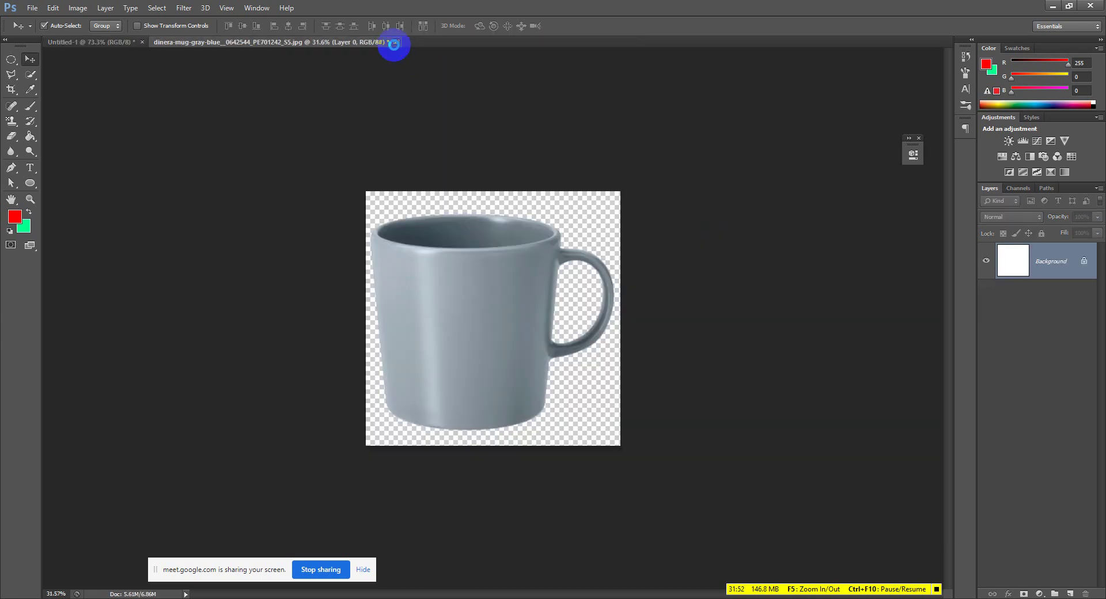
click(514, 219)
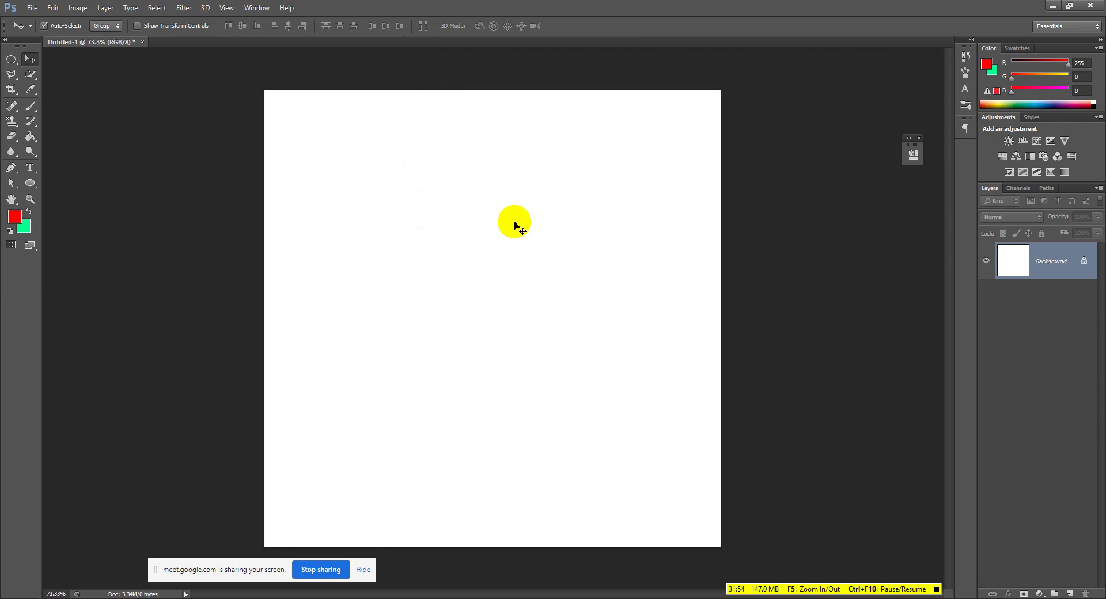
click(178, 18)
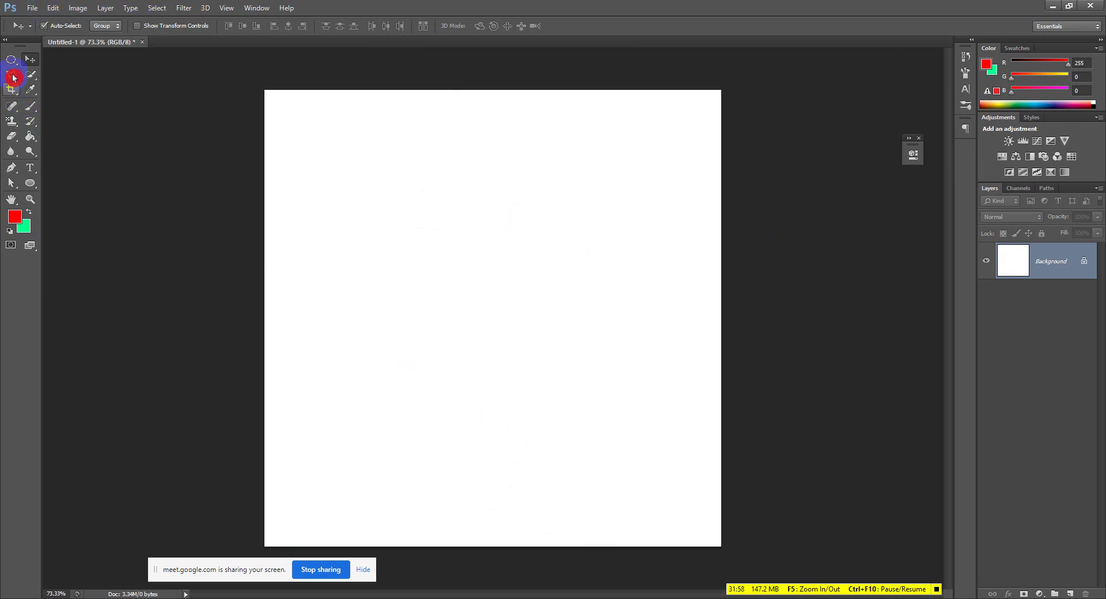
Open Screenshot (4).png from the Graphic design > class 03 folder.
click(32, 7)
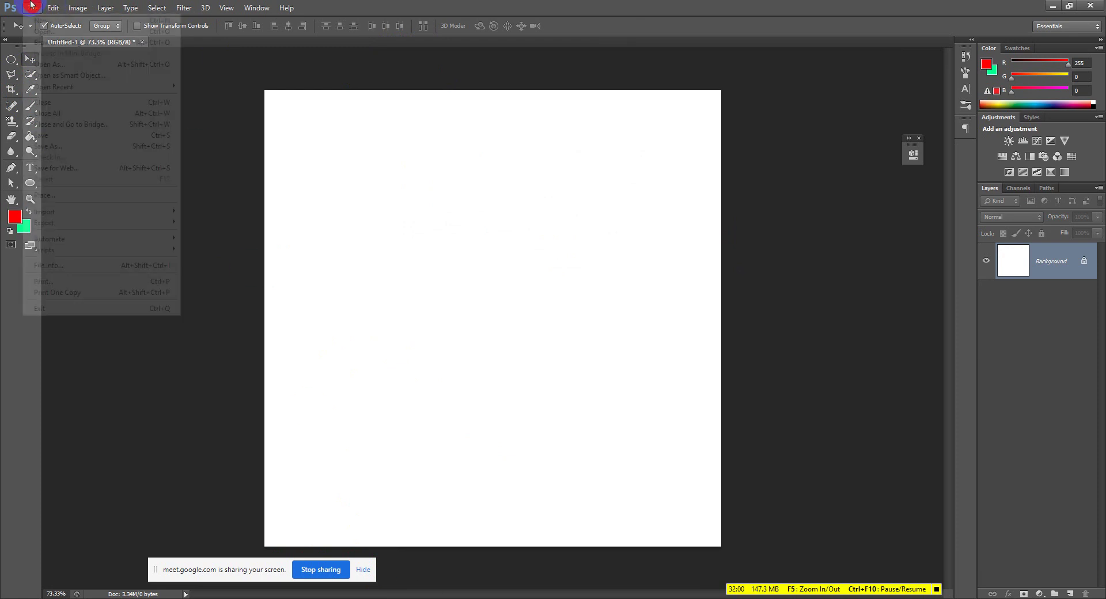
click(36, 28)
click(688, 231)
click(1066, 553)
click(30, 6)
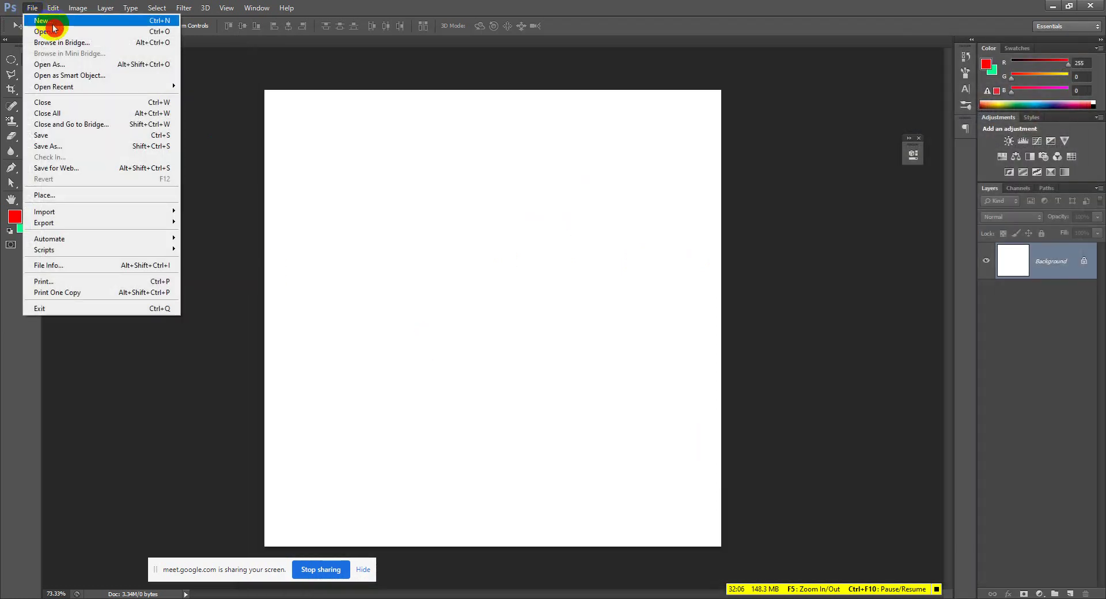
click(57, 30)
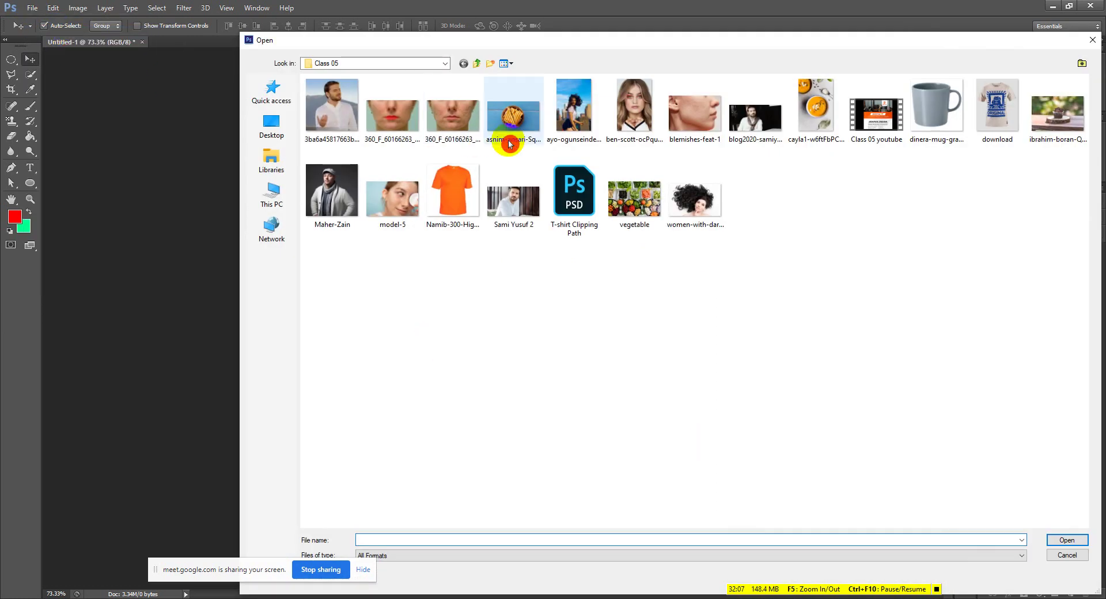
click(395, 64)
click(349, 240)
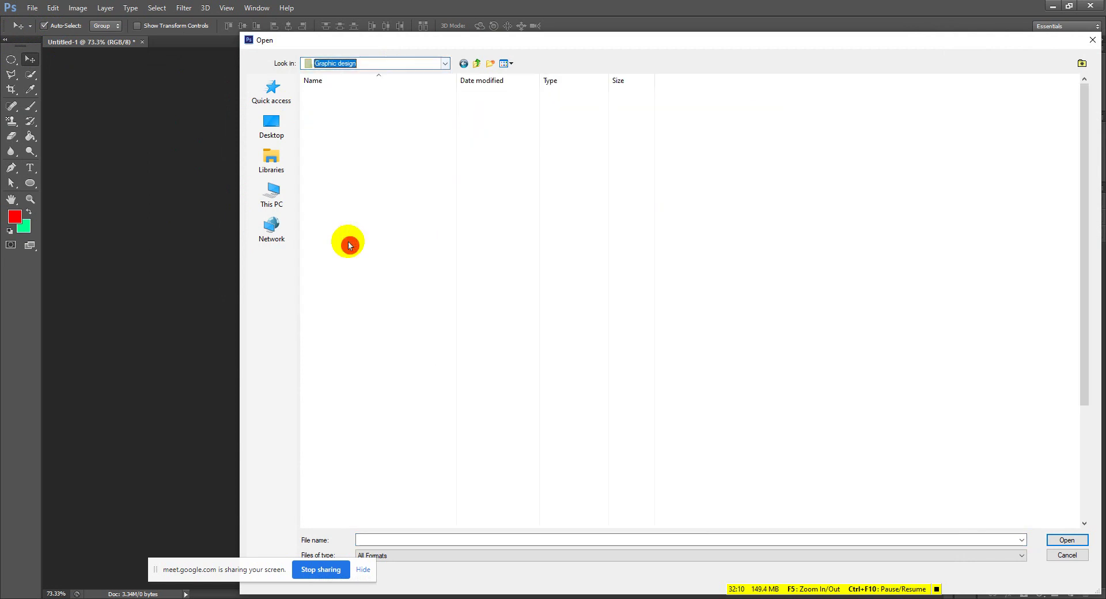
double_click(374, 168)
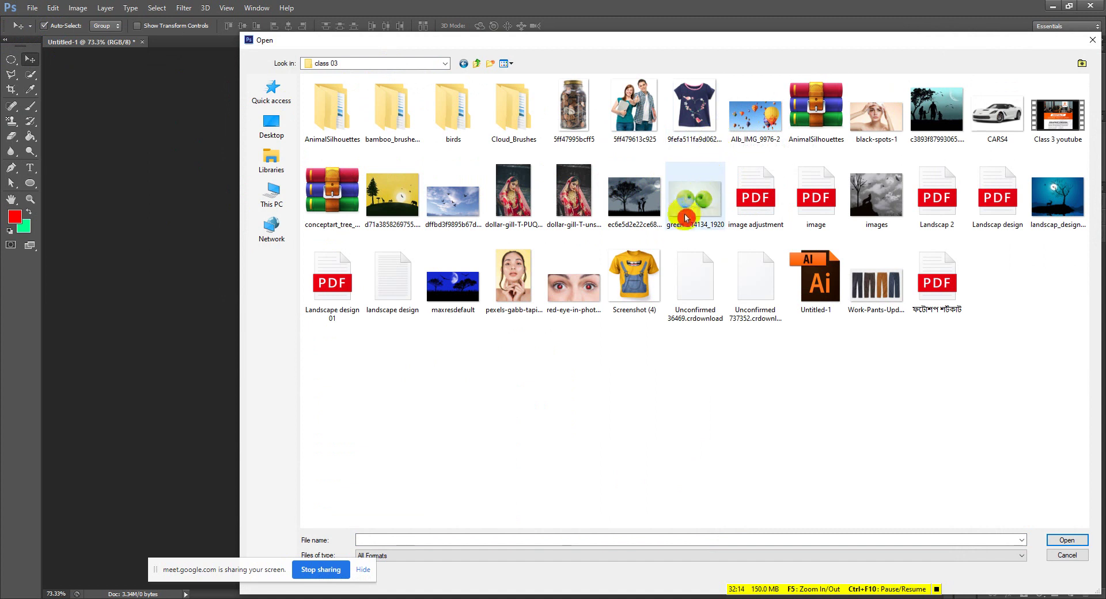
click(637, 276)
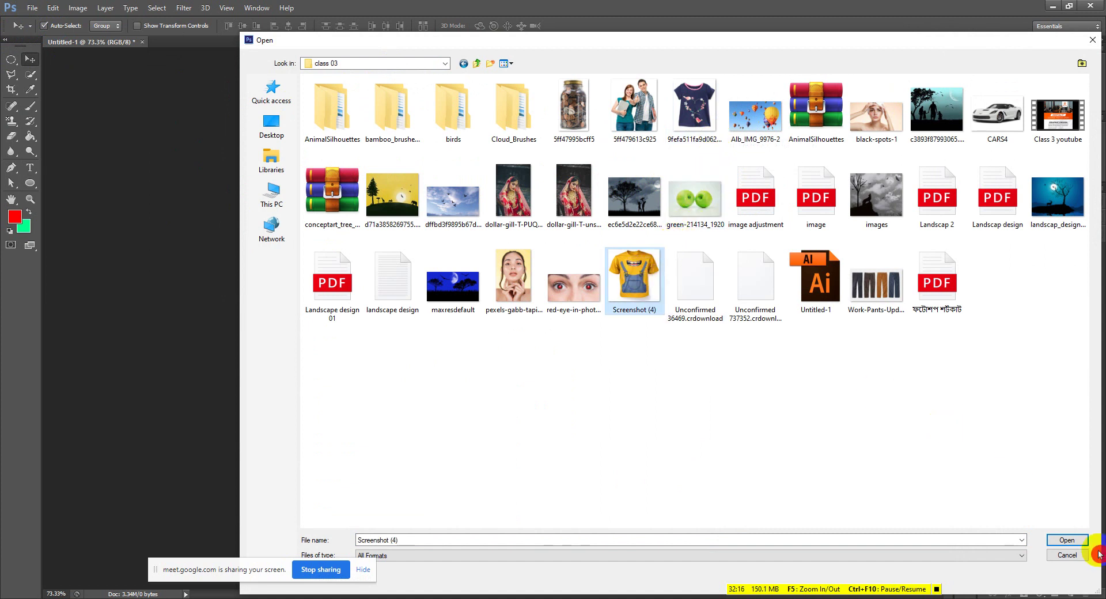
click(1066, 539)
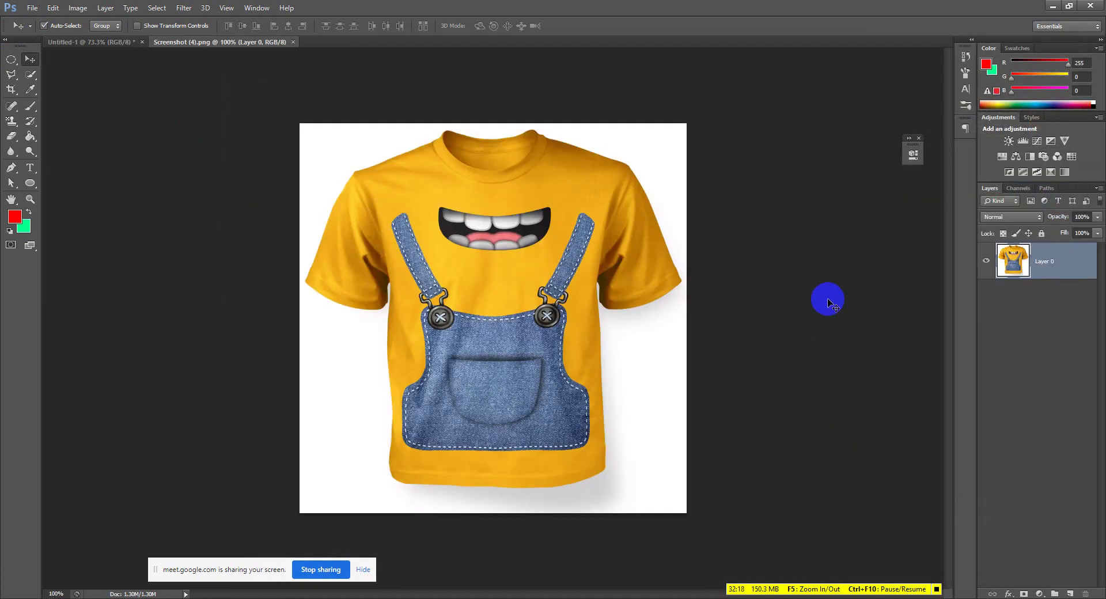
Quick-select the yellow shirt body and shoulders.
click(4, 157)
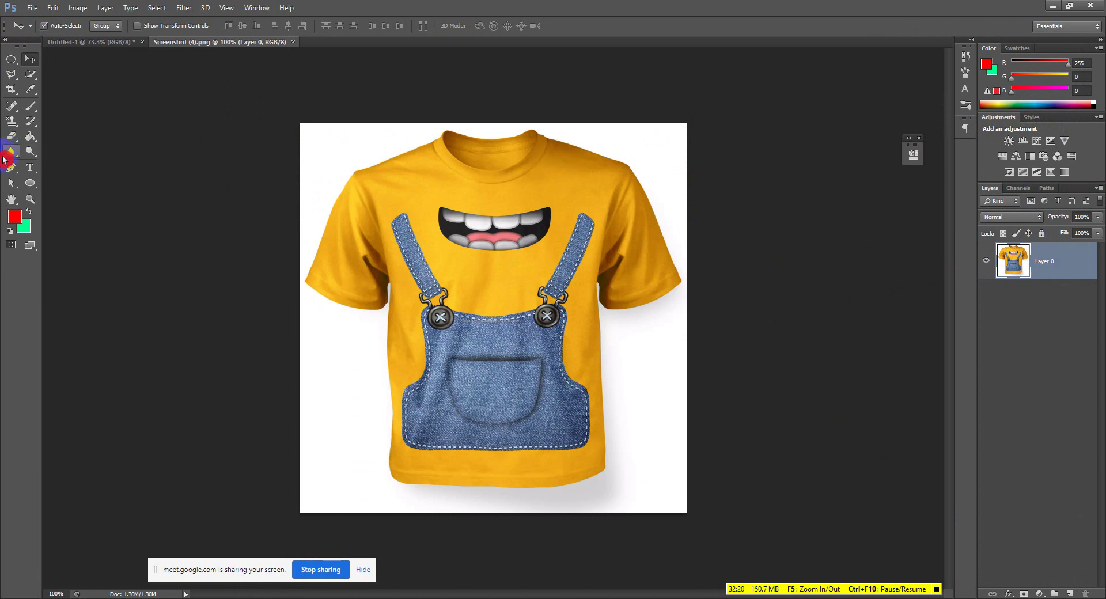
mouse_move(540, 212)
mouse_down()
mouse_move(526, 267)
mouse_move(499, 270)
mouse_move(536, 296)
mouse_up()
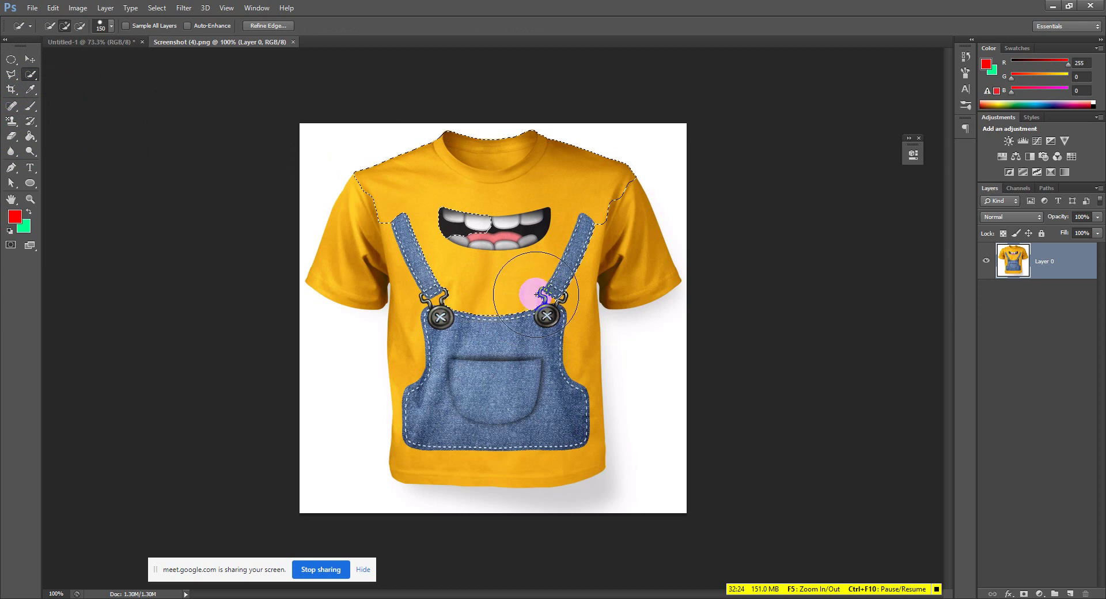
click(295, 80)
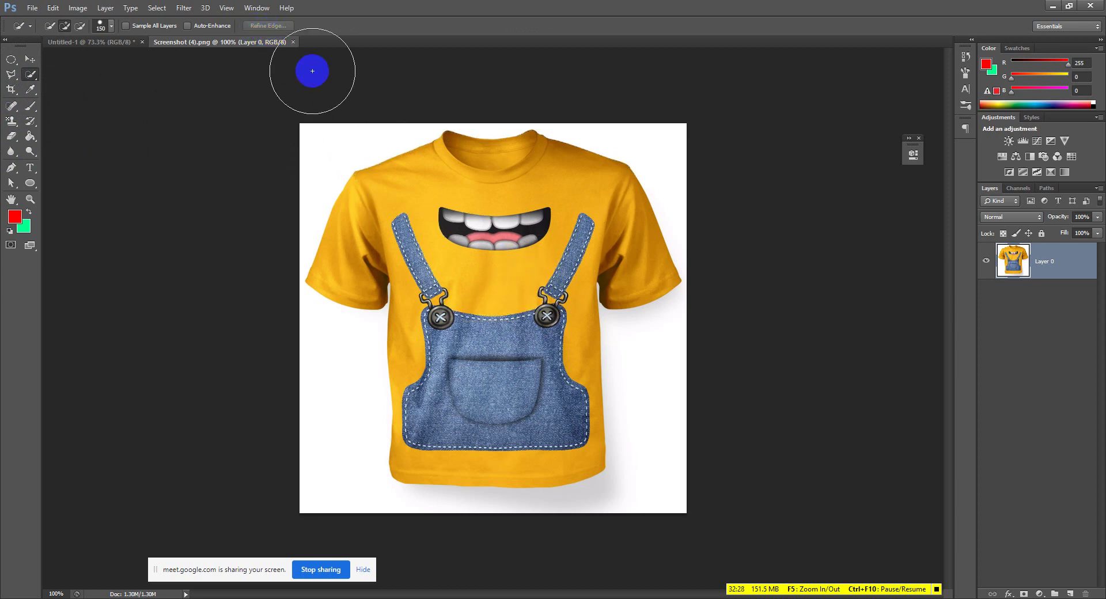
mouse_move(527, 231)
mouse_down()
mouse_move(506, 399)
mouse_move(535, 437)
mouse_move(423, 343)
mouse_up()
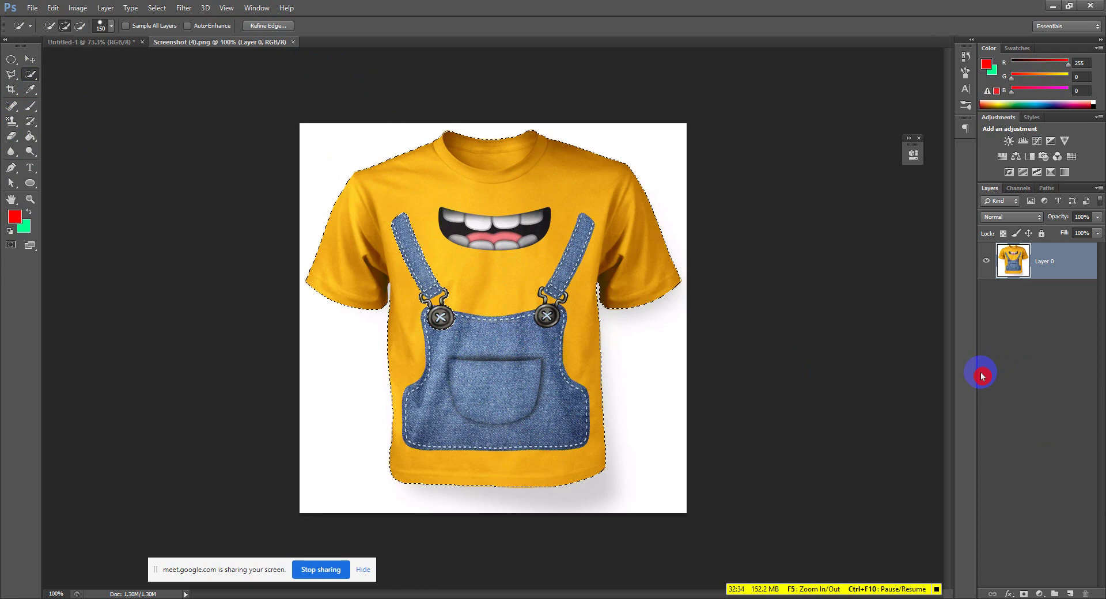
Copy the shirt to Layer 1, hide Layer 0 to inspect, then undo the copy.
key(ctrl+j)
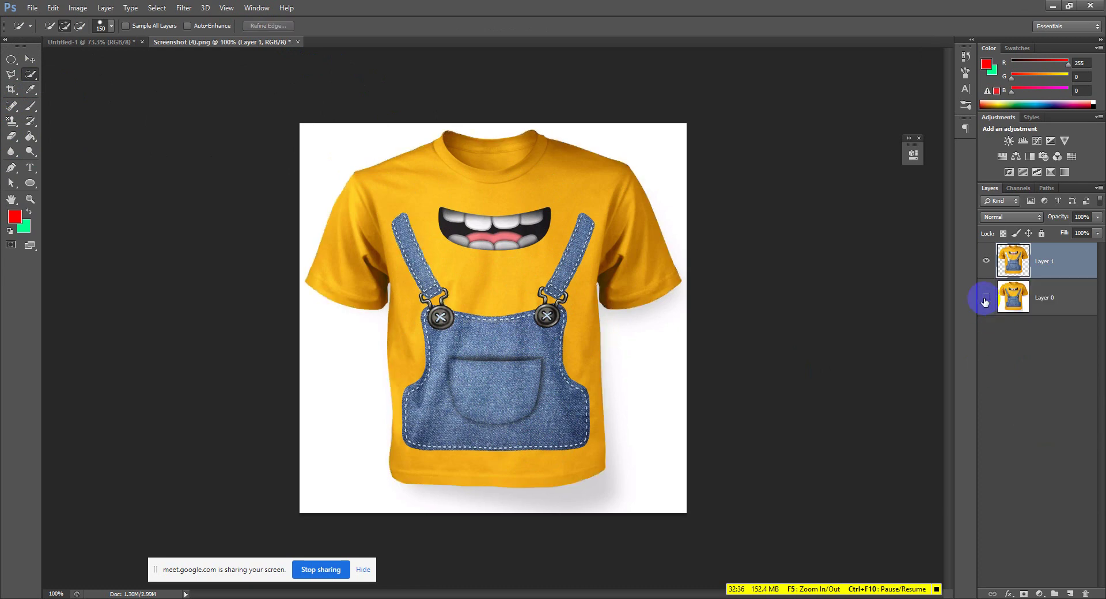
click(985, 298)
scroll(648, 281, up, 5)
scroll(682, 286, up, 6)
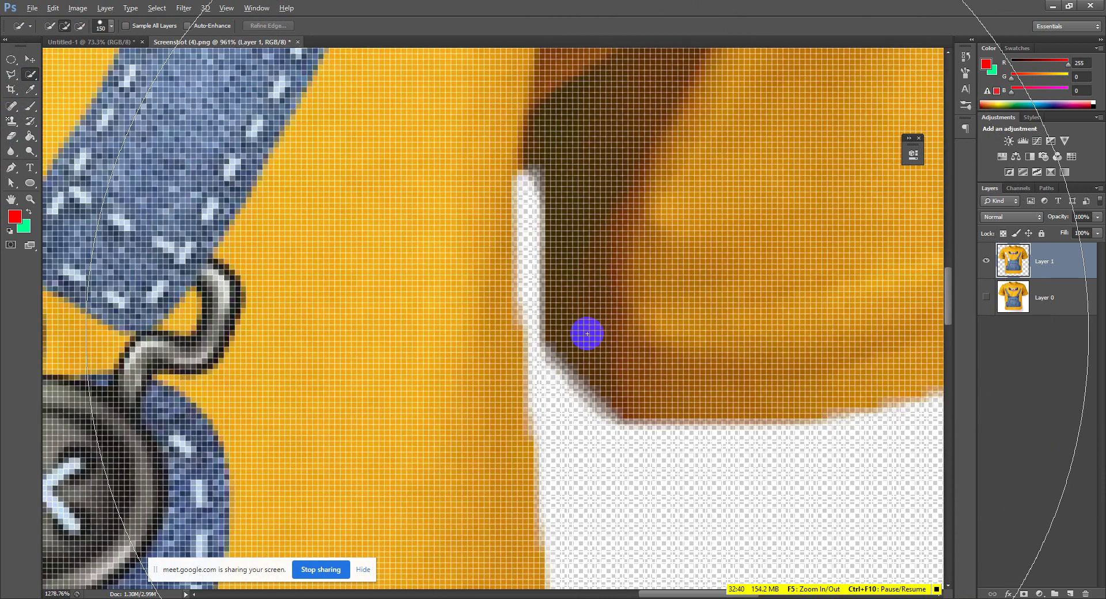
scroll(587, 334, up, 2)
scroll(497, 301, down, 4)
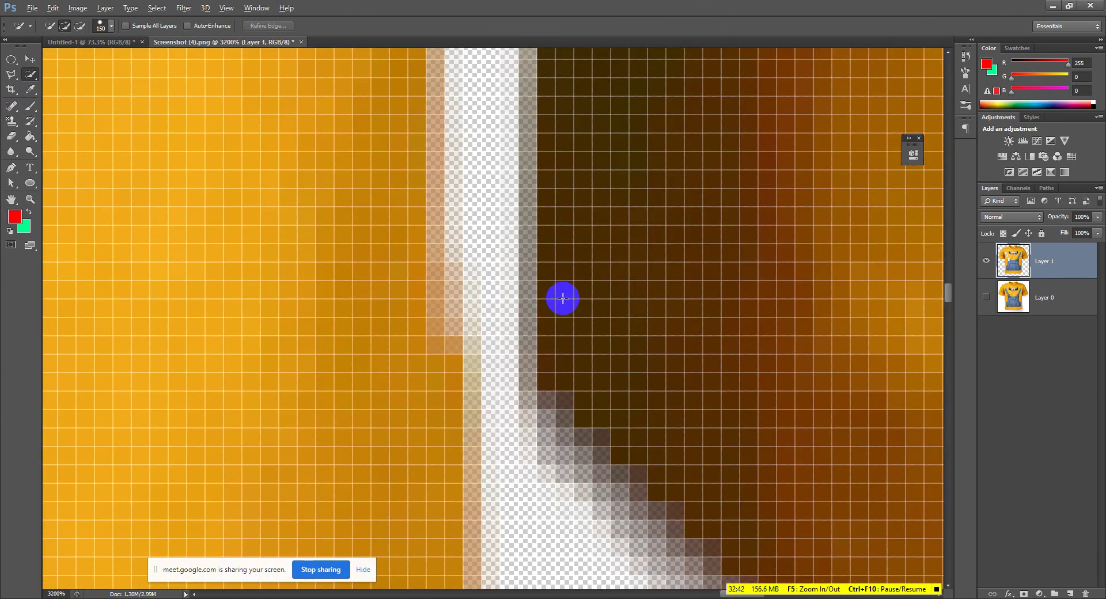
scroll(572, 327, down, 8)
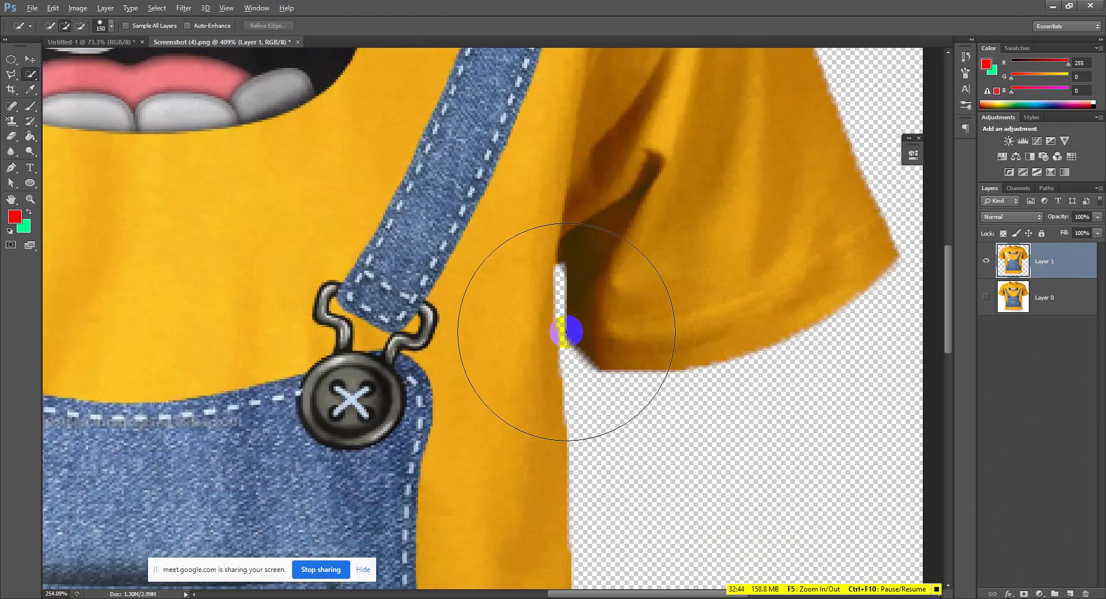
key(ctrl+alt+z)
key(ctrl+alt+z)
key(ctrl+alt+z)
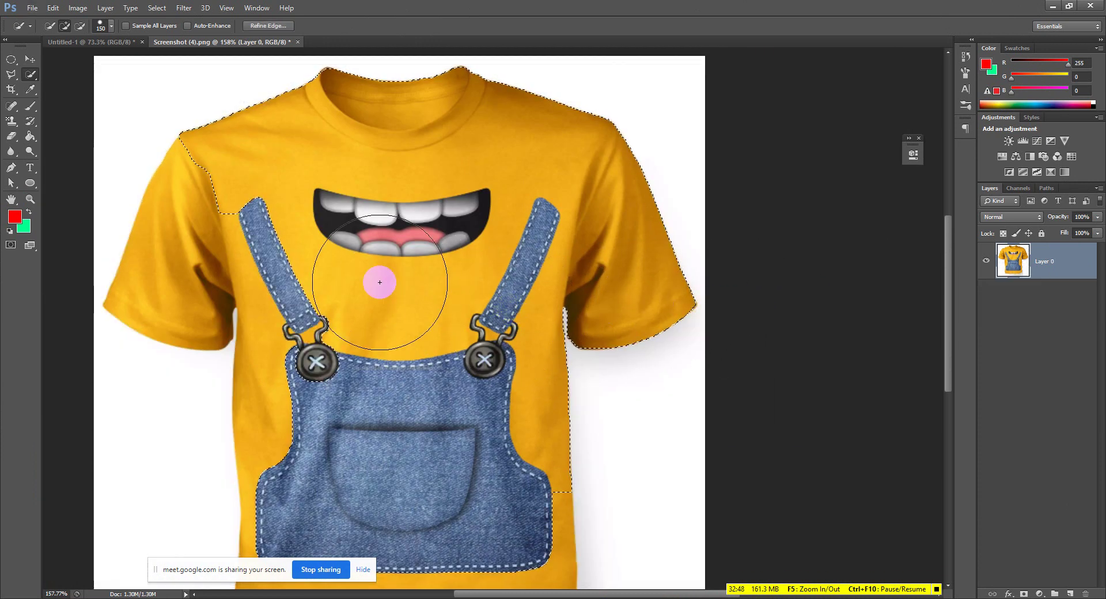
Extend the selection over the left sleeve and reduce the brush to 9 px.
drag(338, 323, 343, 254)
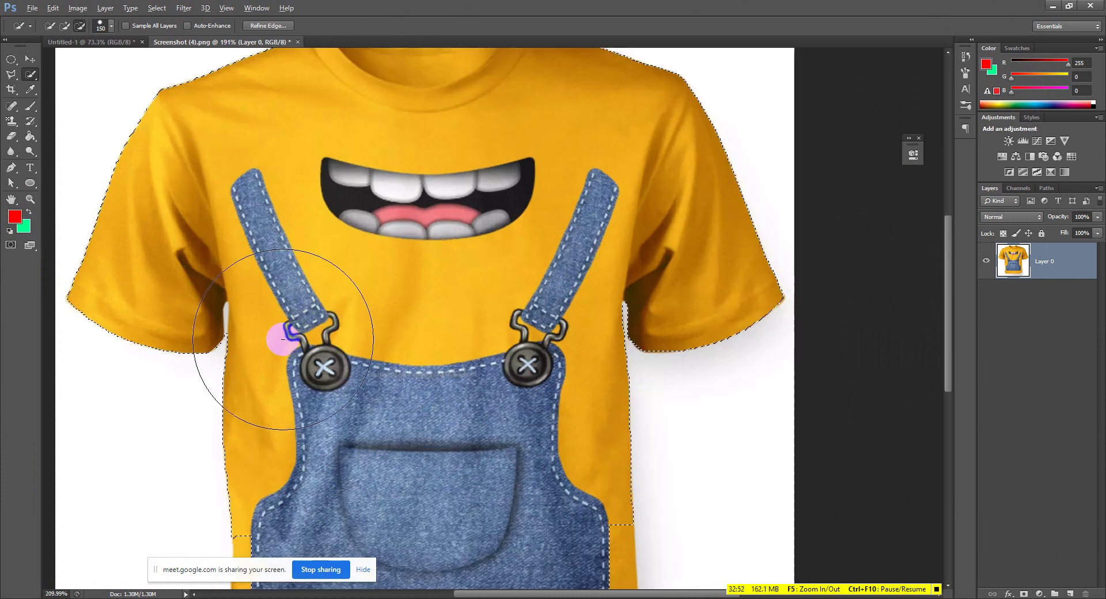
scroll(272, 333, up, 5)
scroll(221, 318, up, 2)
right_click(263, 304)
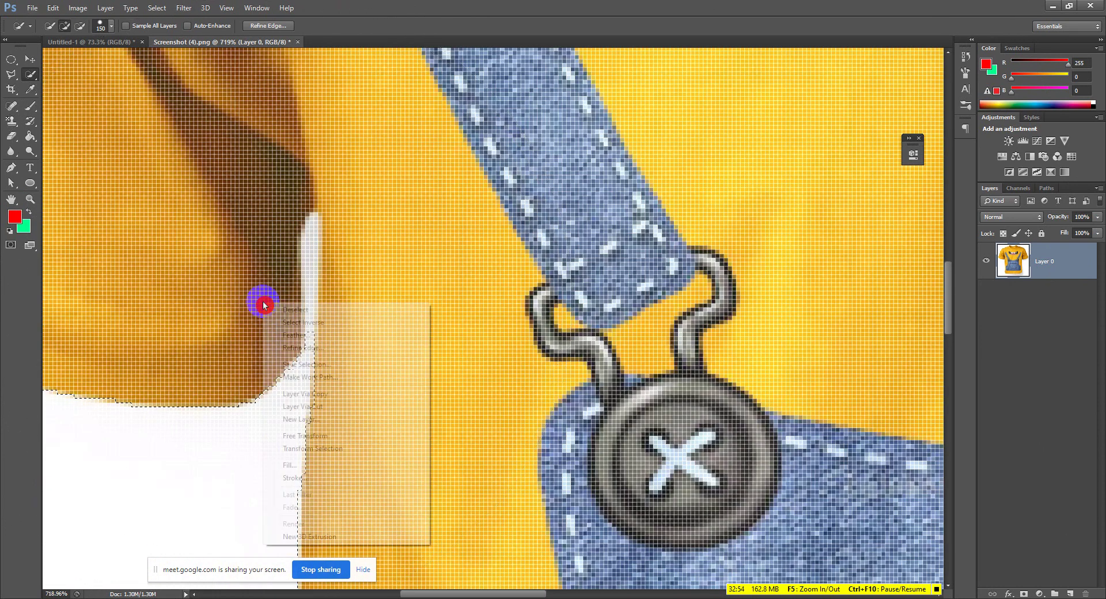
click(123, 24)
click(109, 27)
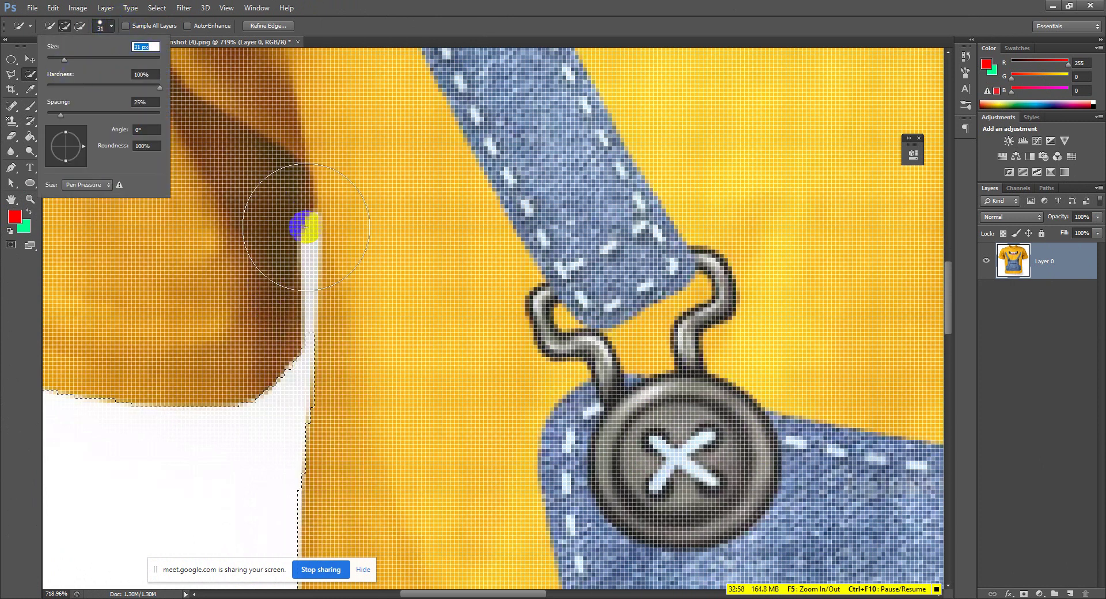
key(Return)
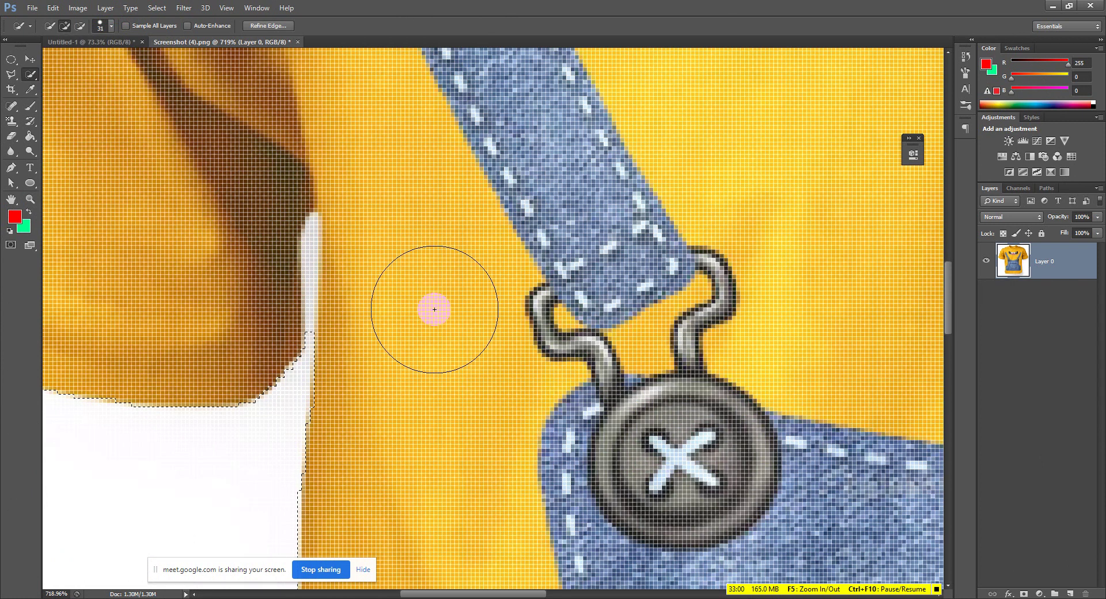
key(bracketleft)
key(bracketleft)
key(bracketleft)
key(bracketleft)
key(bracketleft)
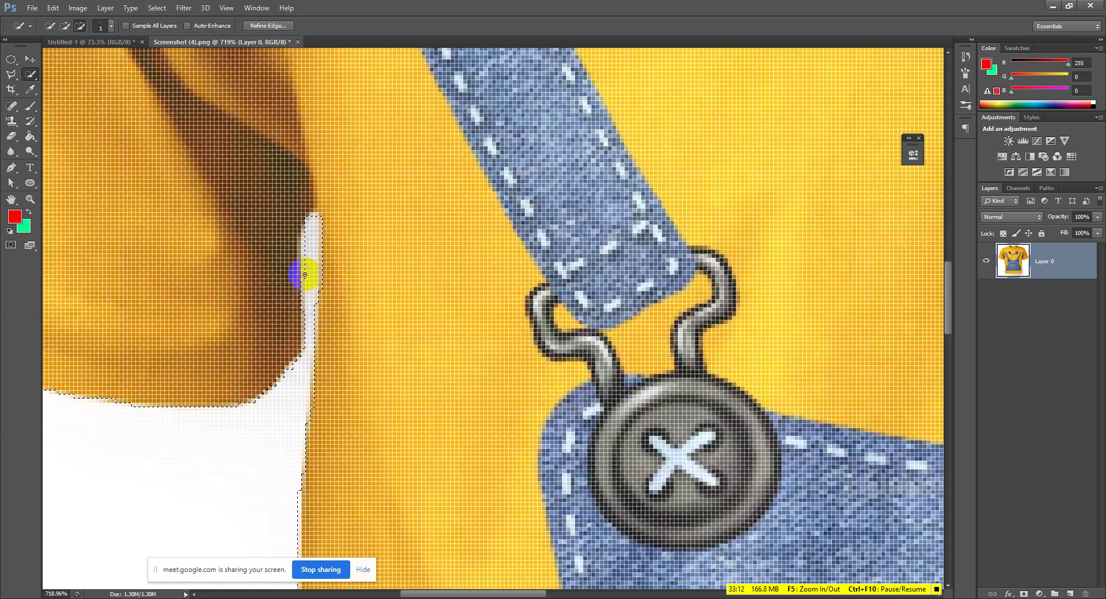
Subtract the armpit gap from the selection and add the lower shirt to the hem.
alt+scroll(306, 283, down, 5)
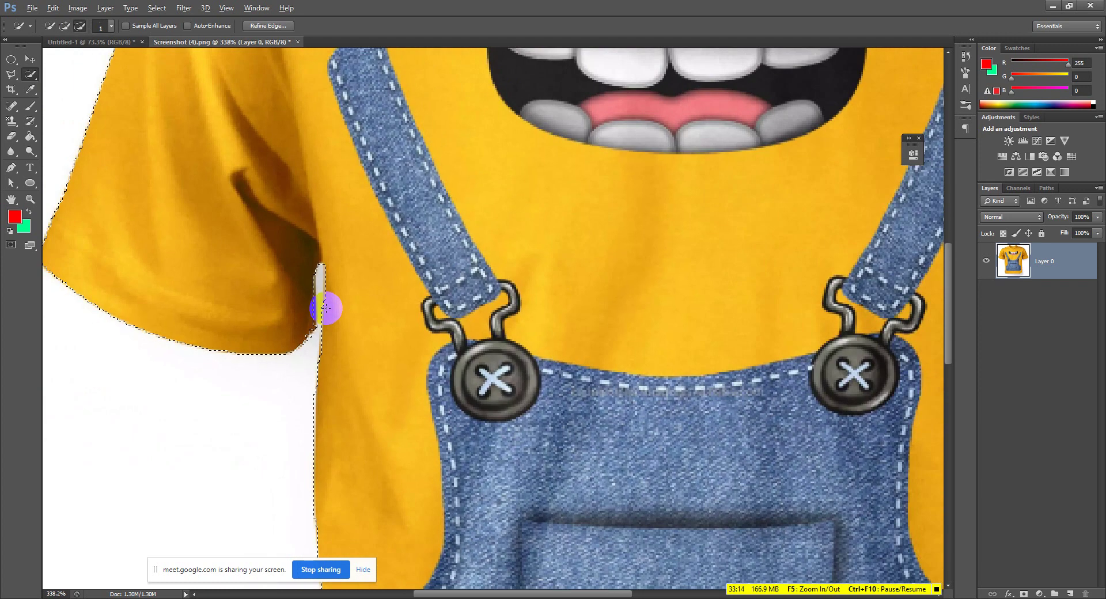
alt+scroll(318, 331, up, 10)
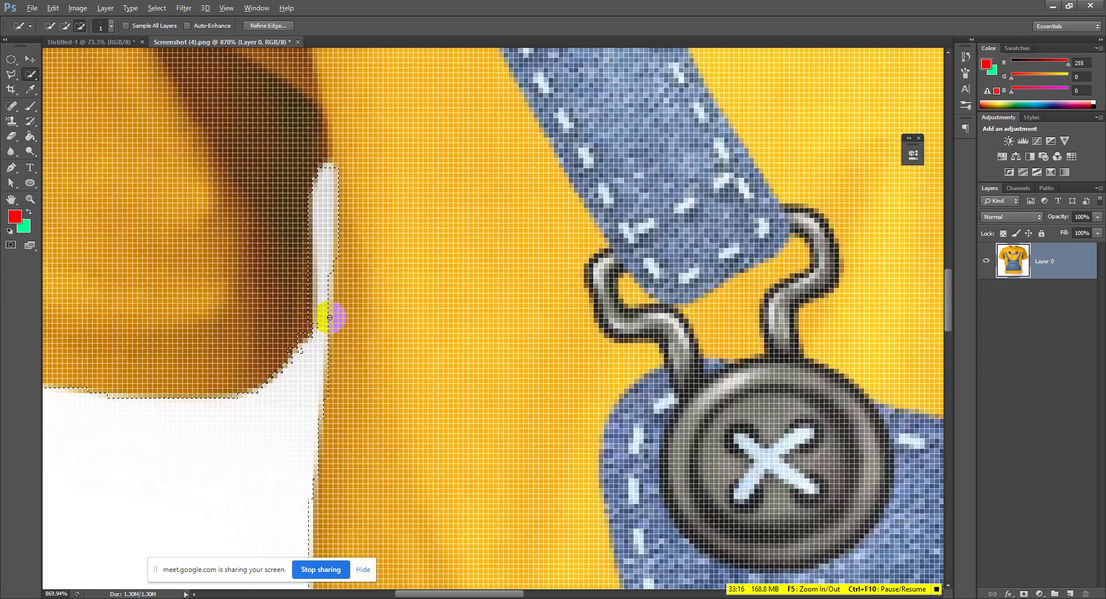
key(alt)
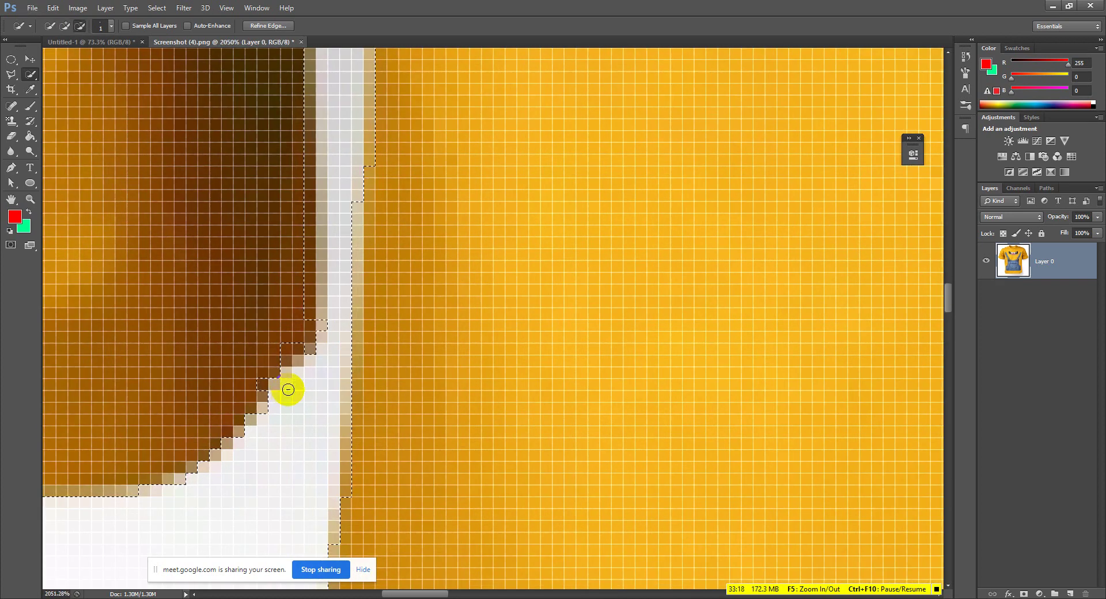
click(287, 355)
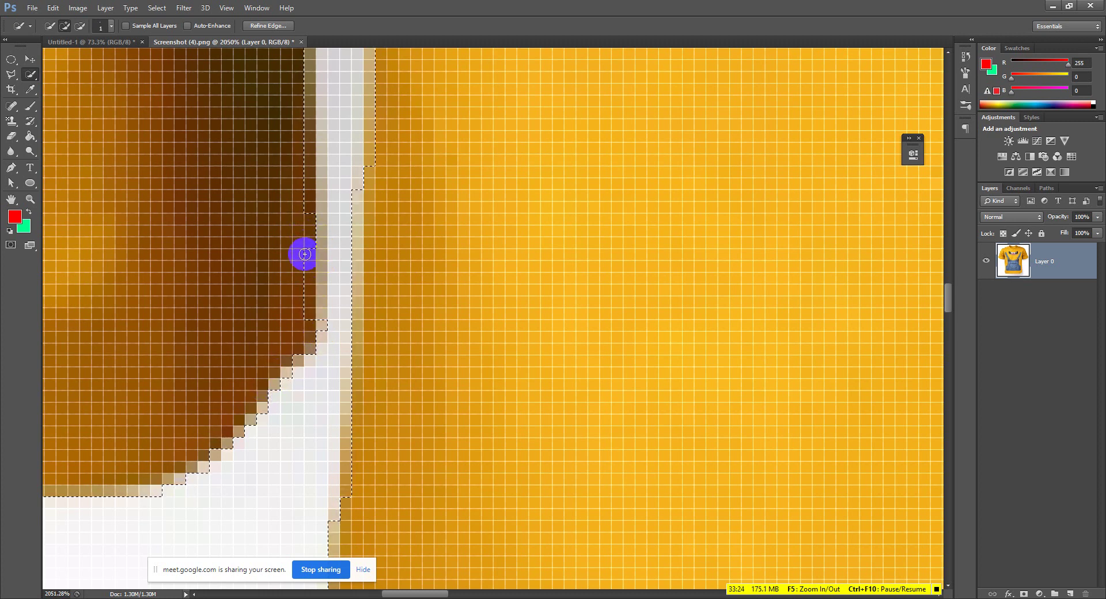
scroll(308, 247, up, 4)
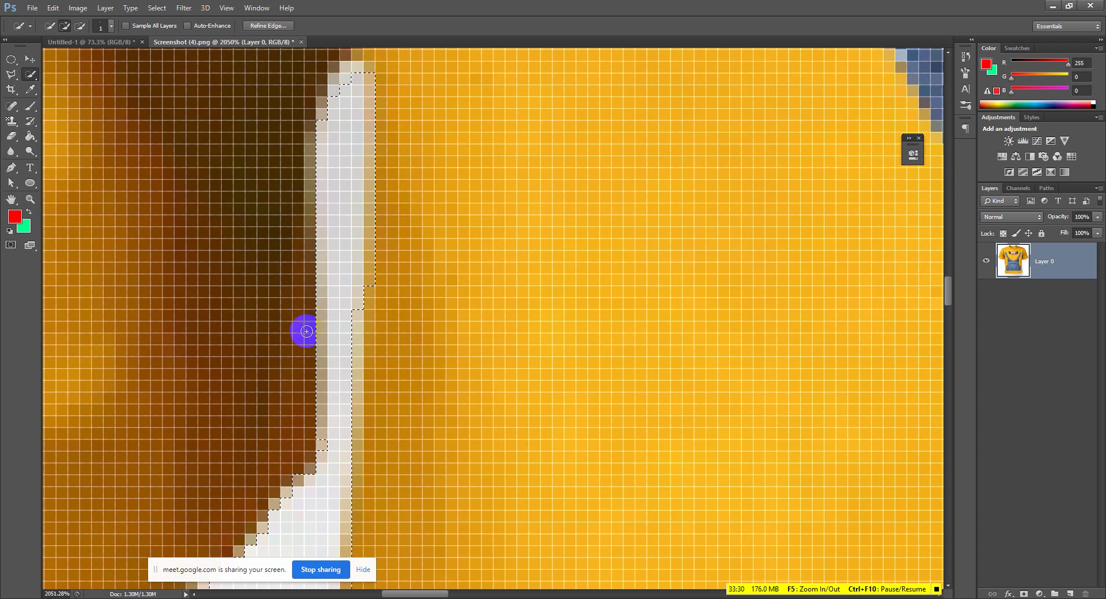
click(337, 105)
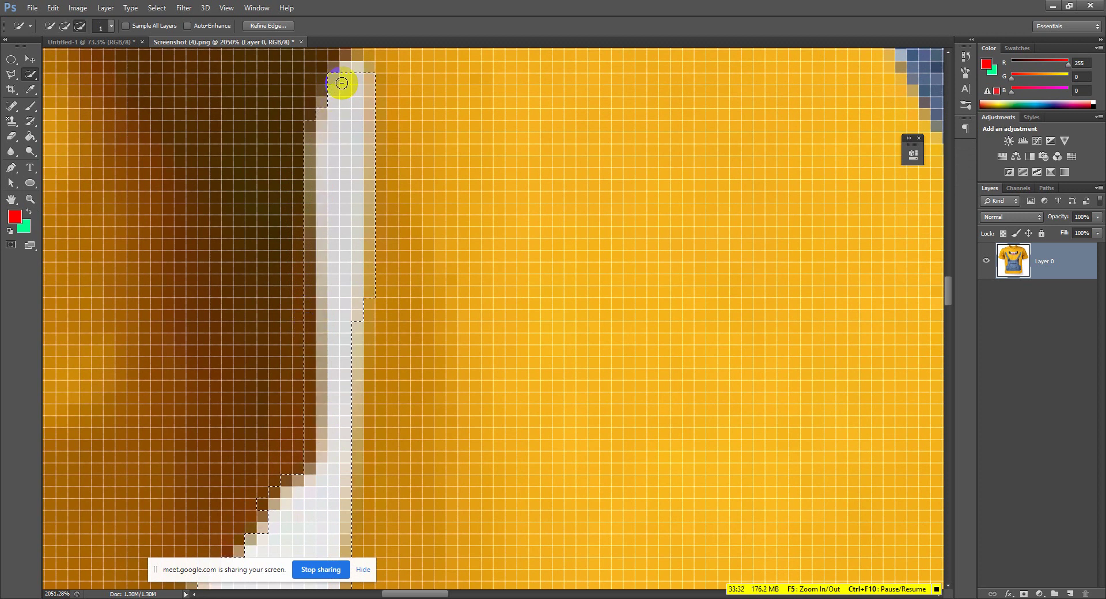
scroll(370, 240, down, 5)
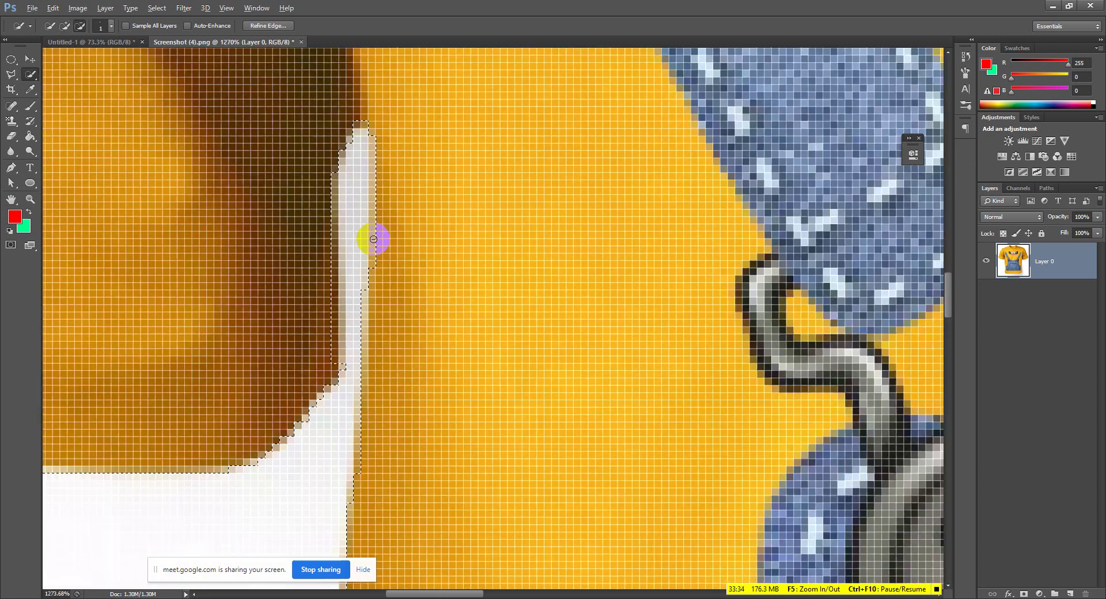
scroll(372, 241, down, 4)
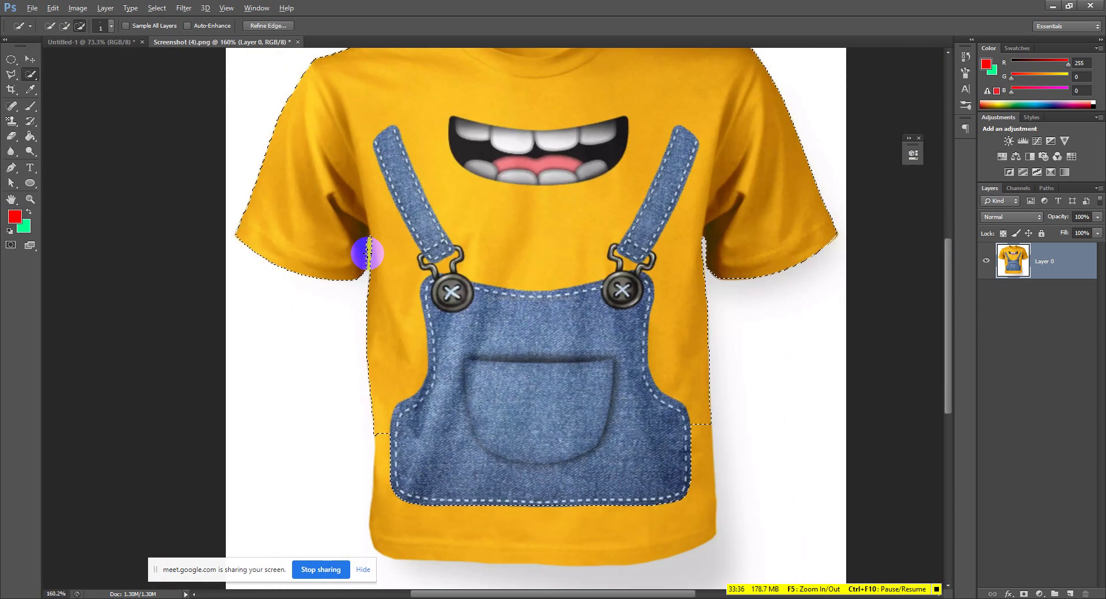
mouse_move(699, 397)
mouse_down()
mouse_move(681, 513)
mouse_move(655, 514)
mouse_move(655, 372)
mouse_up()
scroll(639, 382, down, 2)
click(434, 245)
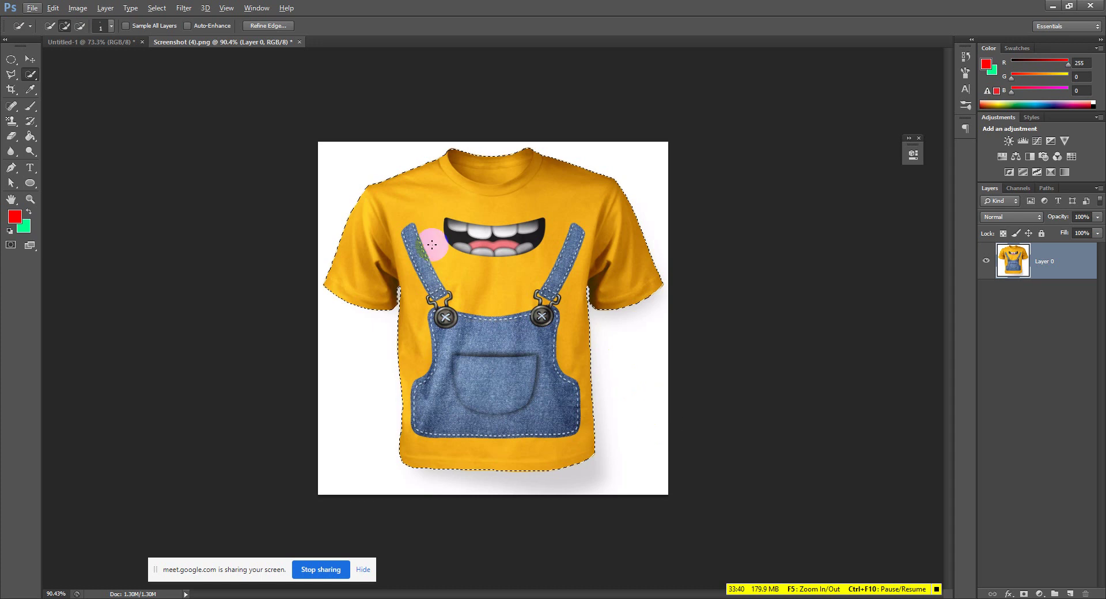
Open Refine Edge for the shirt selection and preview it as Marching Ants, then Overlay.
click(280, 27)
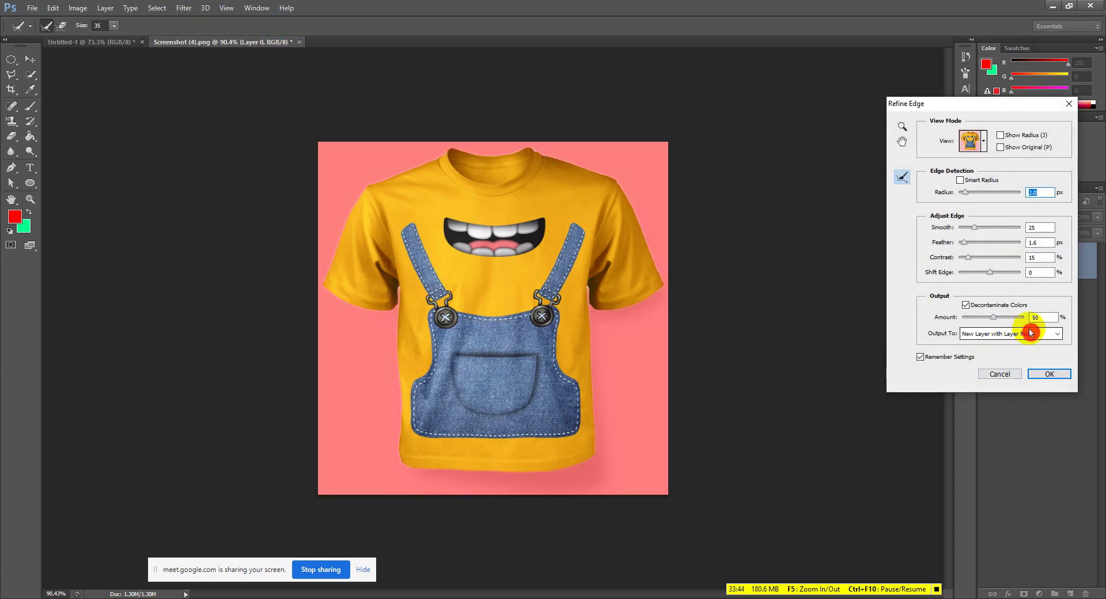
click(983, 145)
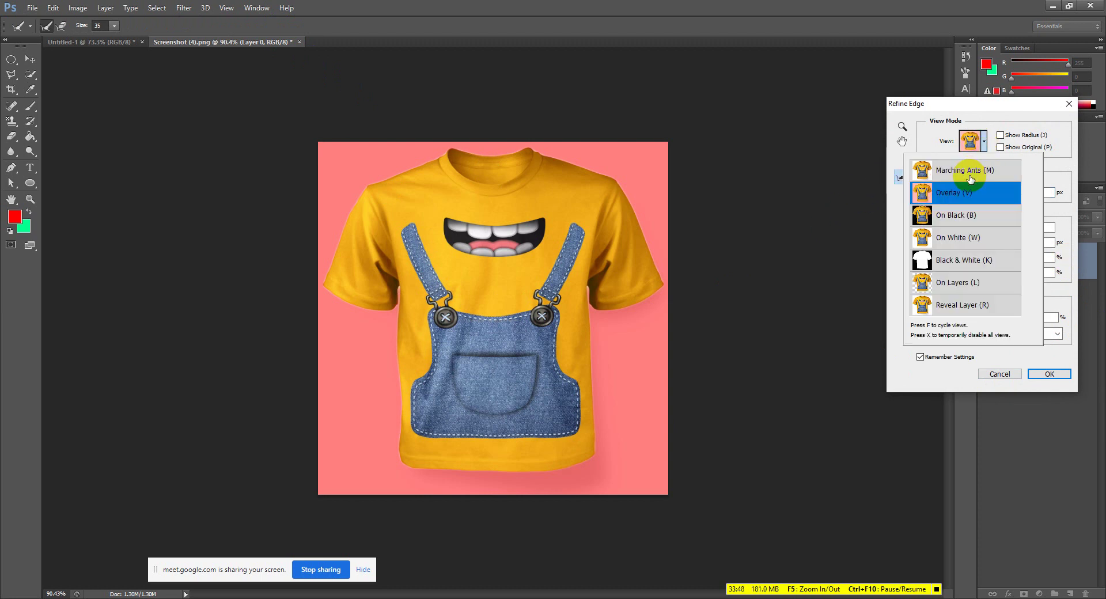
click(968, 179)
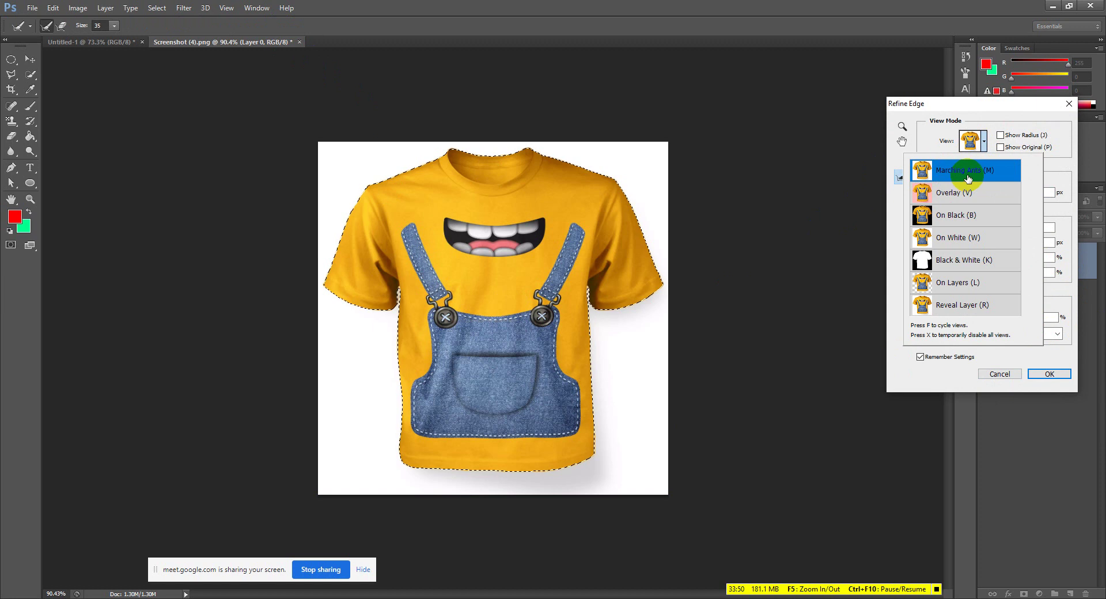
click(984, 145)
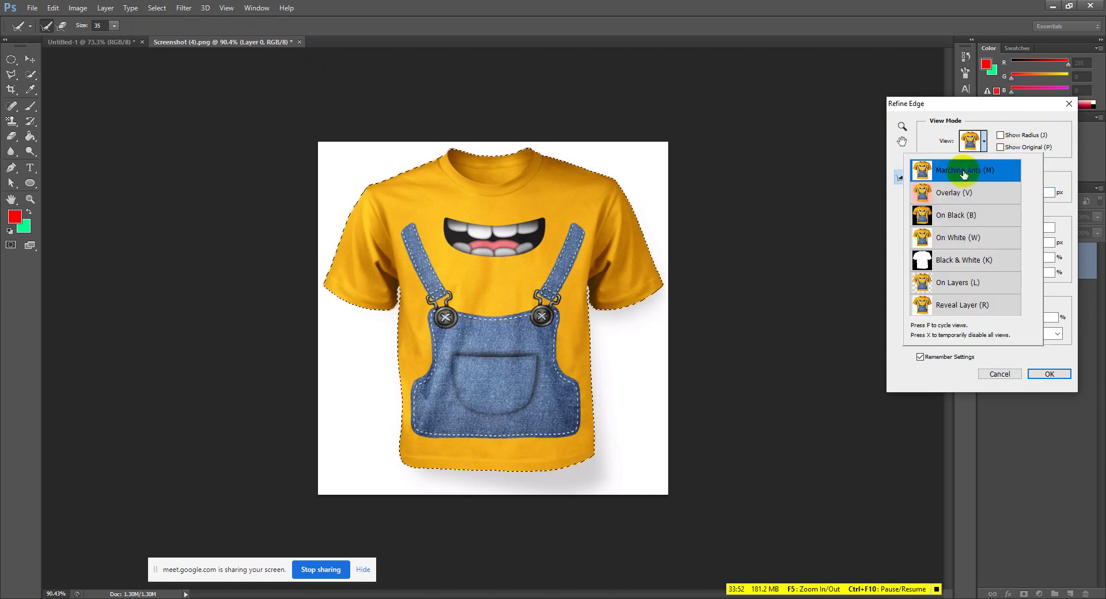
click(953, 193)
click(983, 145)
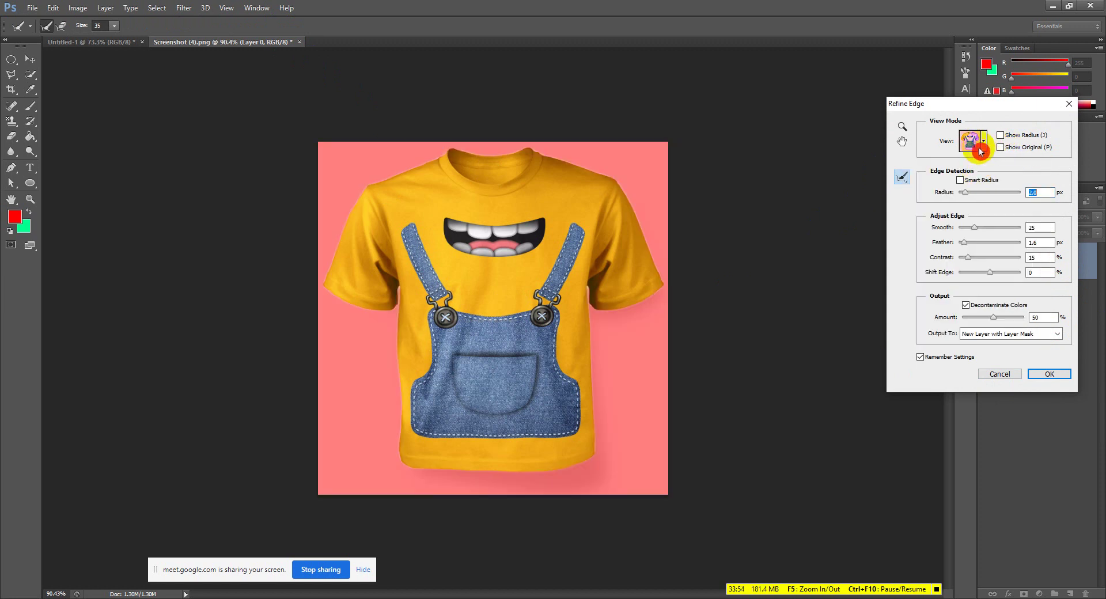
Preview the selection On Black, then switch the view back to Overlay.
click(982, 145)
click(954, 219)
click(976, 153)
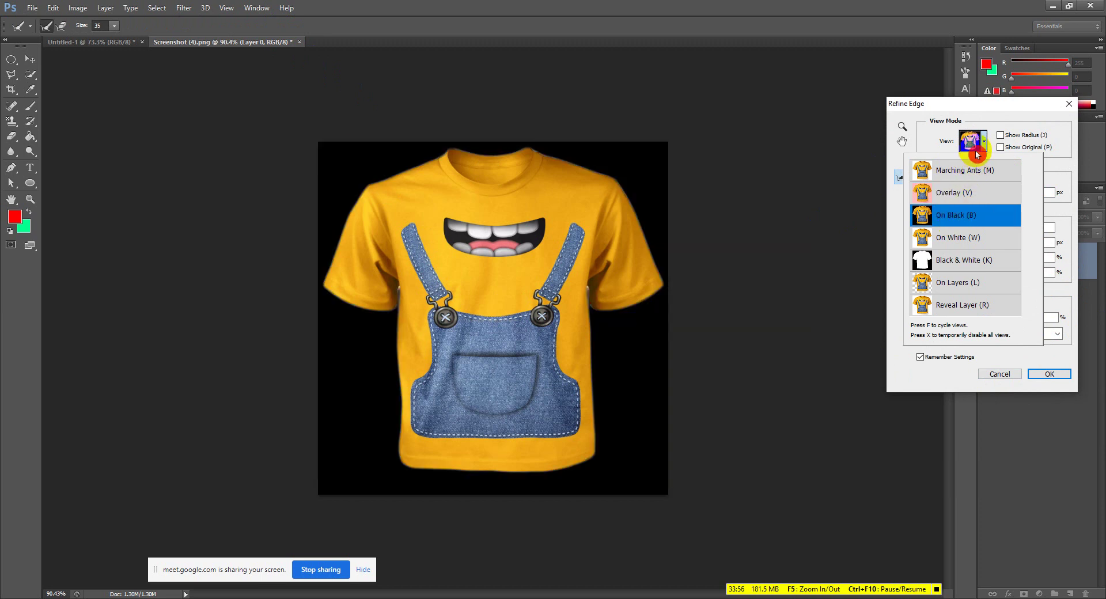
click(982, 146)
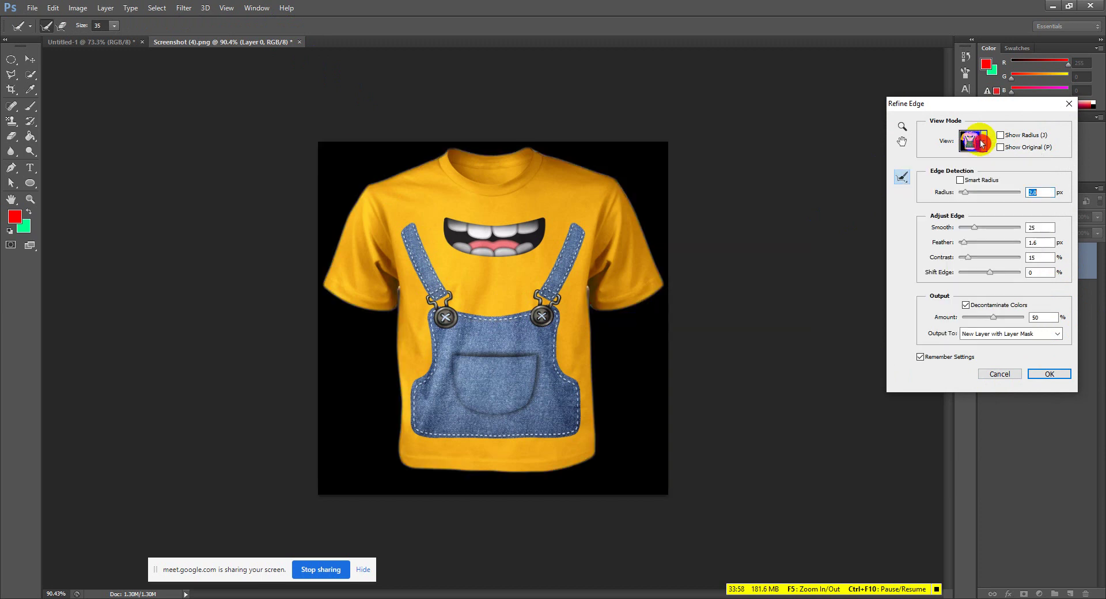
click(982, 148)
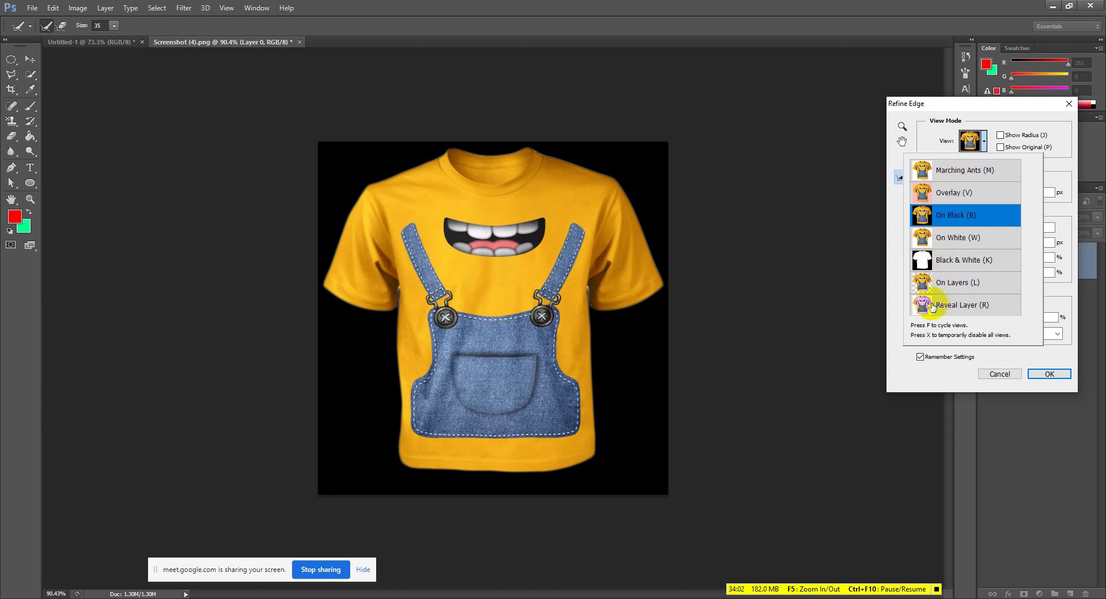
click(934, 194)
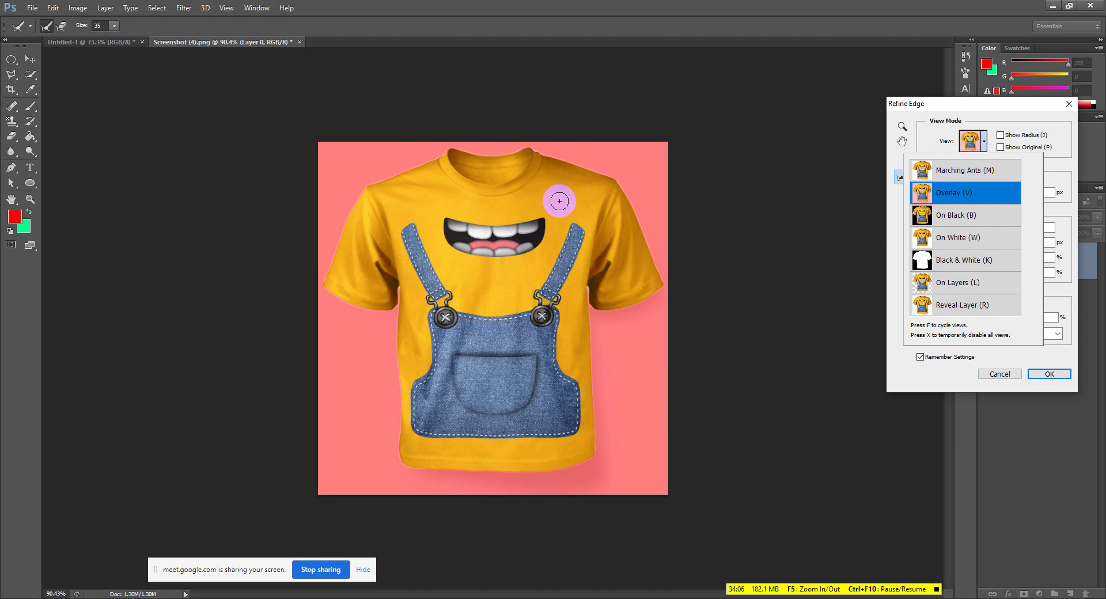
scroll(559, 201, up, 2)
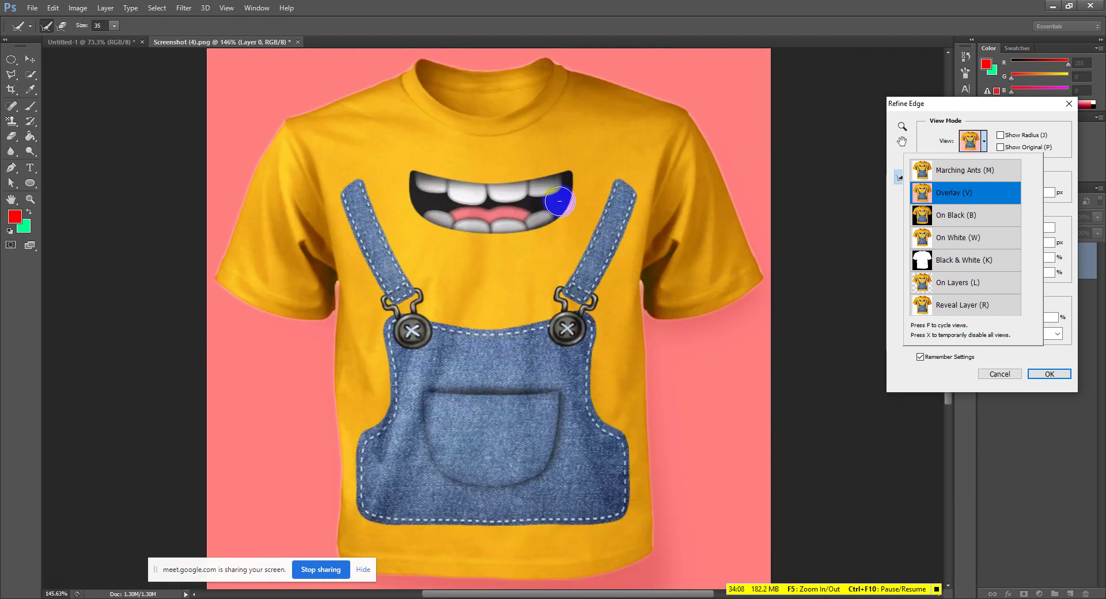
click(985, 123)
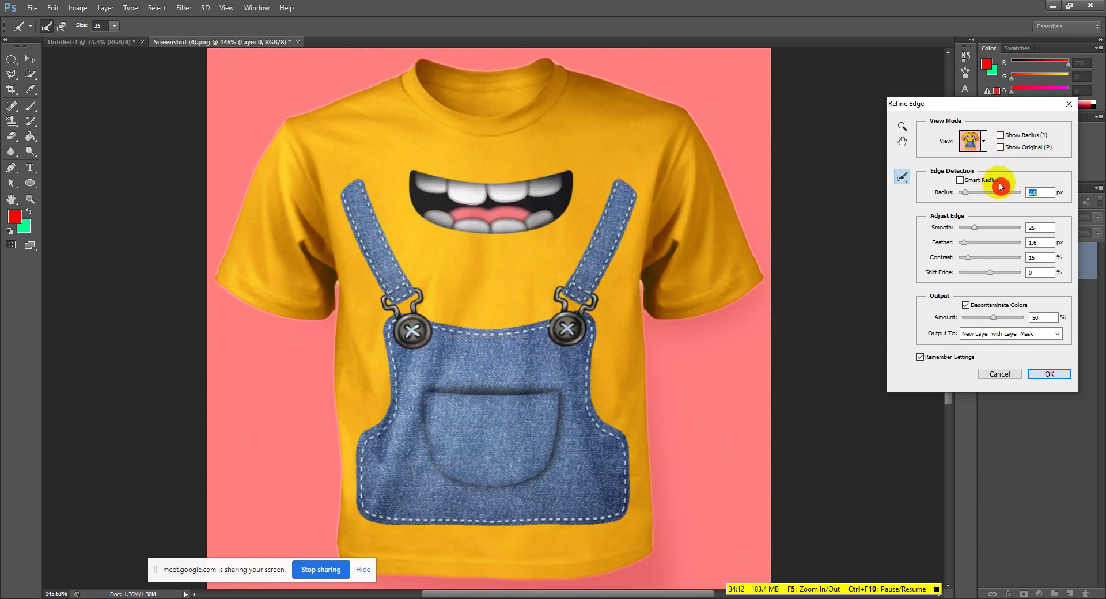
Set Radius 9.6 px, Smooth 8, Feather 1.4 px, Contrast 34% and Shift Edge 0.
mouse_move(964, 192)
mouse_down()
mouse_move(993, 204)
mouse_move(961, 198)
mouse_move(964, 209)
mouse_move(1016, 229)
mouse_up()
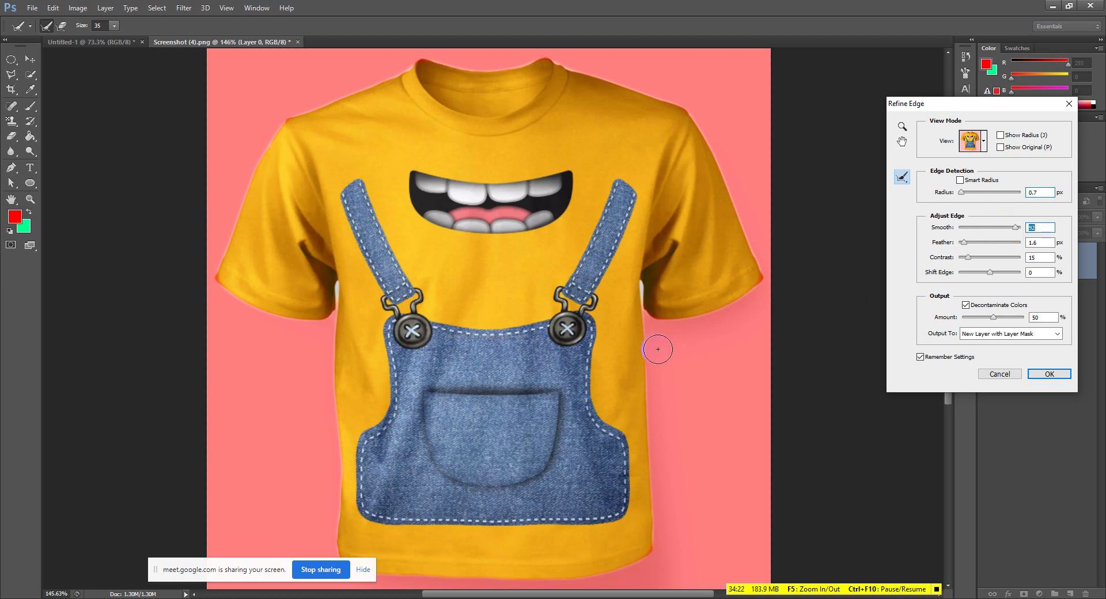
drag(1016, 229, 972, 231)
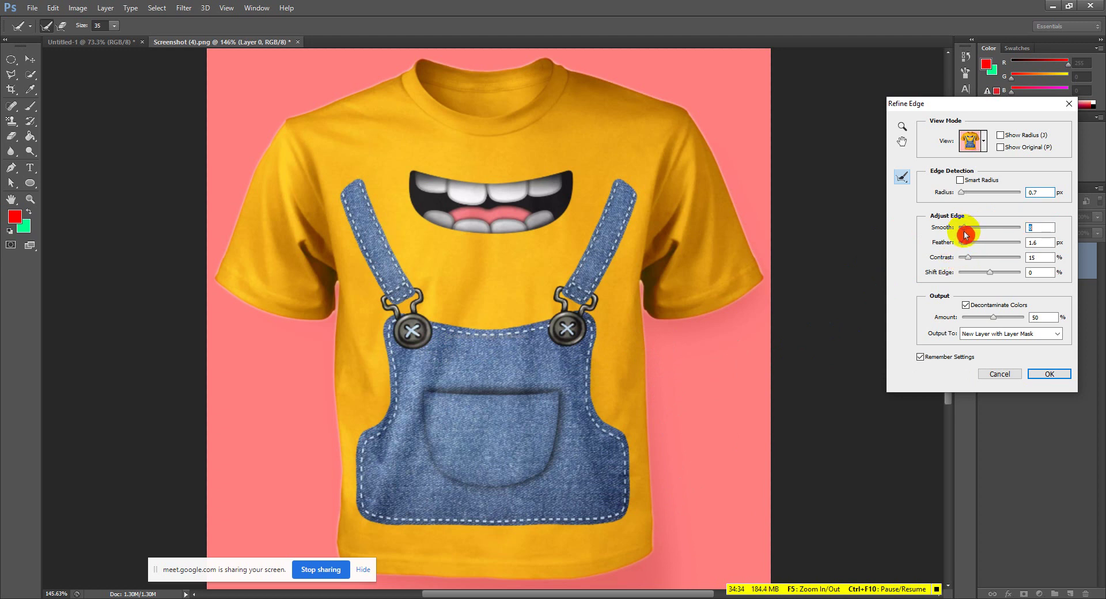
mouse_move(965, 249)
mouse_down()
mouse_move(1007, 248)
mouse_move(959, 248)
mouse_up()
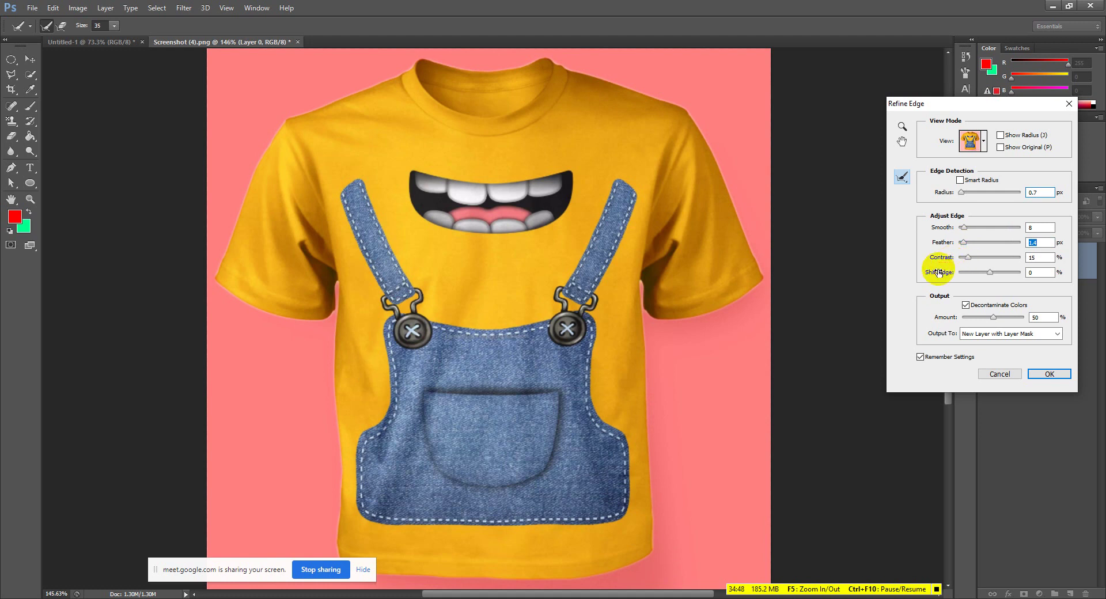
drag(968, 256, 886, 271)
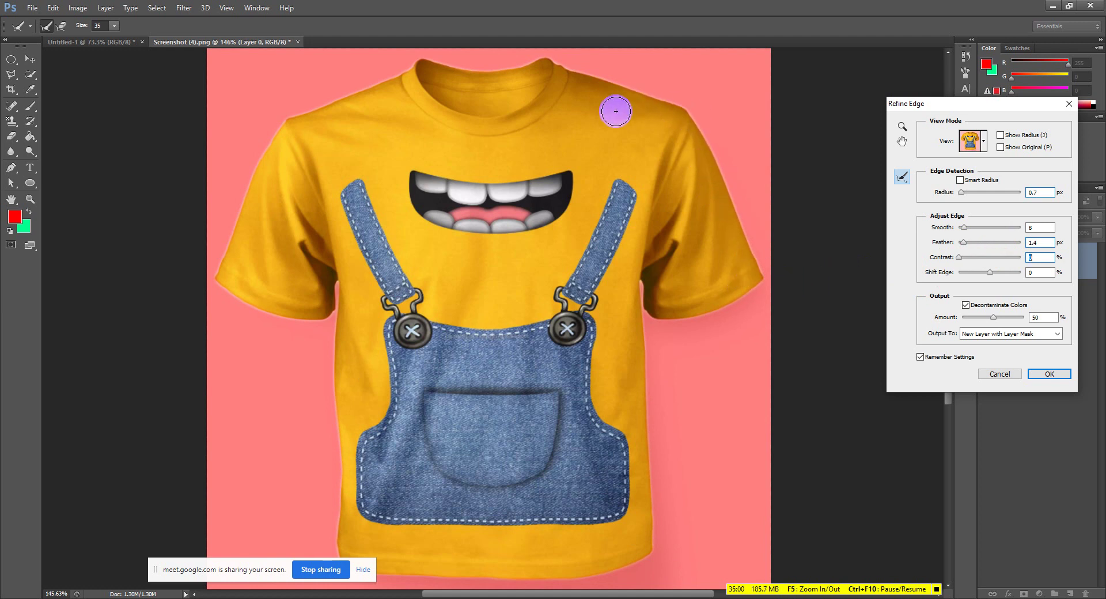
drag(958, 256, 1001, 257)
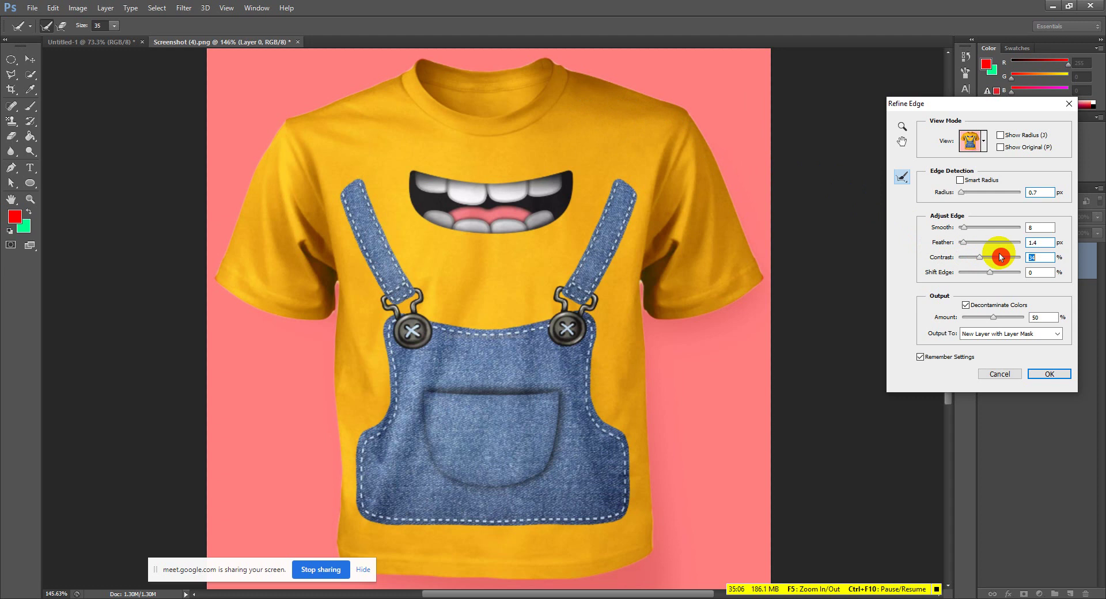
drag(987, 271, 1021, 279)
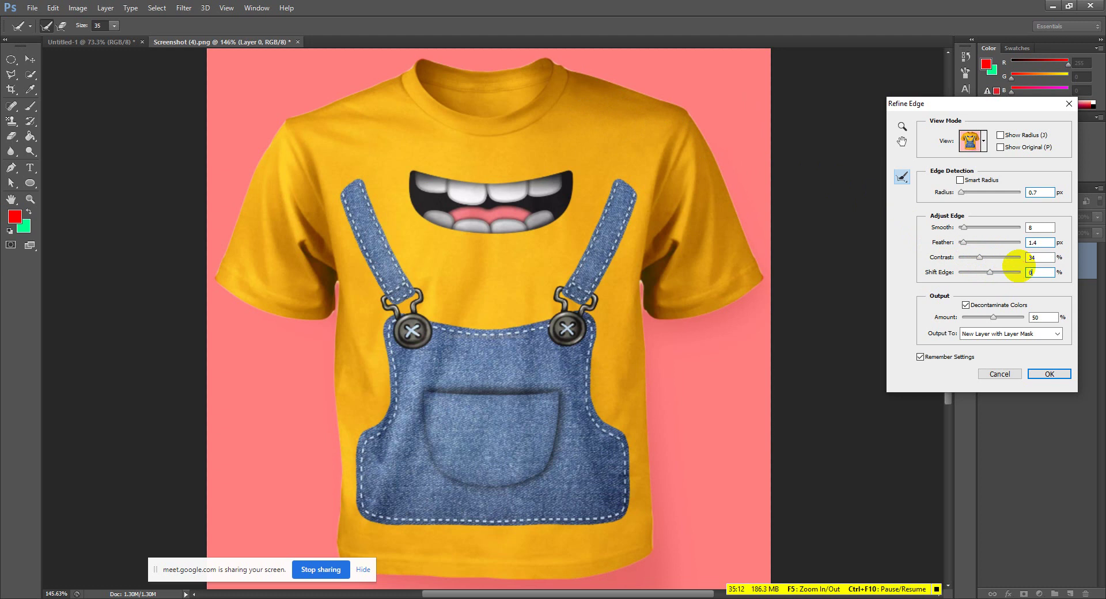
Set Refine Edge output to New Layer with Layer Mask.
click(934, 358)
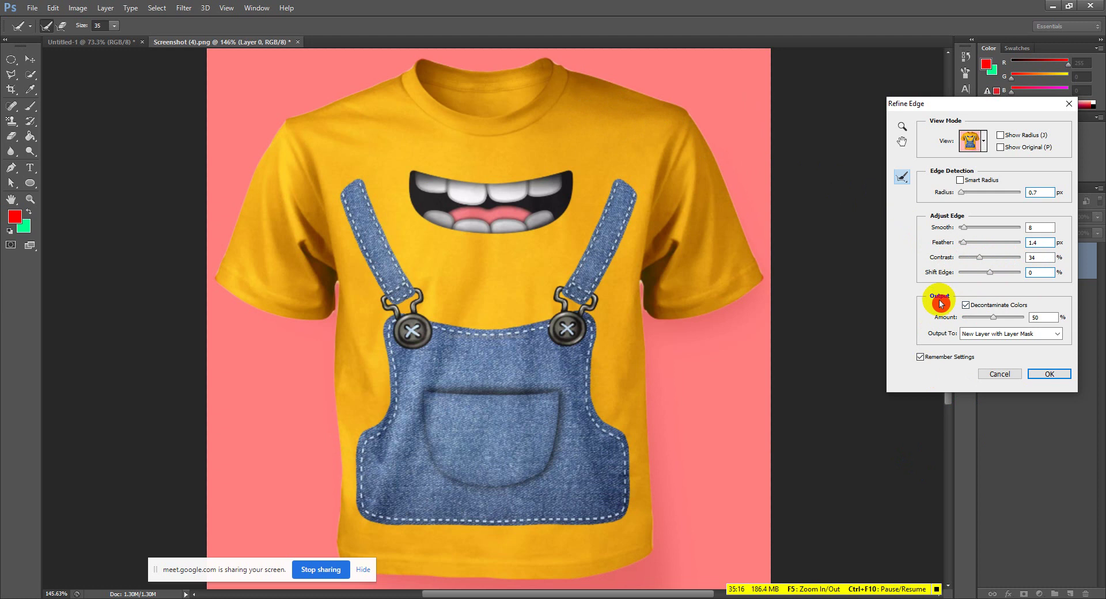
click(971, 334)
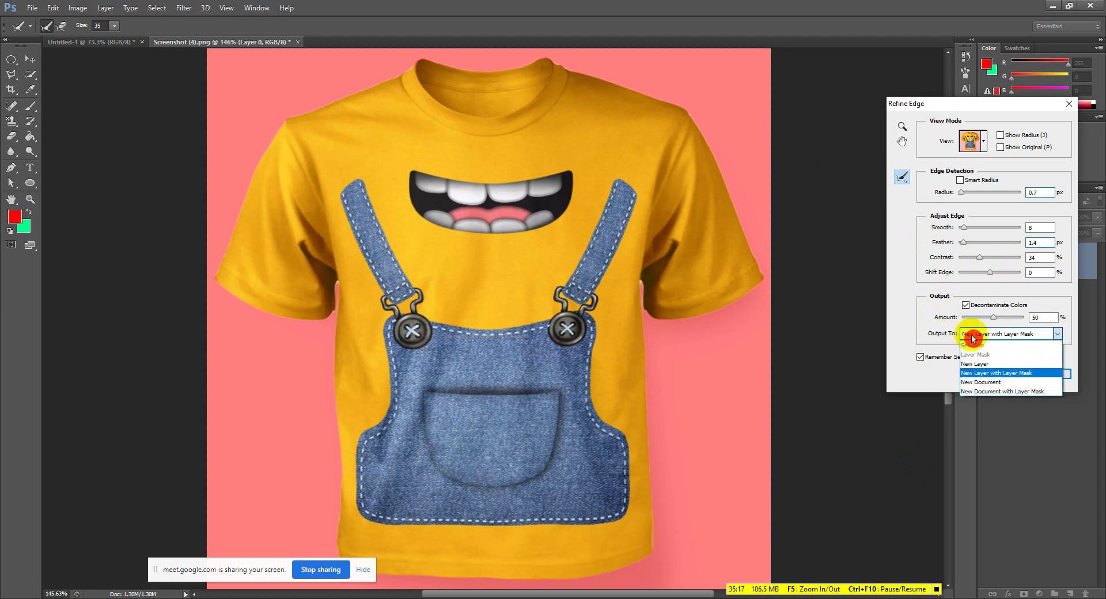
click(1005, 373)
Apply Refine Edge as a new masked layer and select its layer mask.
click(1049, 373)
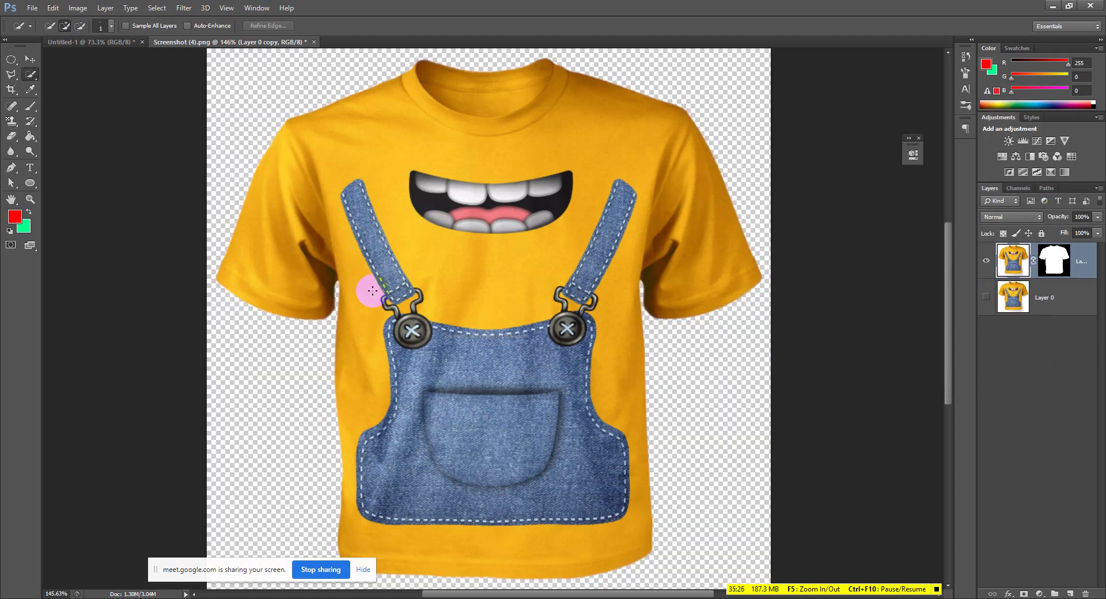
click(1045, 293)
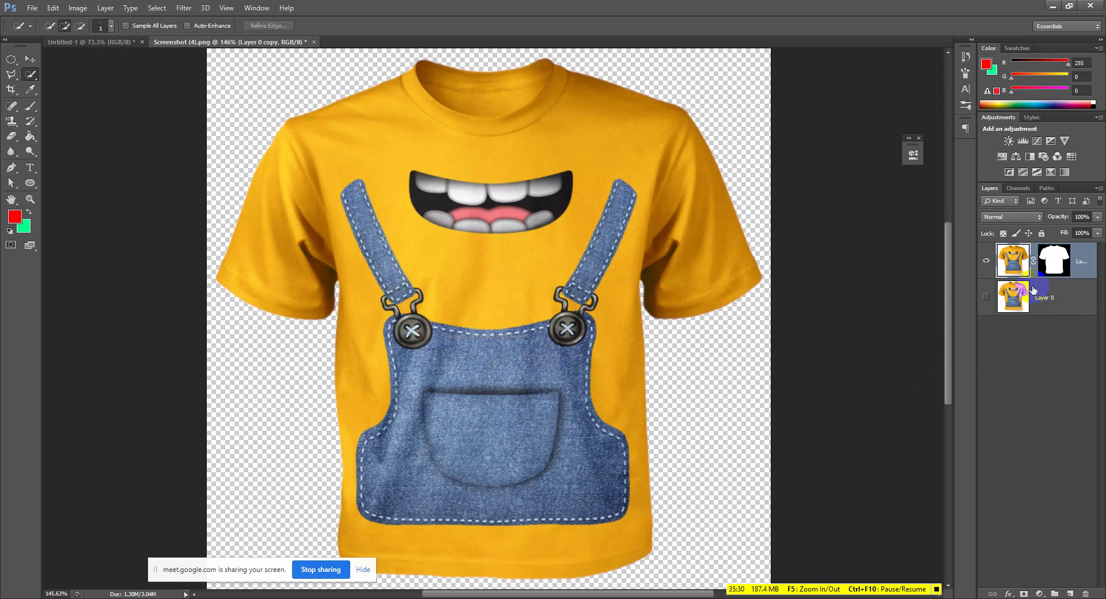
click(1010, 251)
click(1034, 249)
click(1047, 257)
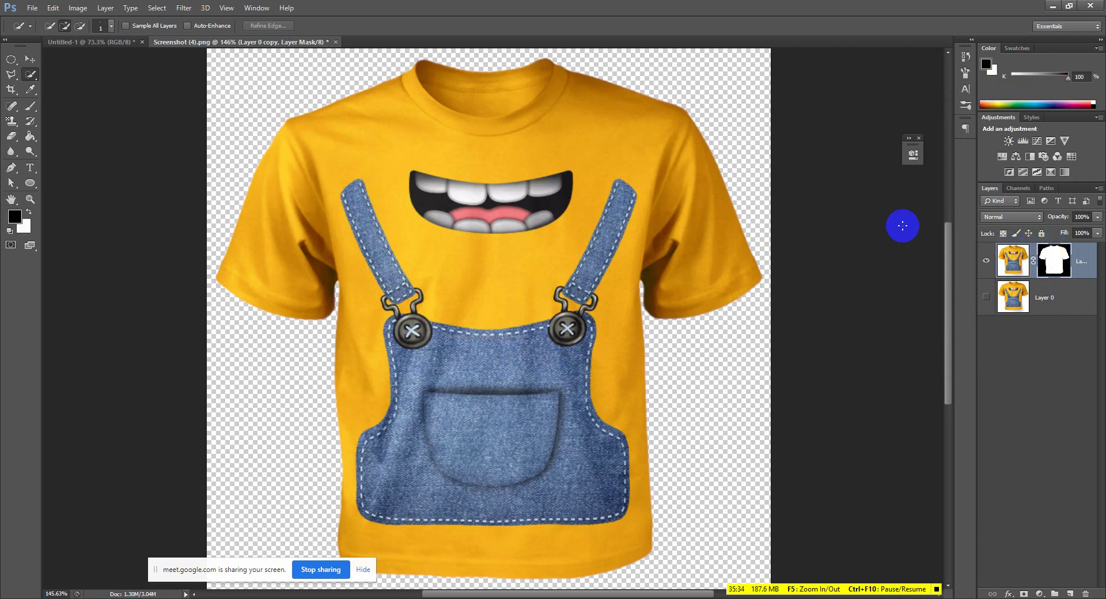
Test brushing black and white on the mask, undo the strokes, then switch to Google Meet.
click(30, 106)
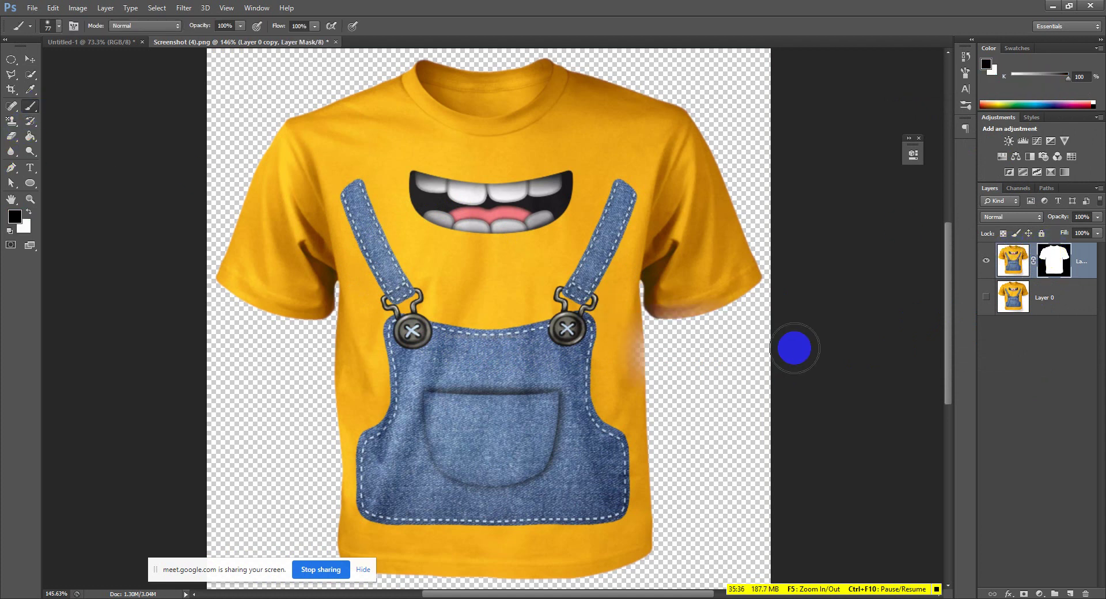
mouse_move(691, 305)
mouse_down()
mouse_move(612, 326)
mouse_move(637, 352)
mouse_move(661, 334)
mouse_move(654, 328)
mouse_move(731, 301)
mouse_up()
key(x)
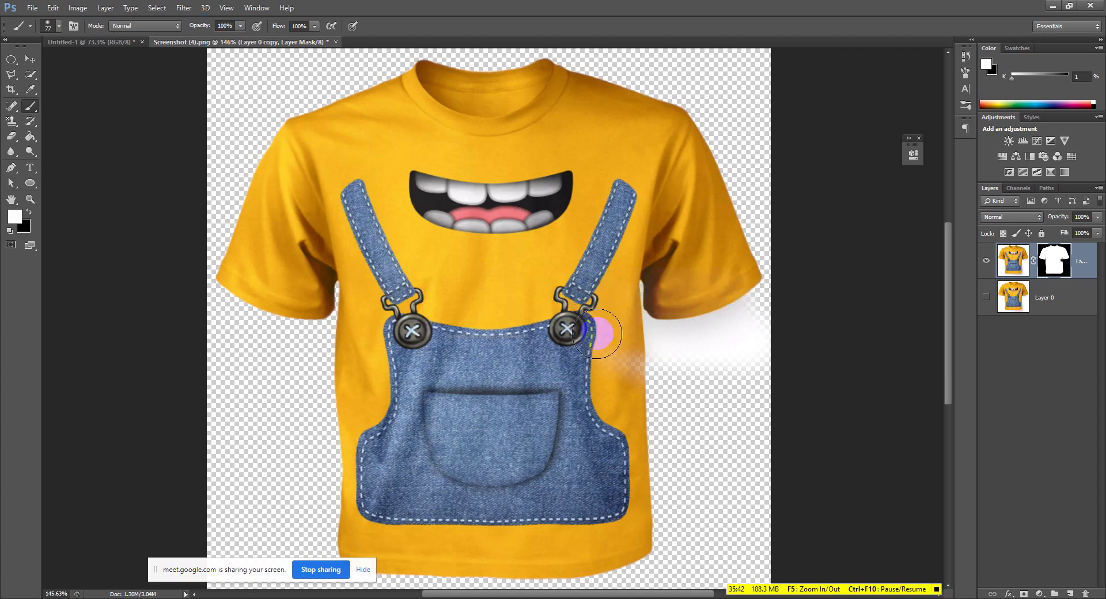
key(ctrl+alt+z)
key(ctrl+alt+z)
key(ctrl+alt+z)
key(ctrl+alt+z)
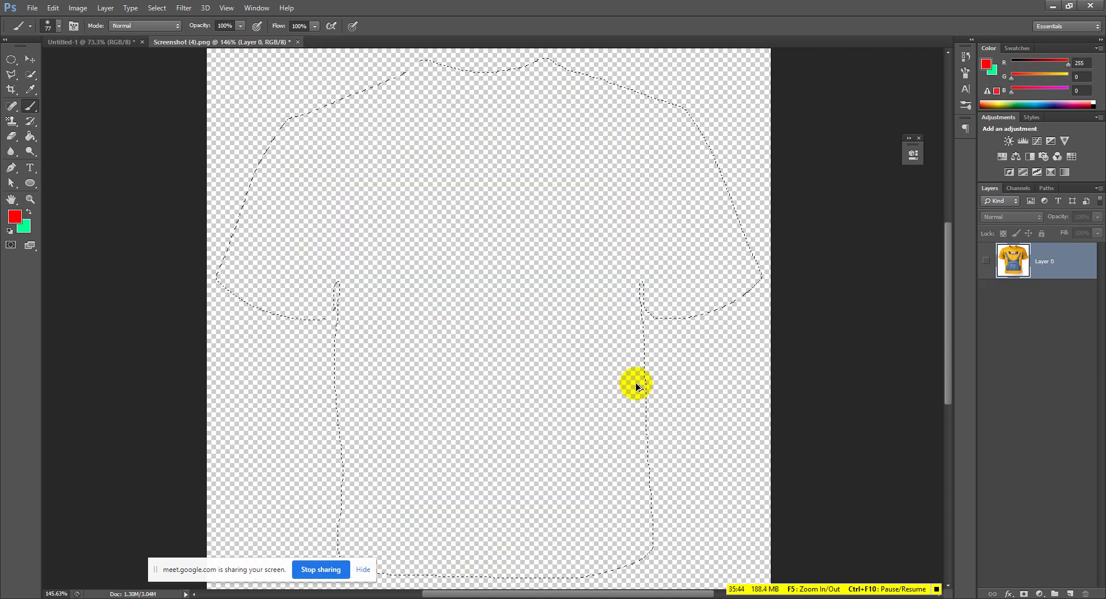
key(ctrl+shift+z)
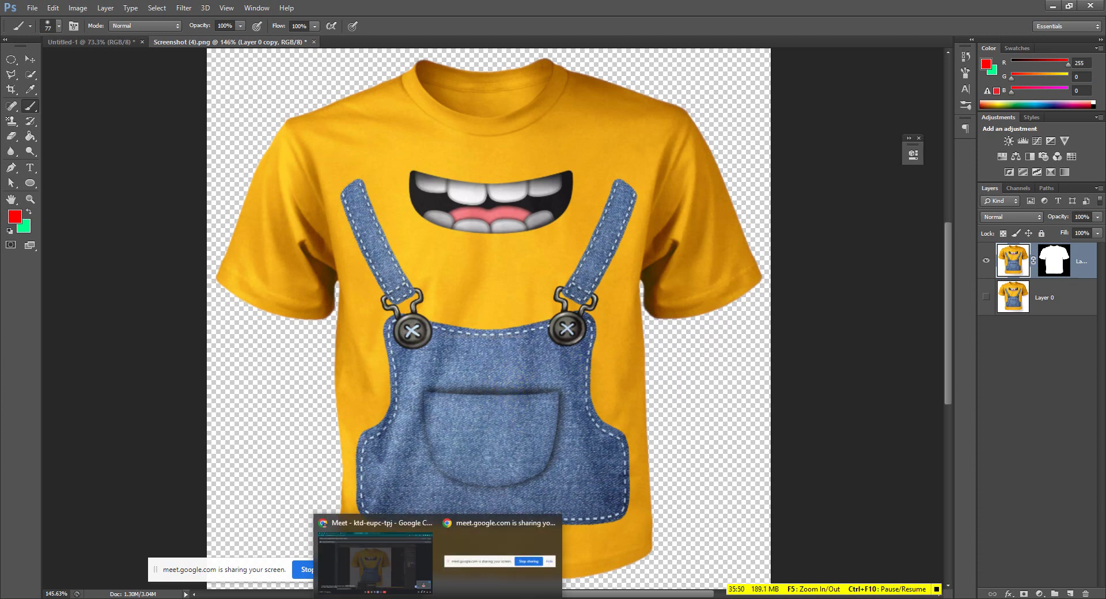
click(388, 562)
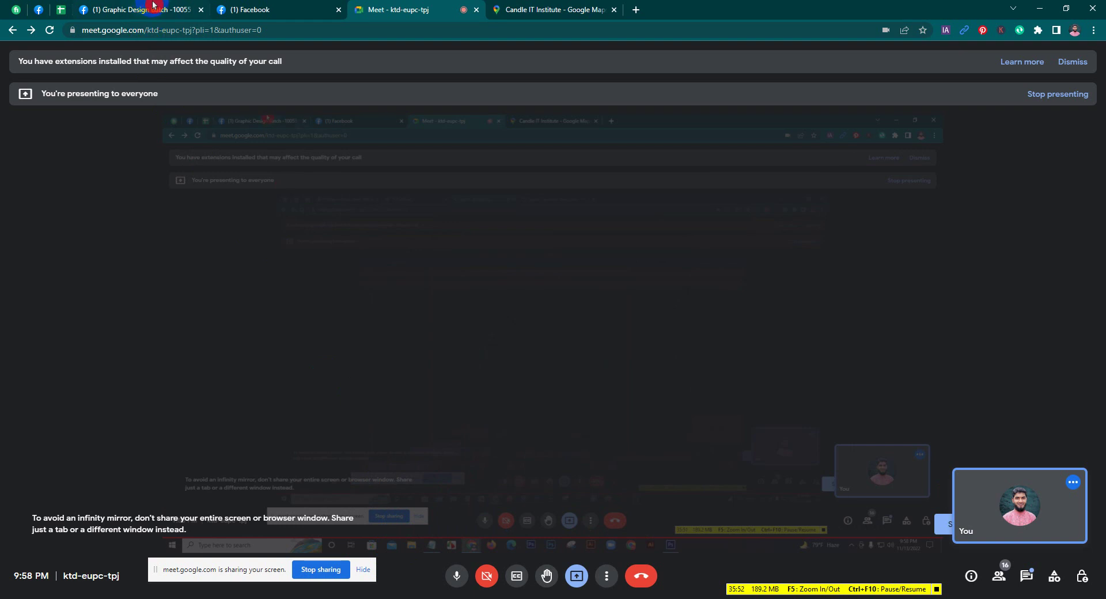
Glance at the Facebook class topic list, then stop screen sharing in Meet.
click(247, 10)
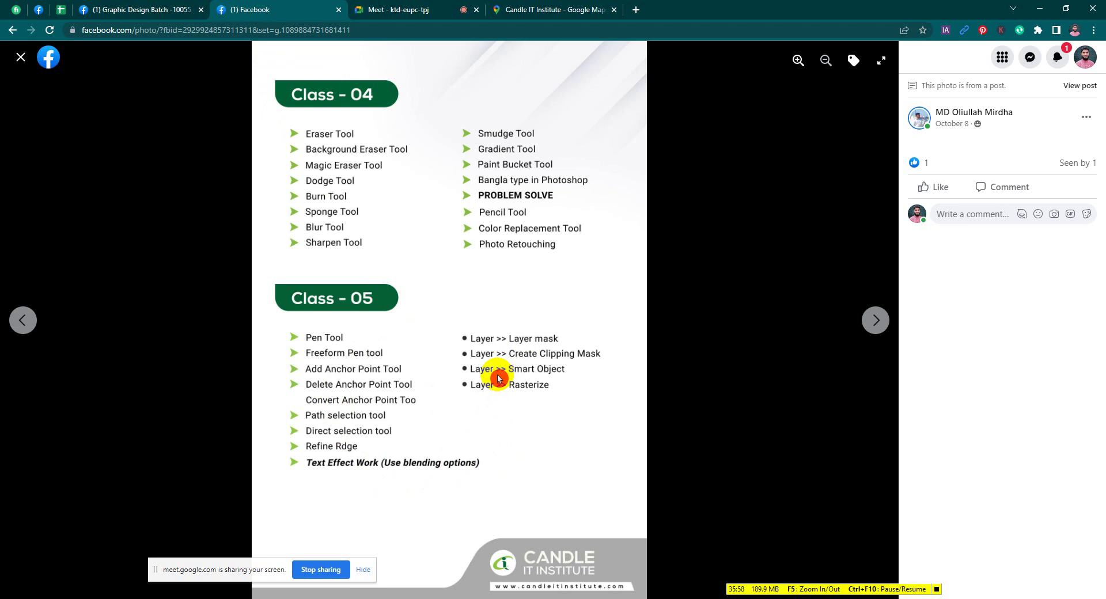
click(423, 21)
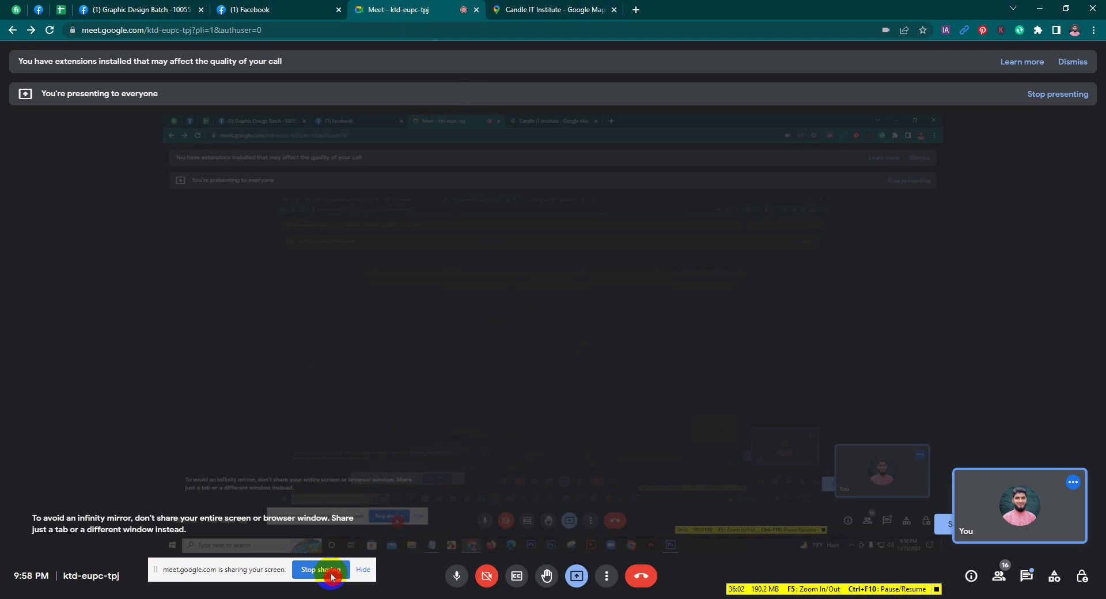
click(330, 570)
click(606, 576)
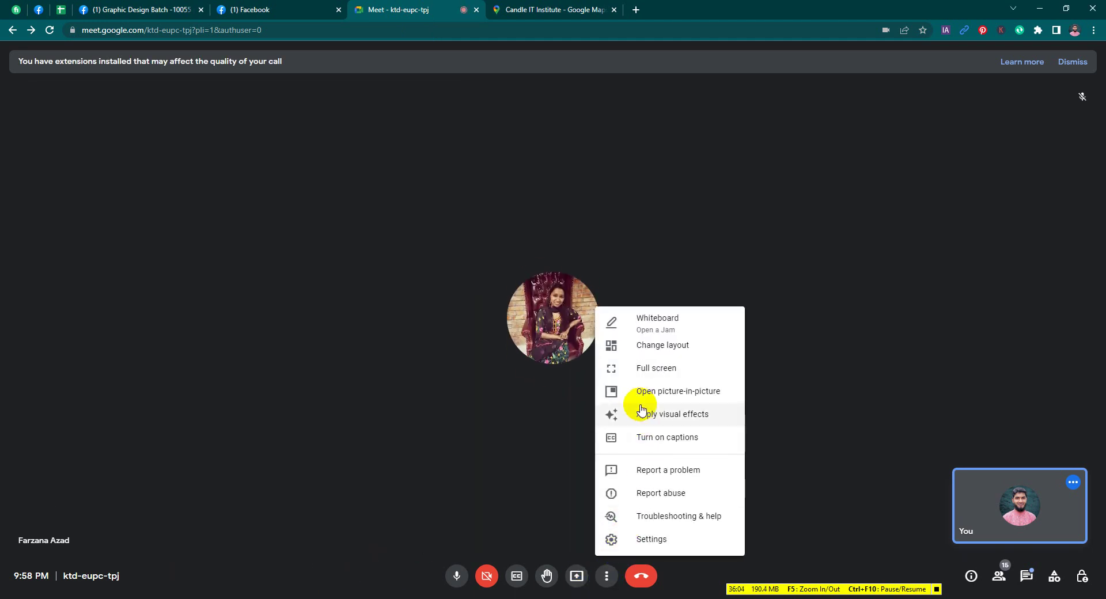
Switch the Meet call layout to Tiled, close the dialog, and resume presenting.
click(649, 345)
click(599, 297)
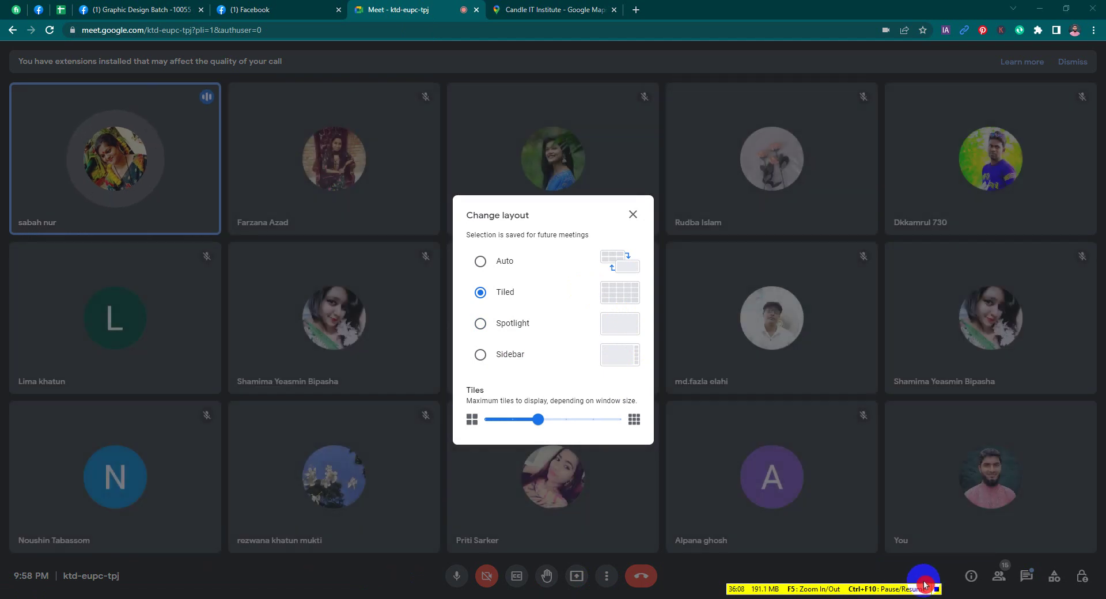
click(631, 215)
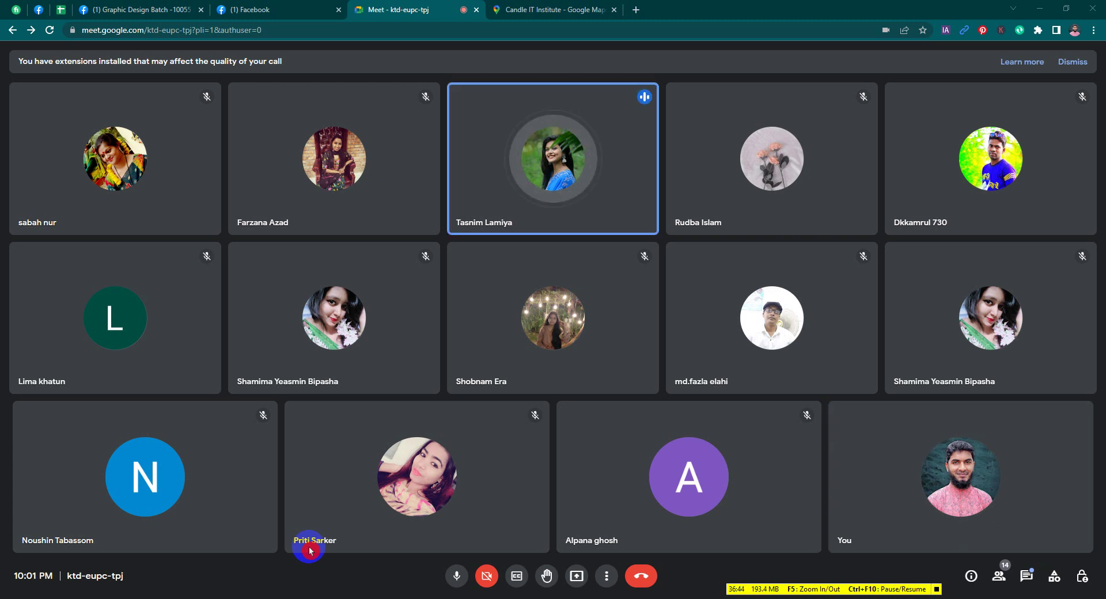
mouse_move(344, 525)
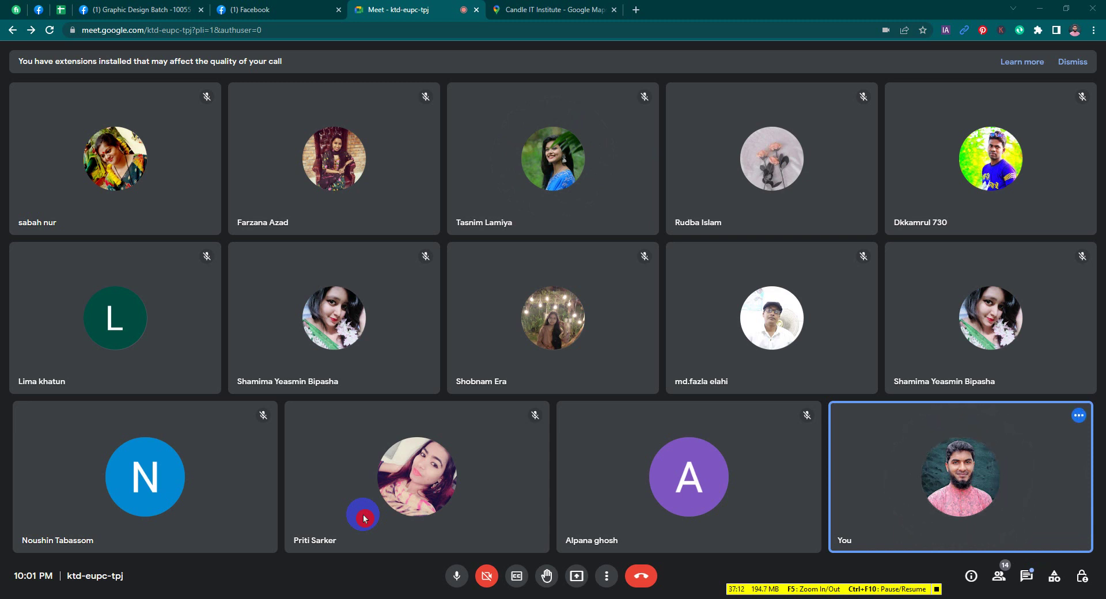
click(936, 588)
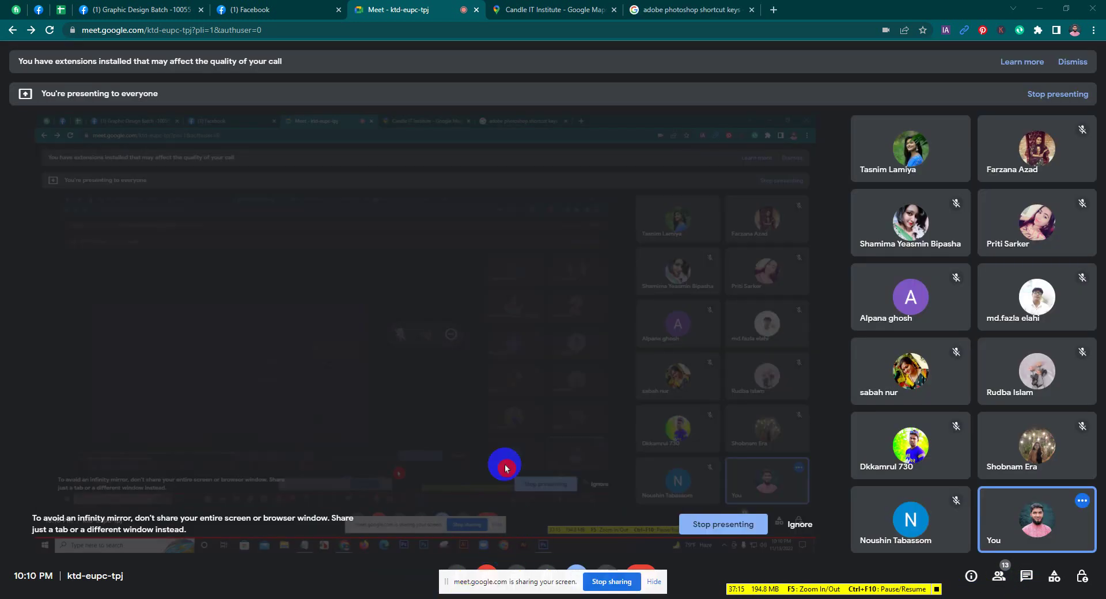
click(151, 9)
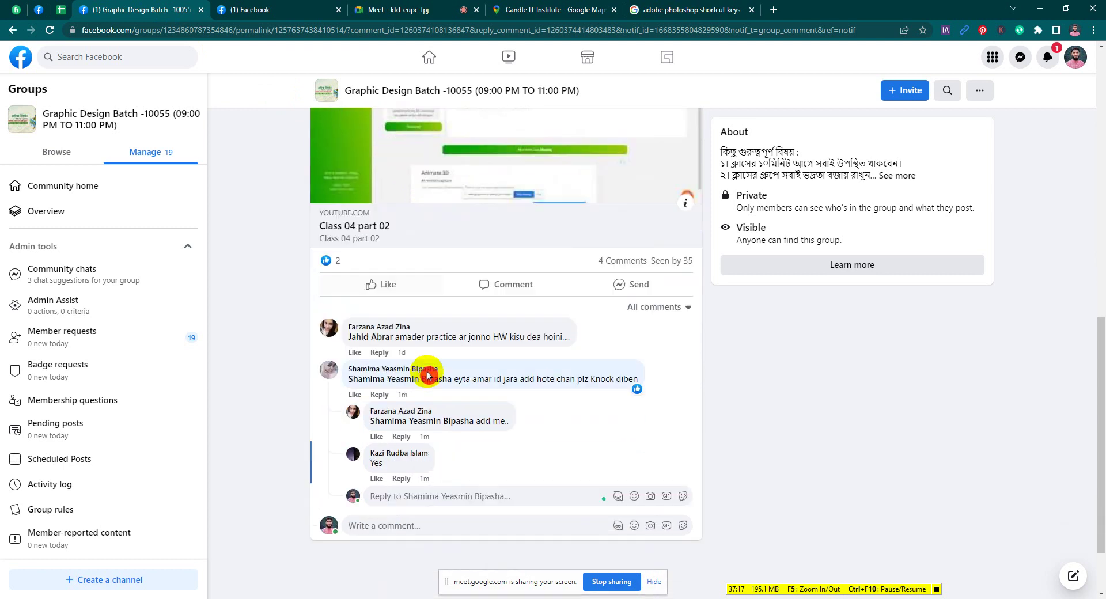
mouse_move(366, 288)
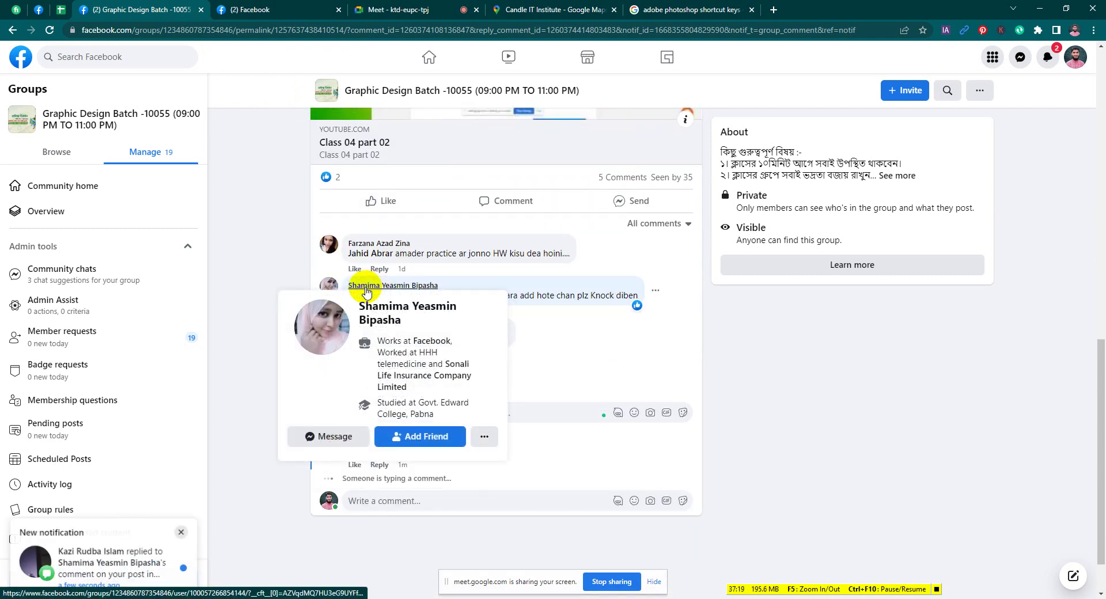
click(416, 377)
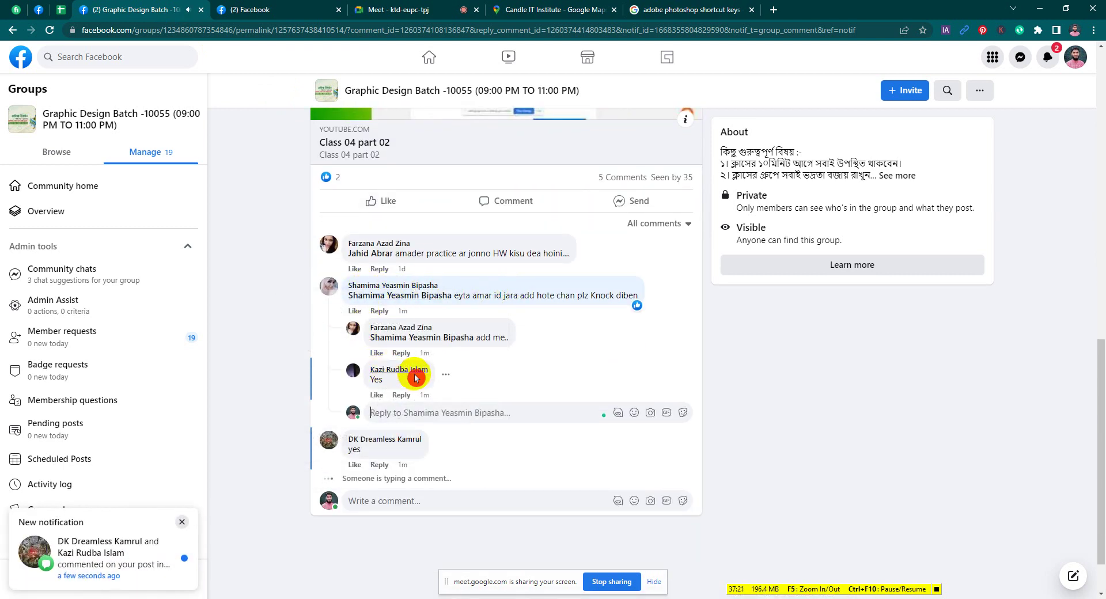
mouse_move(364, 287)
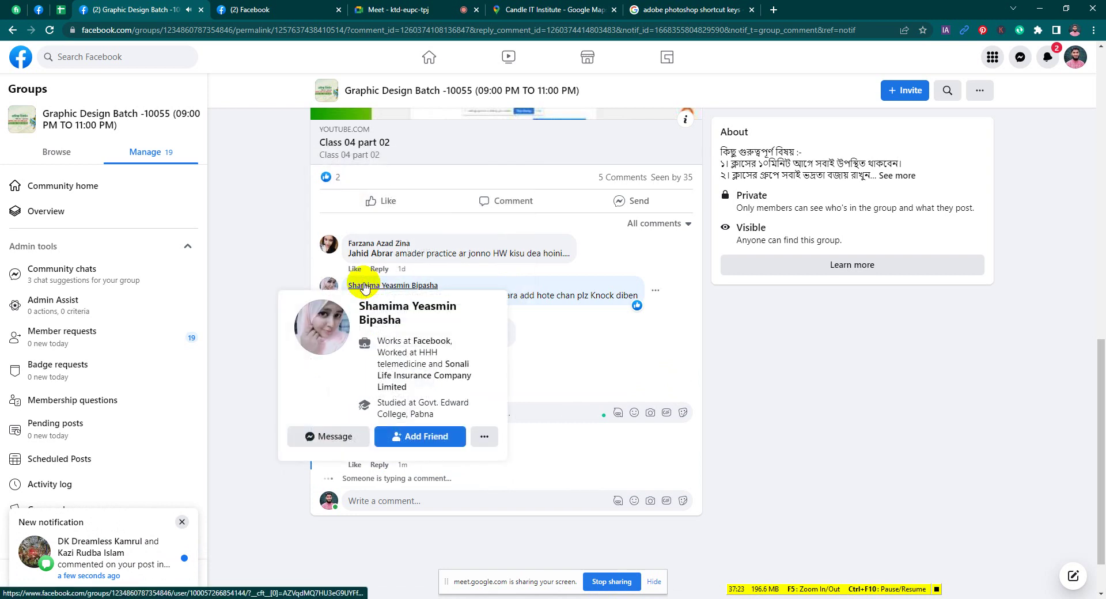
scroll(507, 345, up, 3)
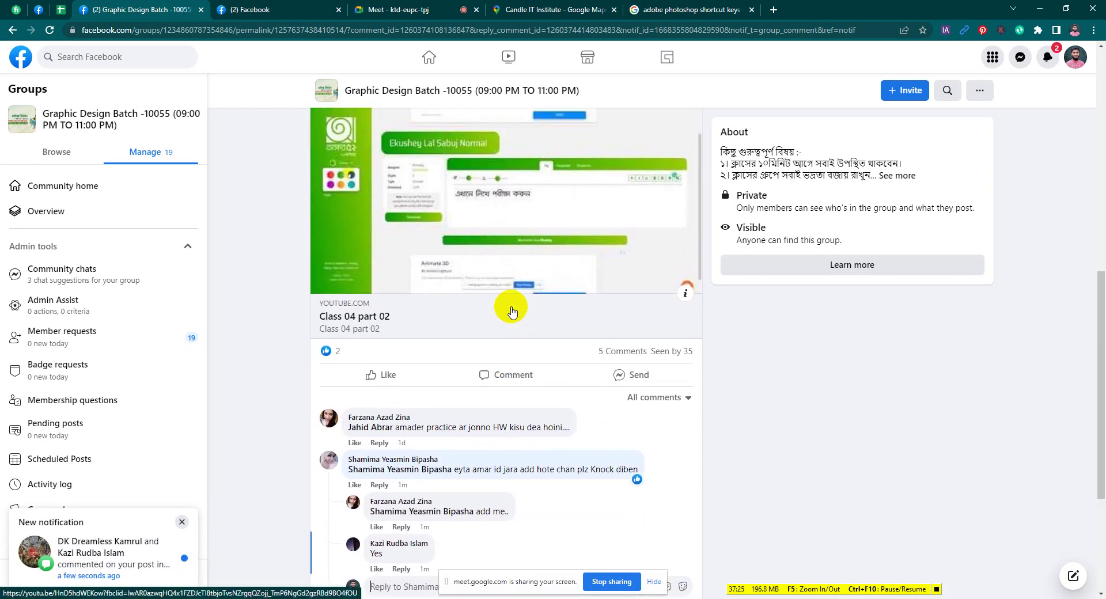
scroll(513, 311, up, 2)
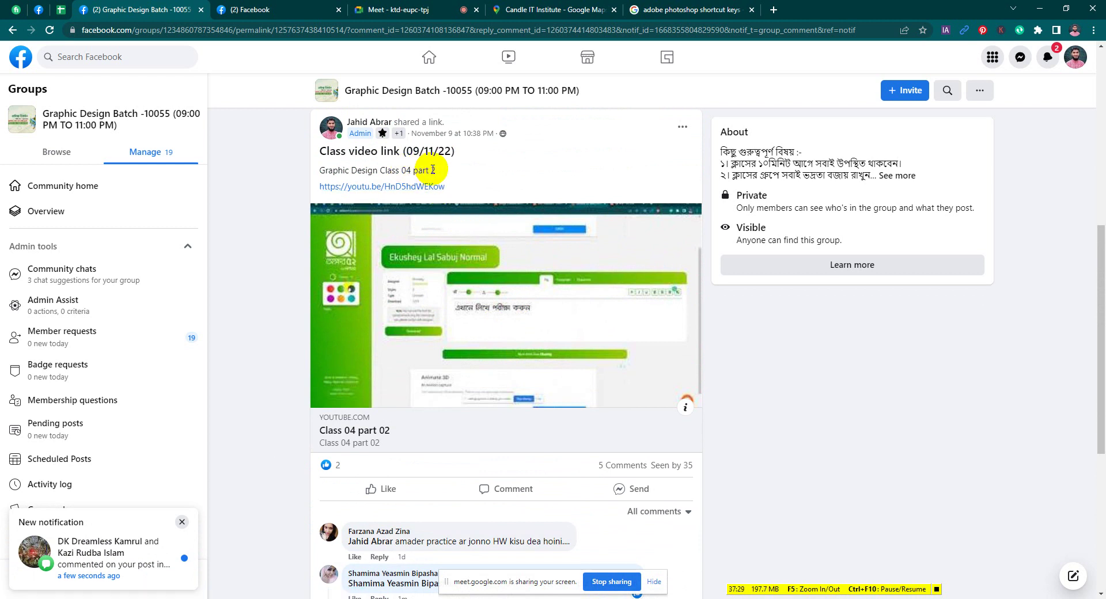
click(366, 410)
scroll(366, 411, down, 5)
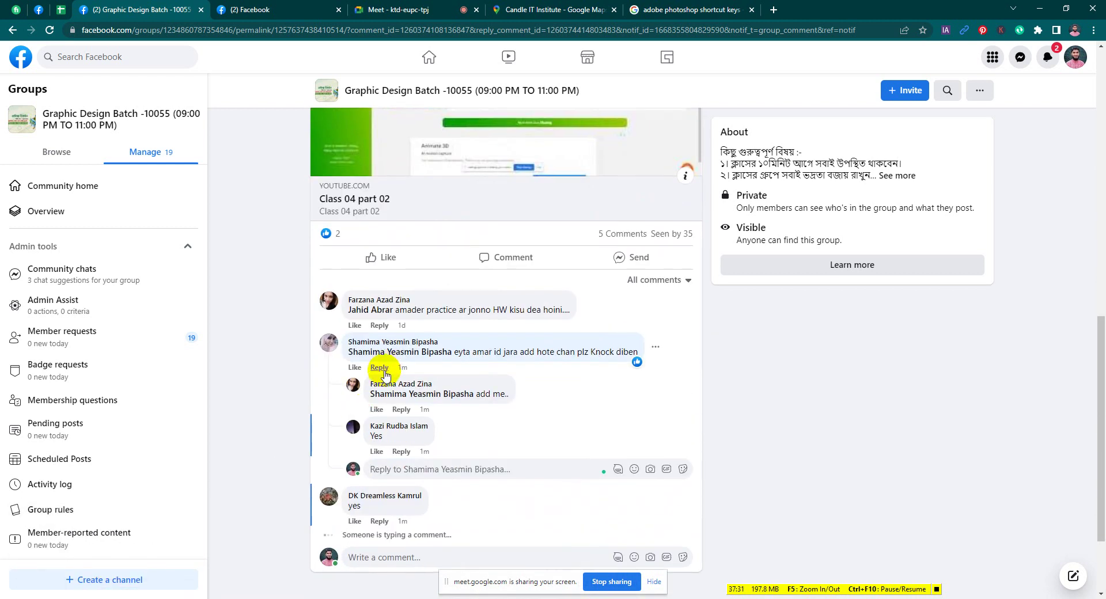
click(419, 10)
click(729, 524)
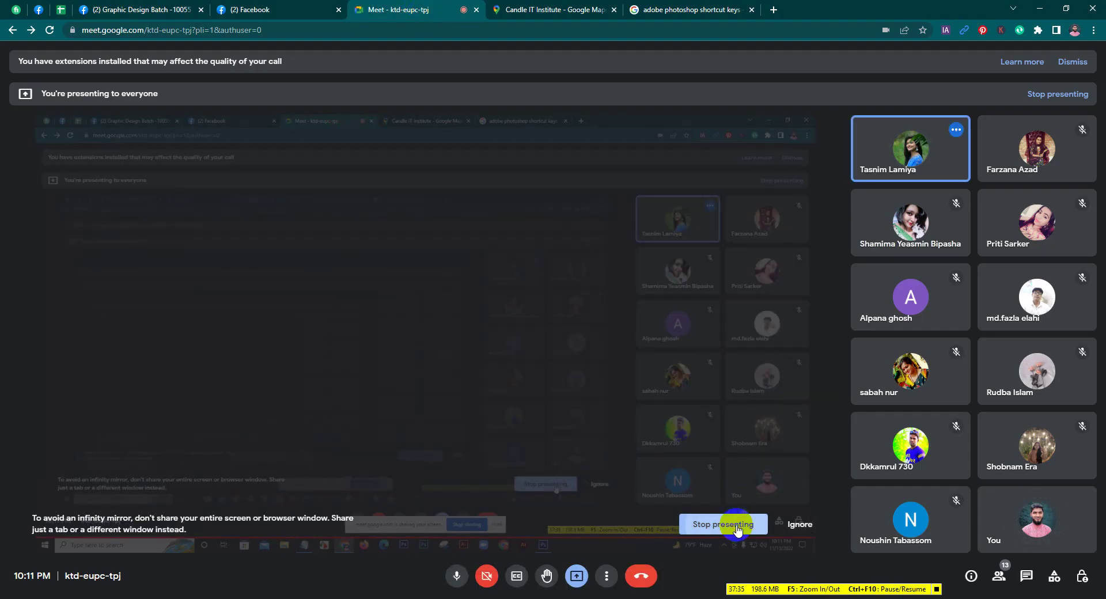